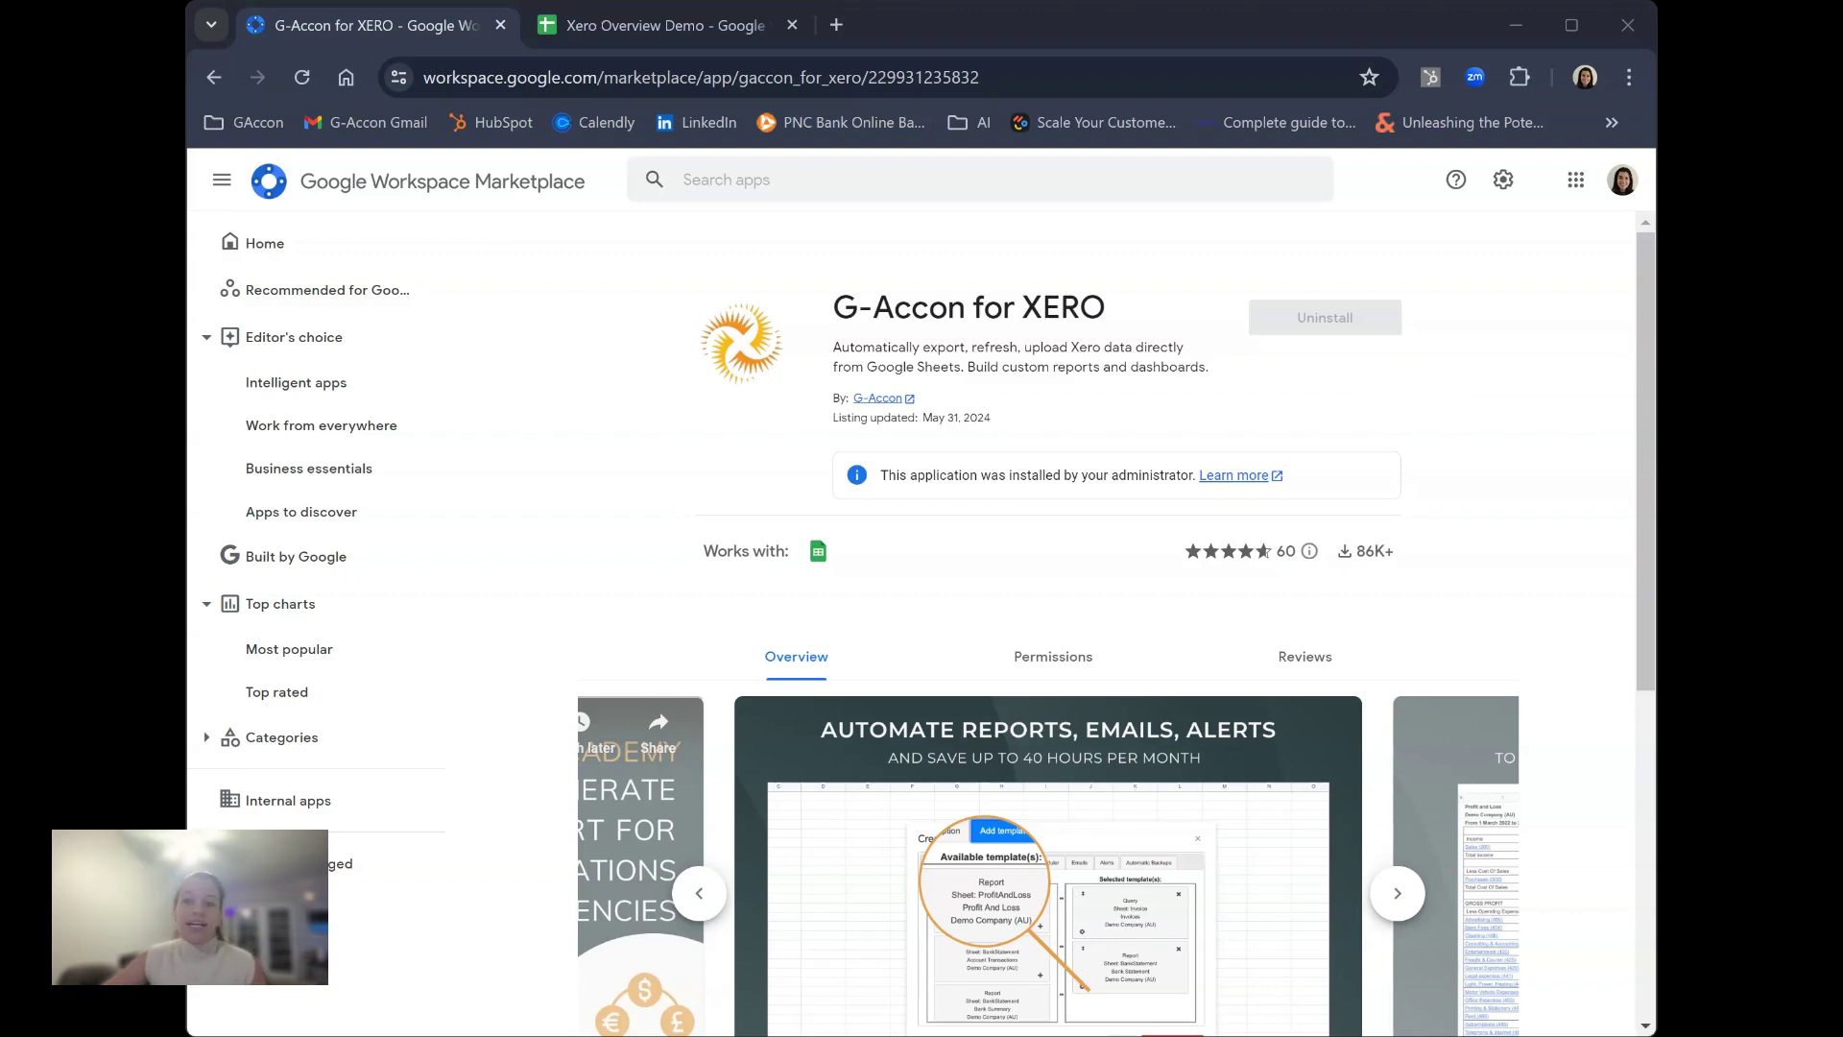
Step: Switch to the Xero Overview Demo spreadsheet
scroll(1383, 623, "down", 3)
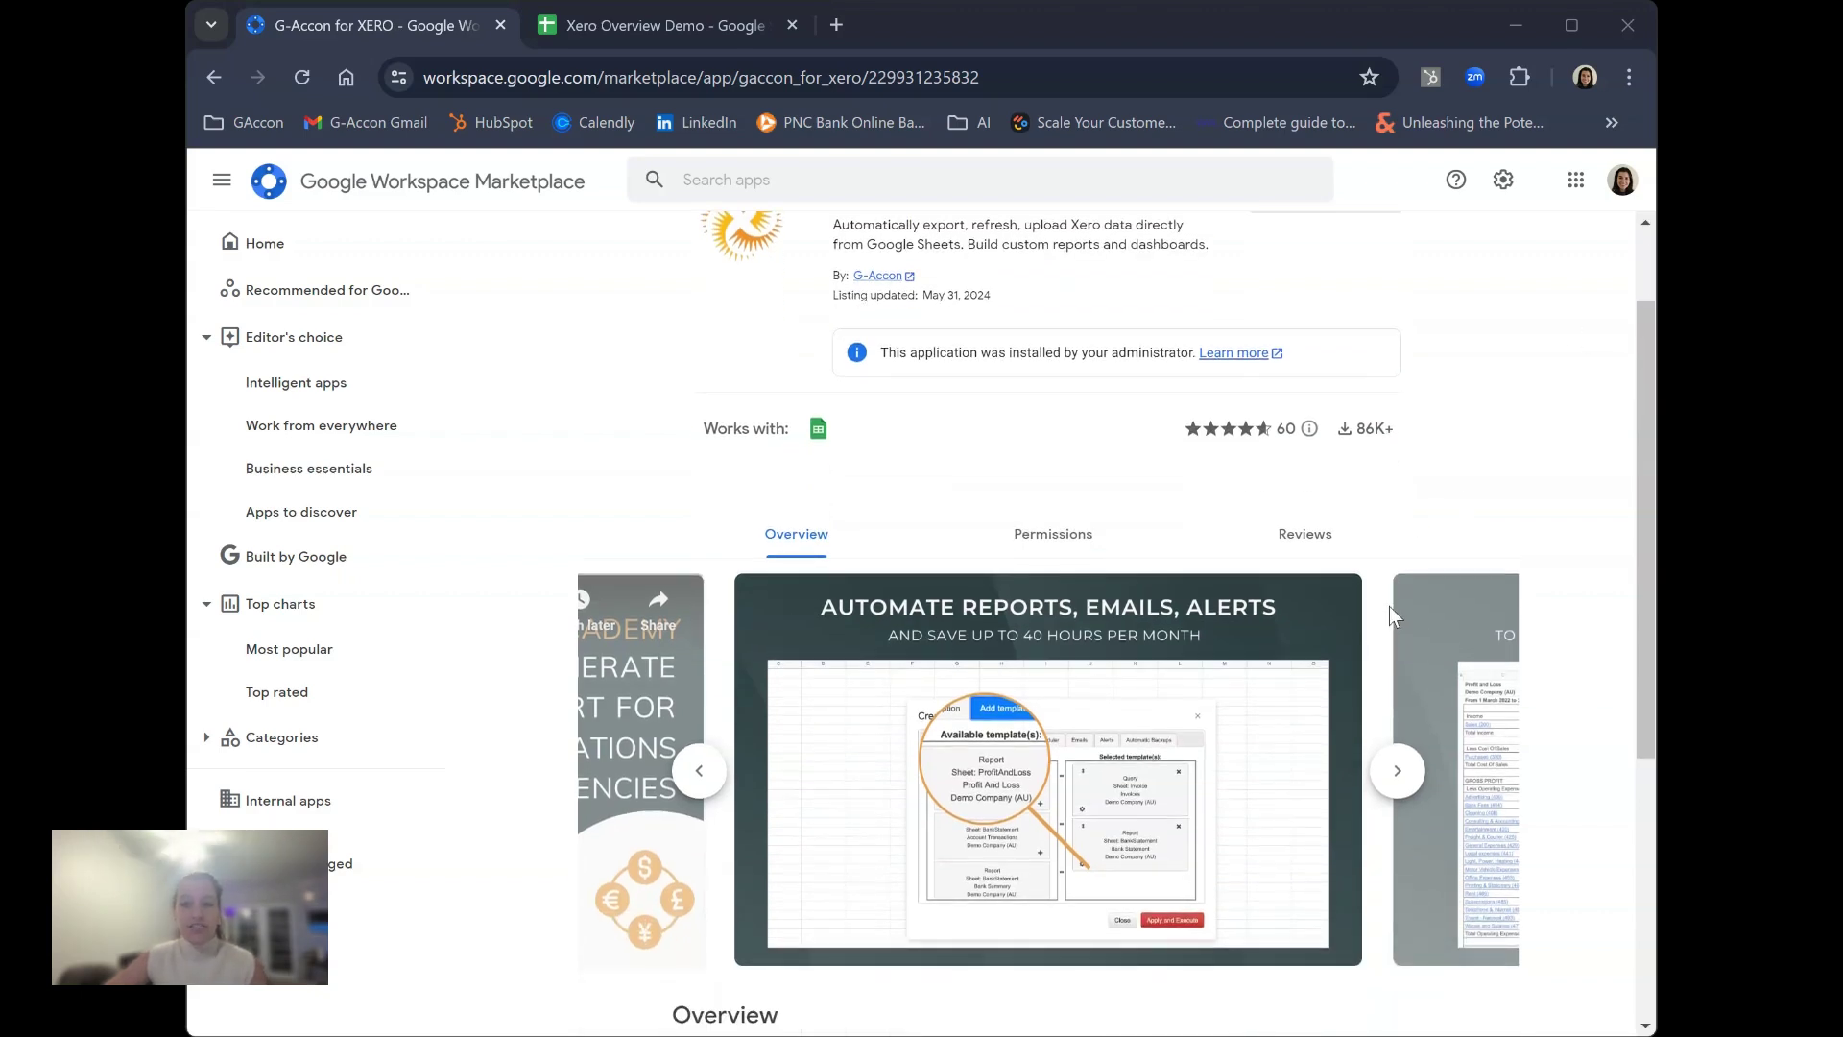
scroll(1392, 606, "down", 1)
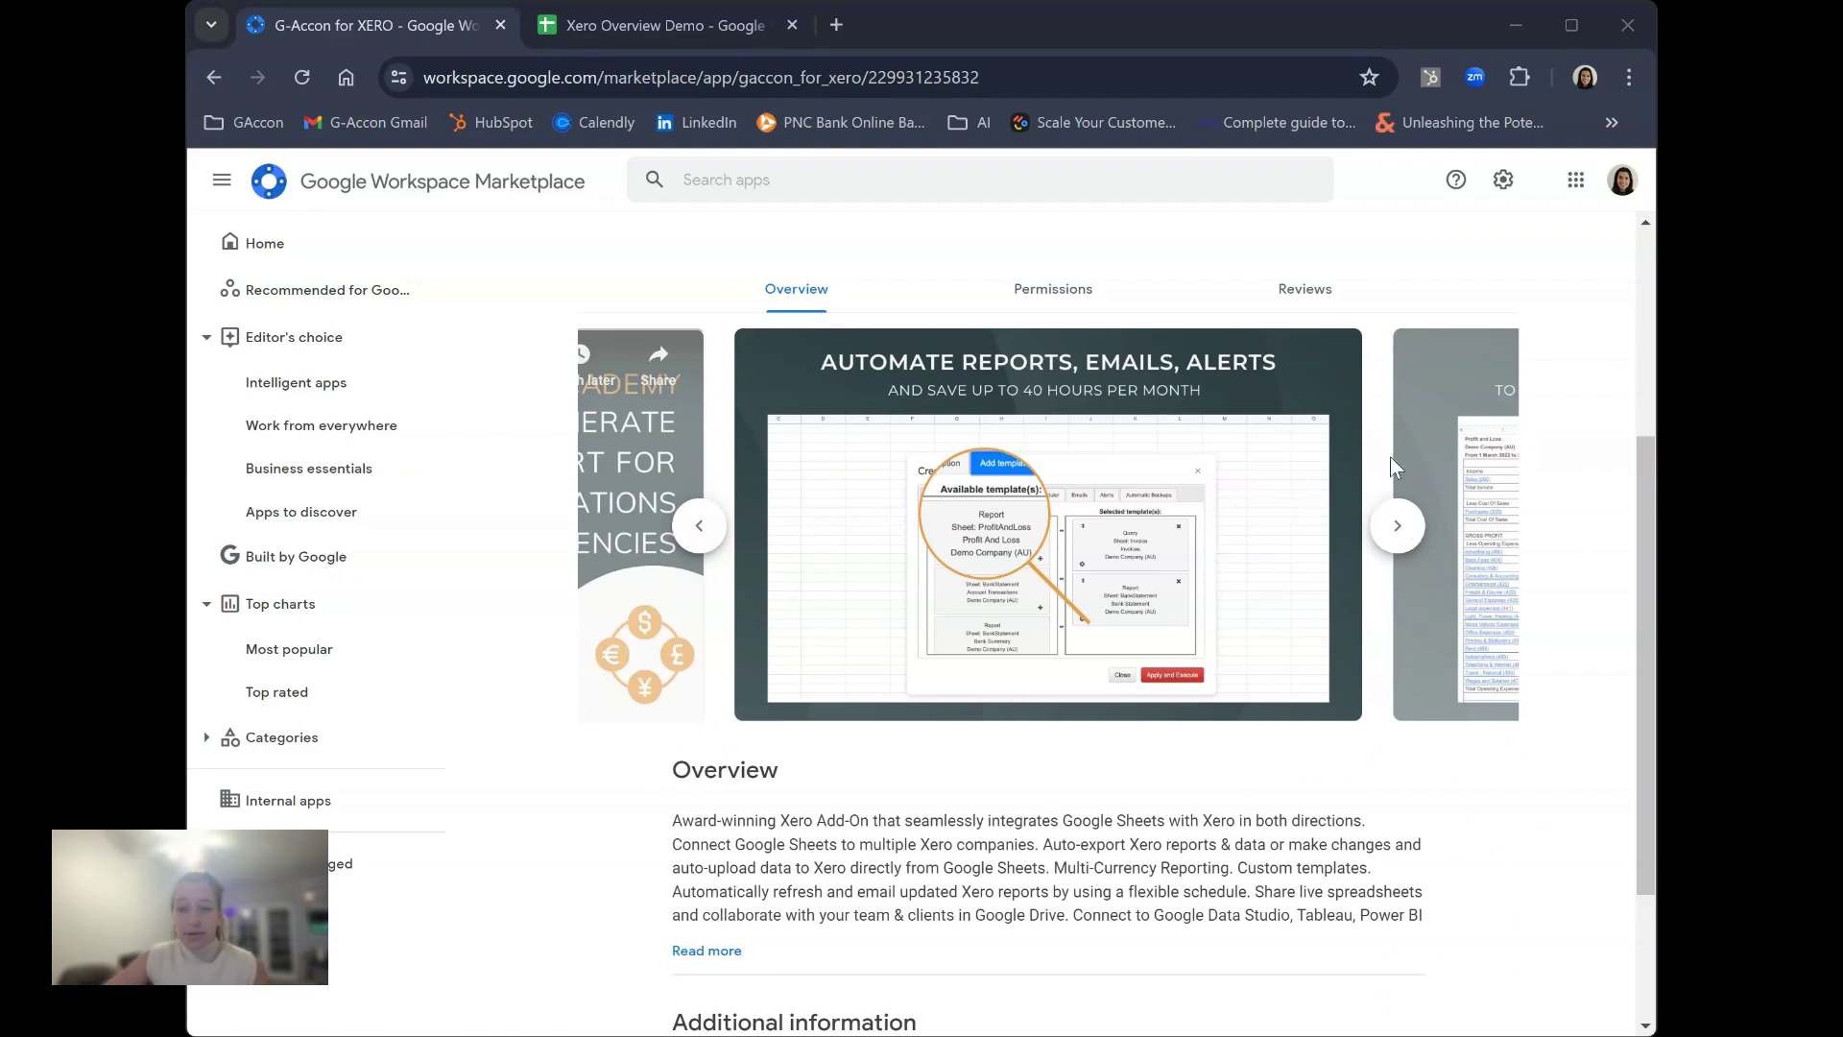
scroll(1351, 447, "up", 4)
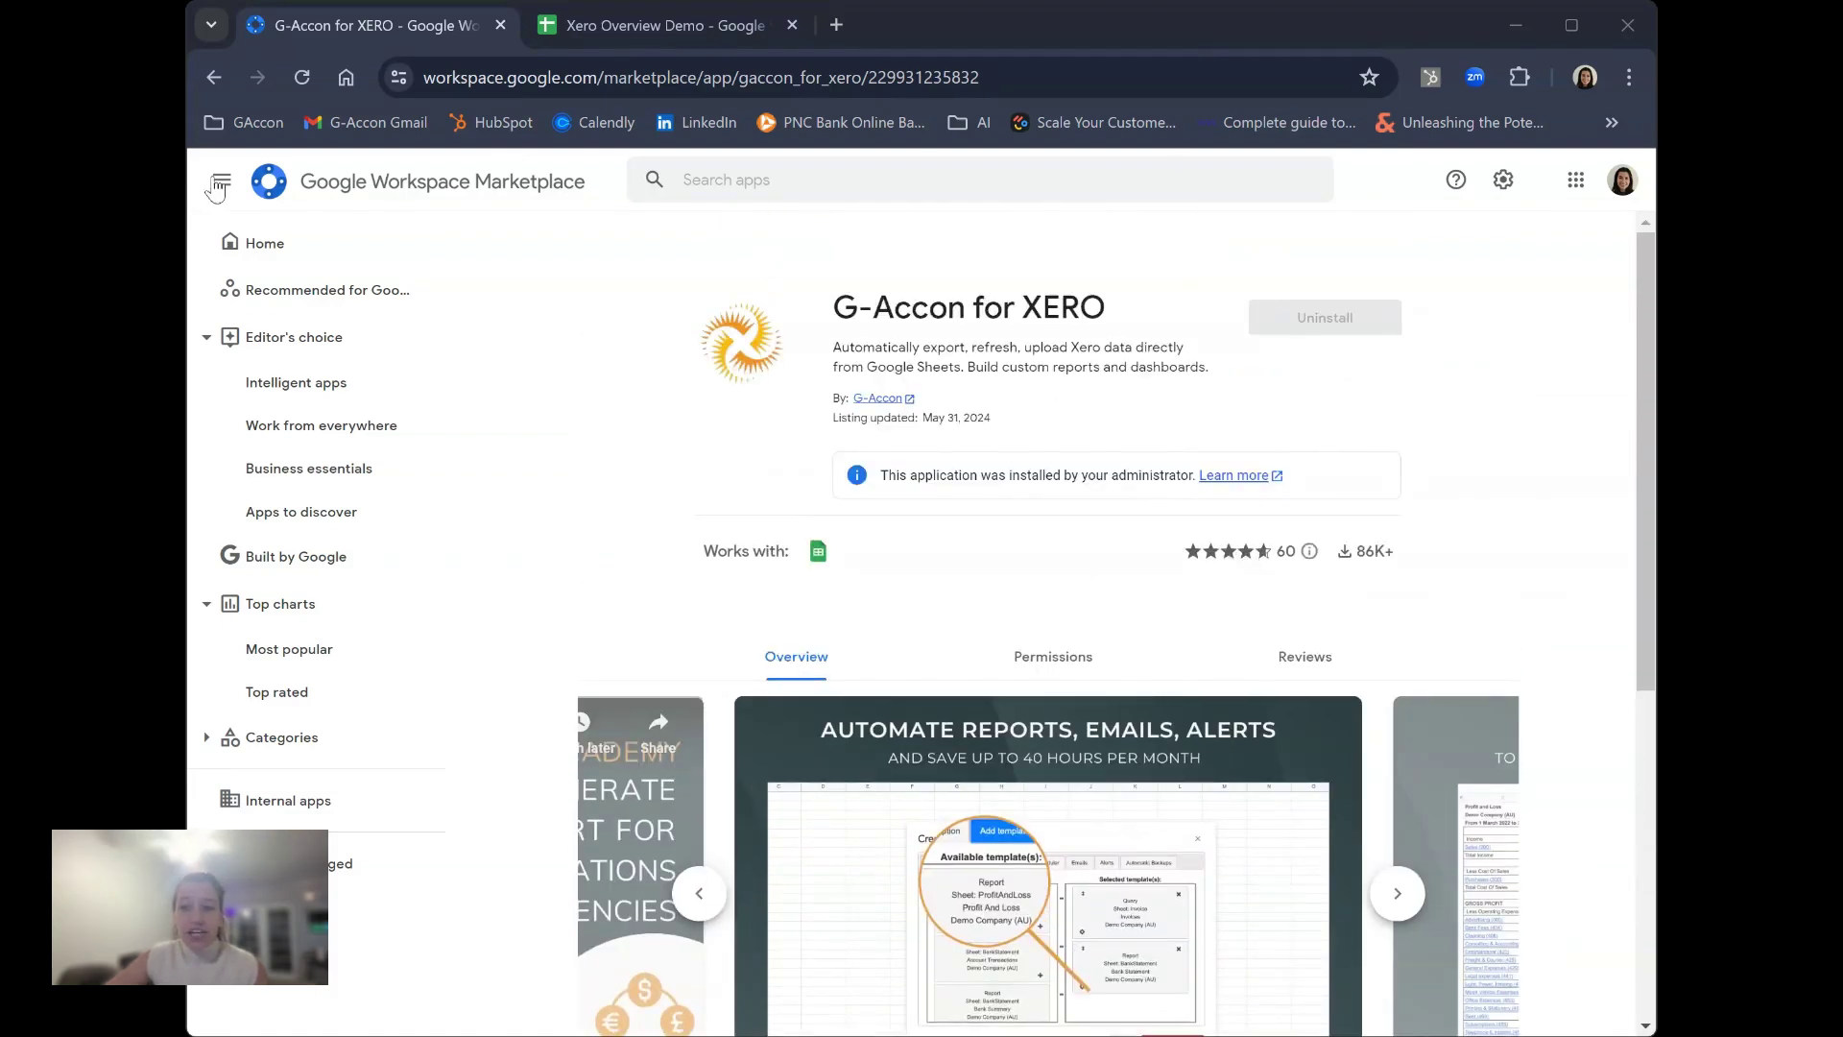
scroll(1228, 623, "down", 3)
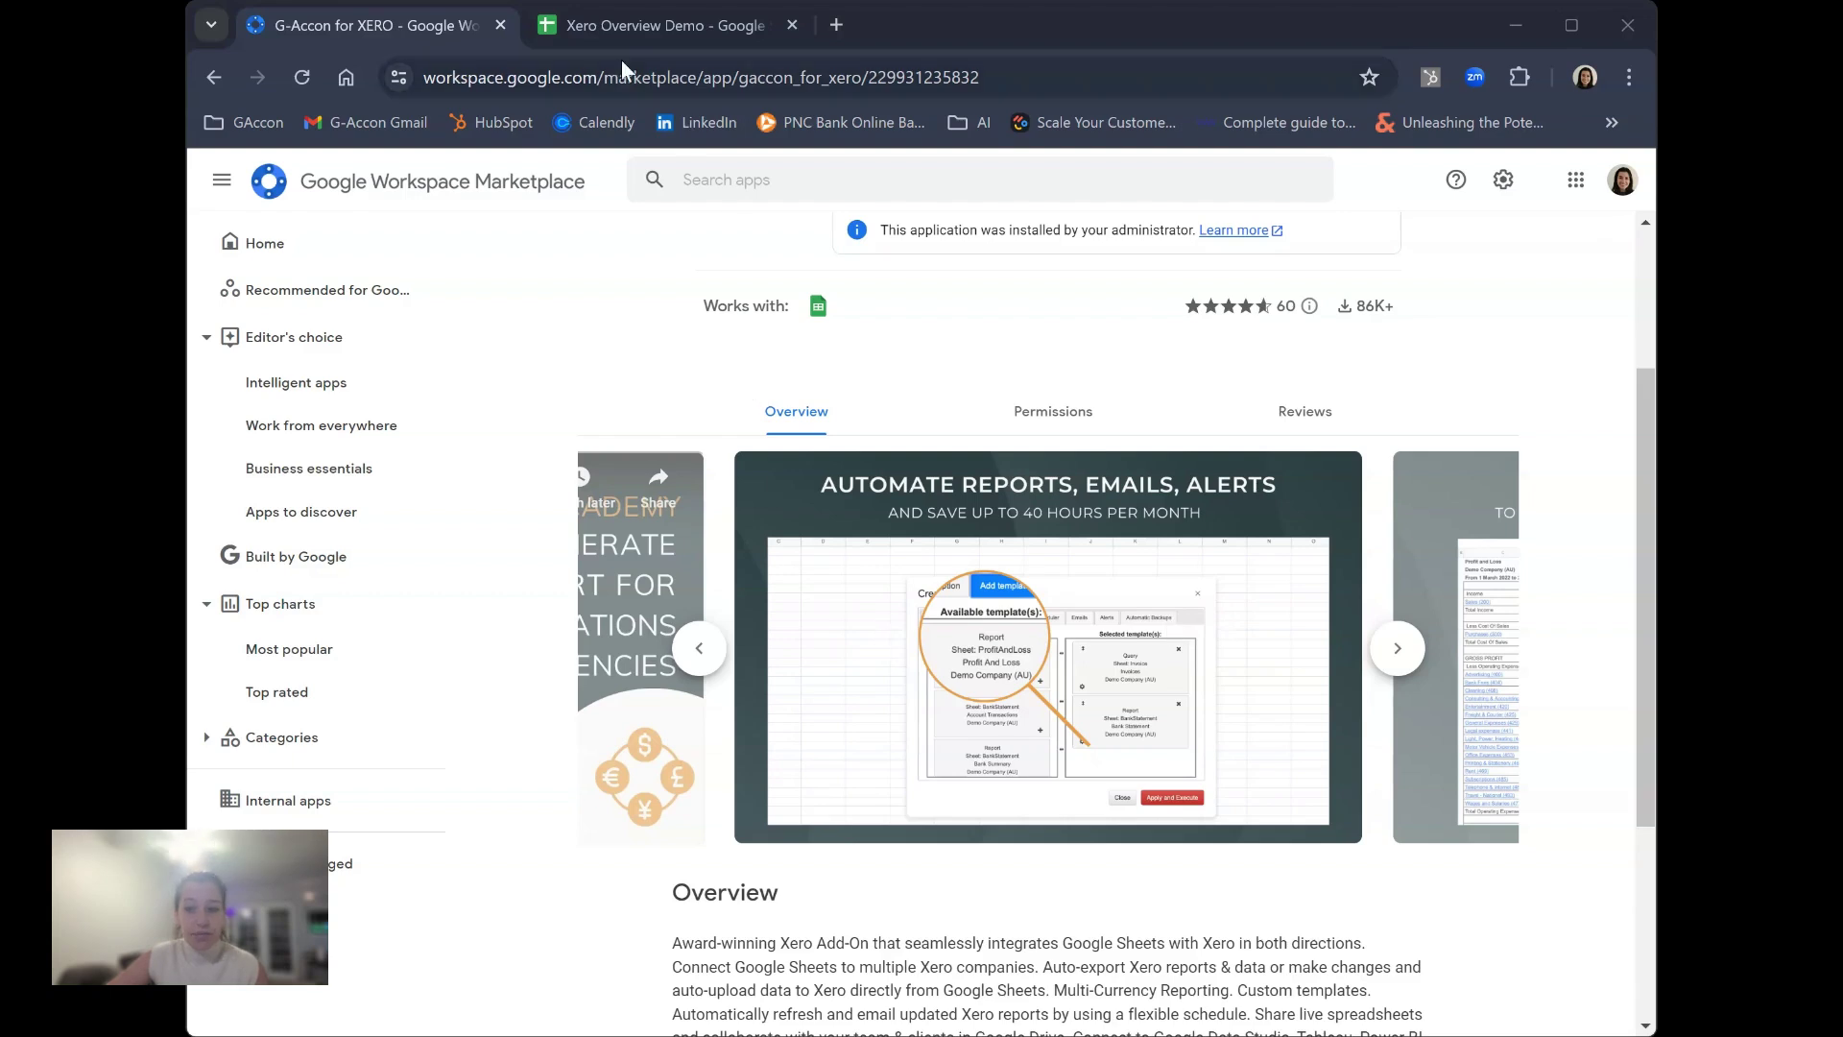
left_click(631, 26)
Step: Launch G-Accon for XERO's Get Accounting Data template dialog
left_click(585, 190)
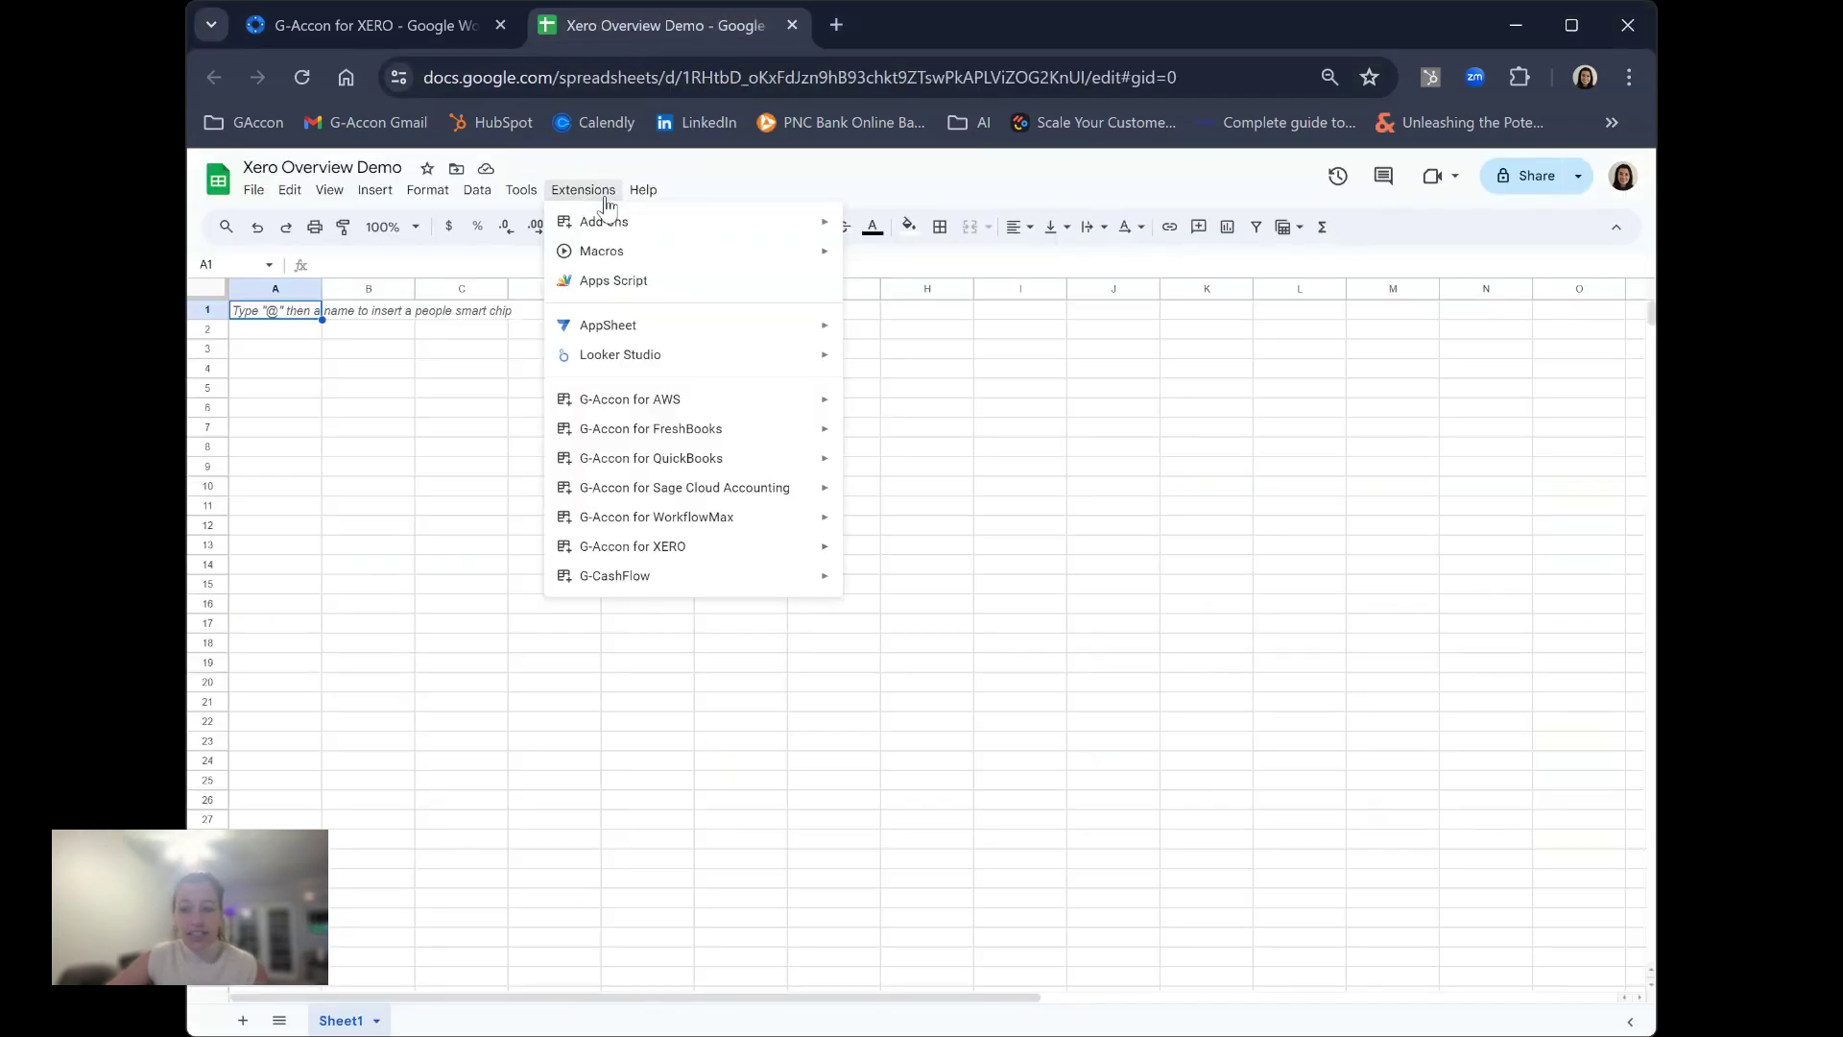
mouse_move(685, 562)
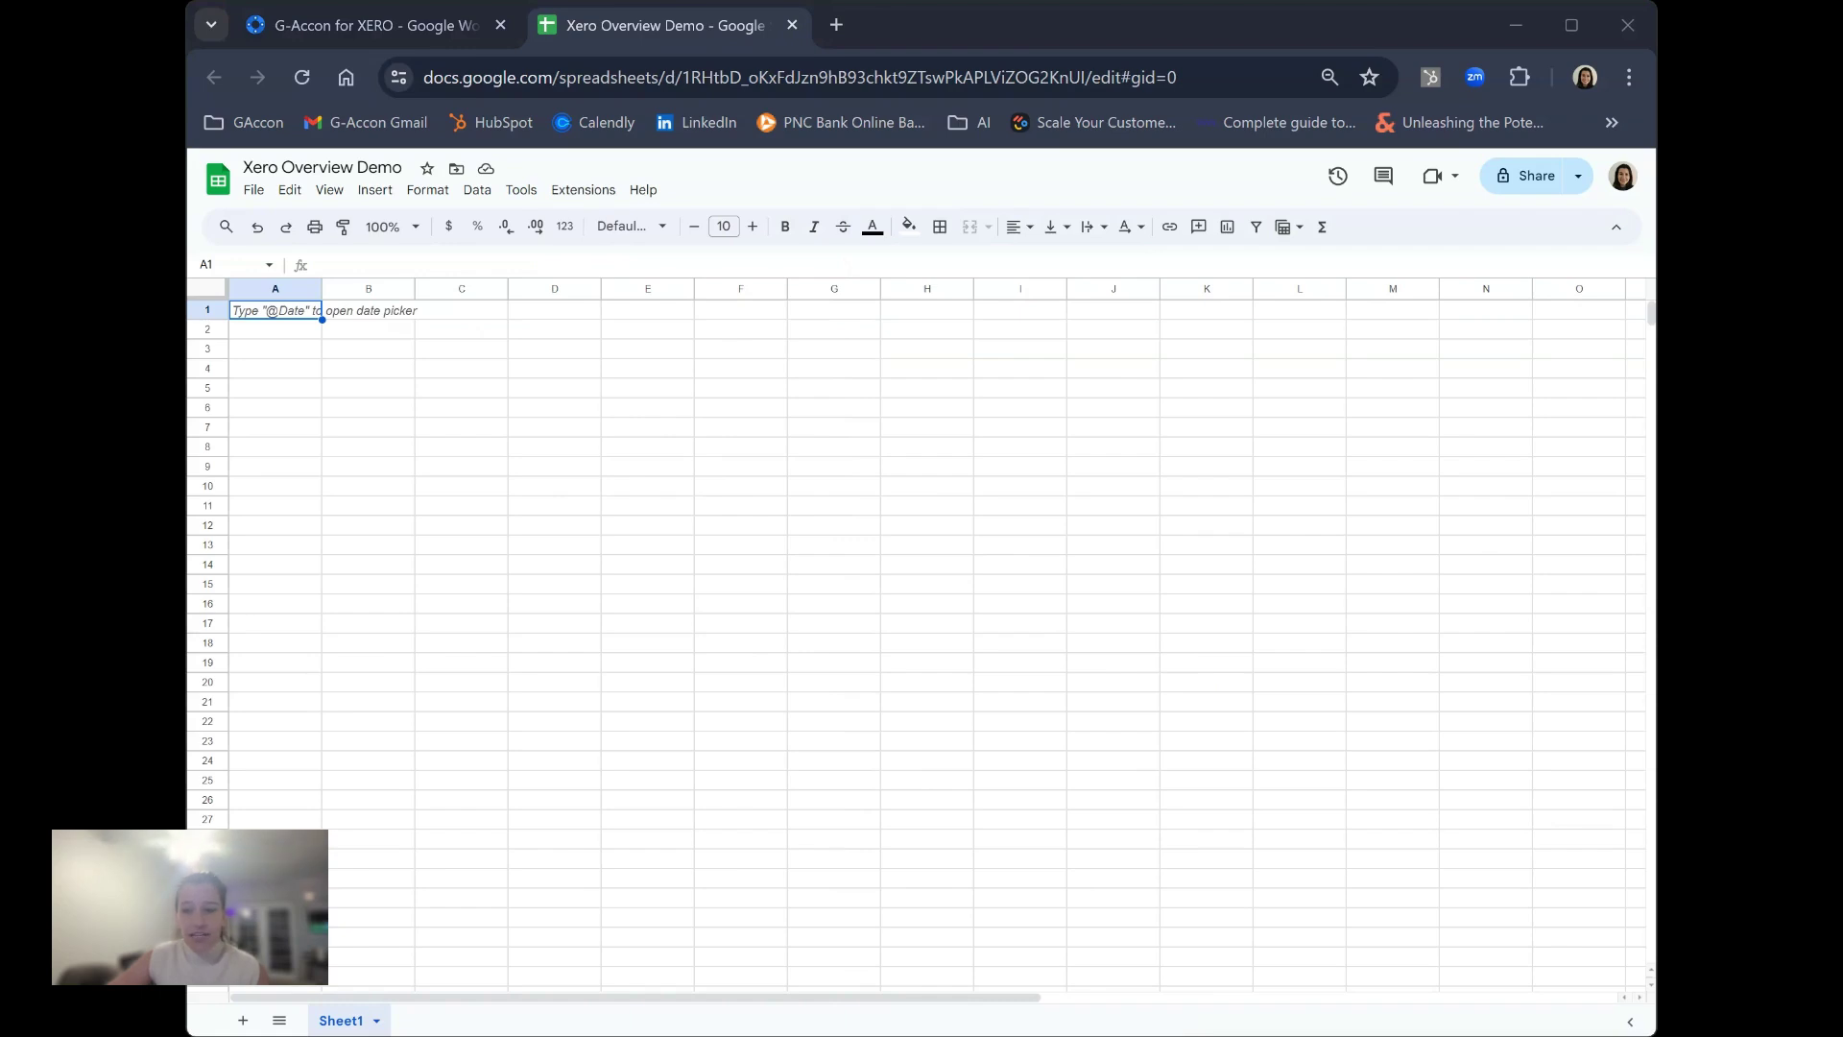
left_click(583, 189)
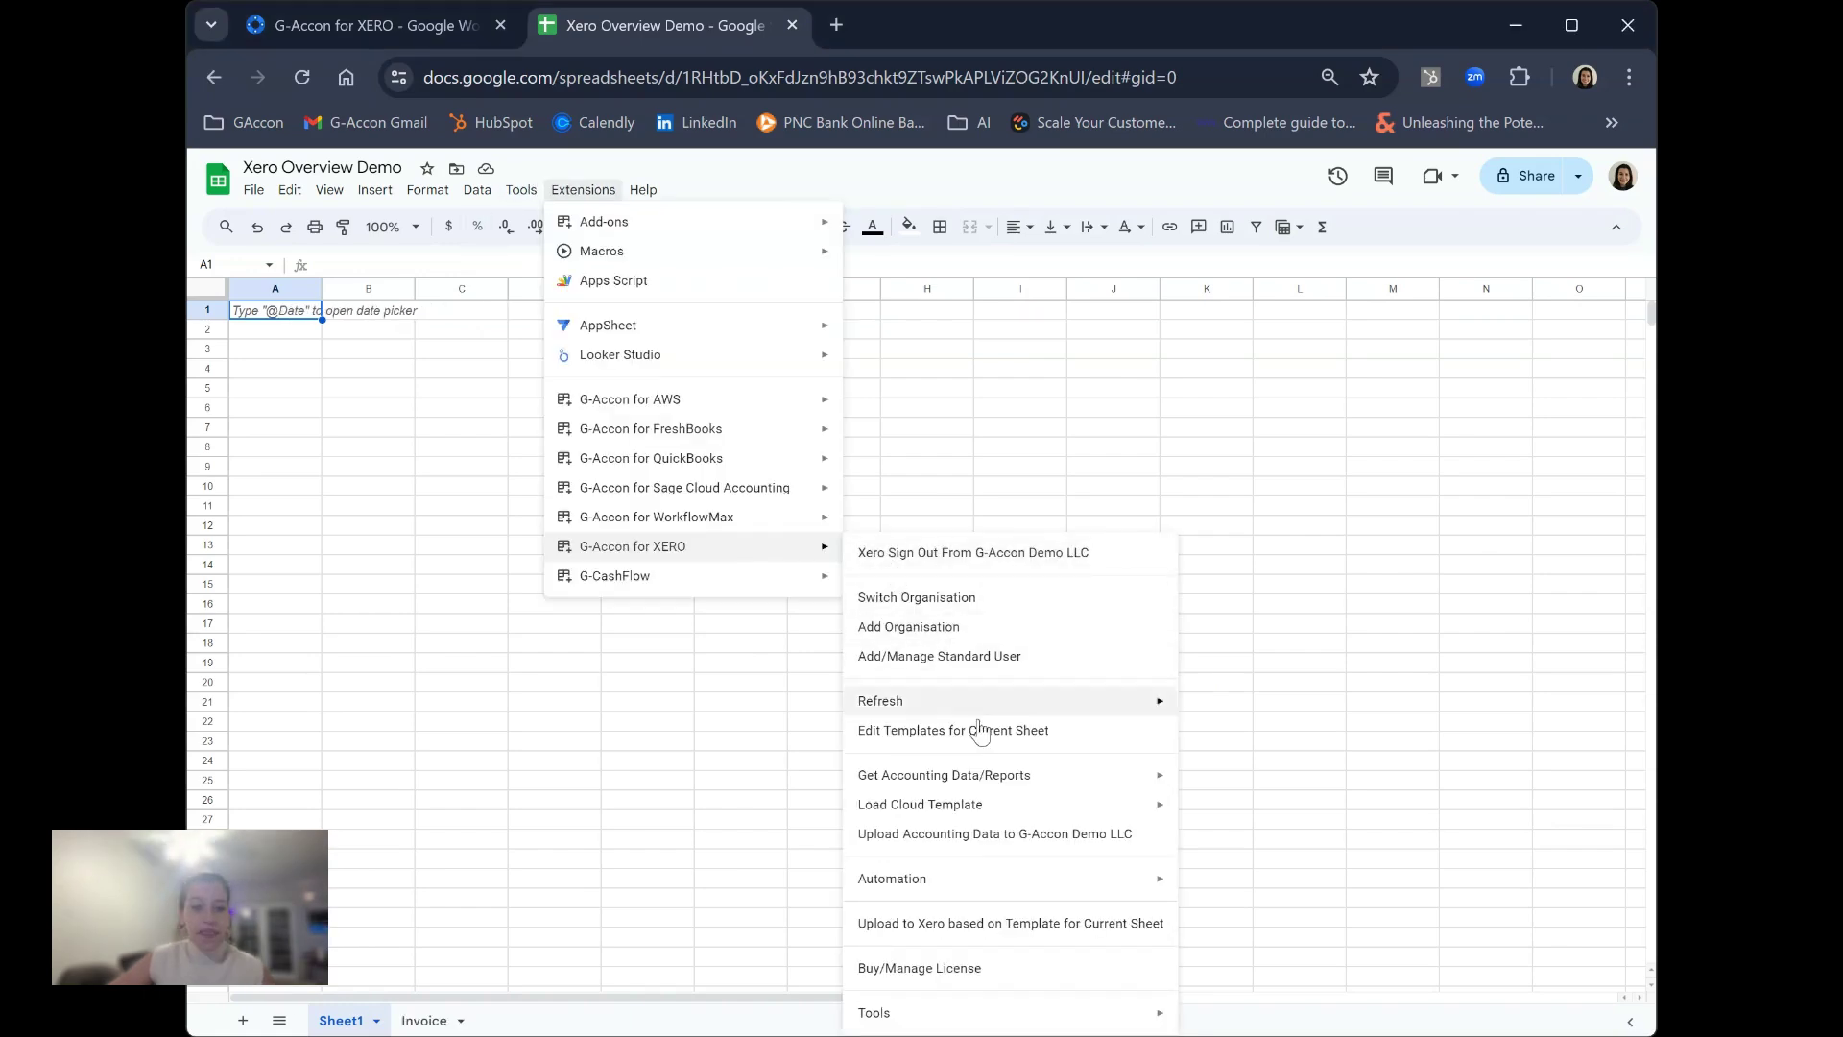
mouse_move(932, 776)
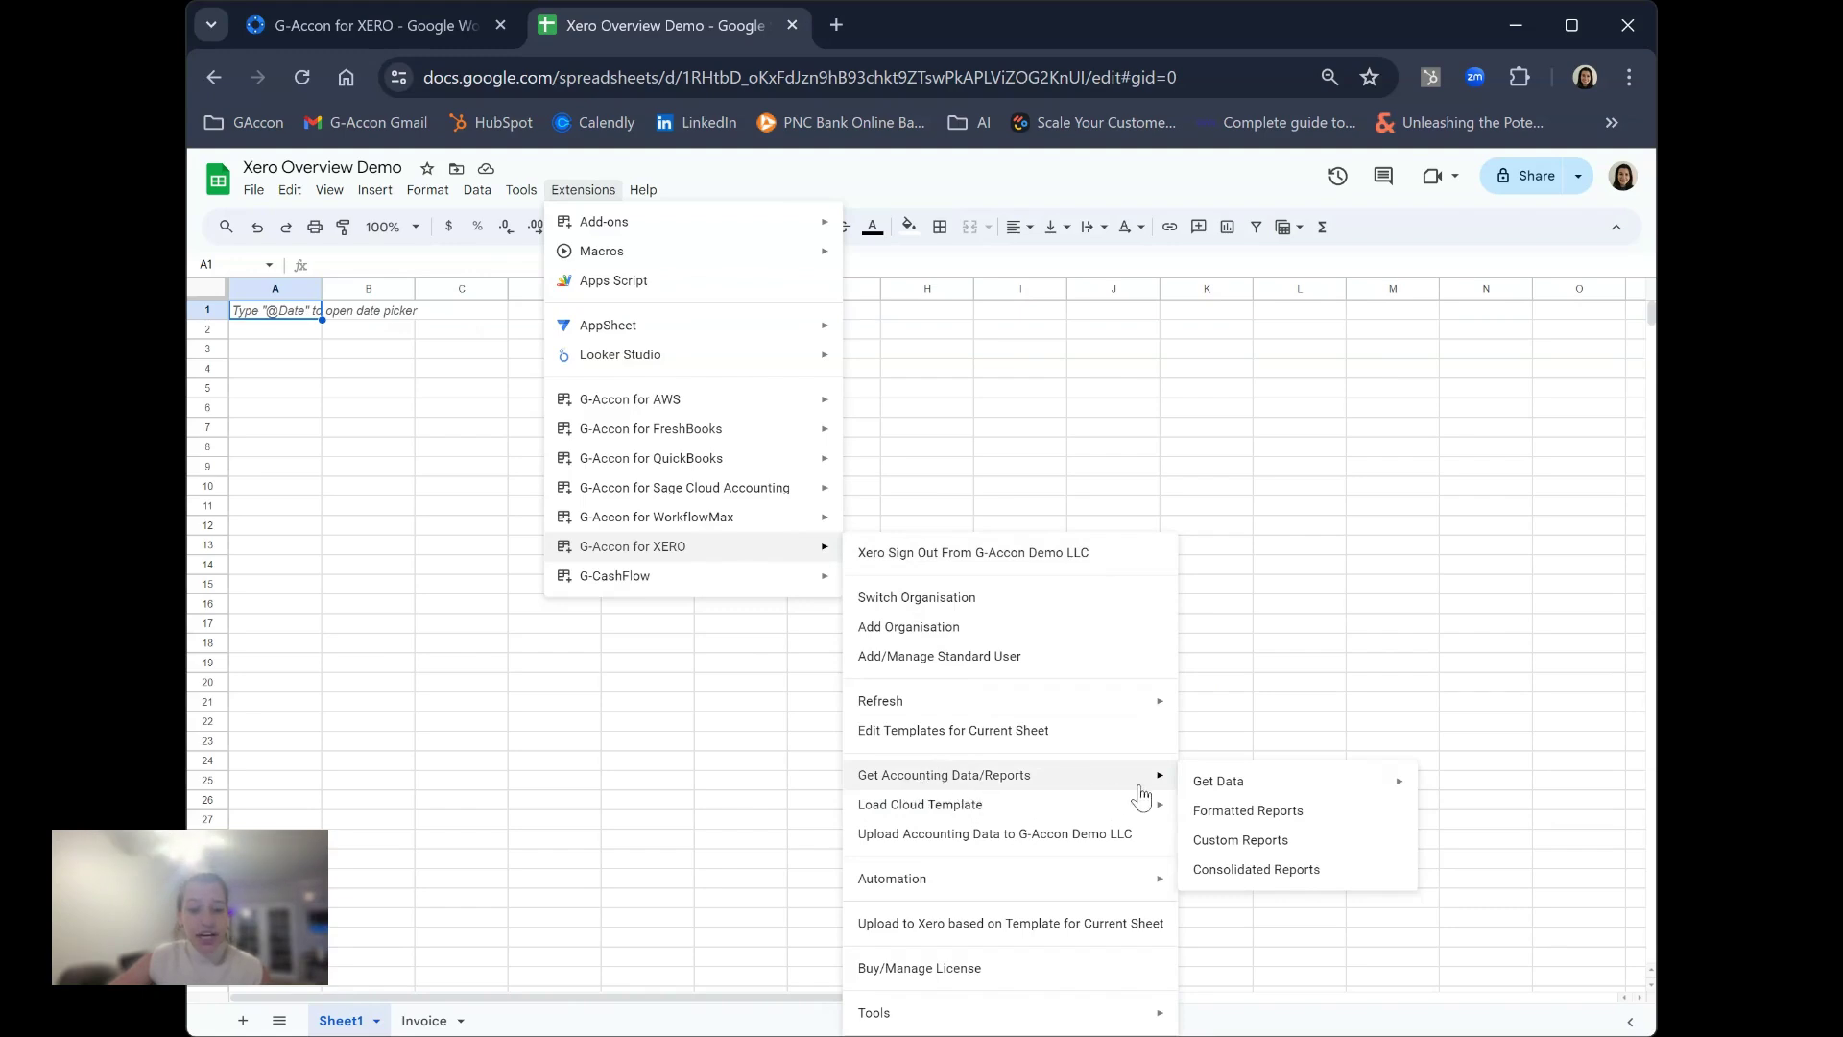
mouse_move(1256, 789)
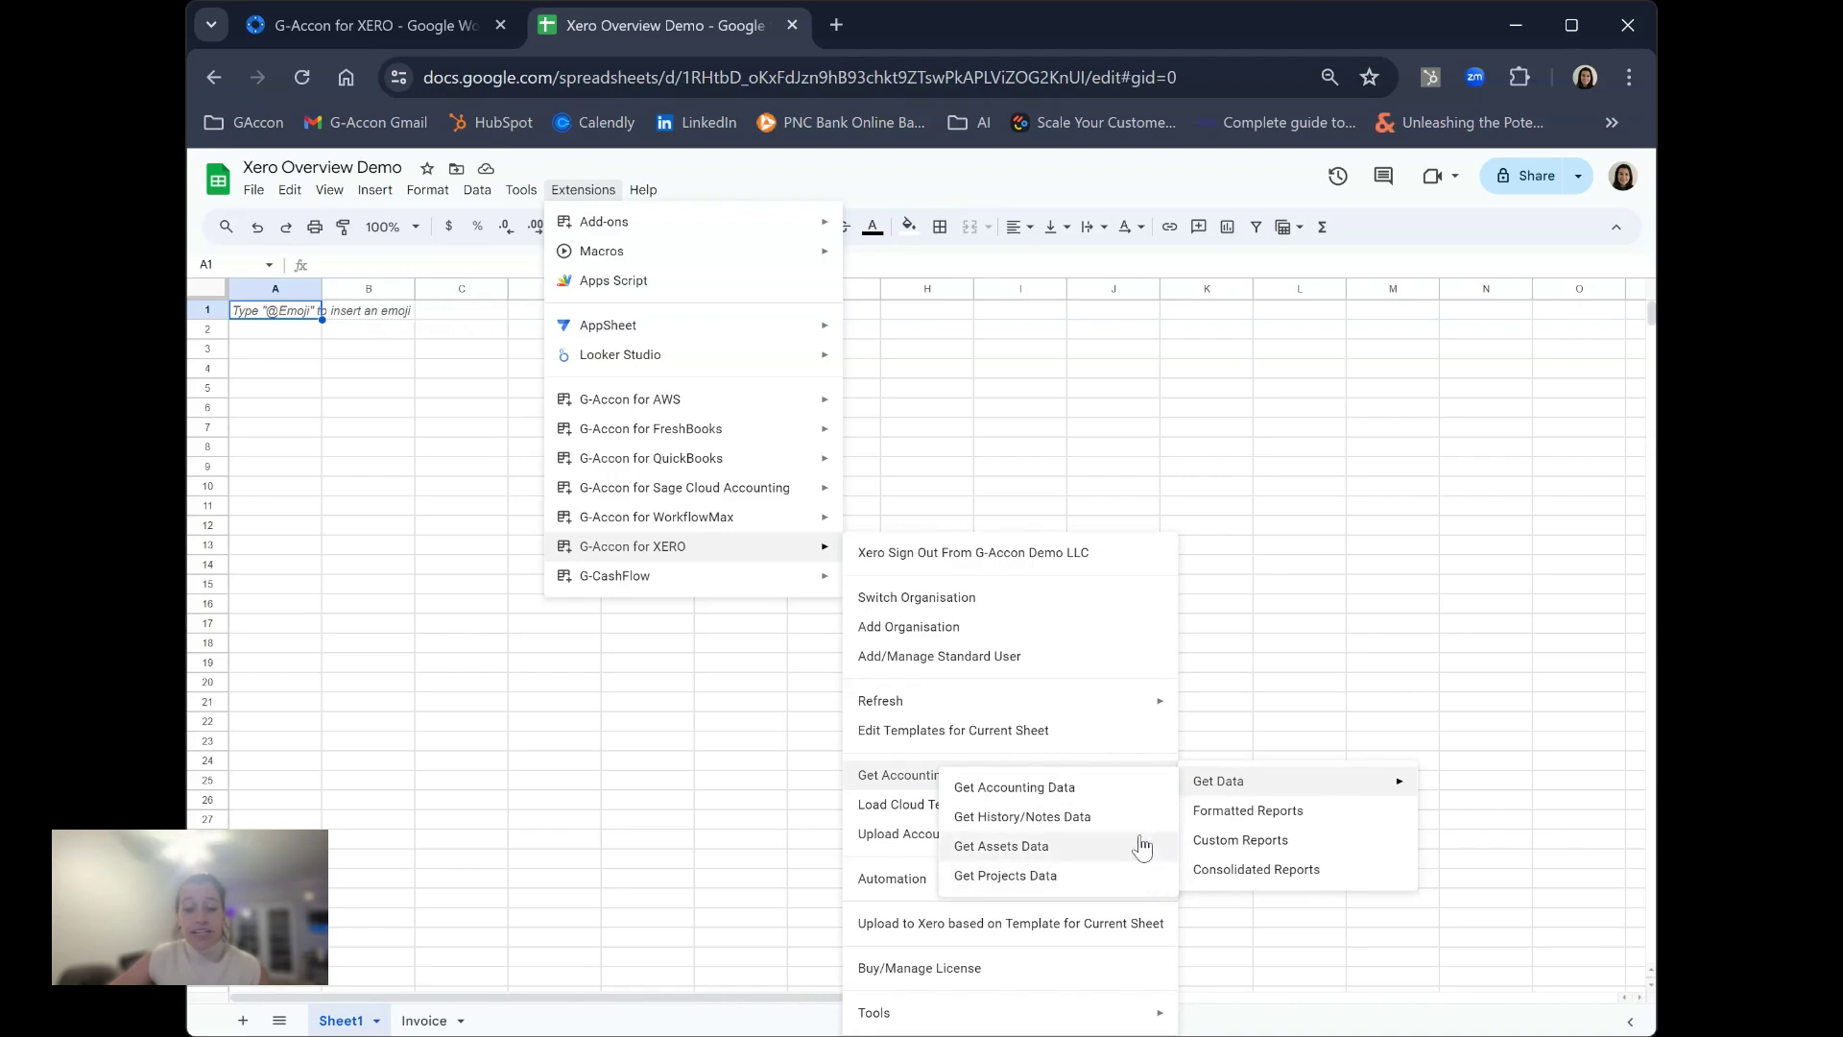
left_click(1128, 789)
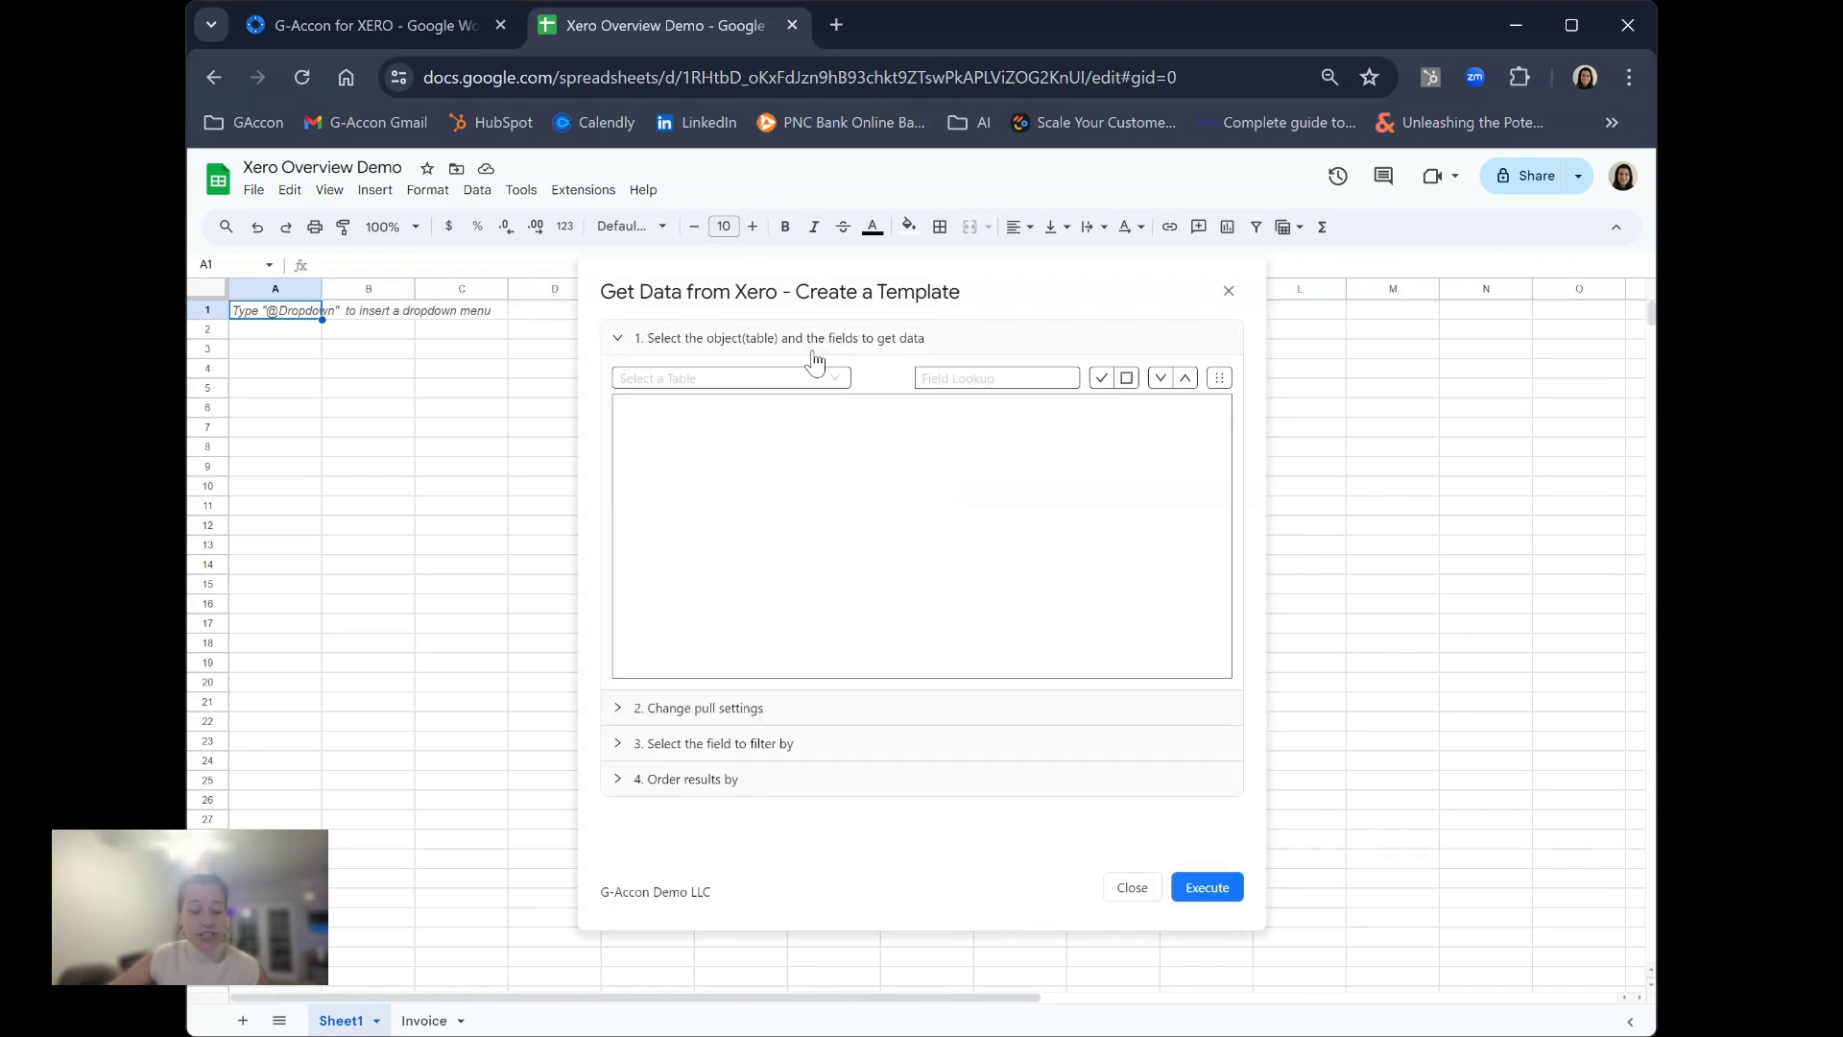
Step: Select the Accounts table with all fields and execute the pull into a new sheet
left_click(837, 372)
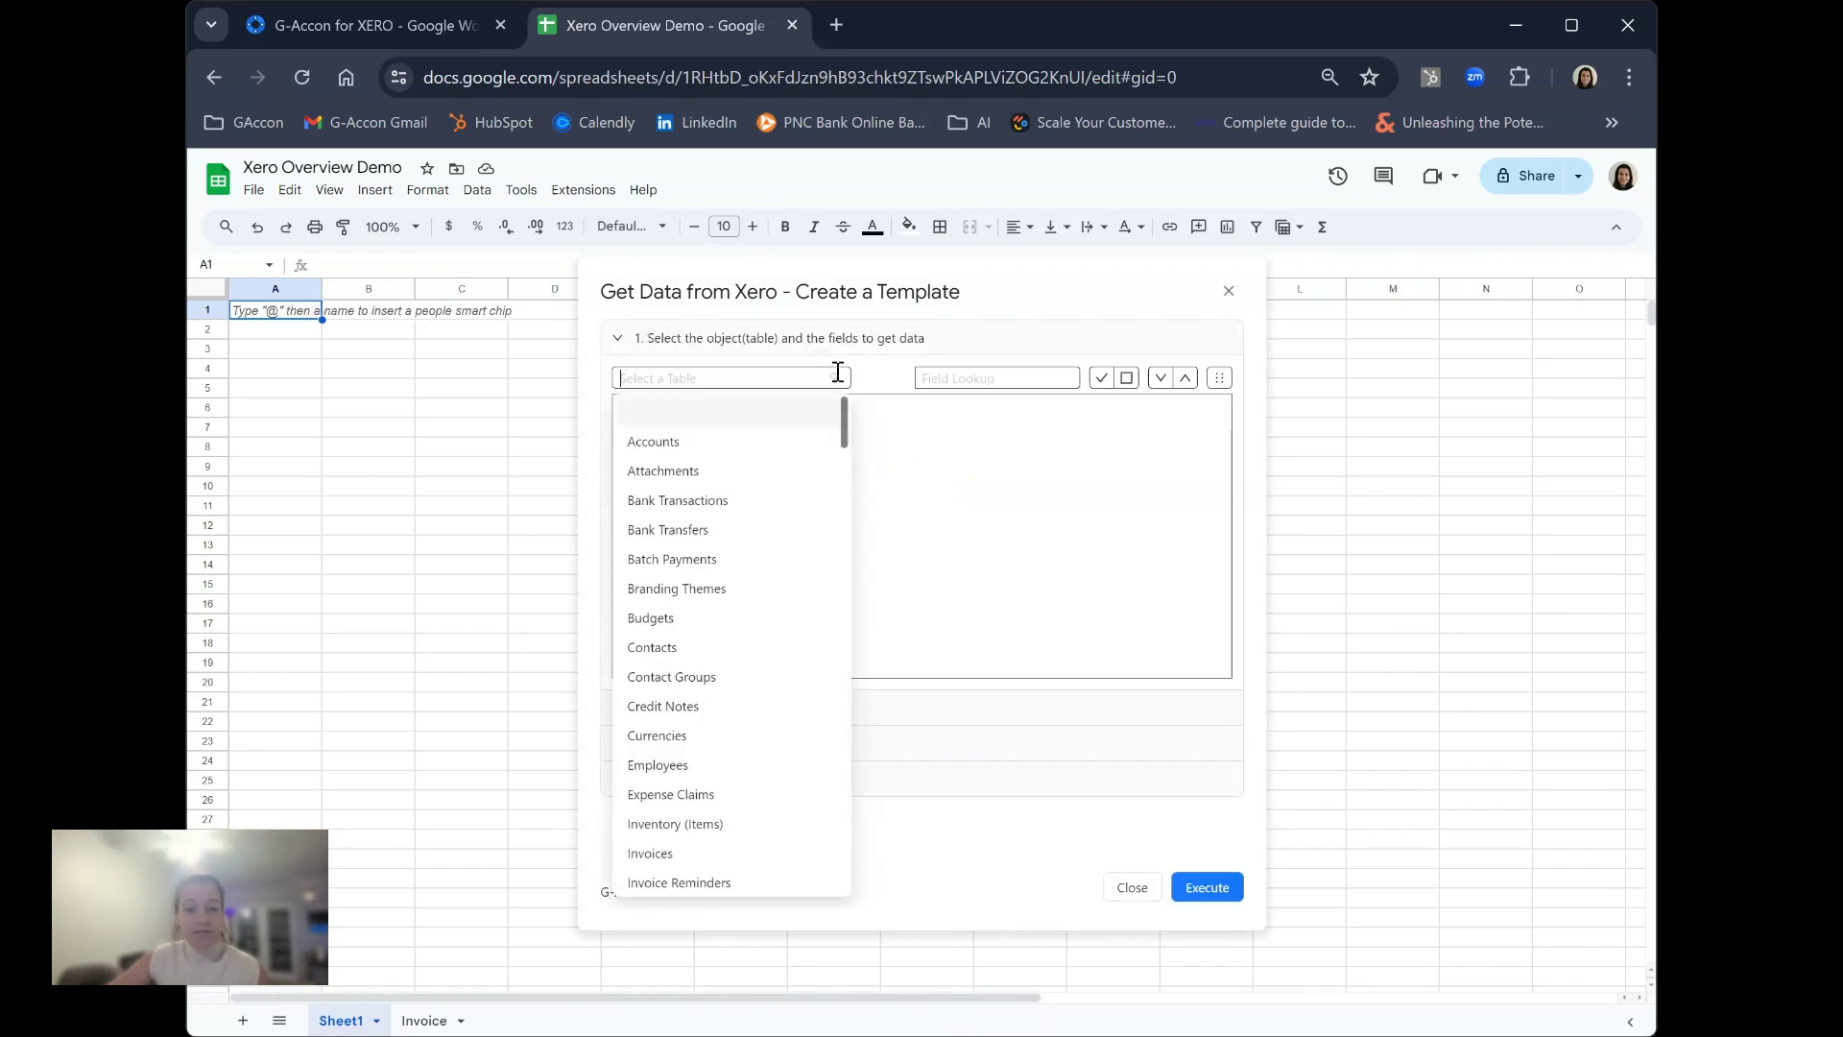
left_click(796, 450)
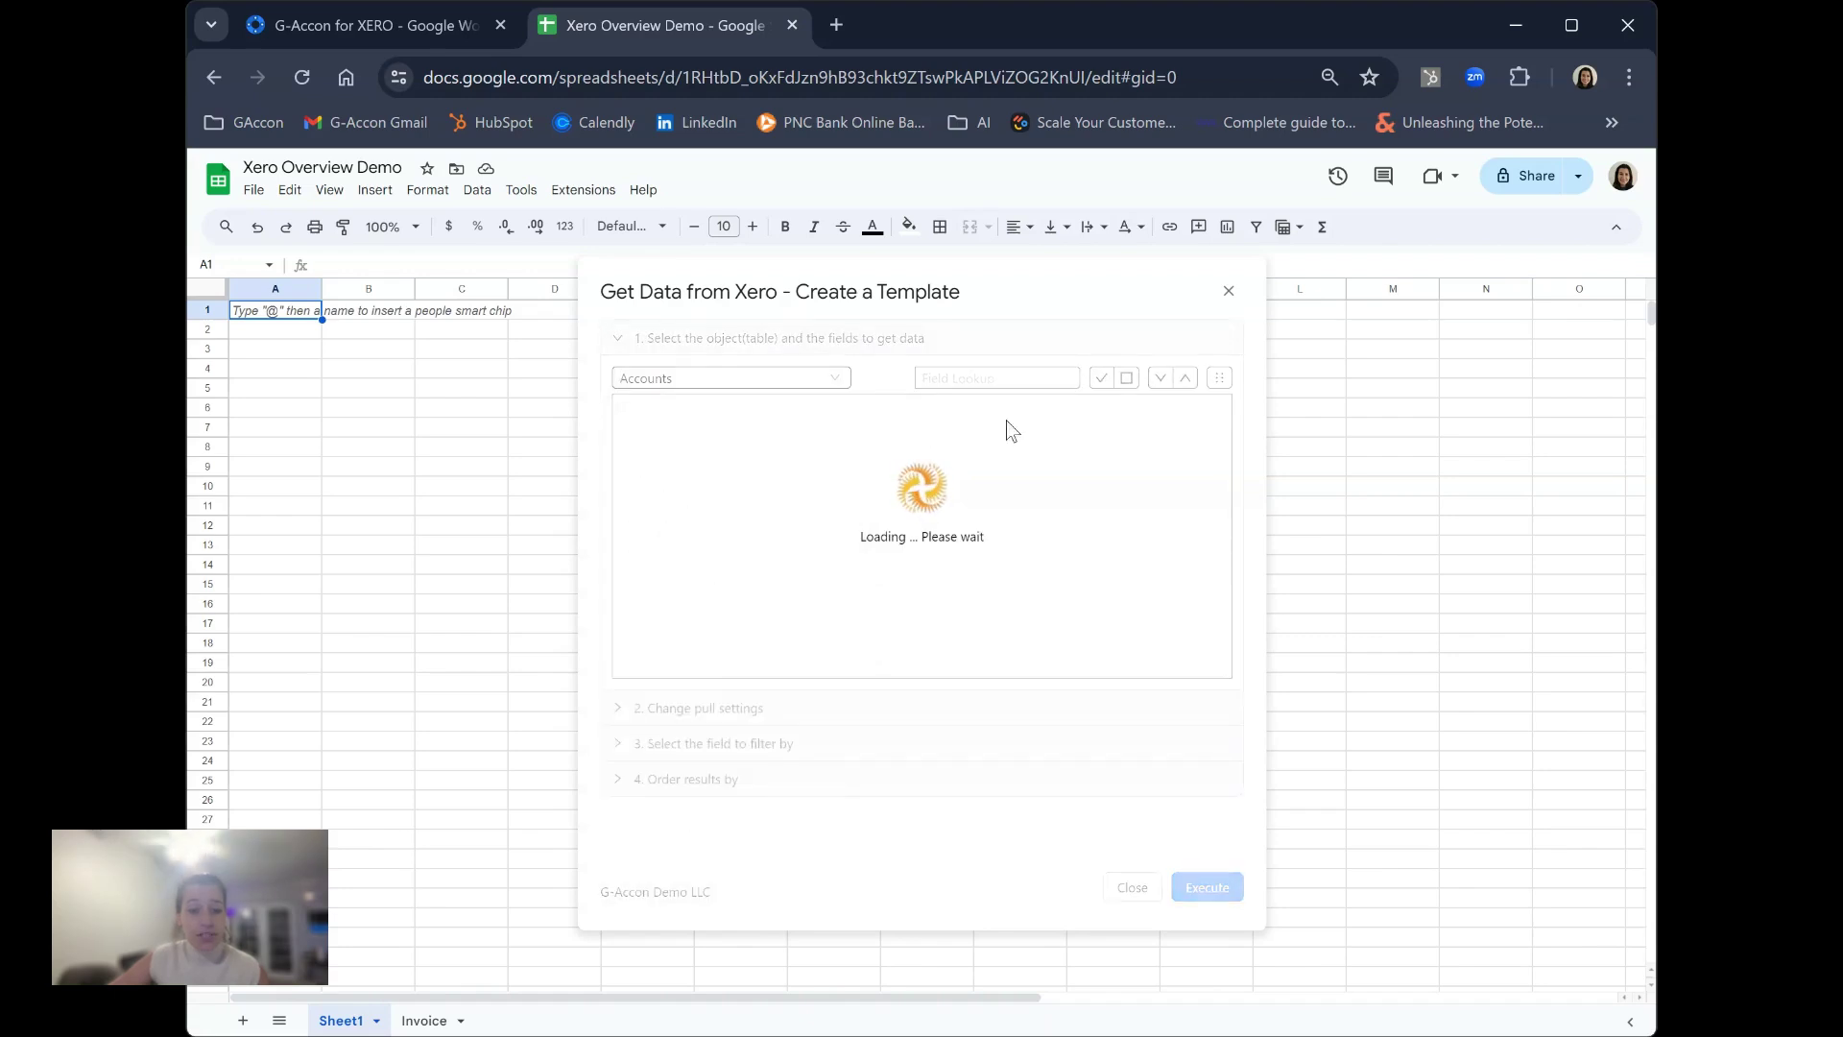
left_click(1101, 377)
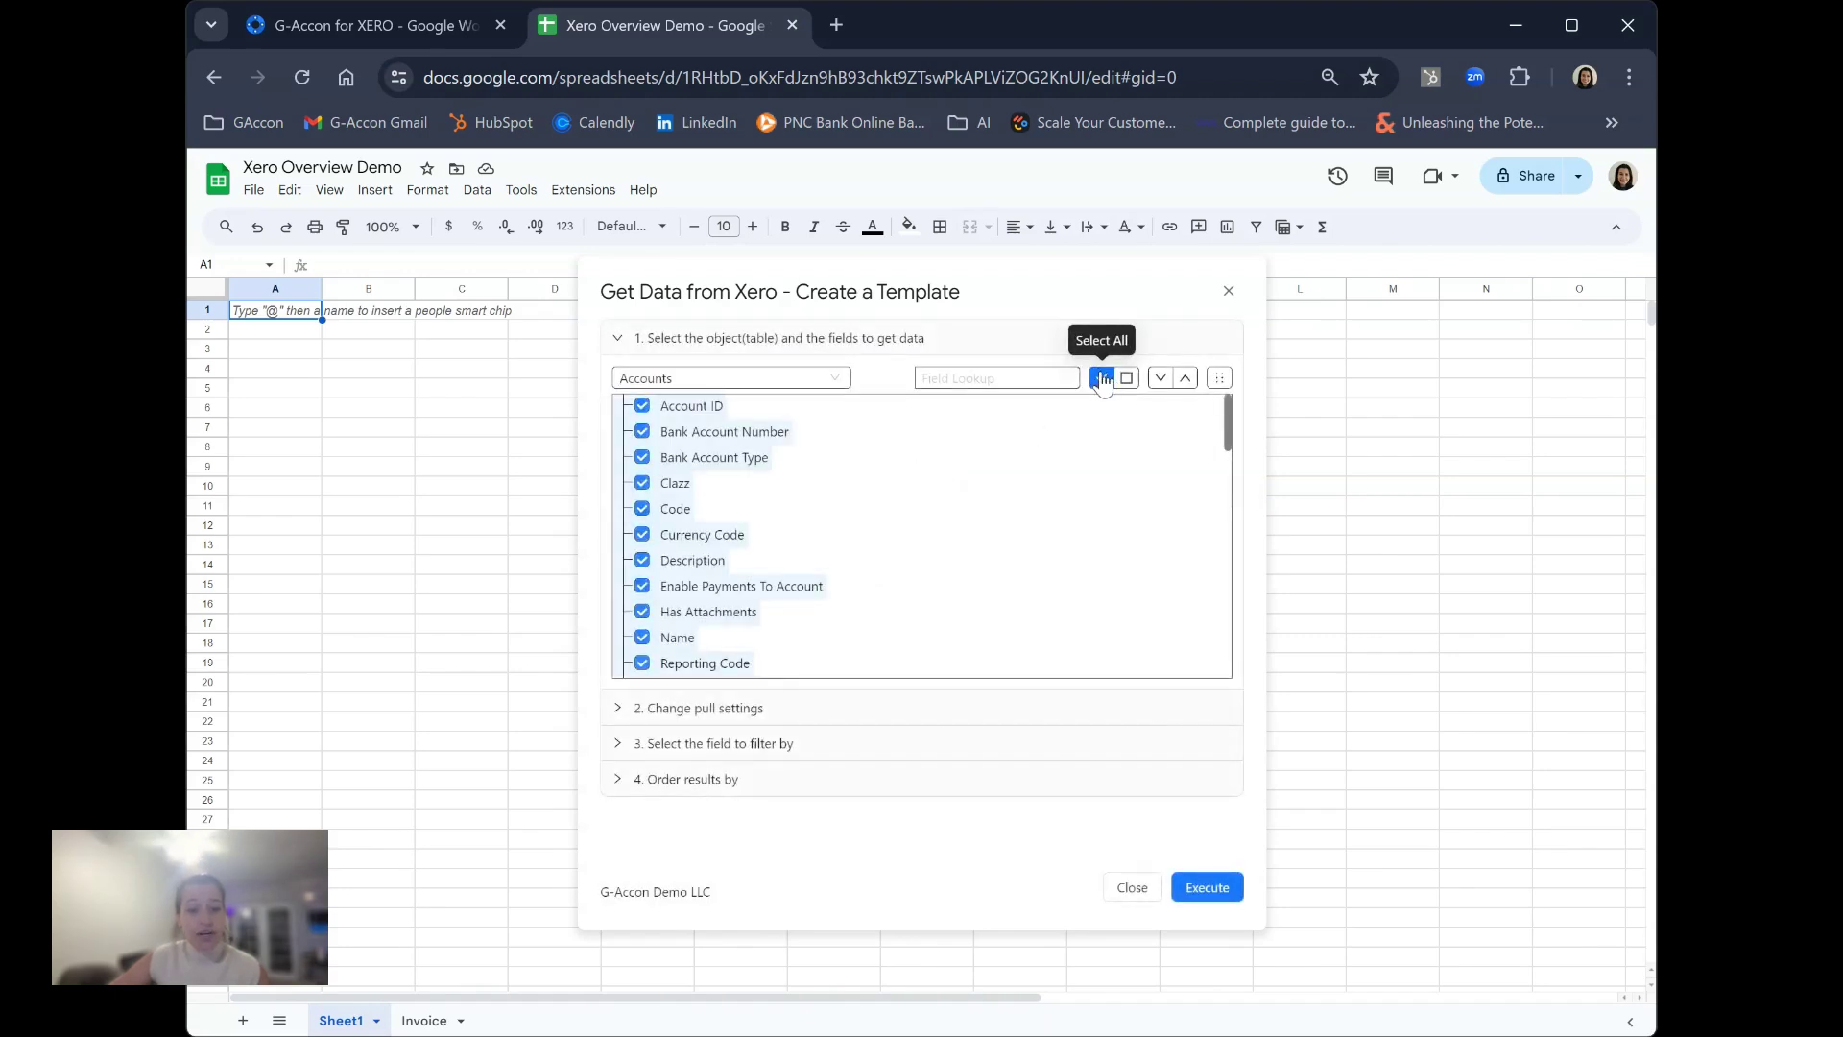
left_click(1205, 885)
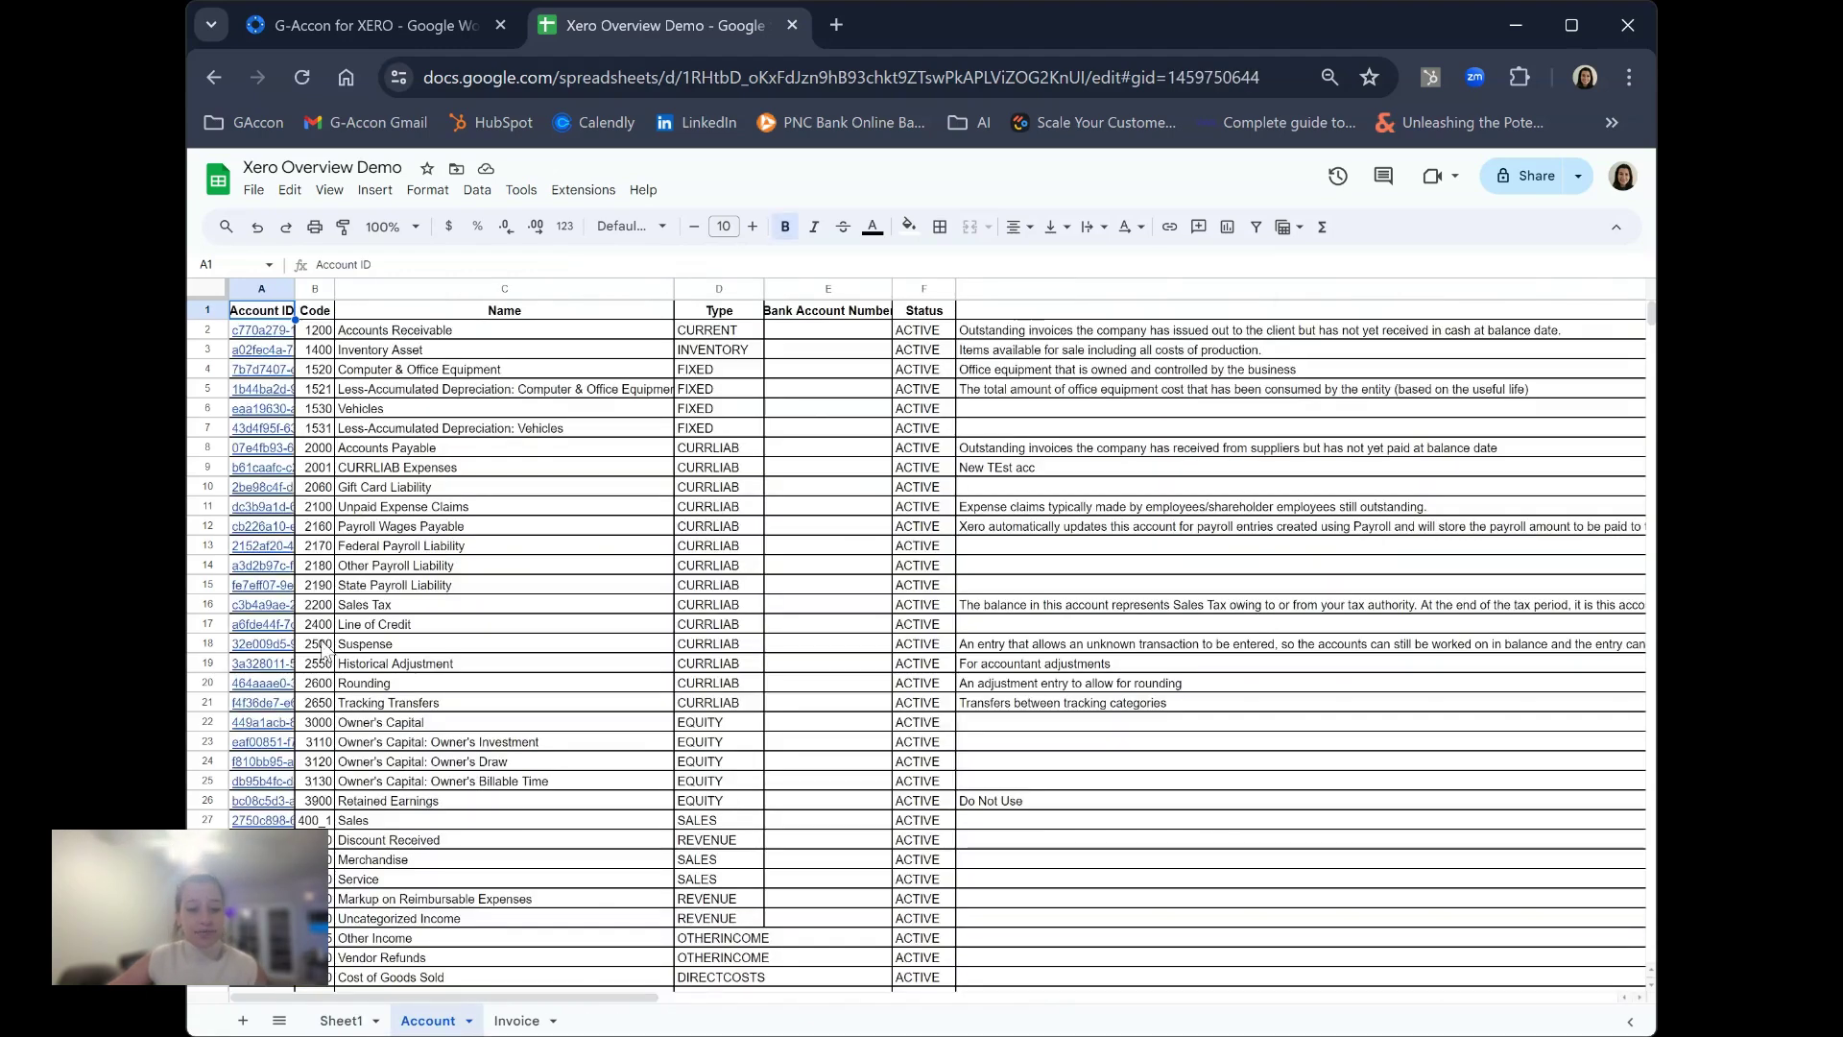
left_click(583, 189)
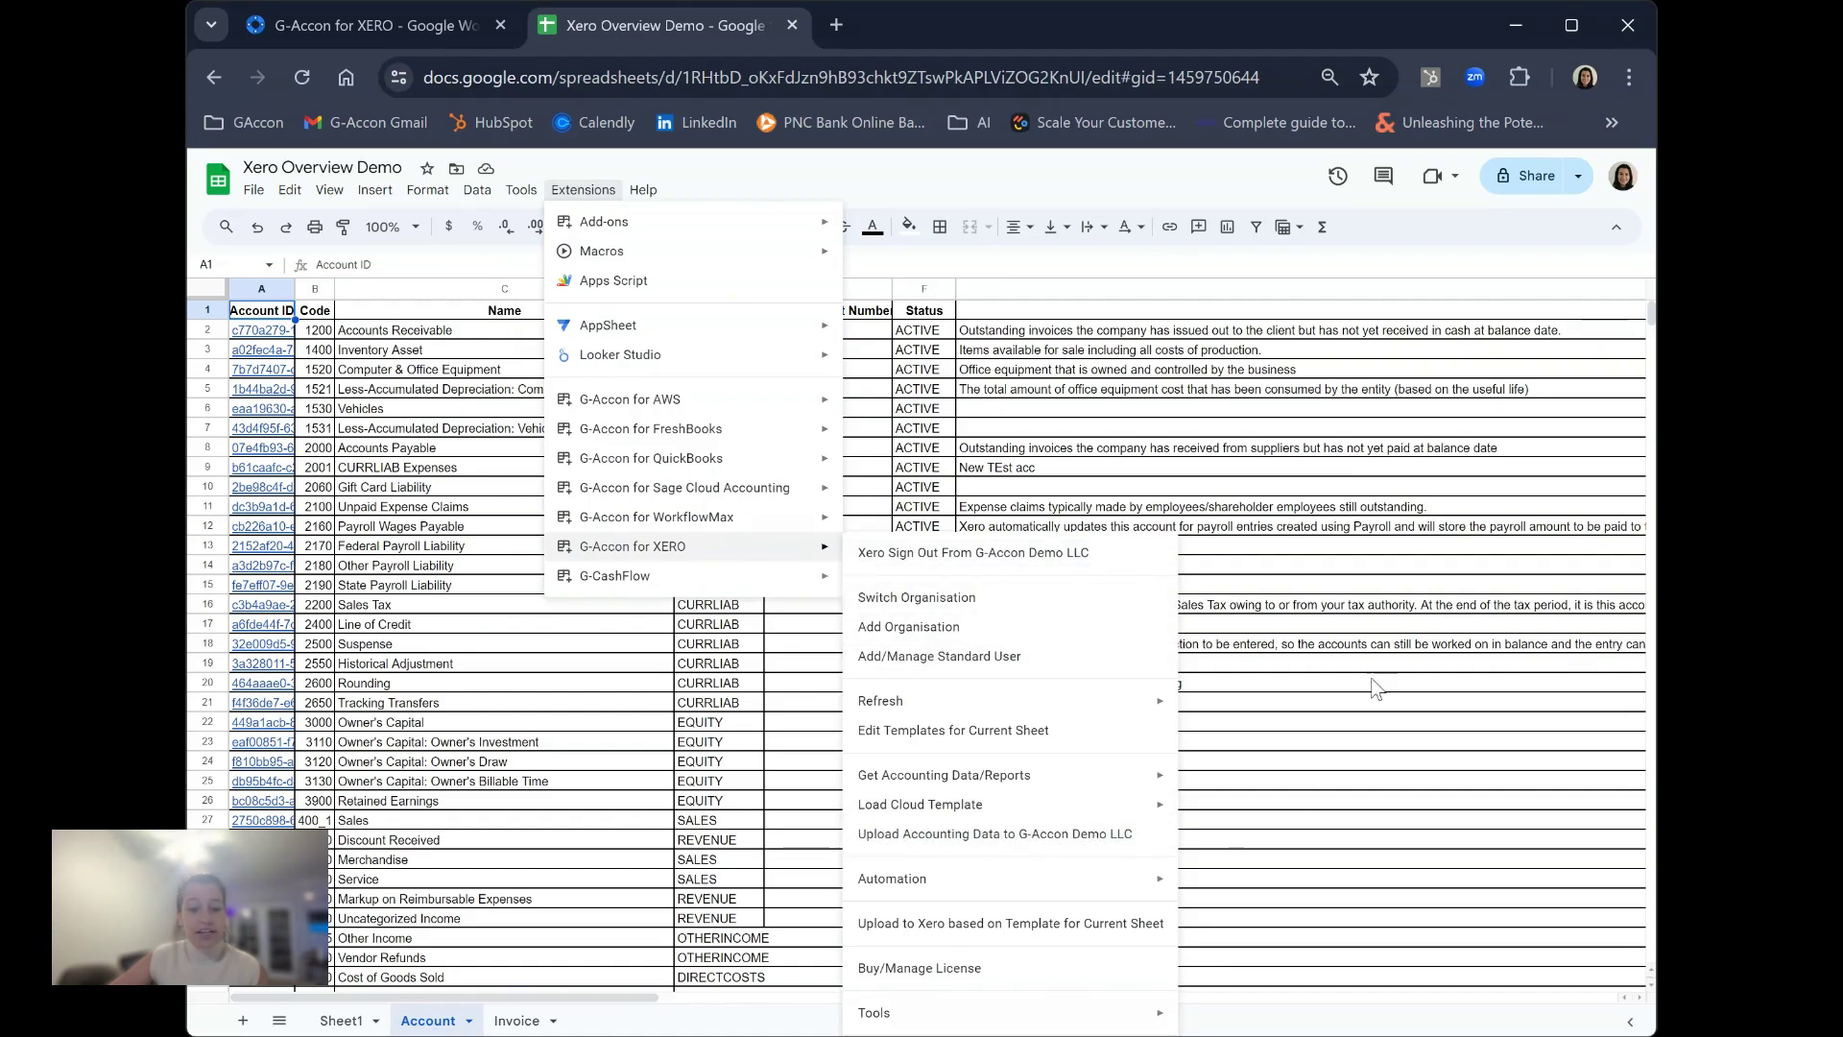
left_click(1282, 468)
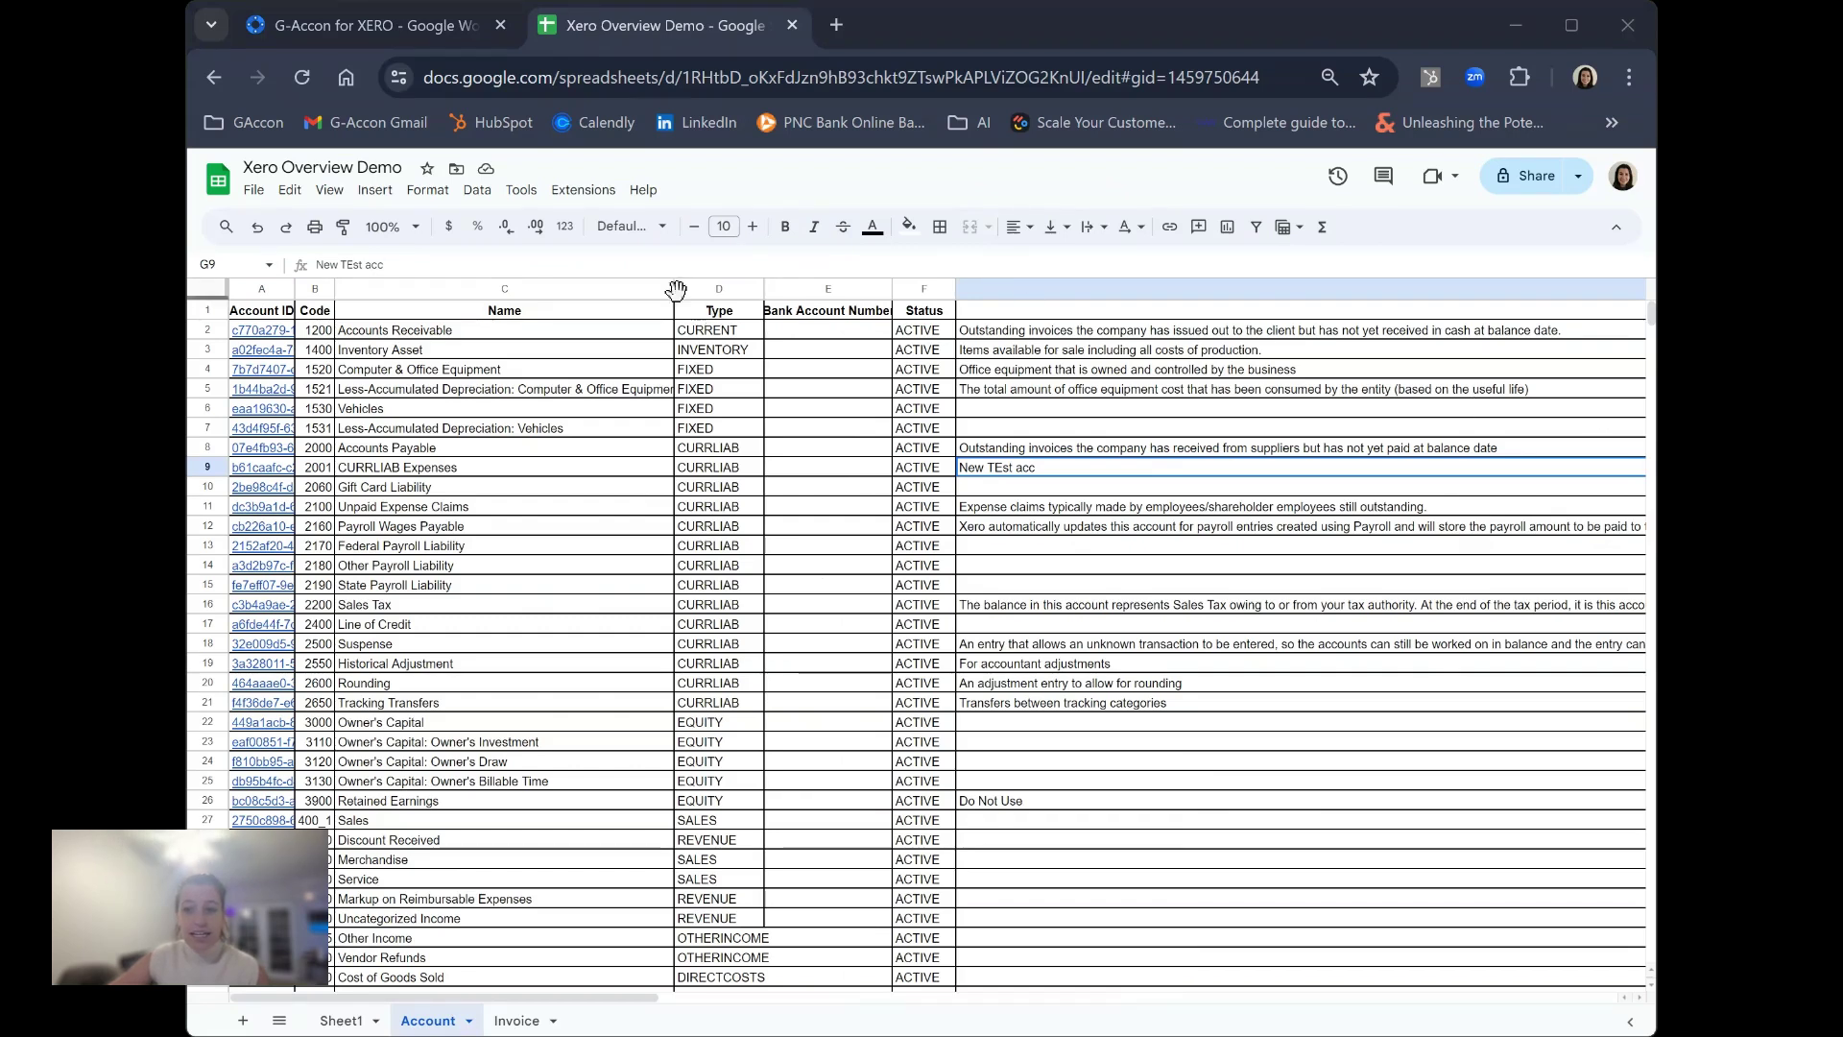
left_click(596, 177)
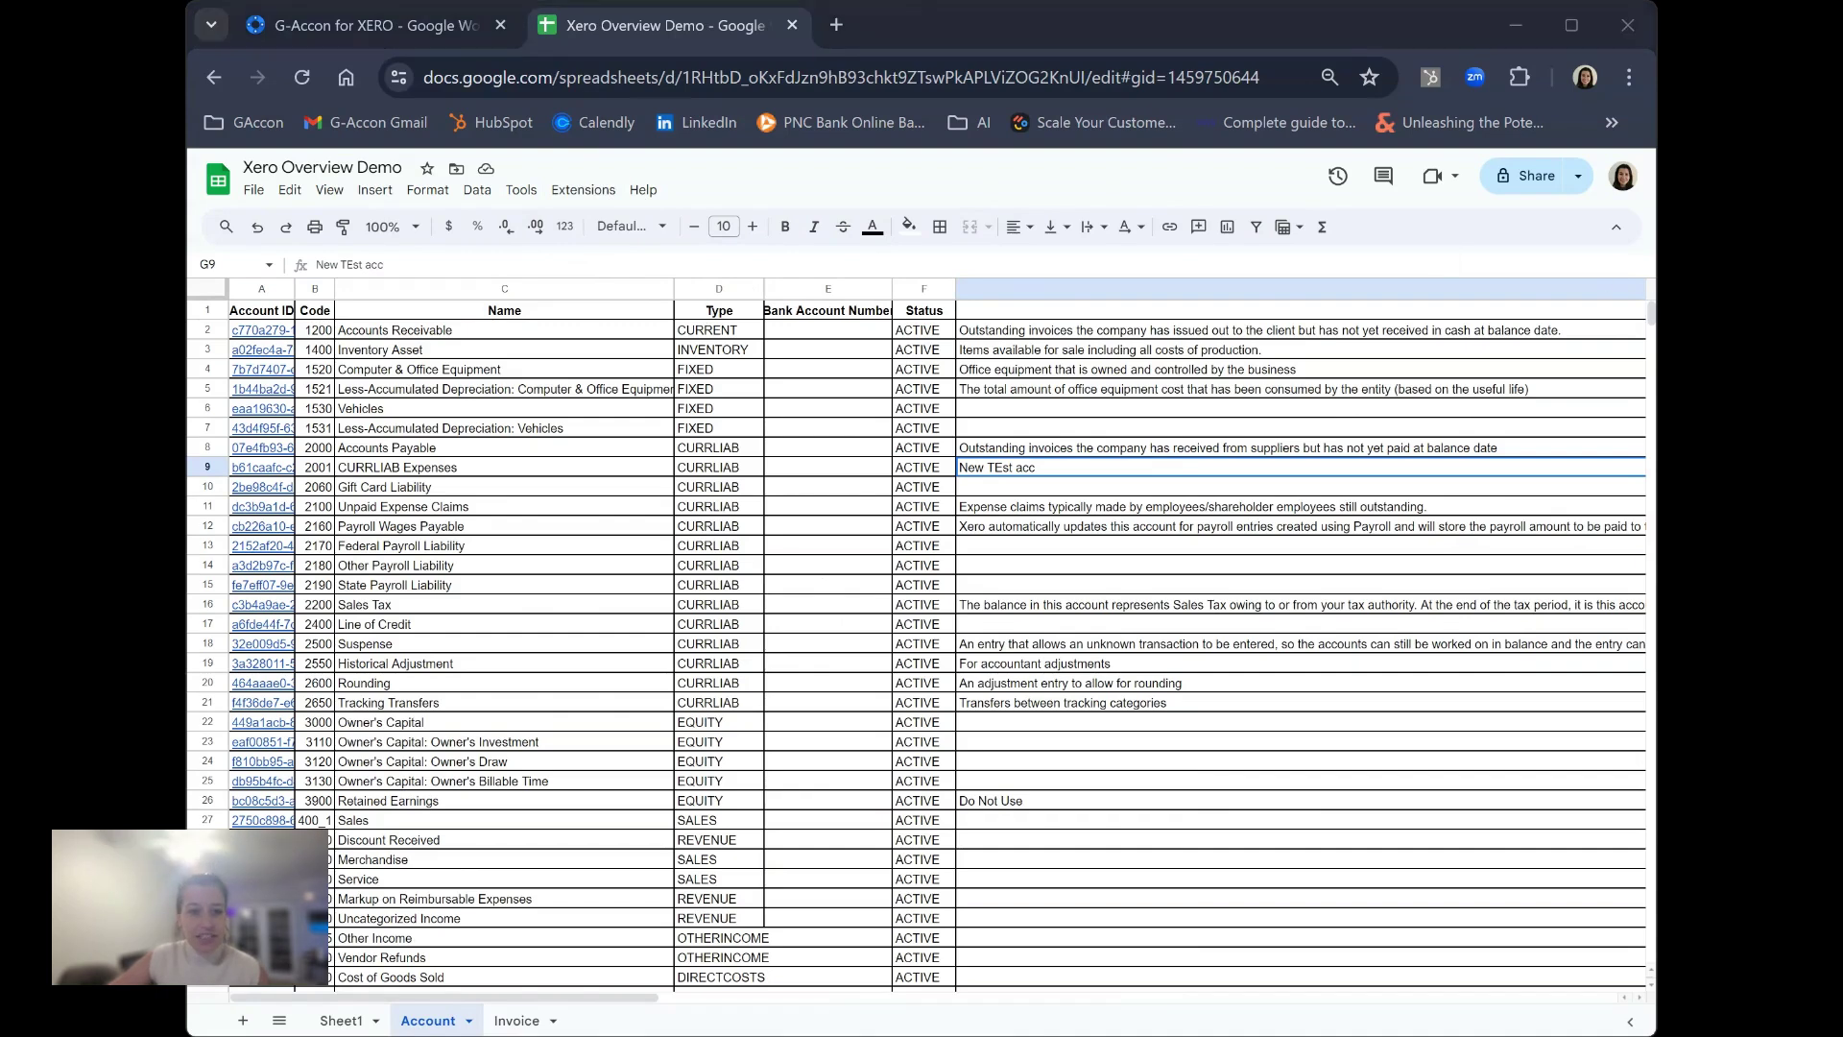
Step: Generate the Xero Balance Sheet formatted report, monthly December 2023 to June 2024, into the workbook
left_click(583, 189)
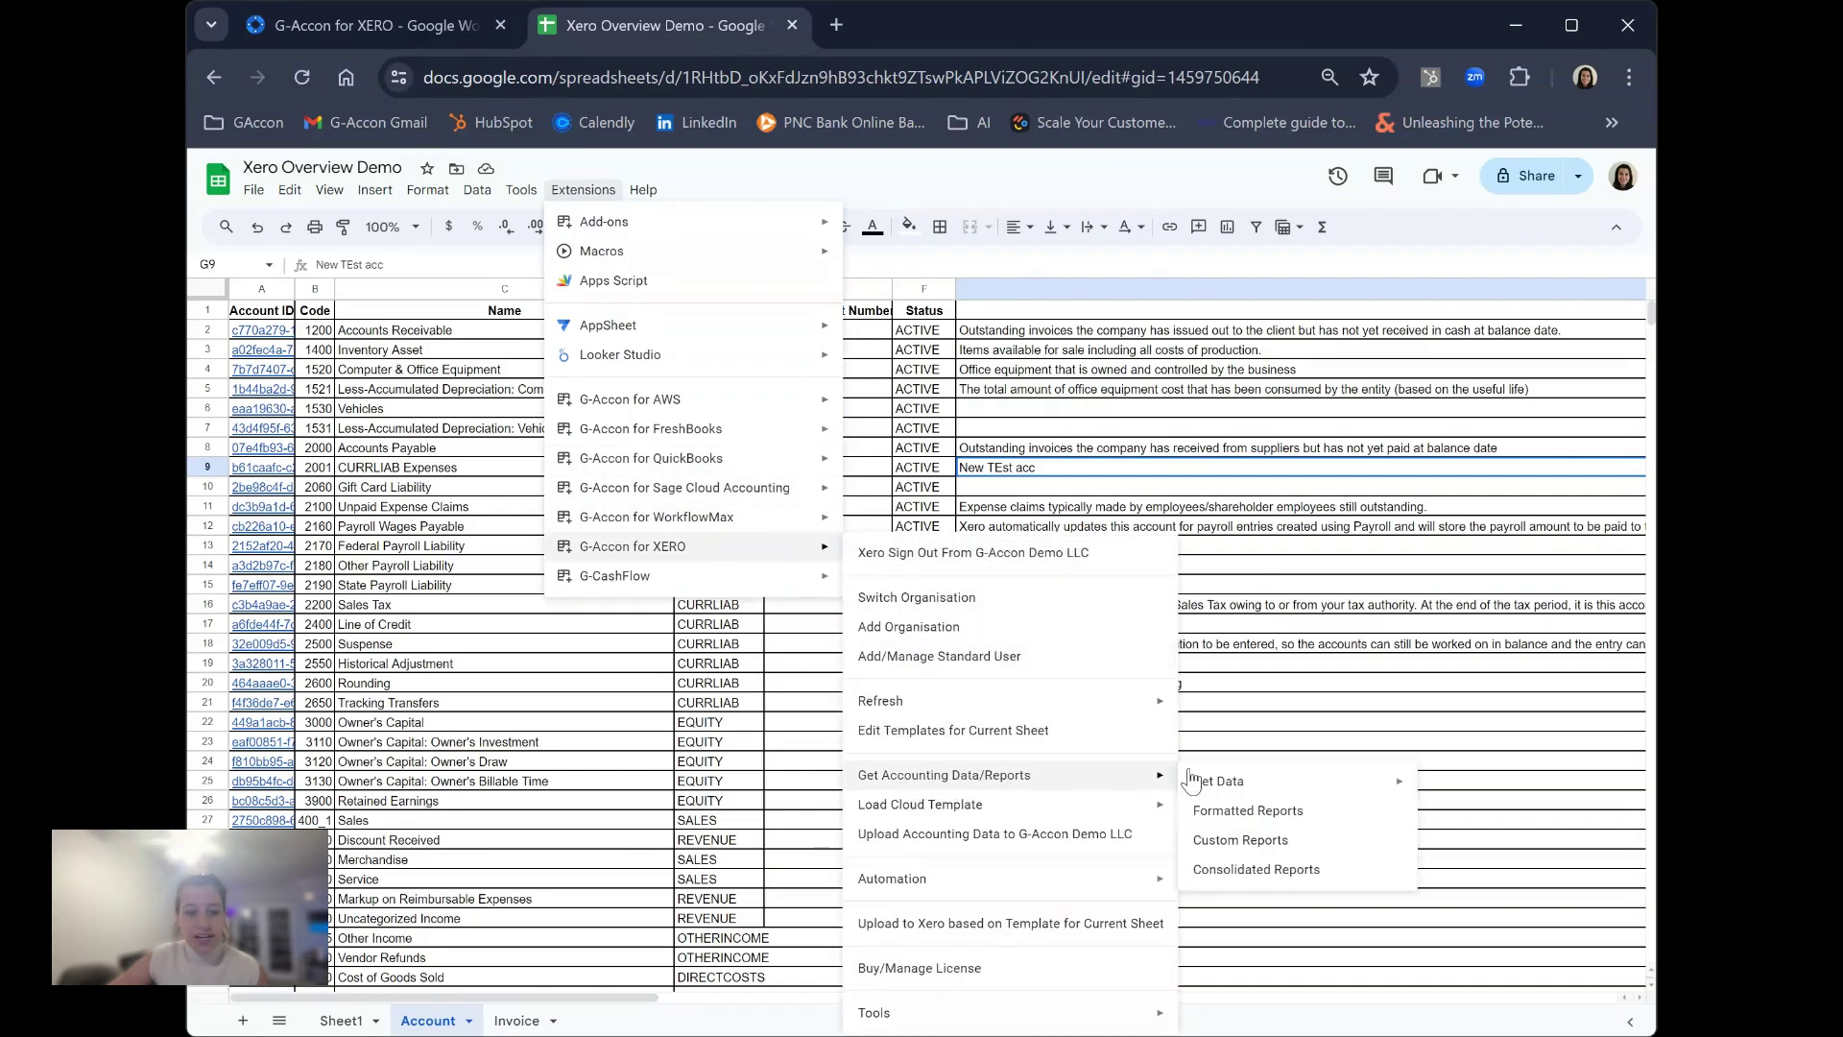
left_click(1265, 812)
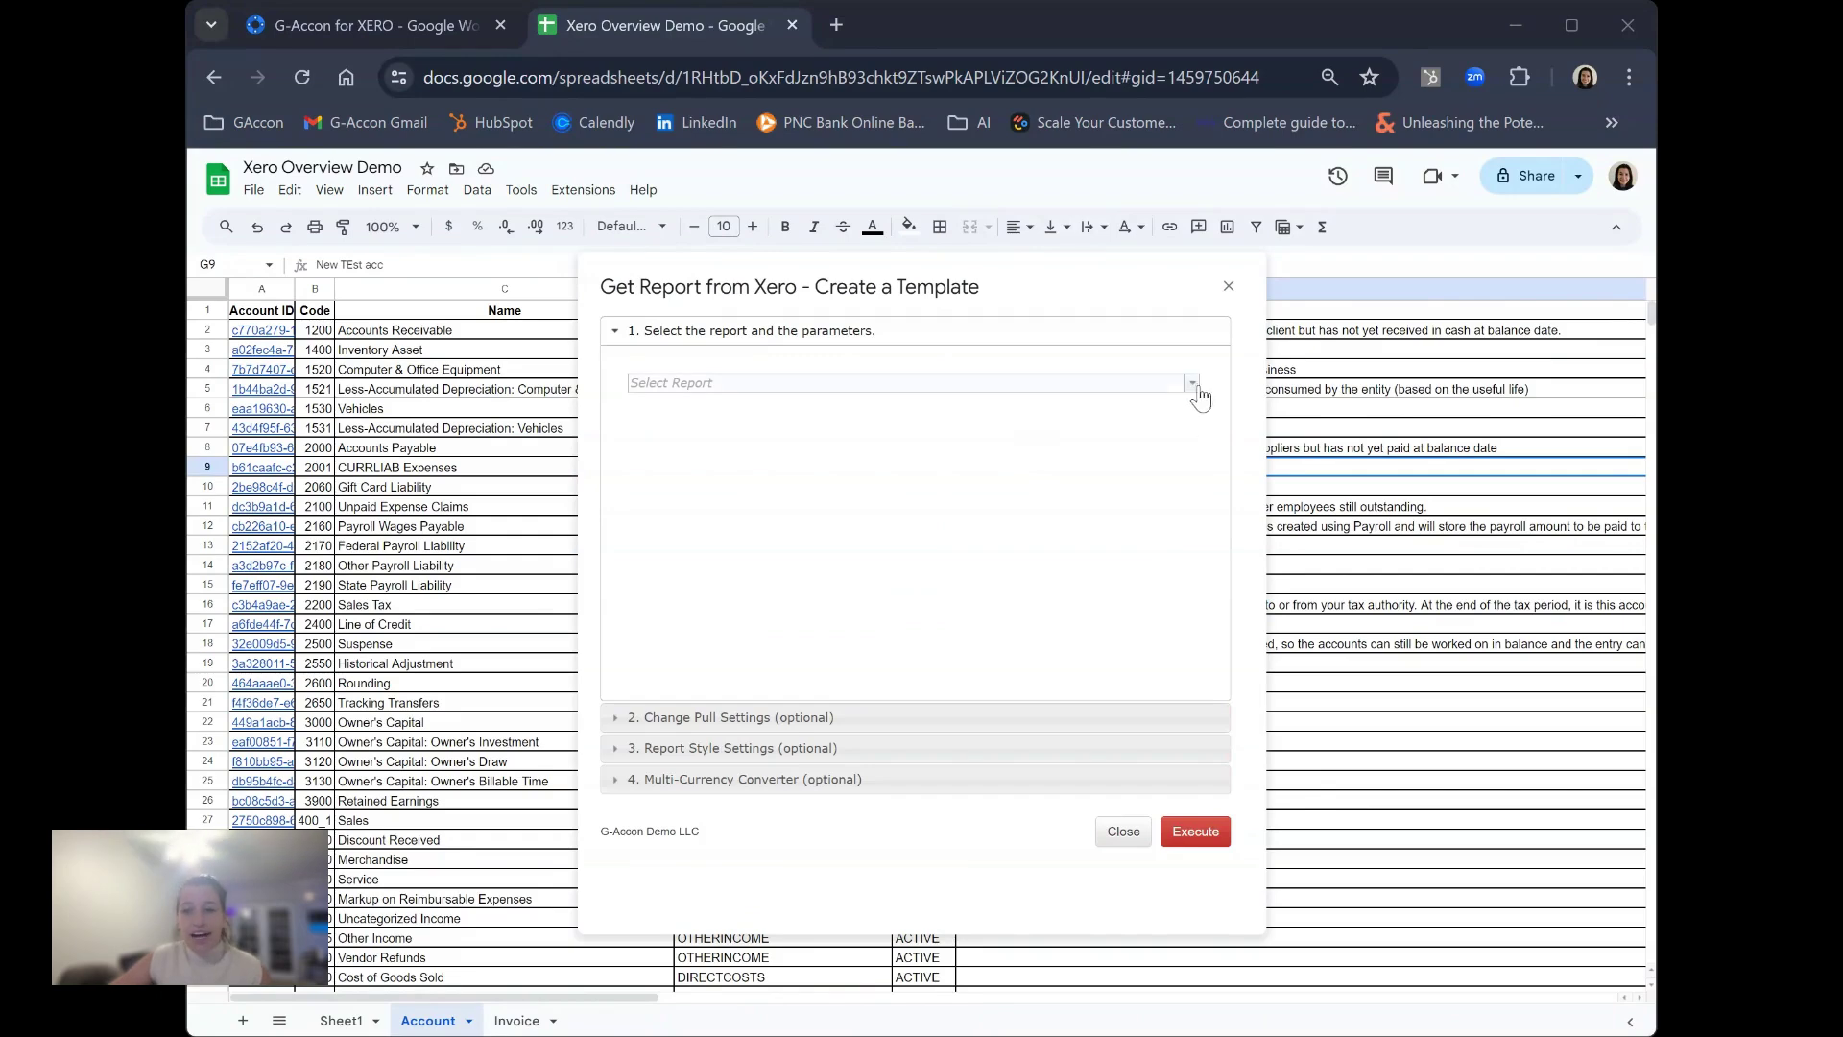
left_click(1193, 383)
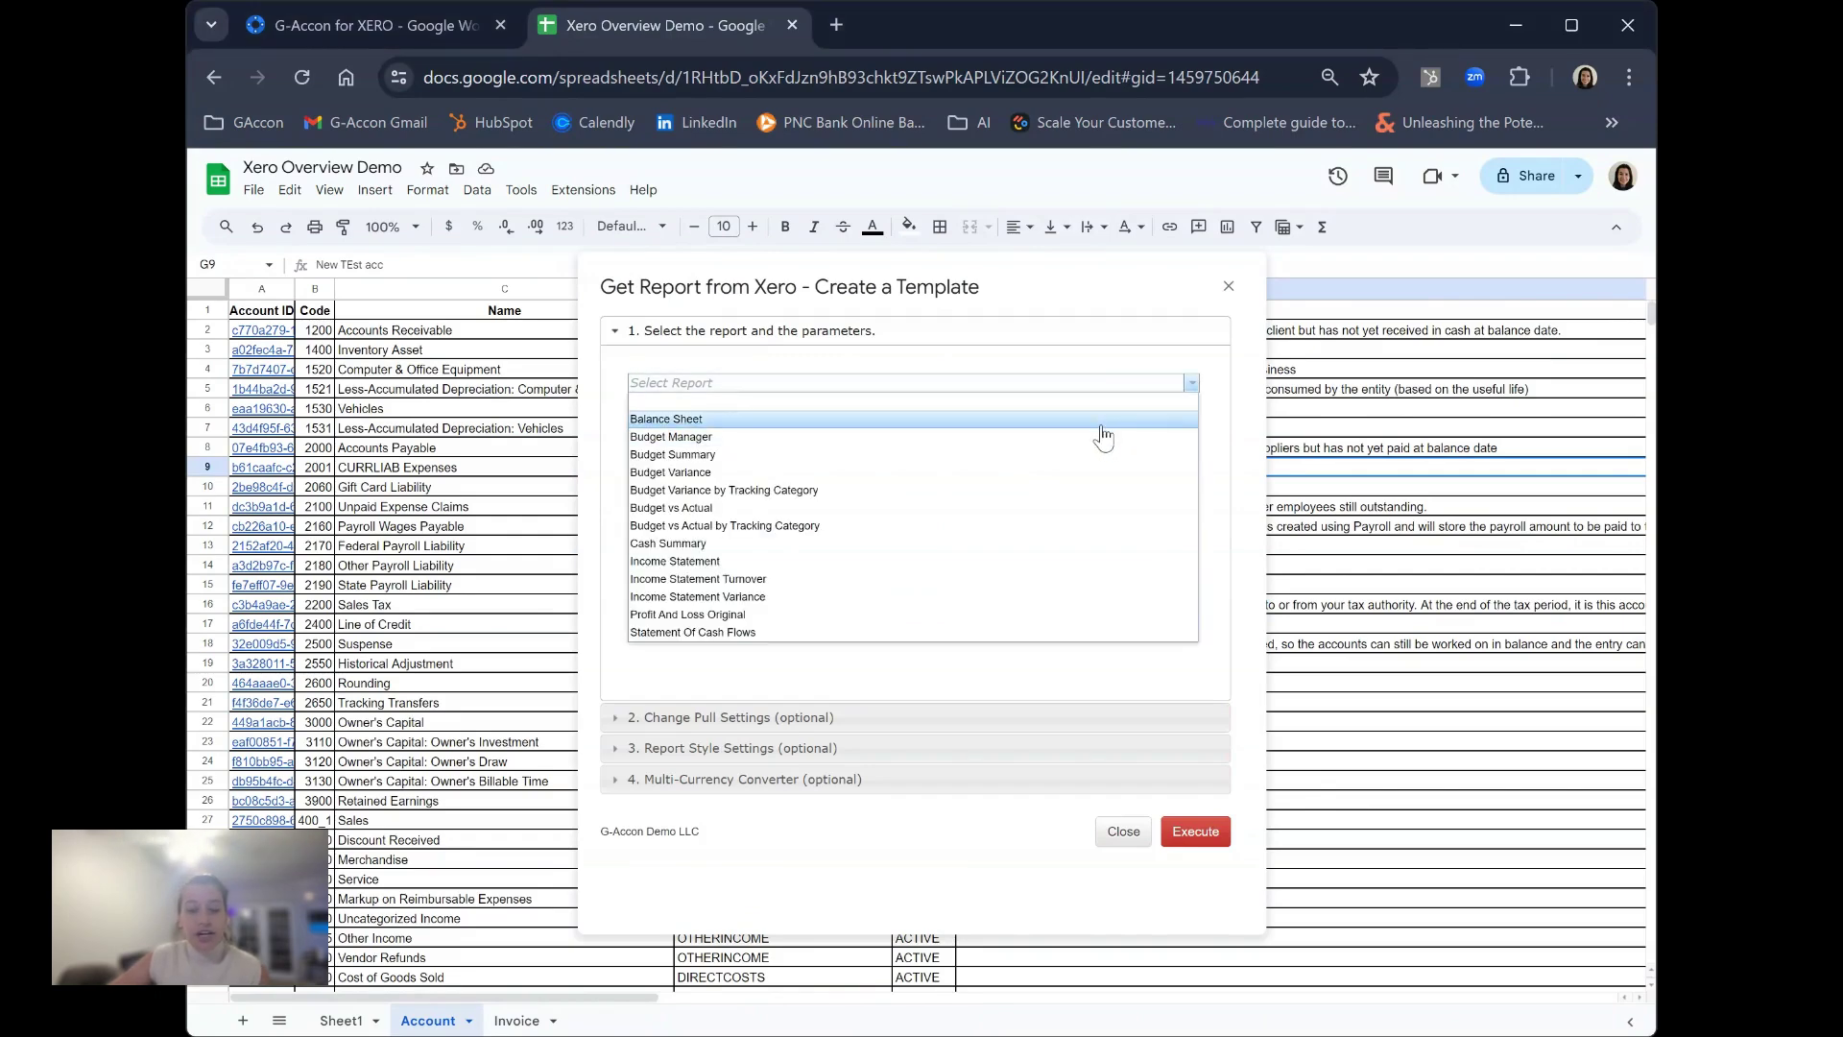
left_click(1100, 420)
scroll(1114, 499, "down", 3)
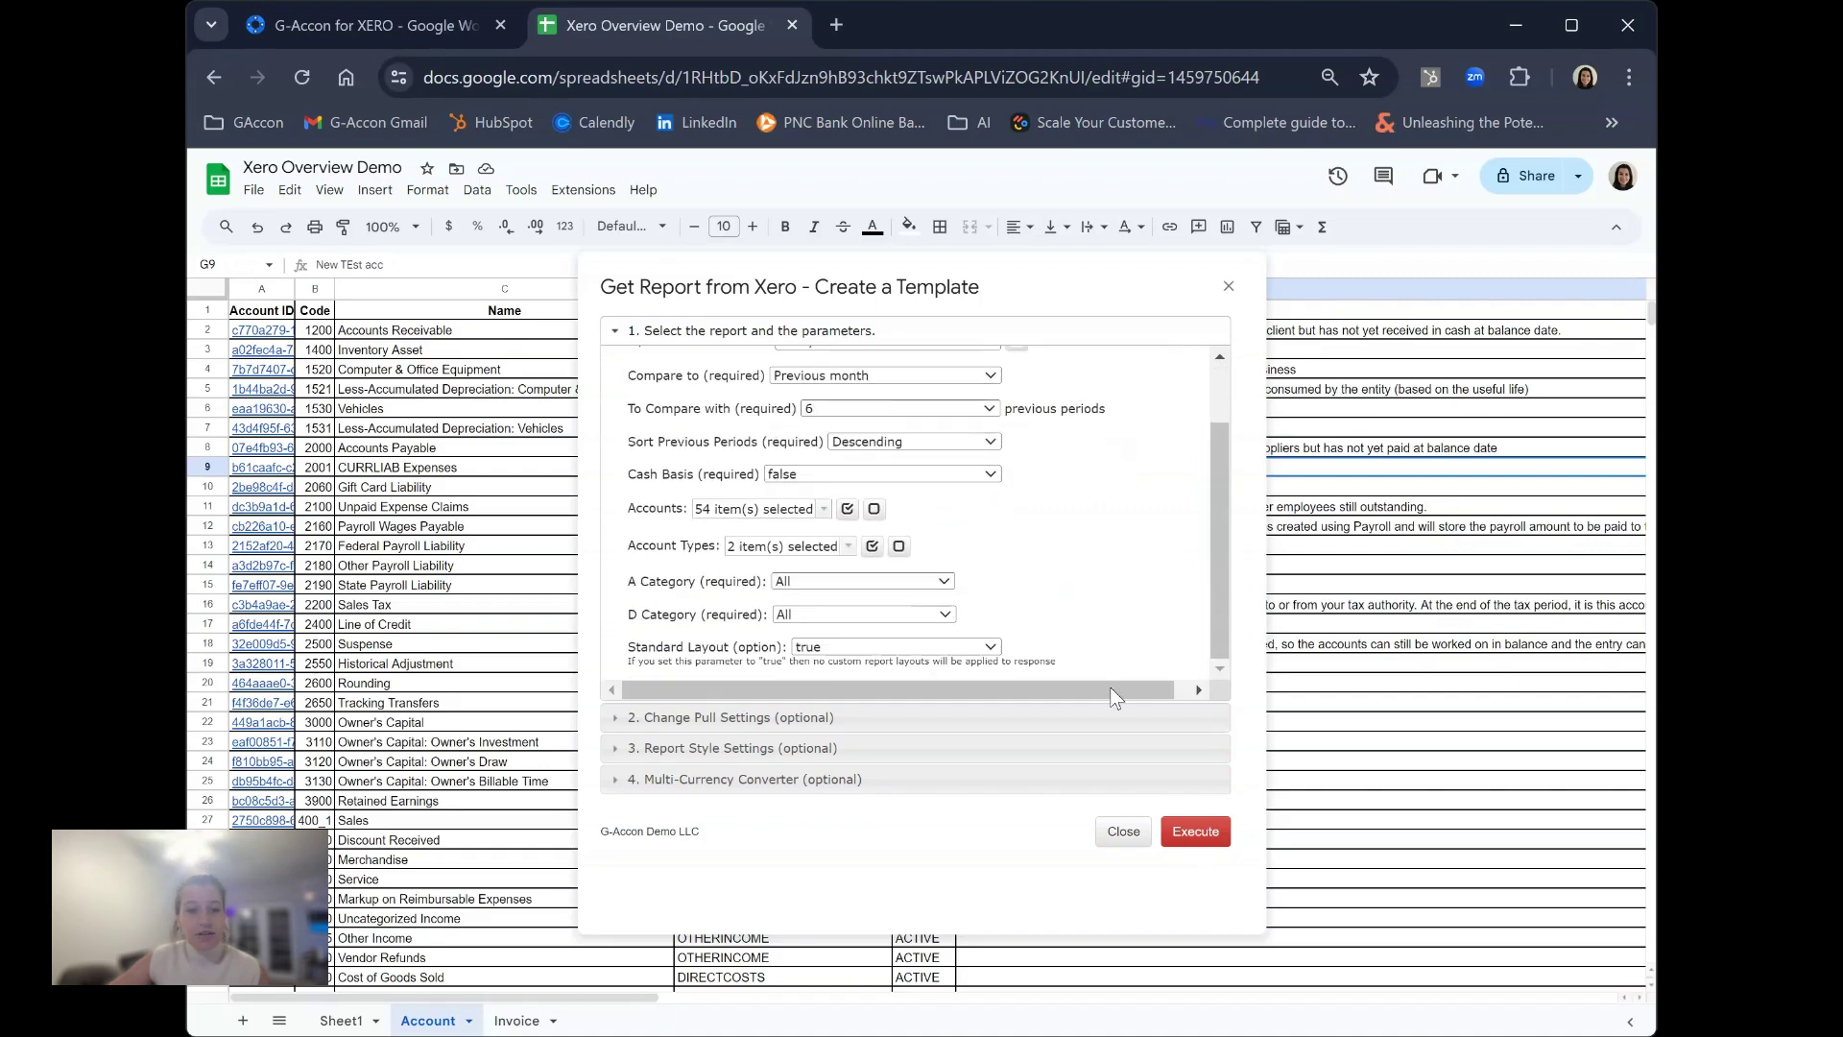
left_click(1177, 843)
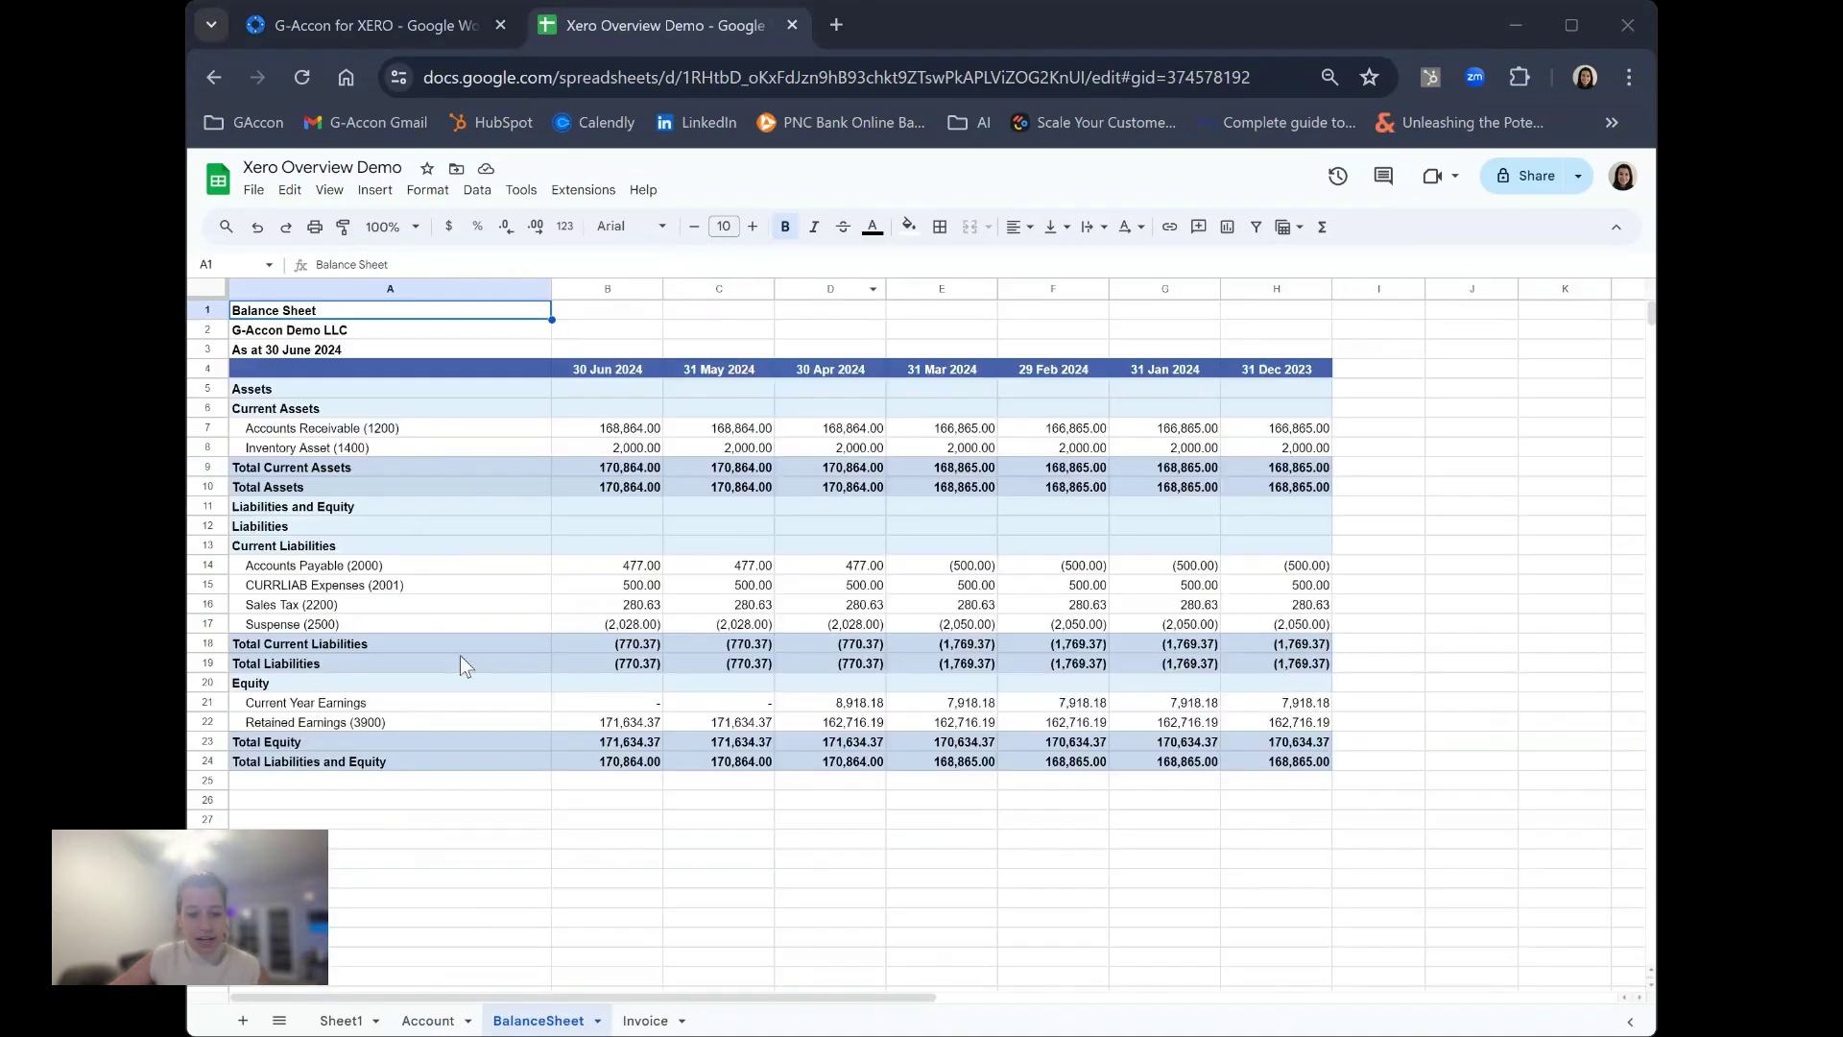
Step: Open G-Accon's Get Report dialog for a formatted Xero report
left_click(582, 191)
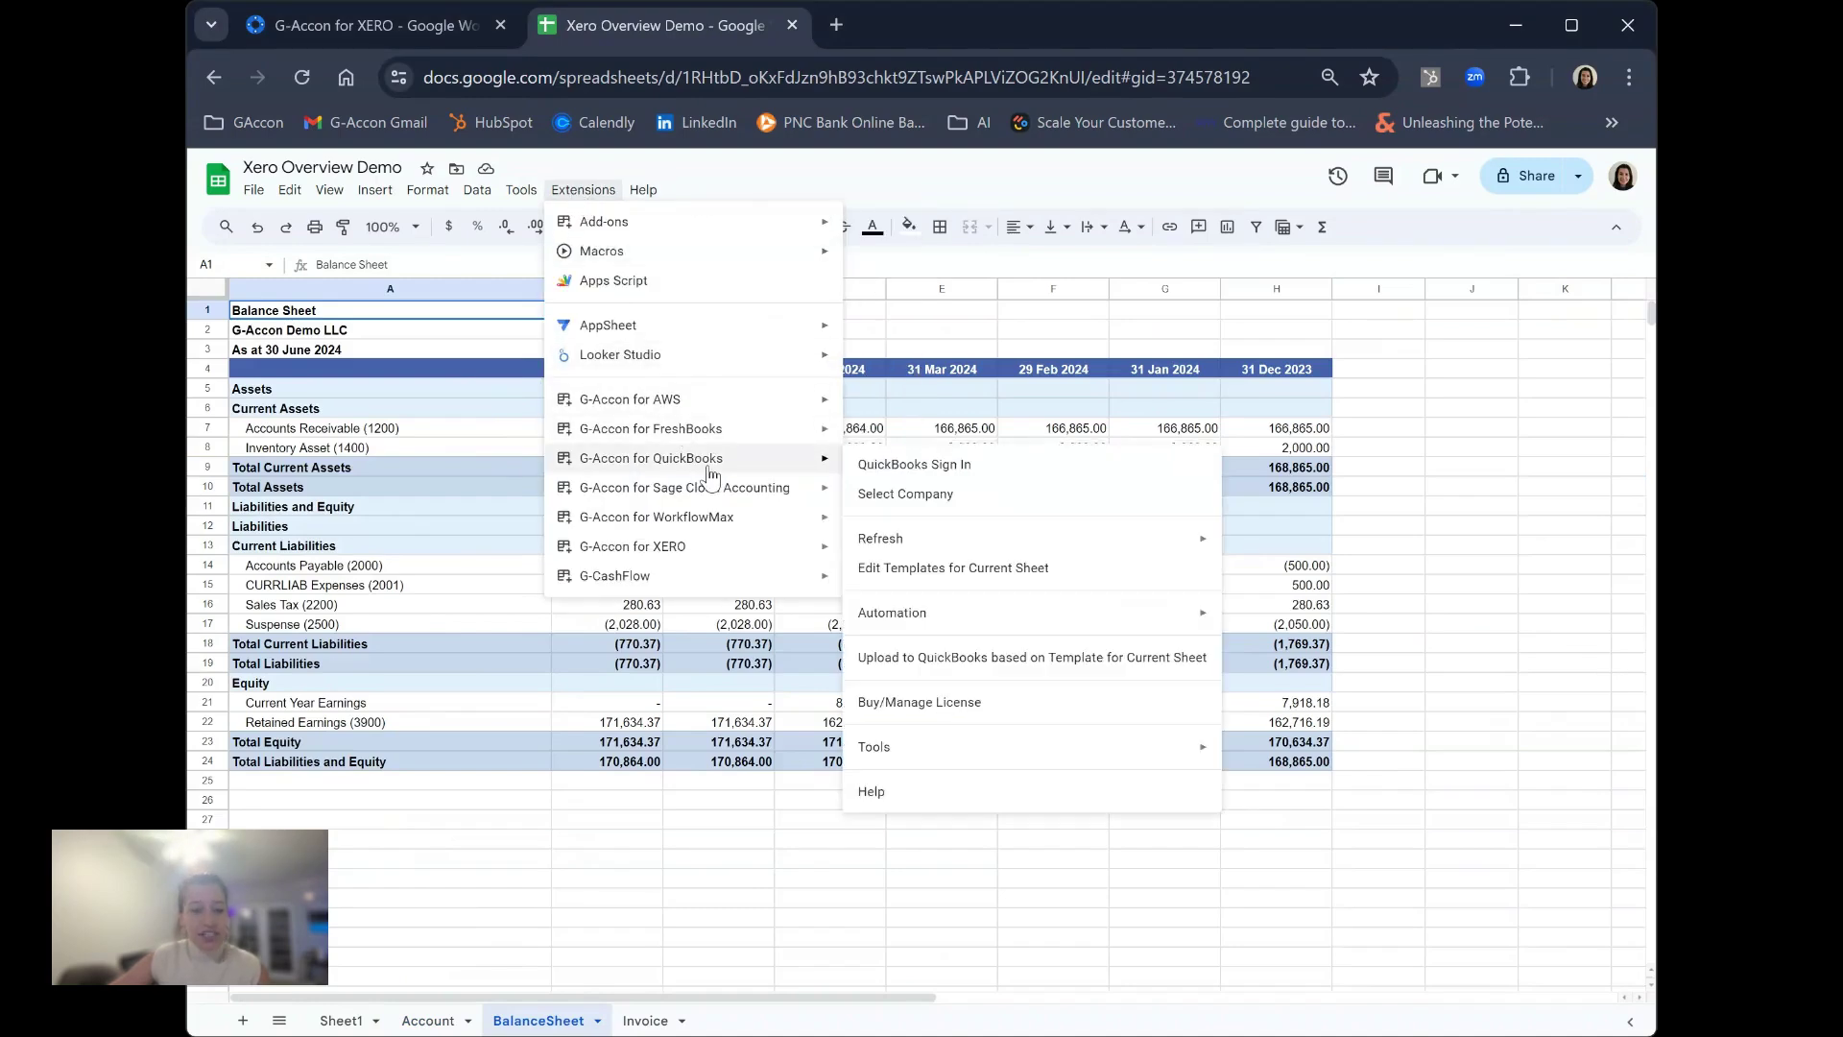
mouse_move(722, 552)
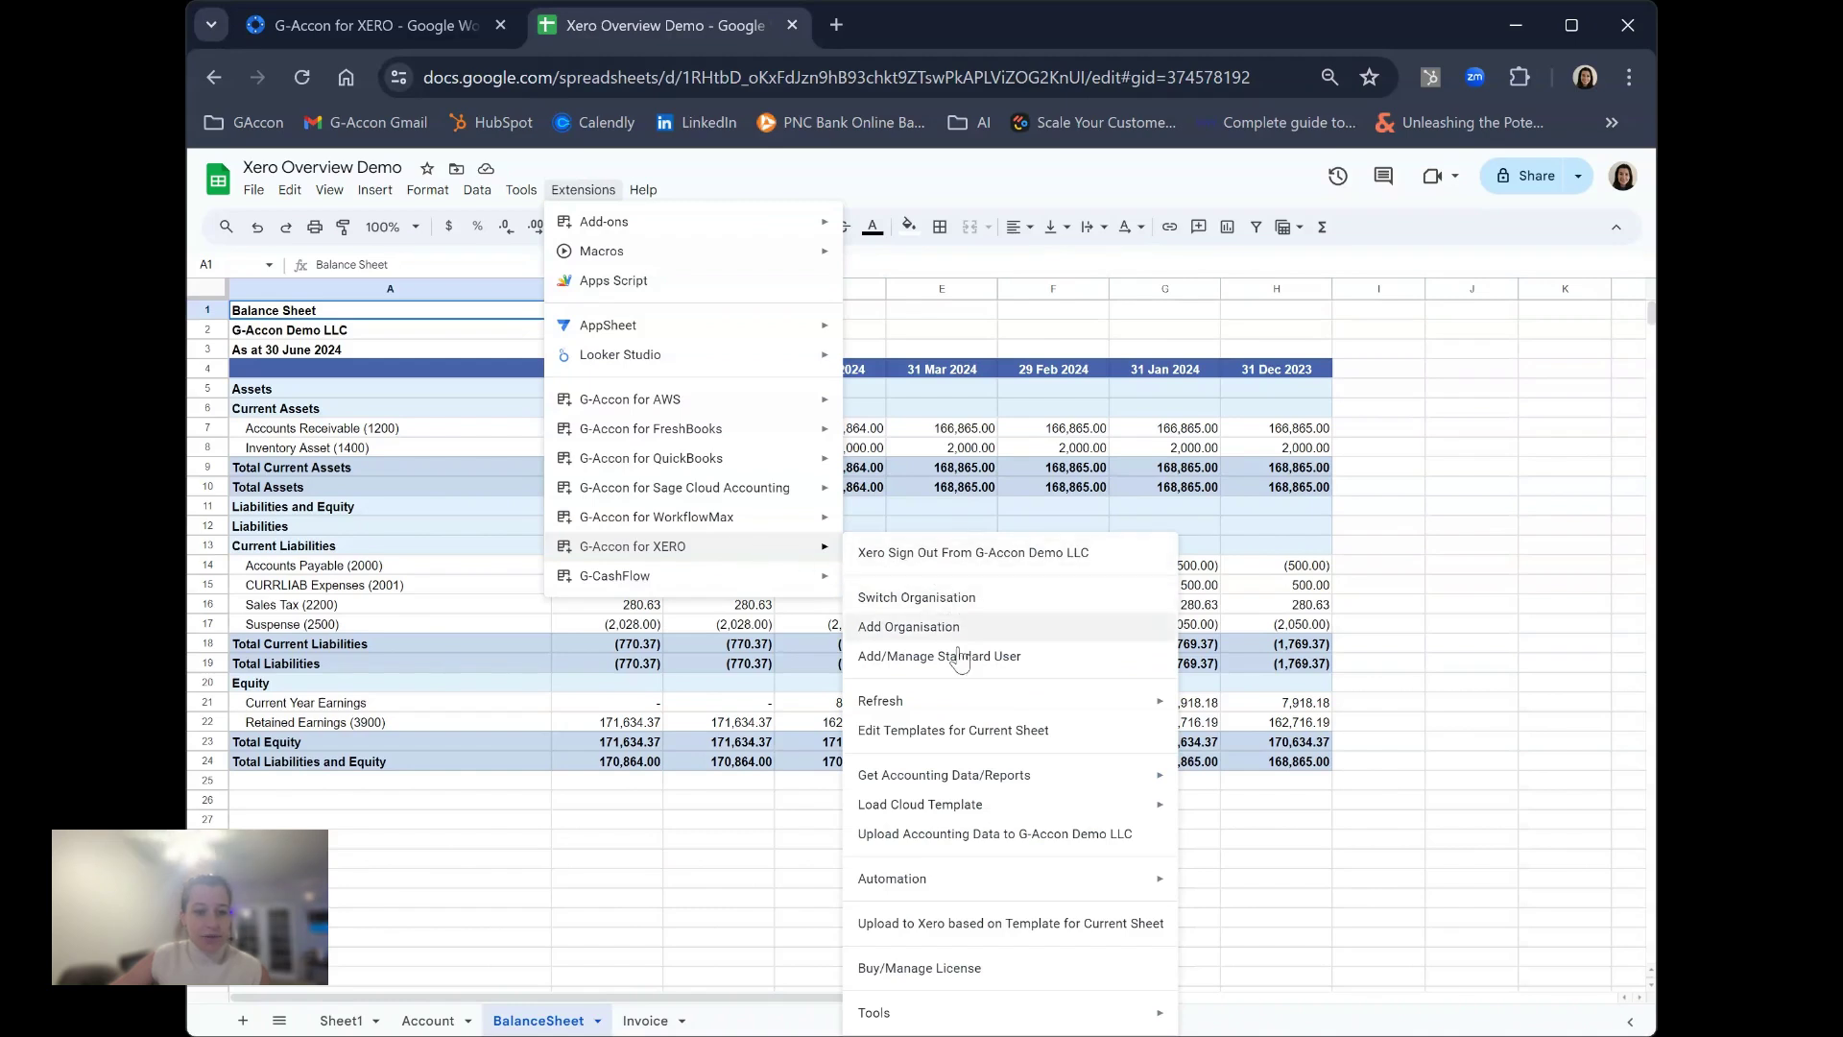
mouse_move(936, 776)
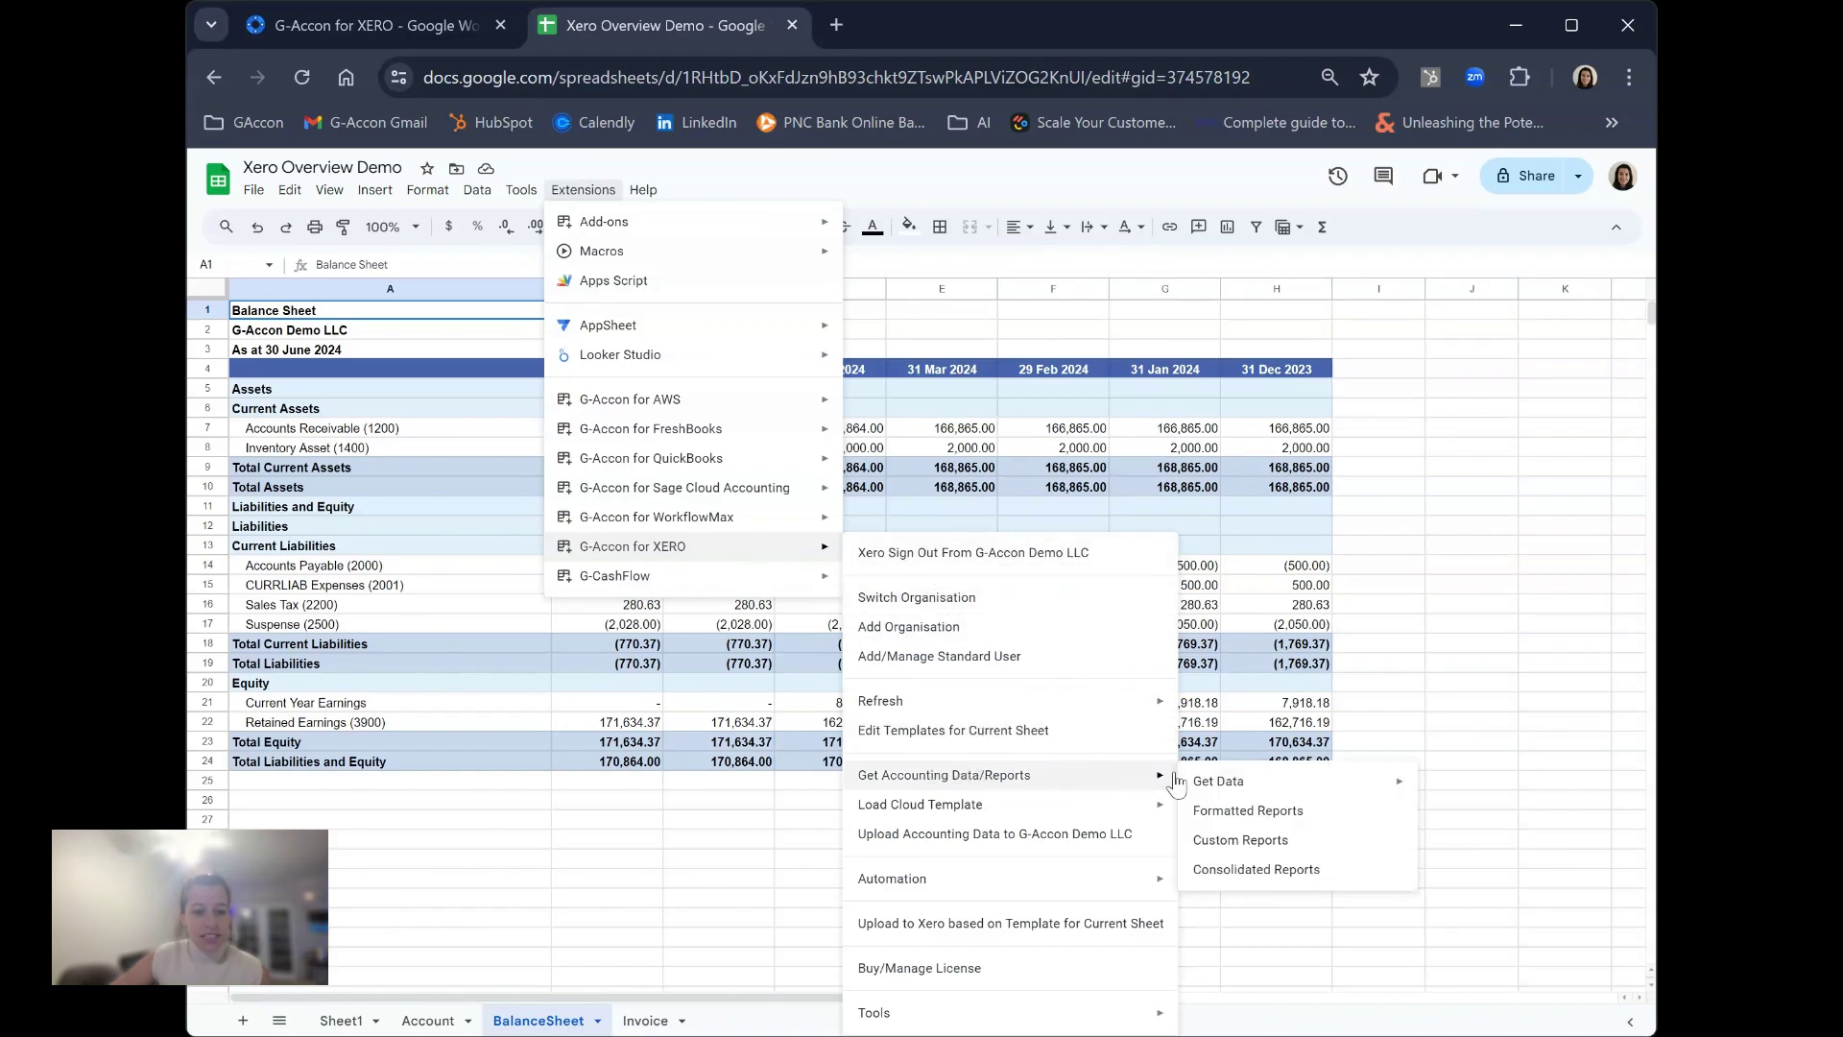
left_click(1239, 841)
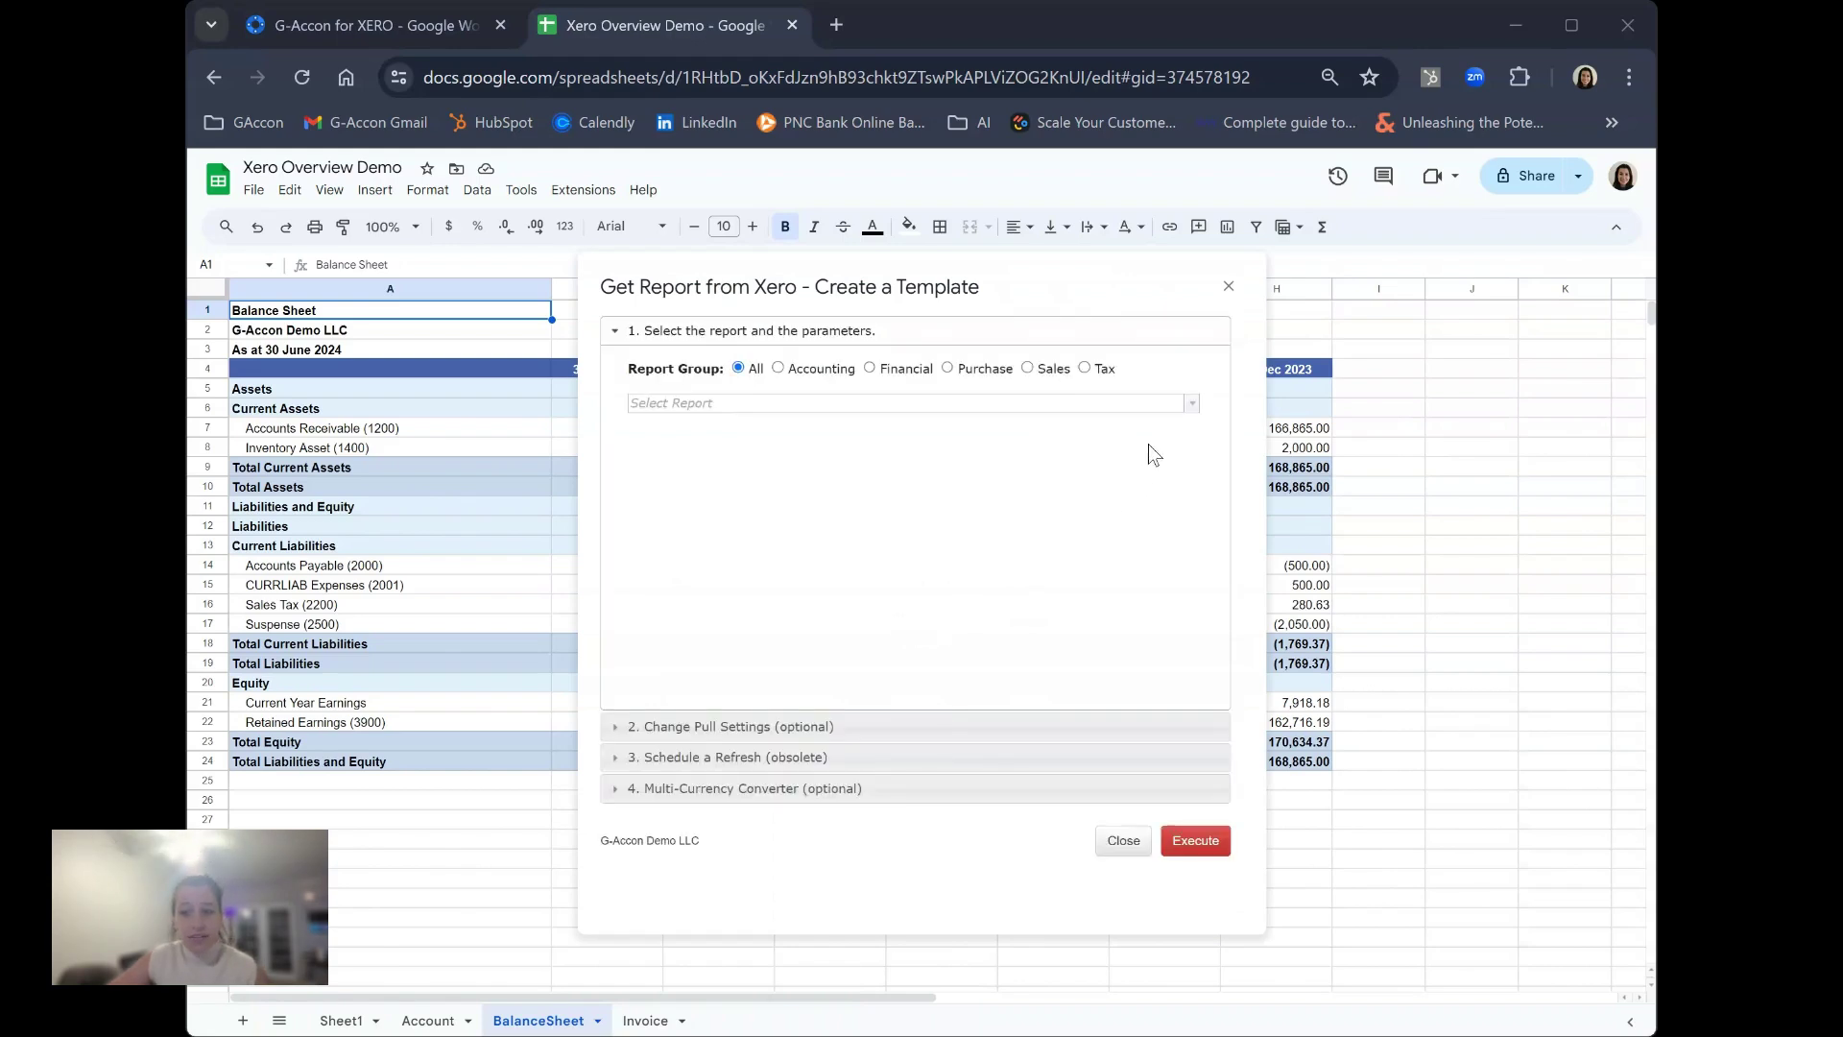
Step: Choose Income Statement as the report and execute it, July 2023–June 2024 monthly plus YTD
left_click(1191, 403)
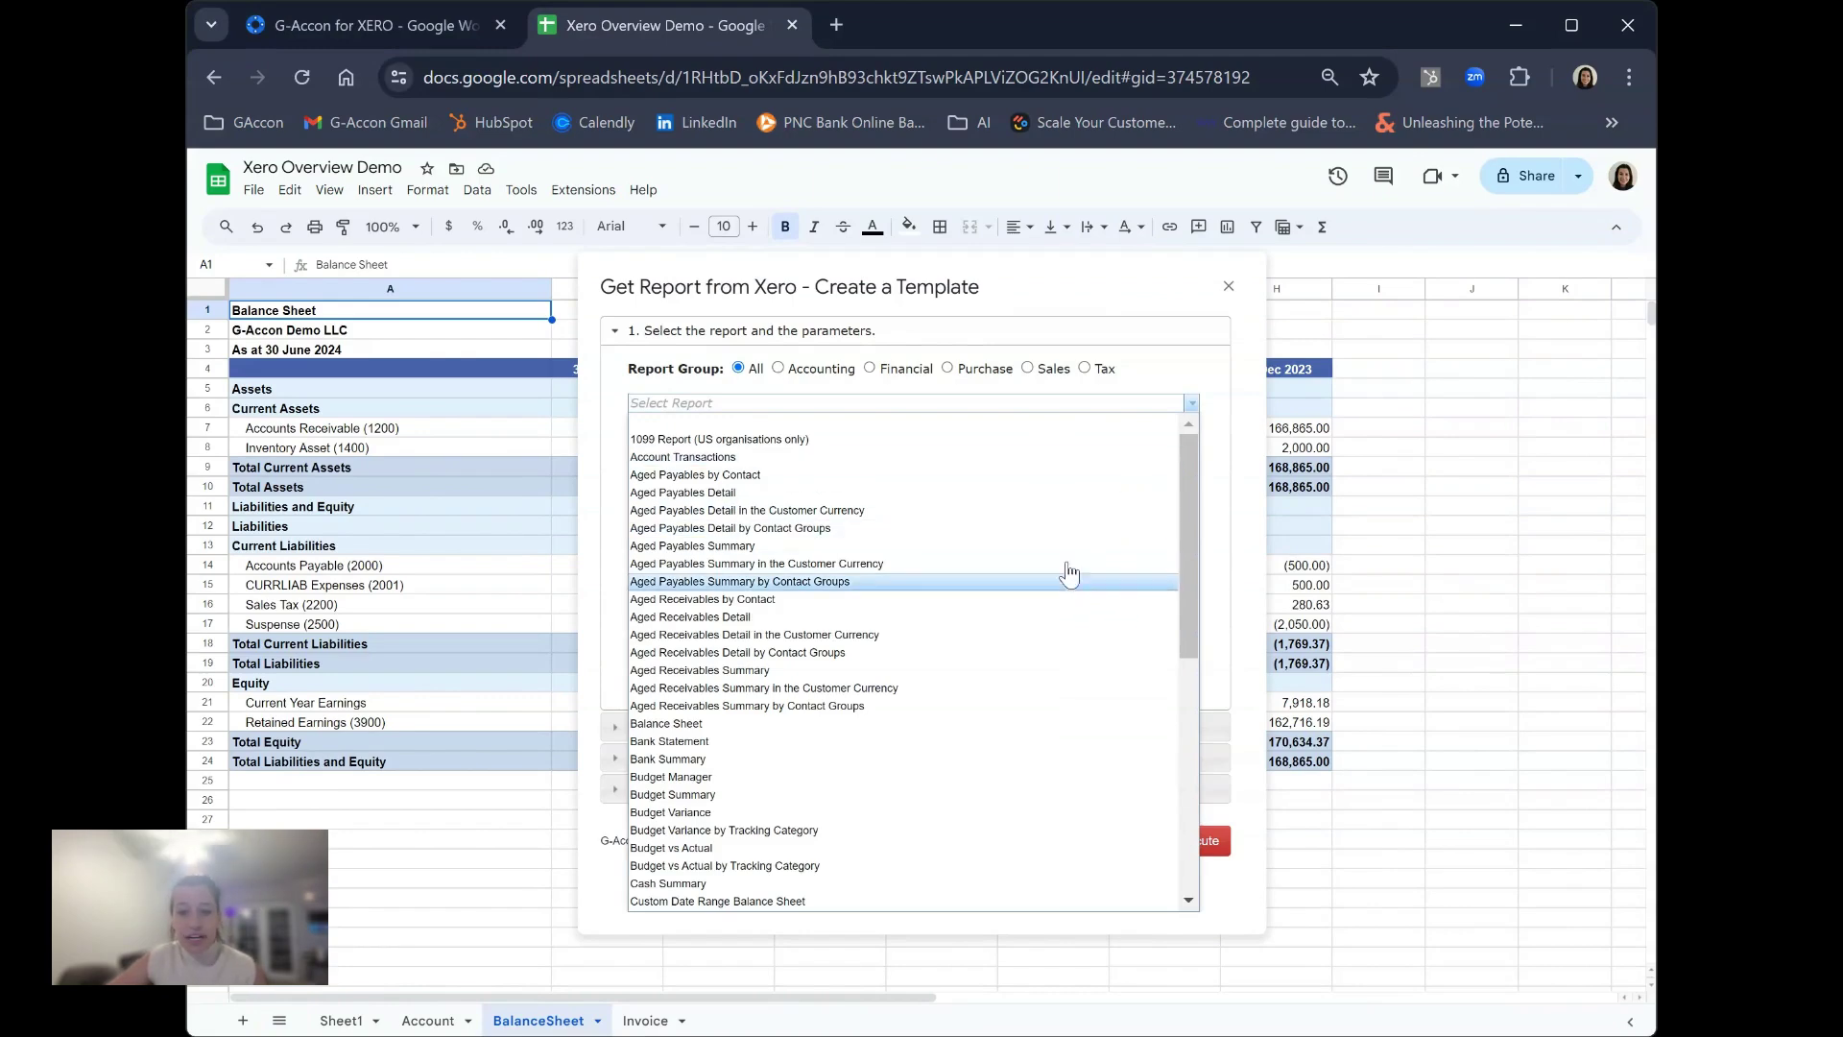
scroll(1056, 561, "down", 2)
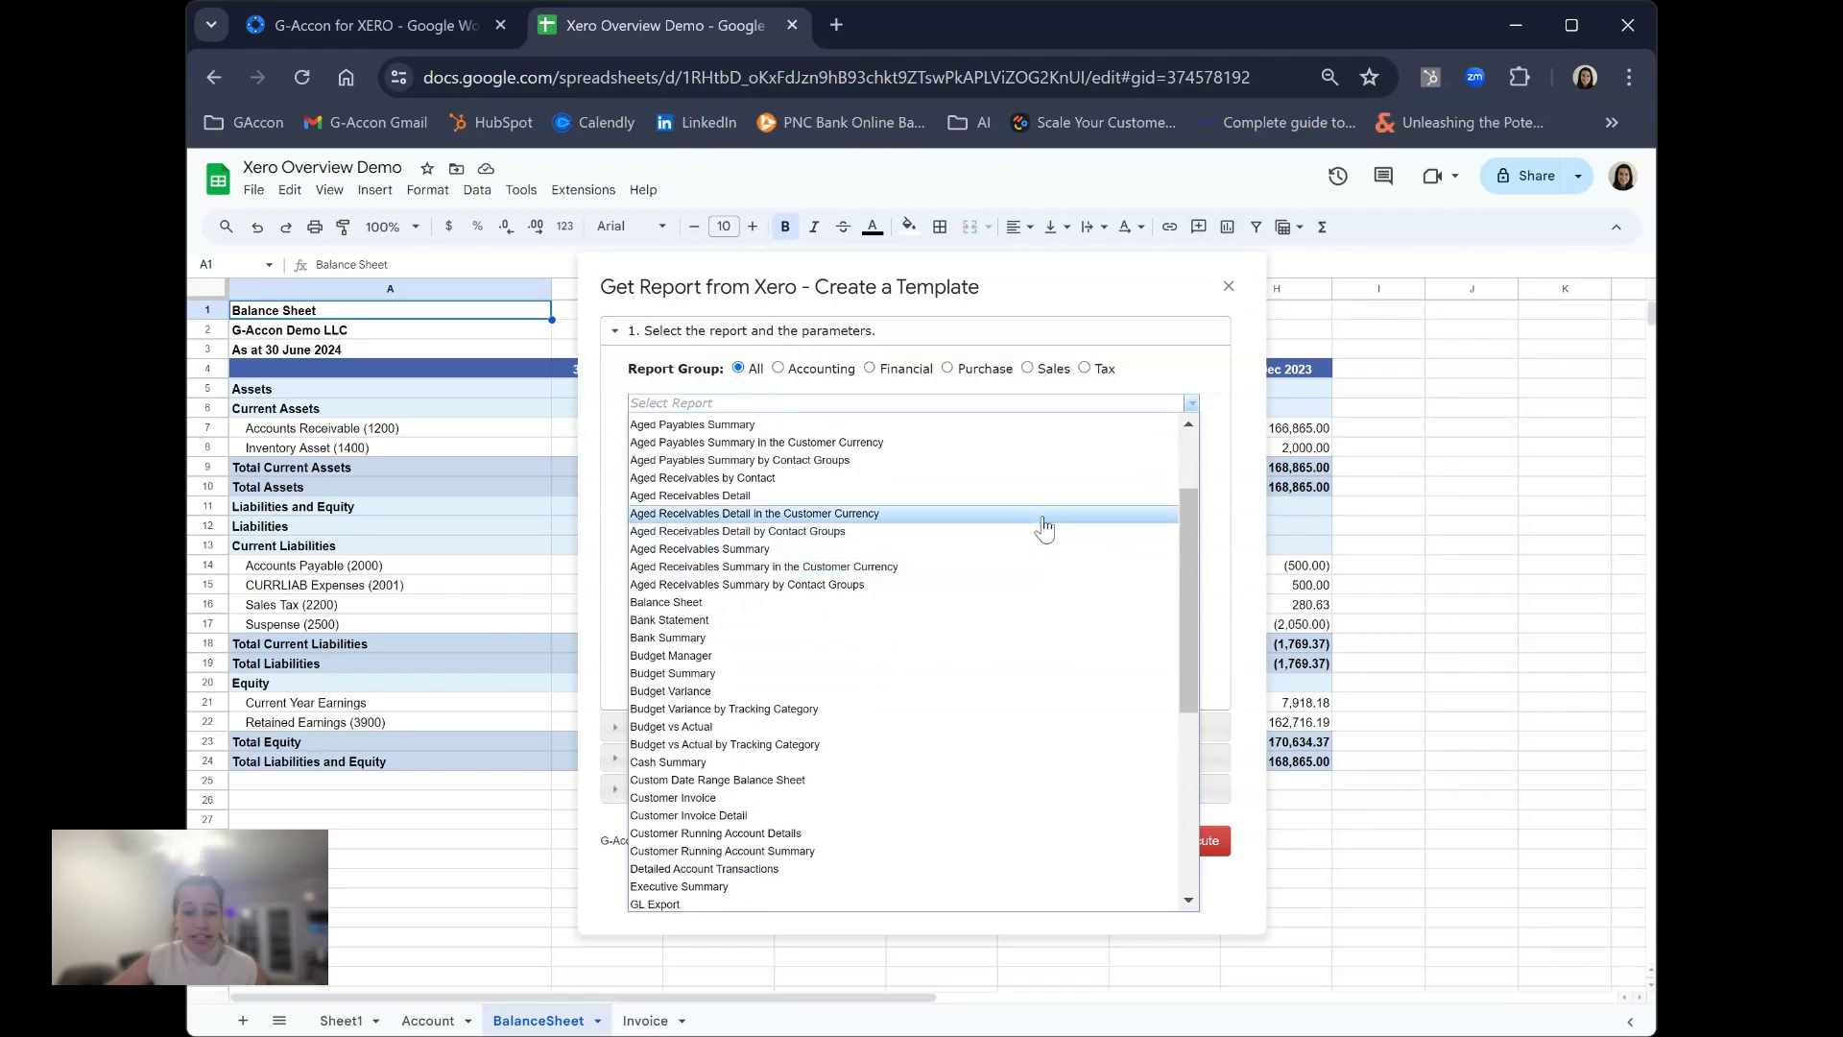
scroll(1008, 537, "down", 3)
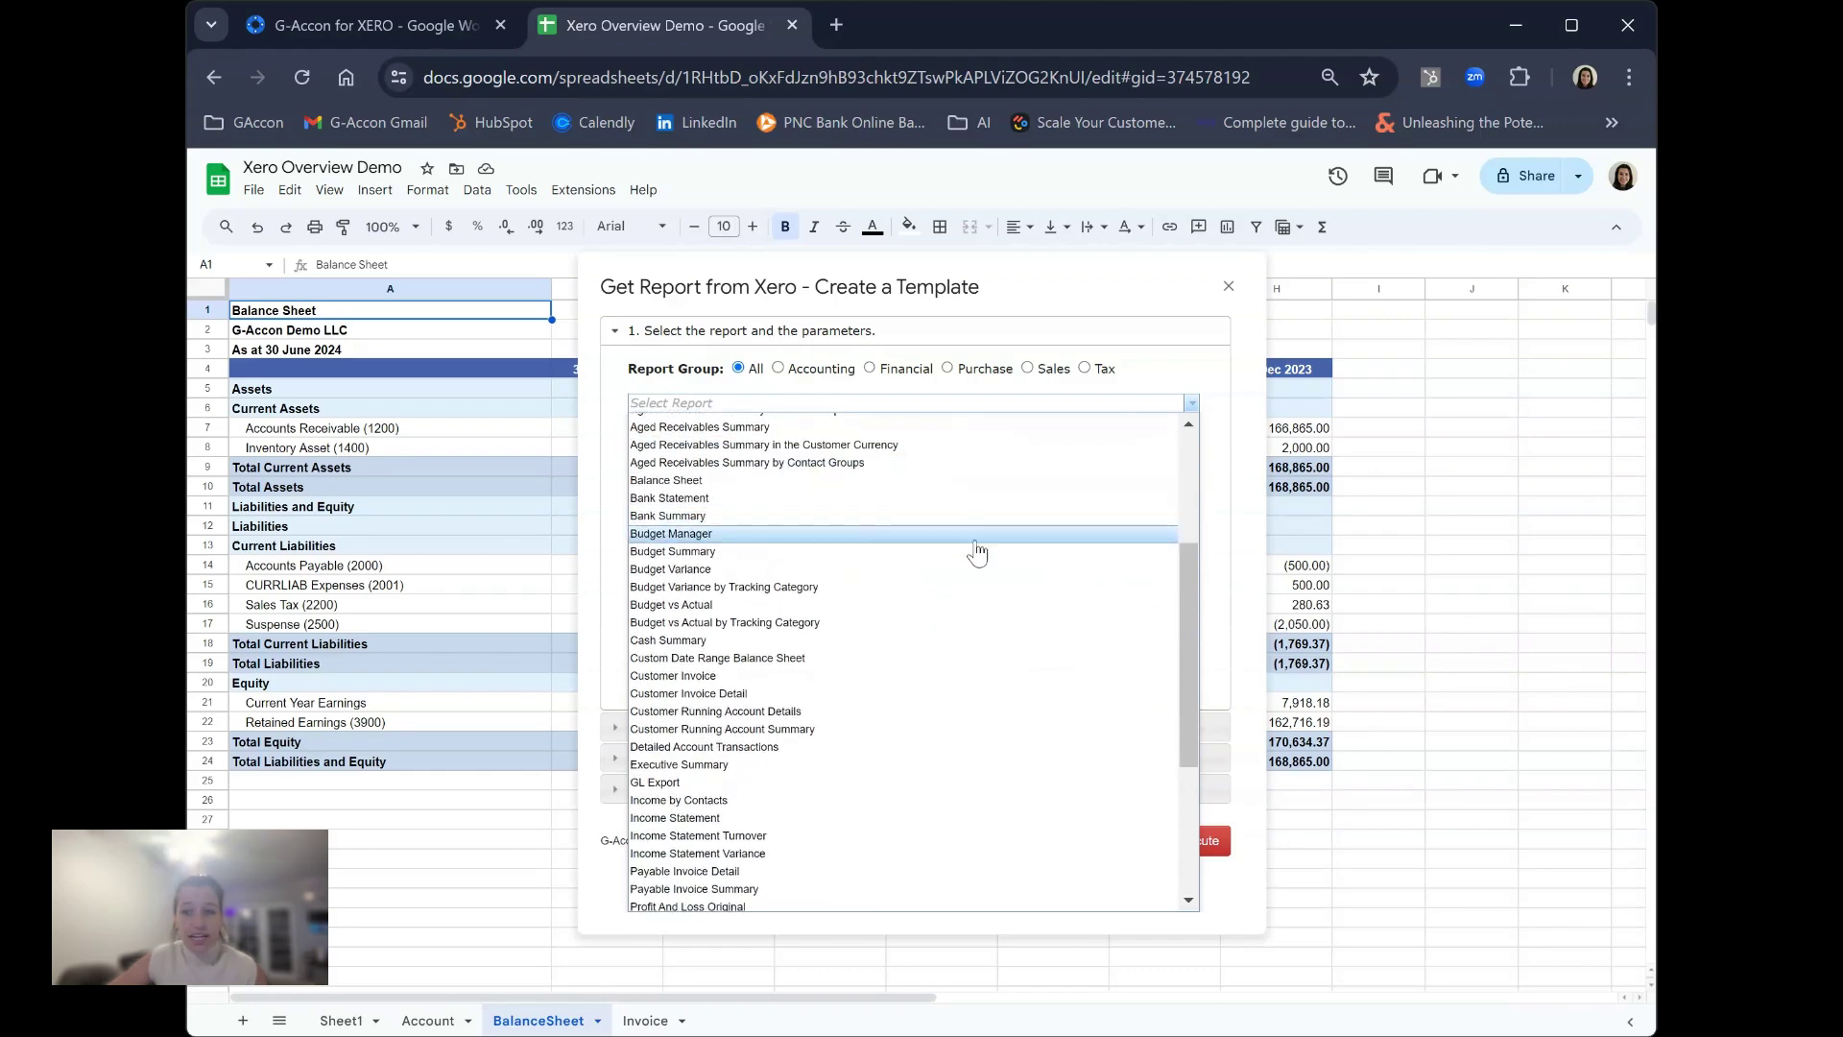
scroll(984, 538, "down", 3)
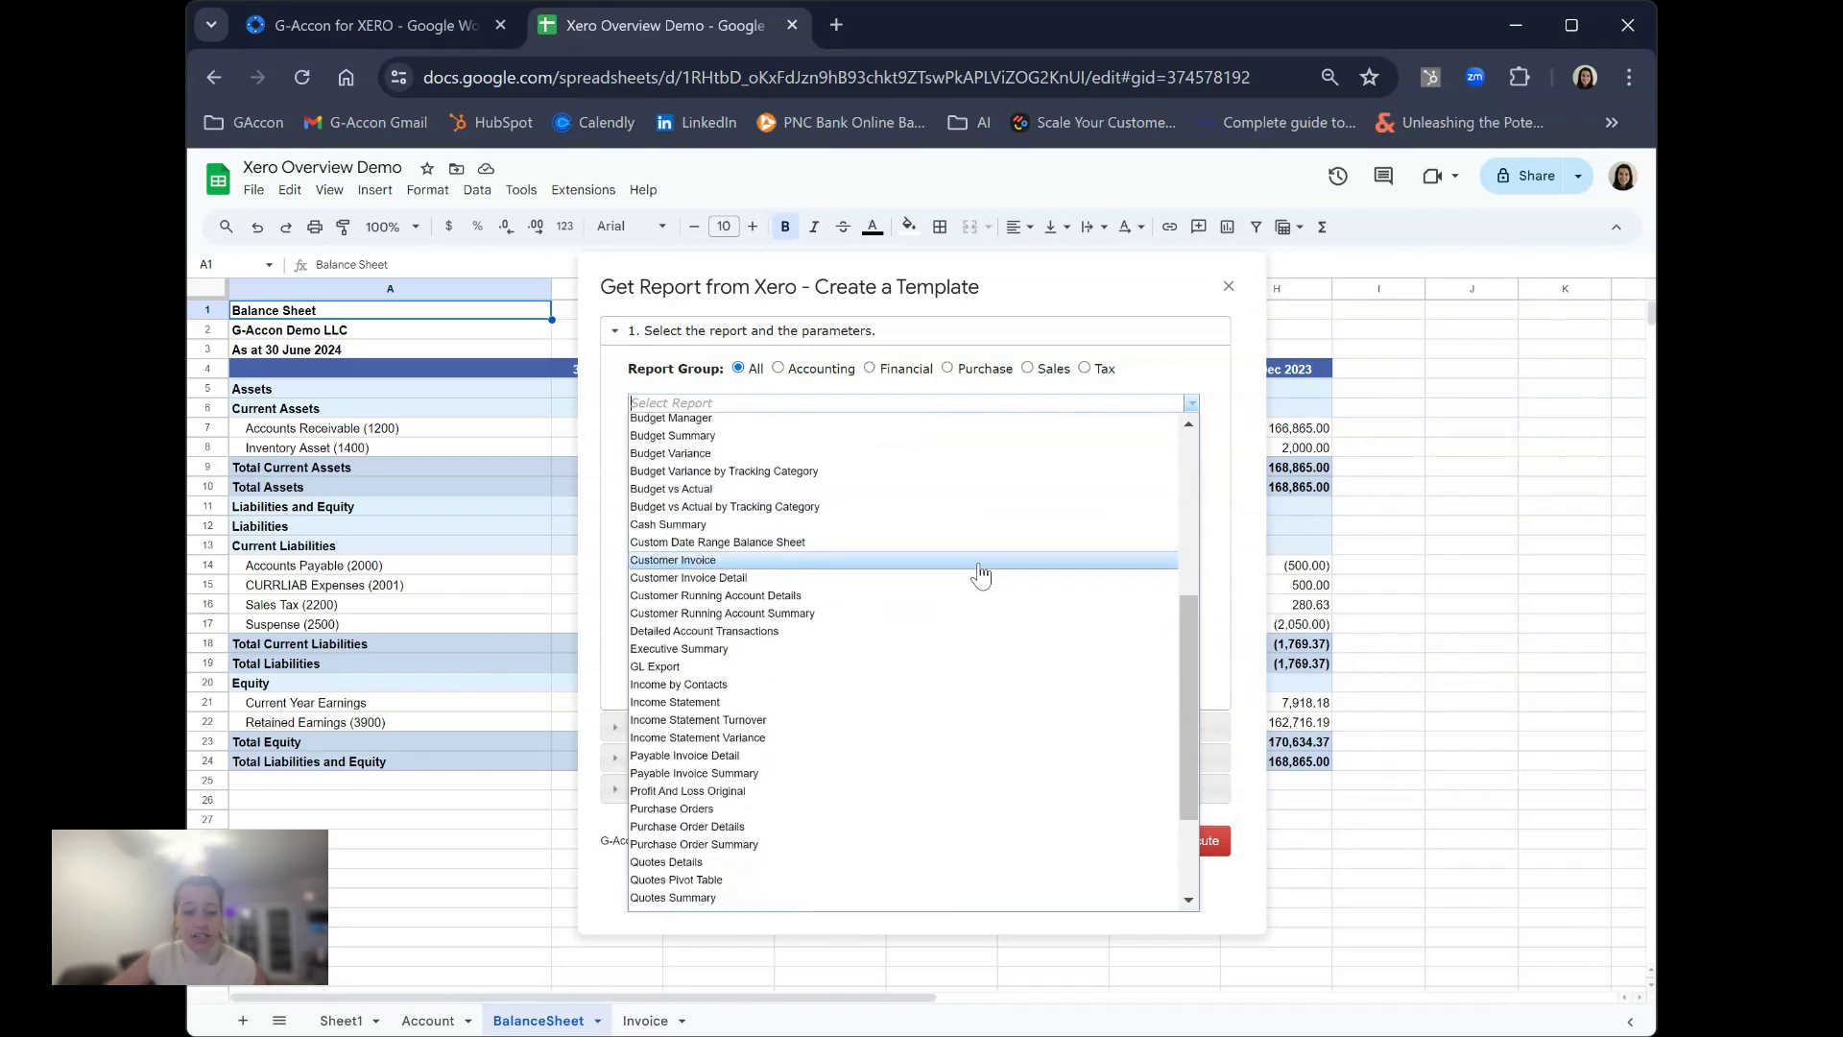
left_click(968, 645)
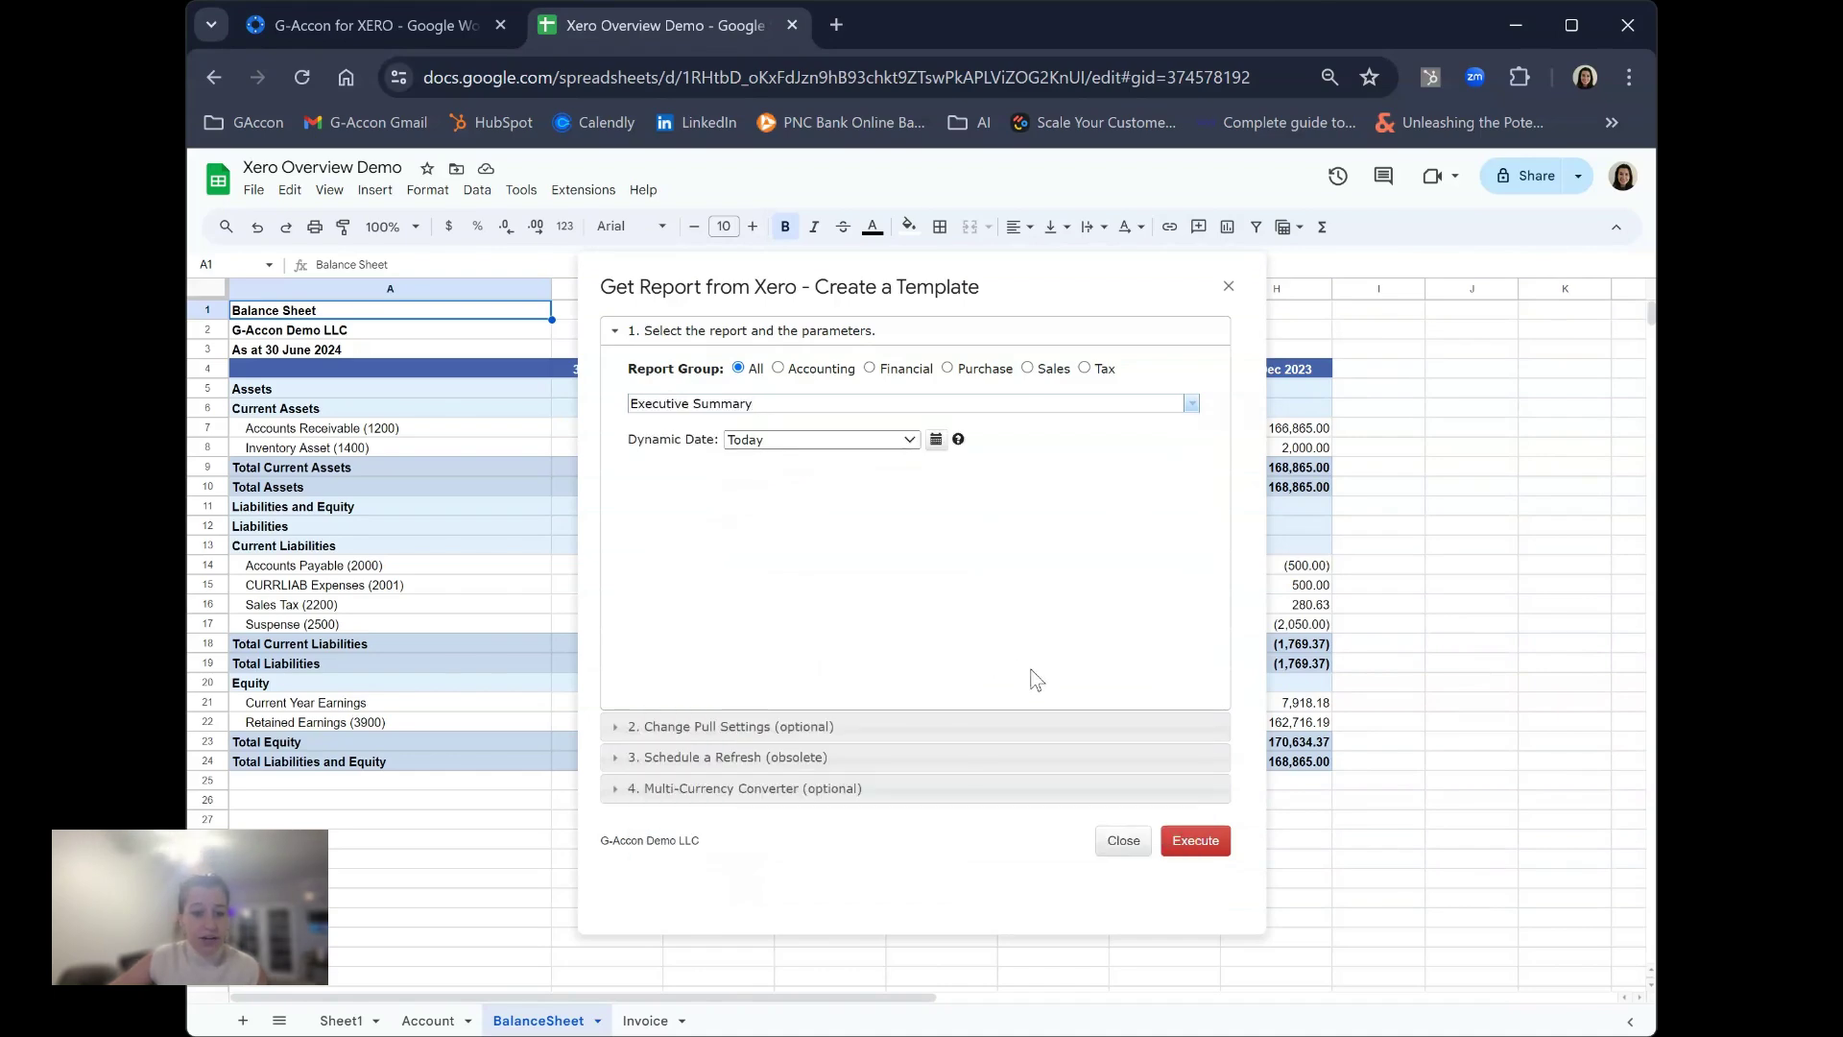
left_click(1192, 403)
scroll(1090, 534, "up", 3)
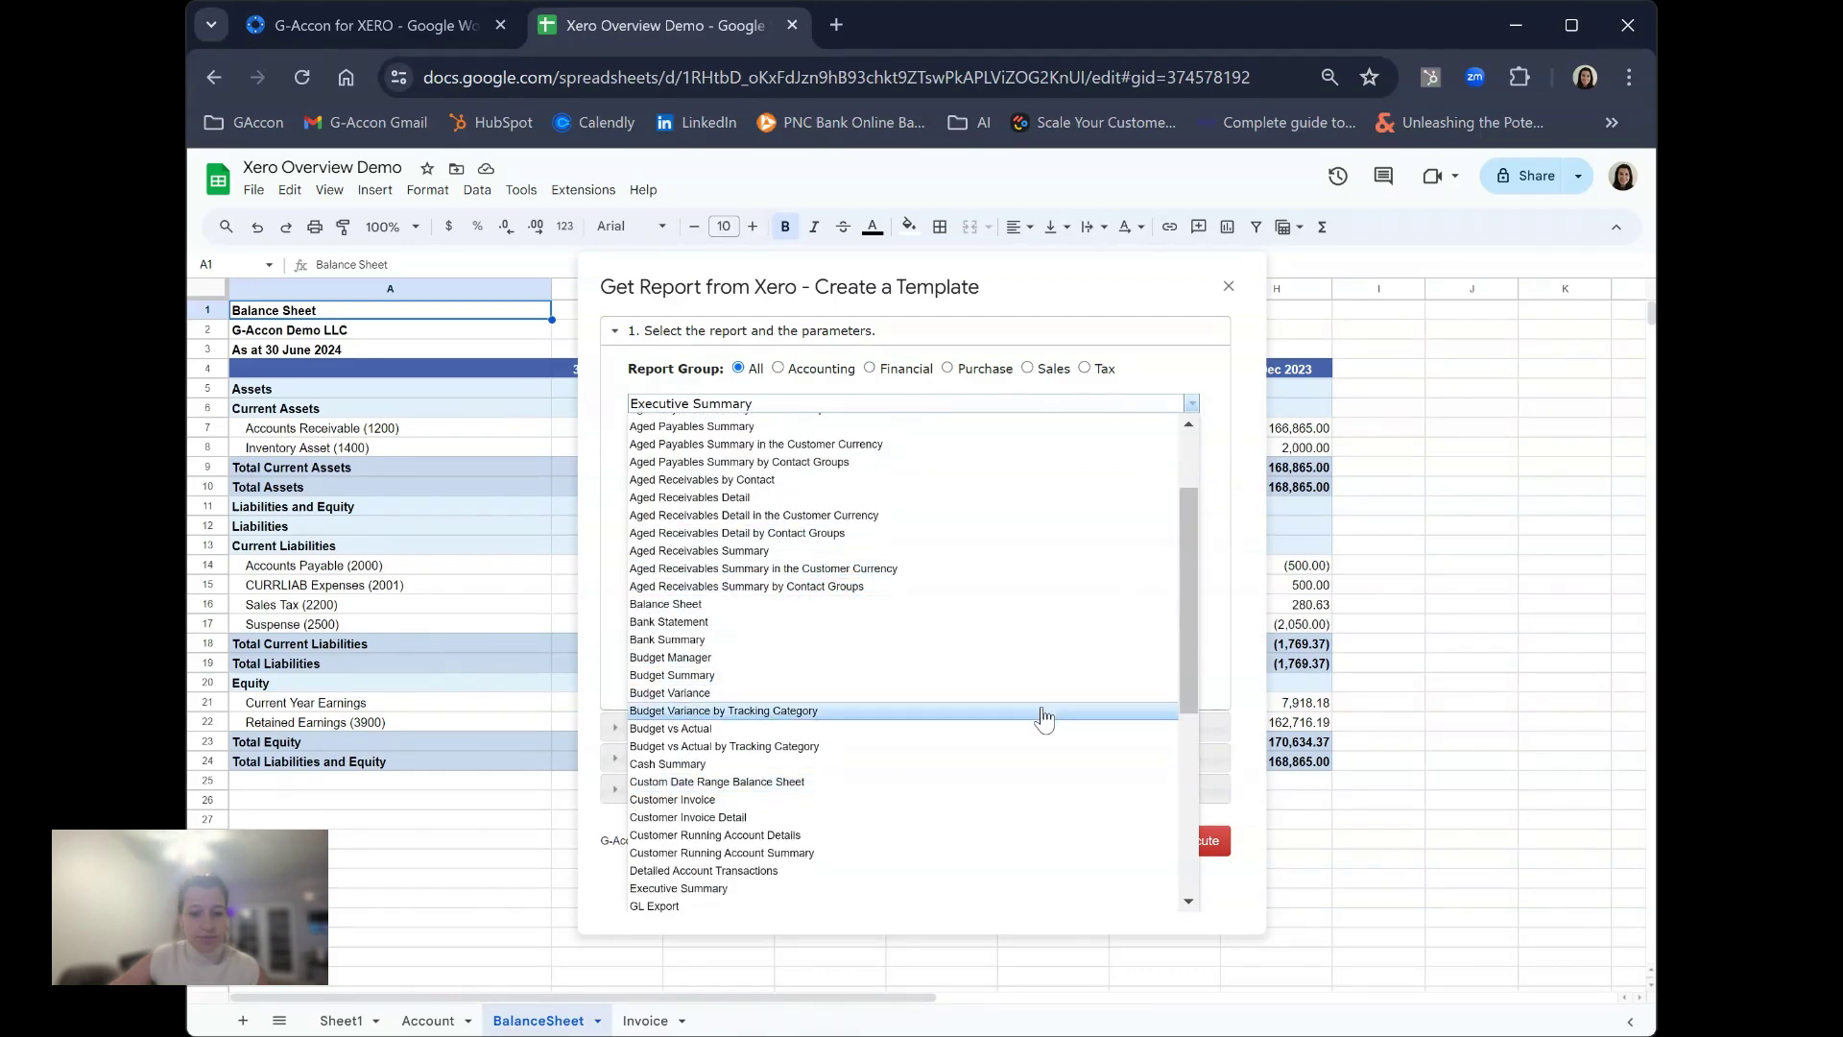
scroll(1044, 720, "down", 2)
scroll(1043, 720, "down", 5)
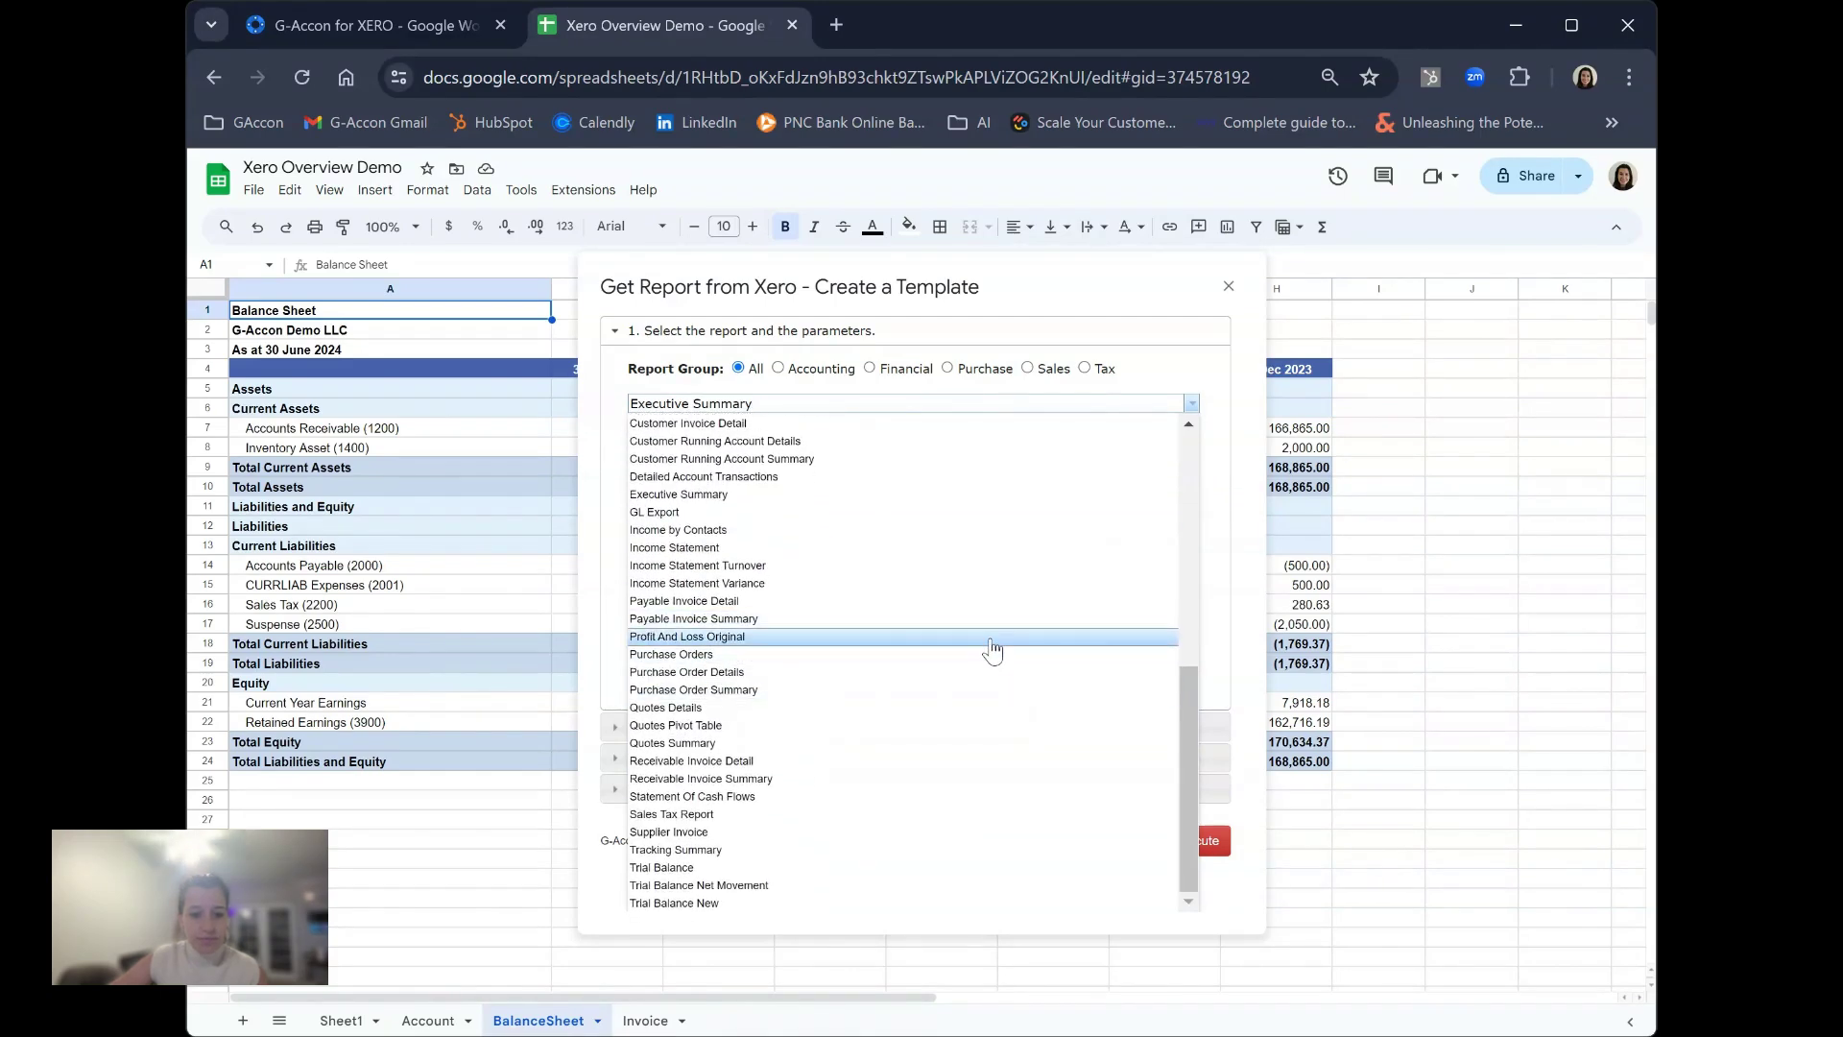
left_click(992, 639)
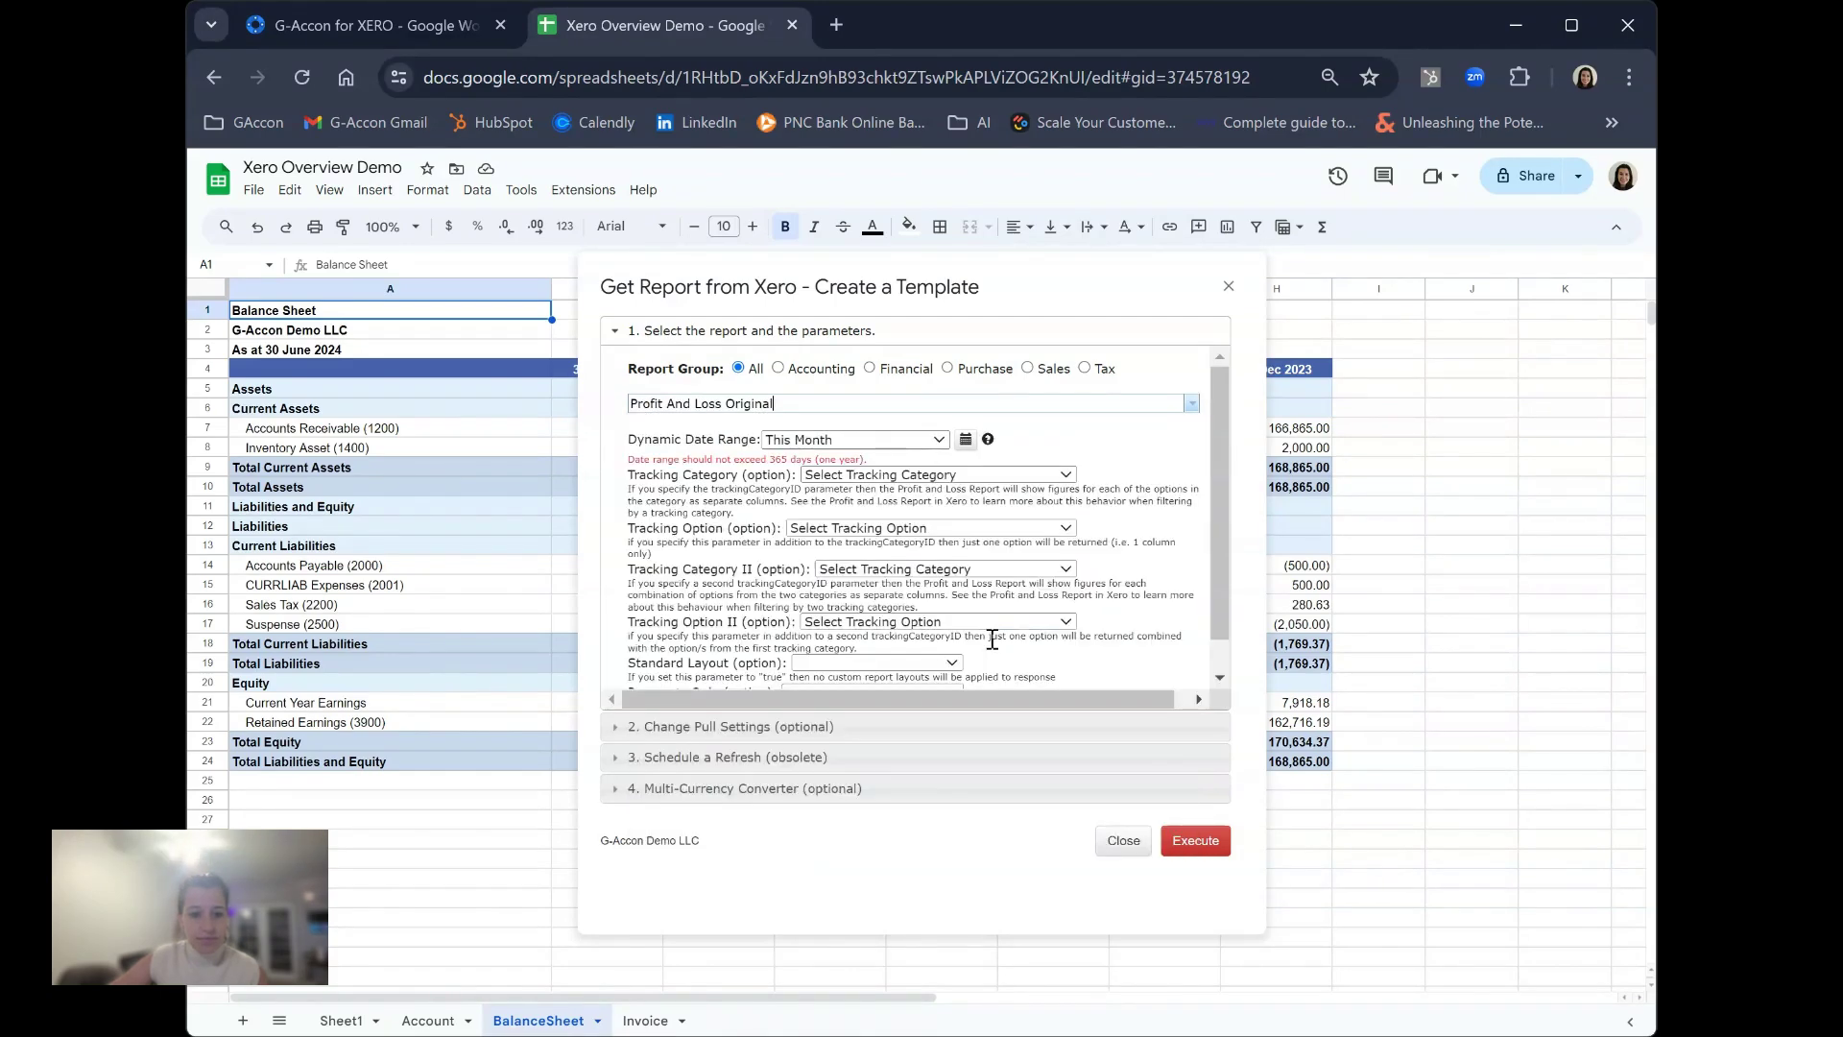
left_click(1190, 405)
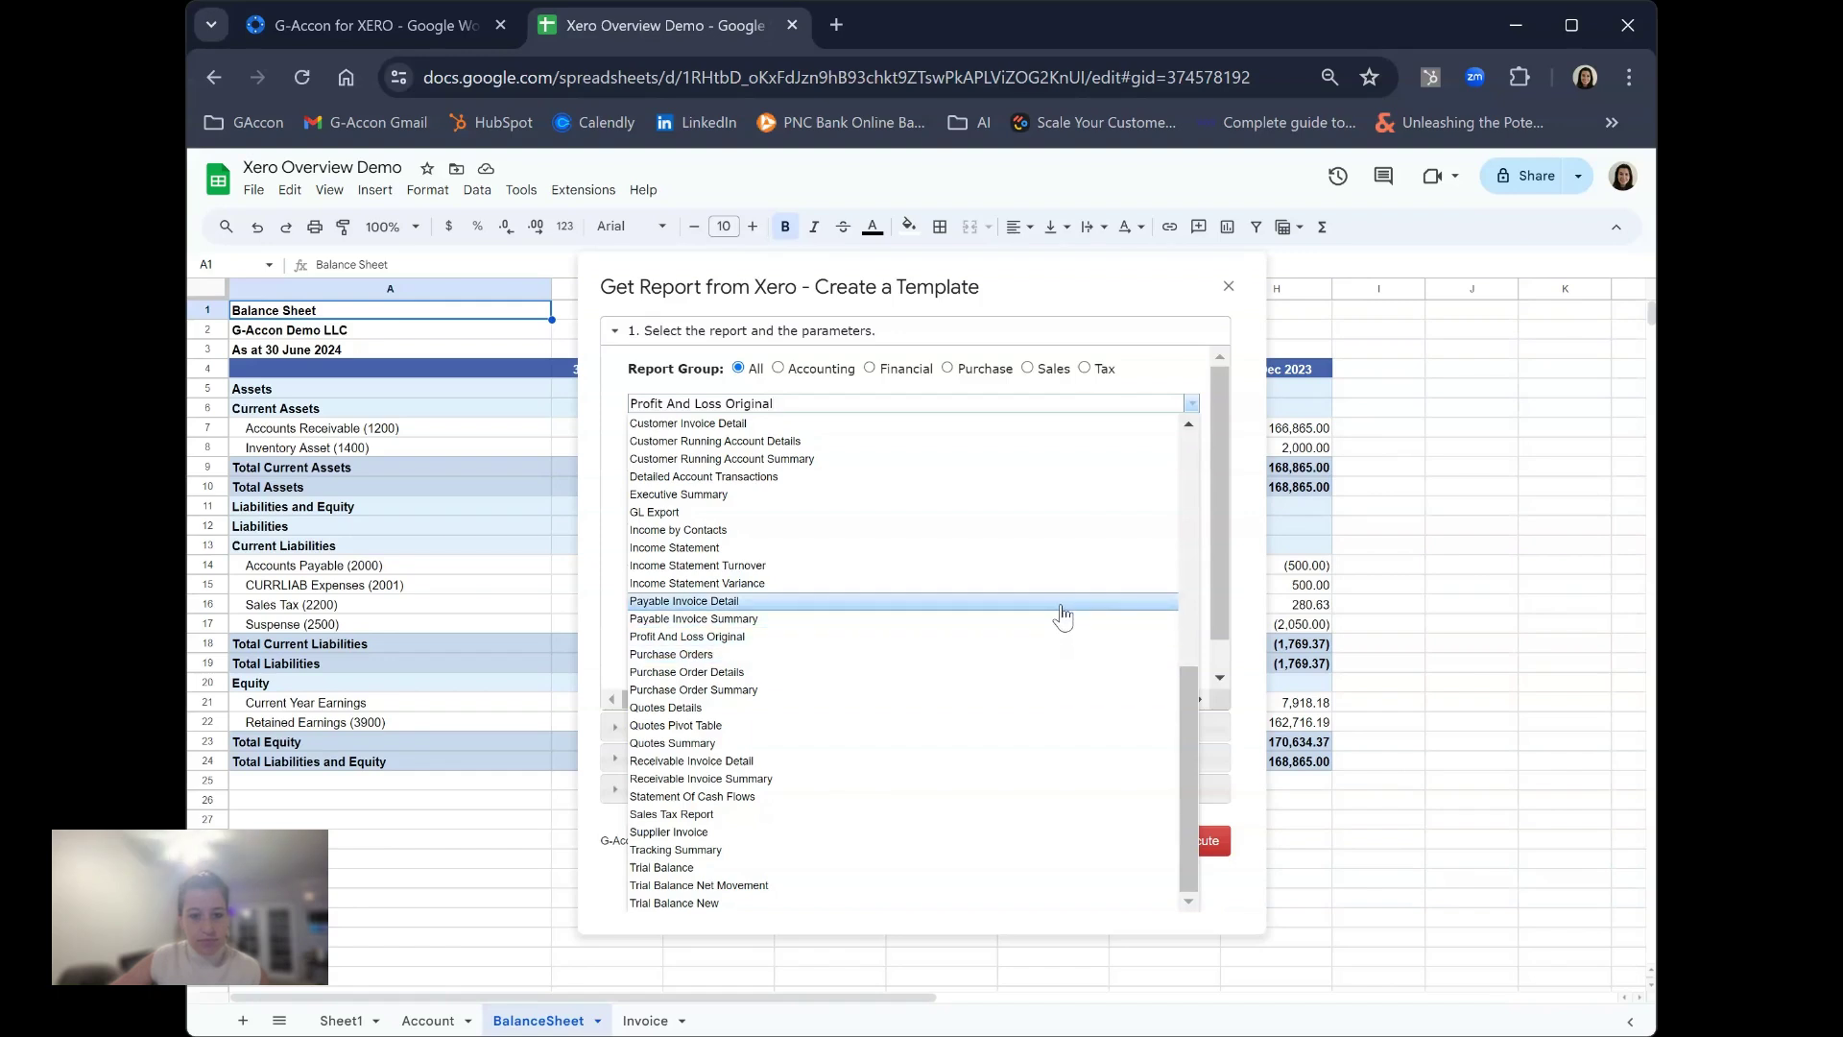
scroll(1063, 619, "up", 3)
left_click(1028, 665)
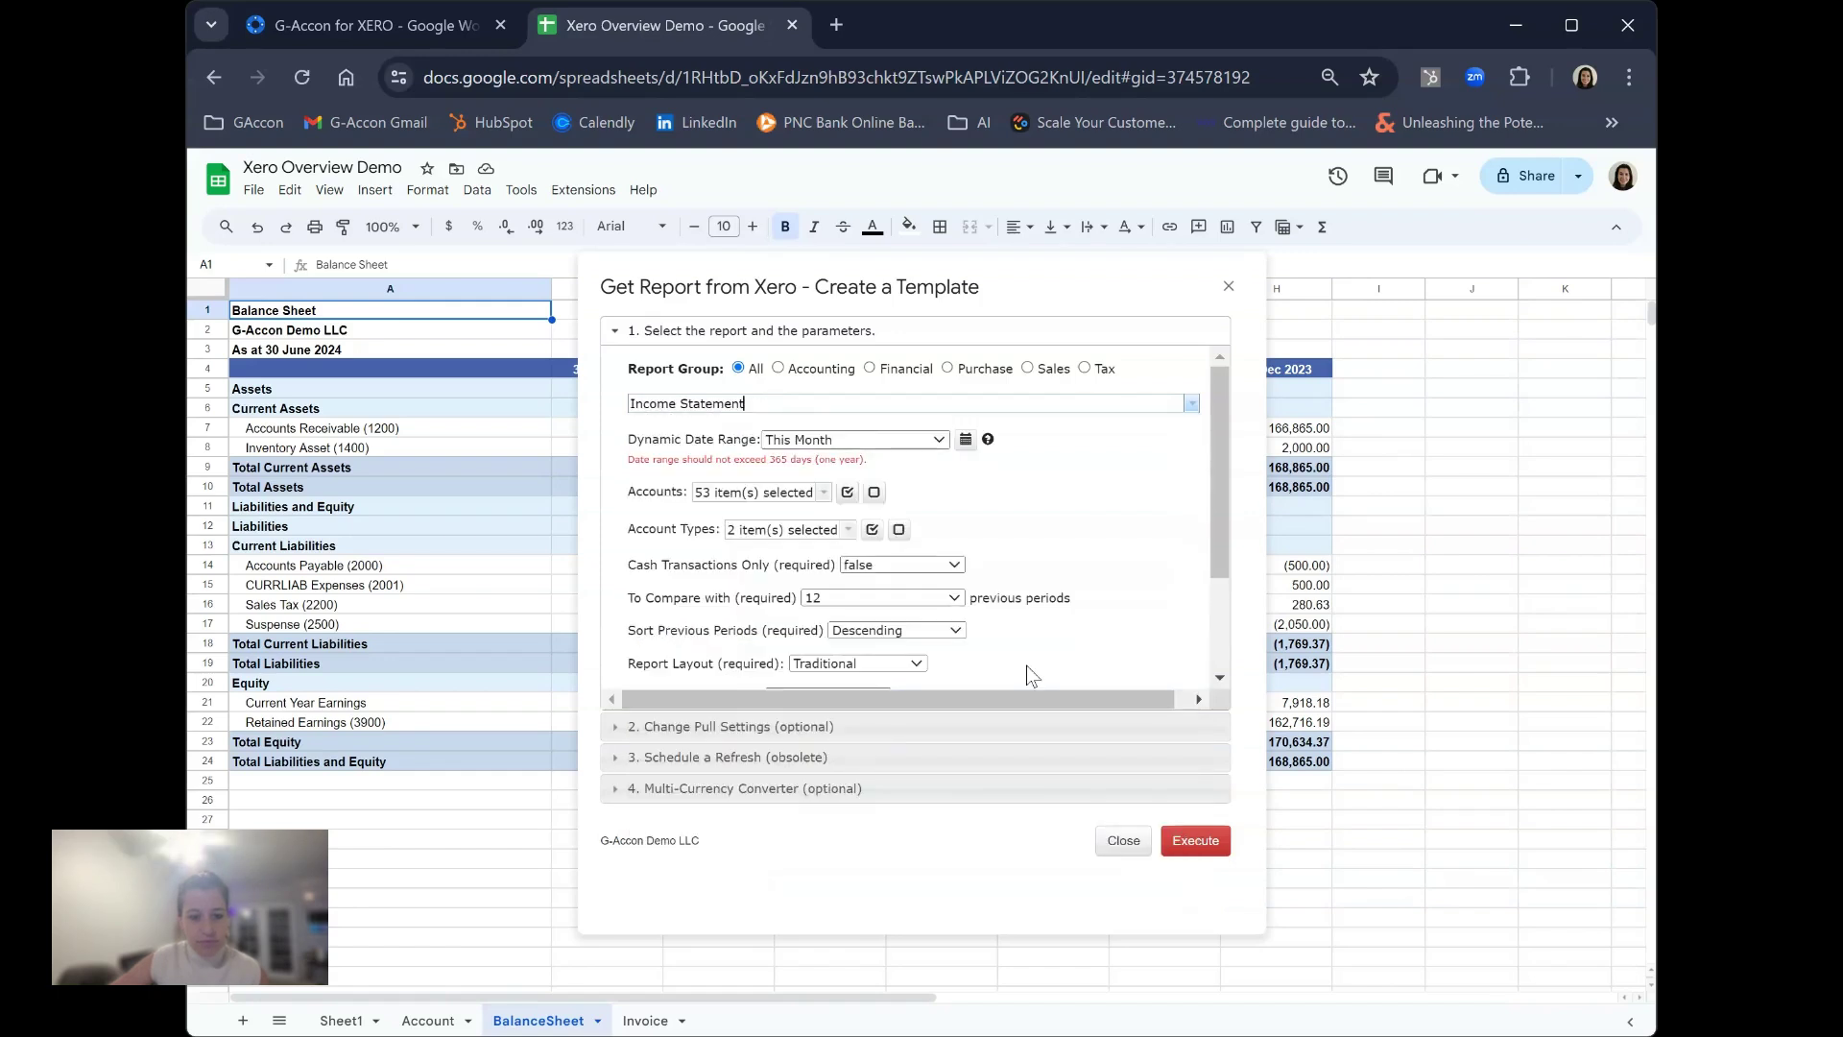
left_click(1195, 843)
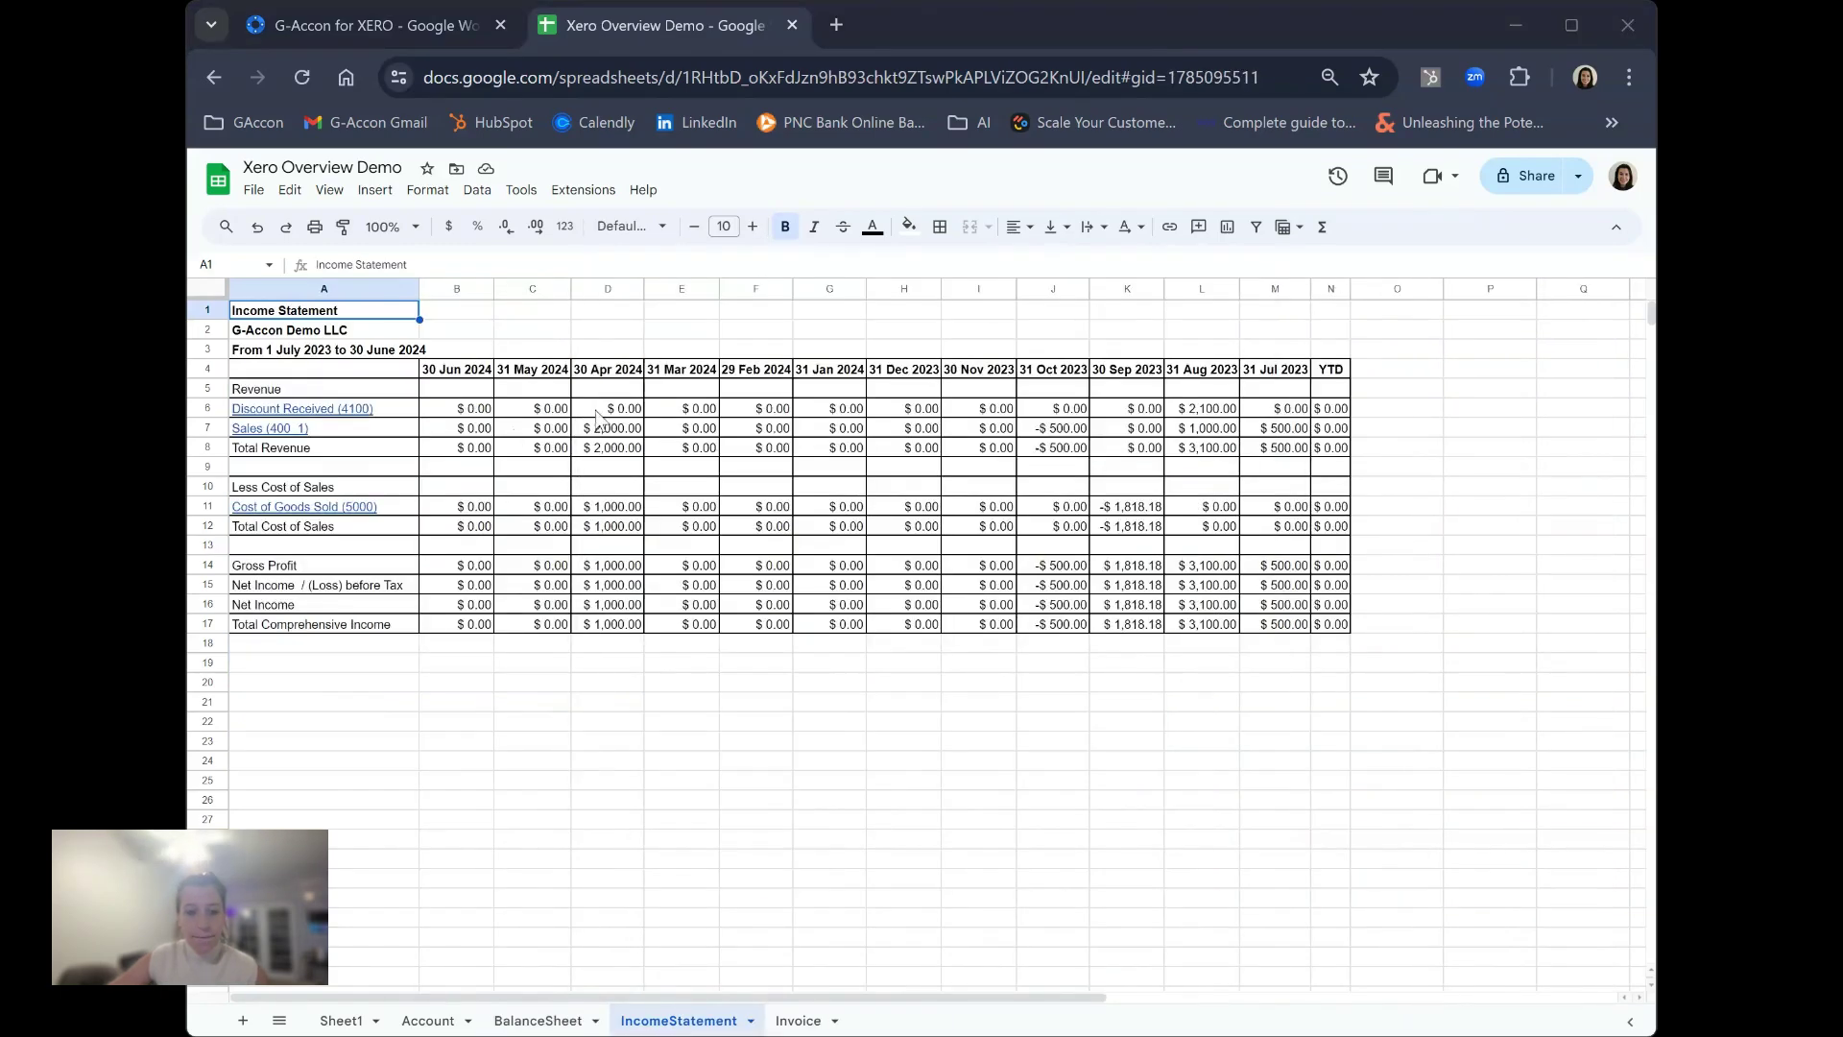
Step: Show the G-Accon for XERO Tools submenu with Intercompany Eliminations and Manage Auto Refresh
left_click(595, 193)
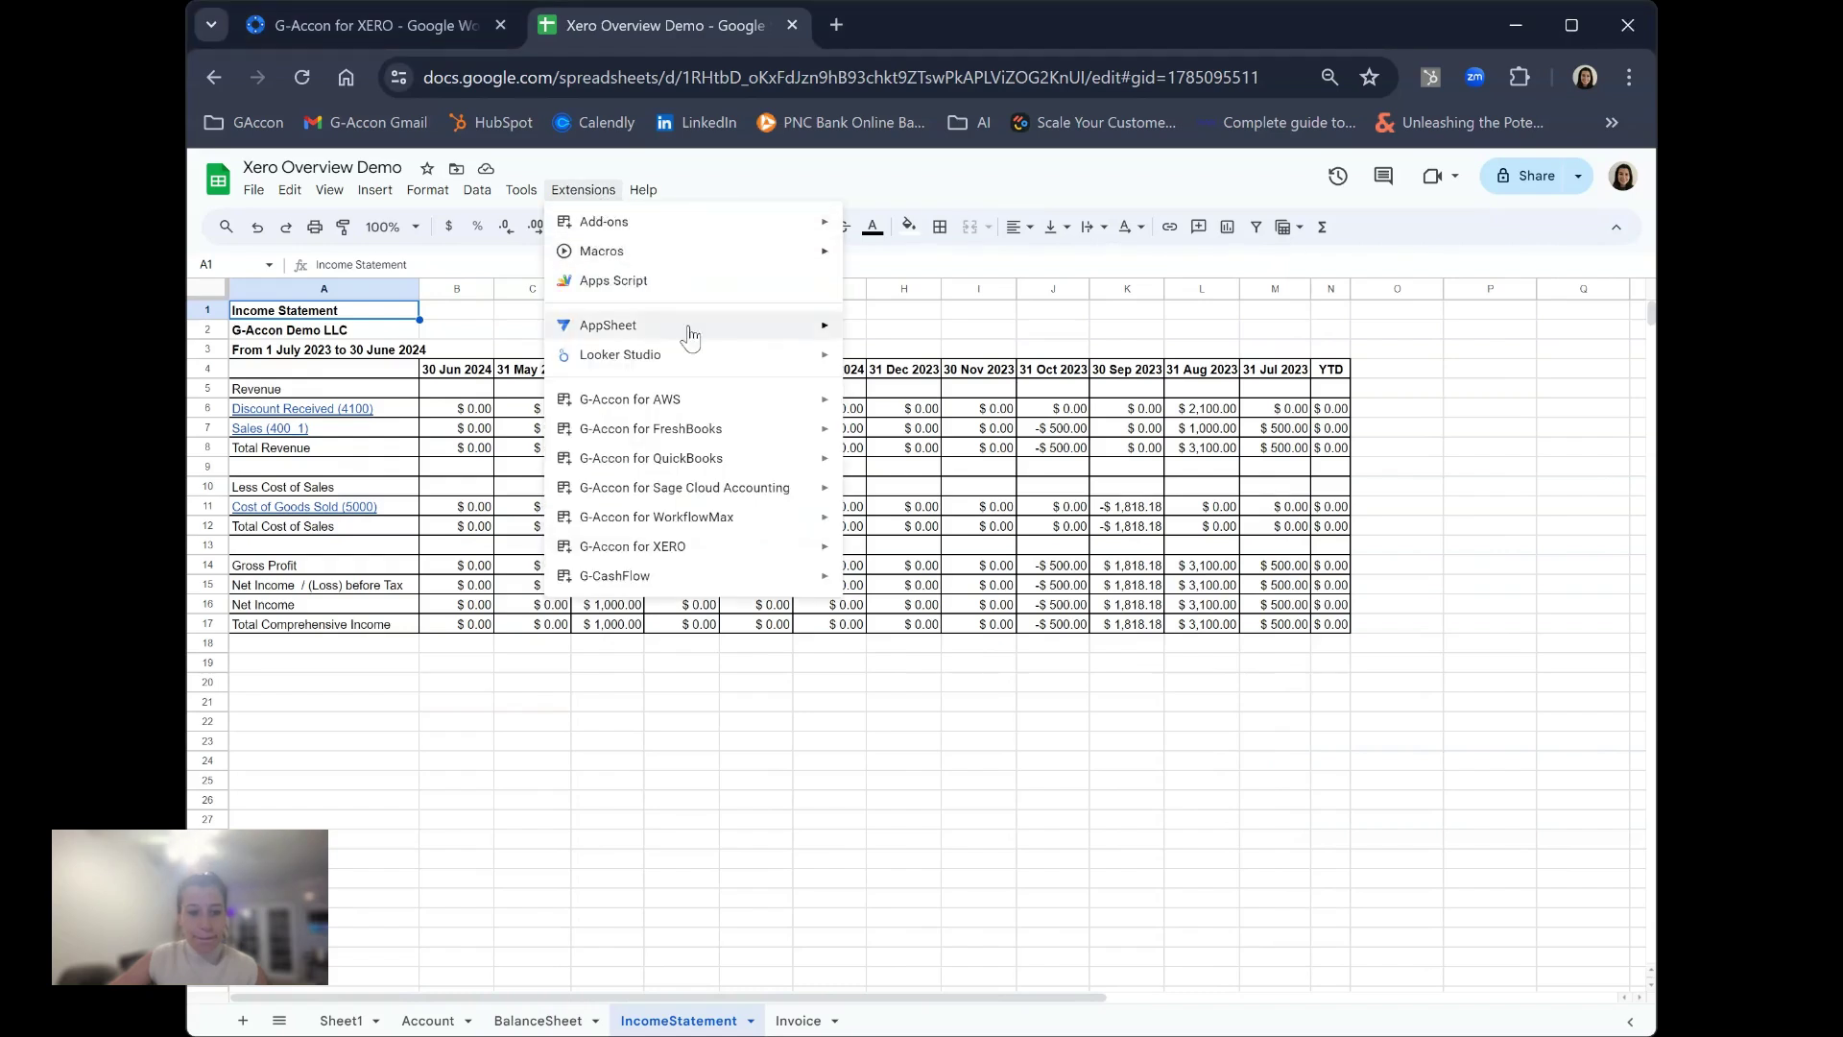
mouse_move(742, 560)
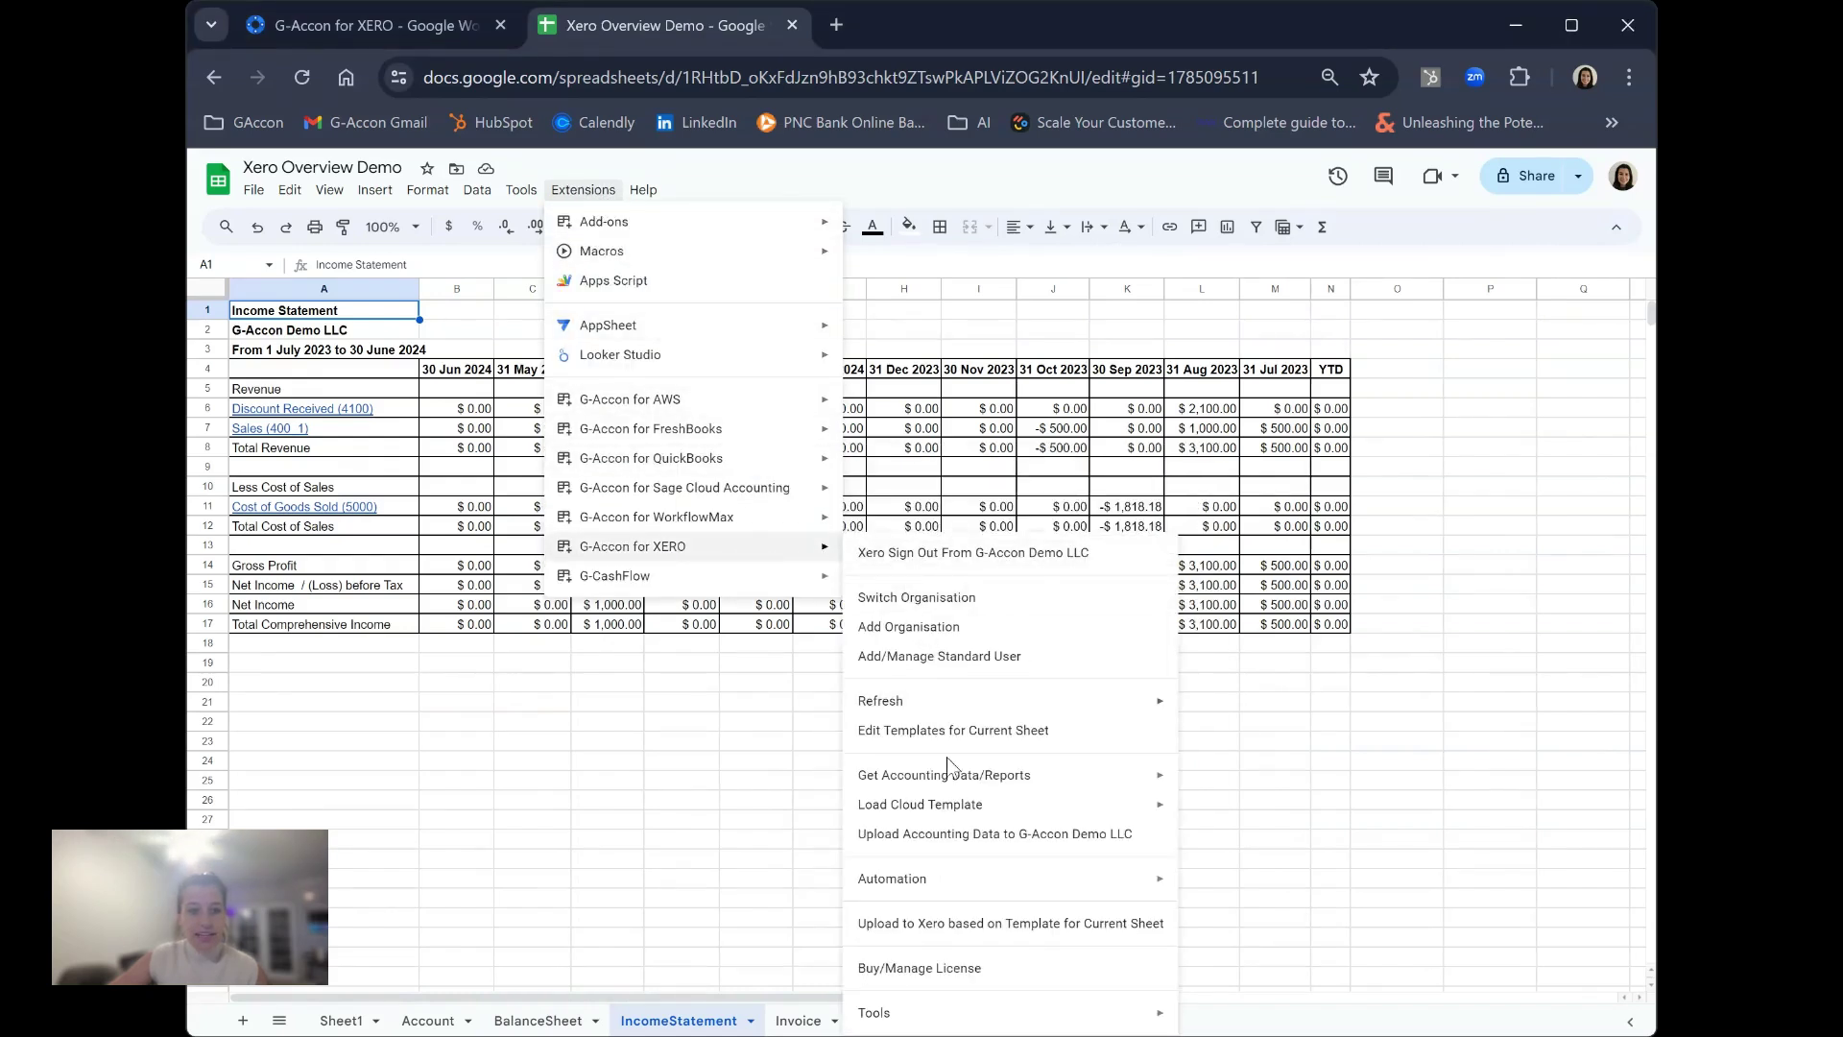
mouse_move(960, 780)
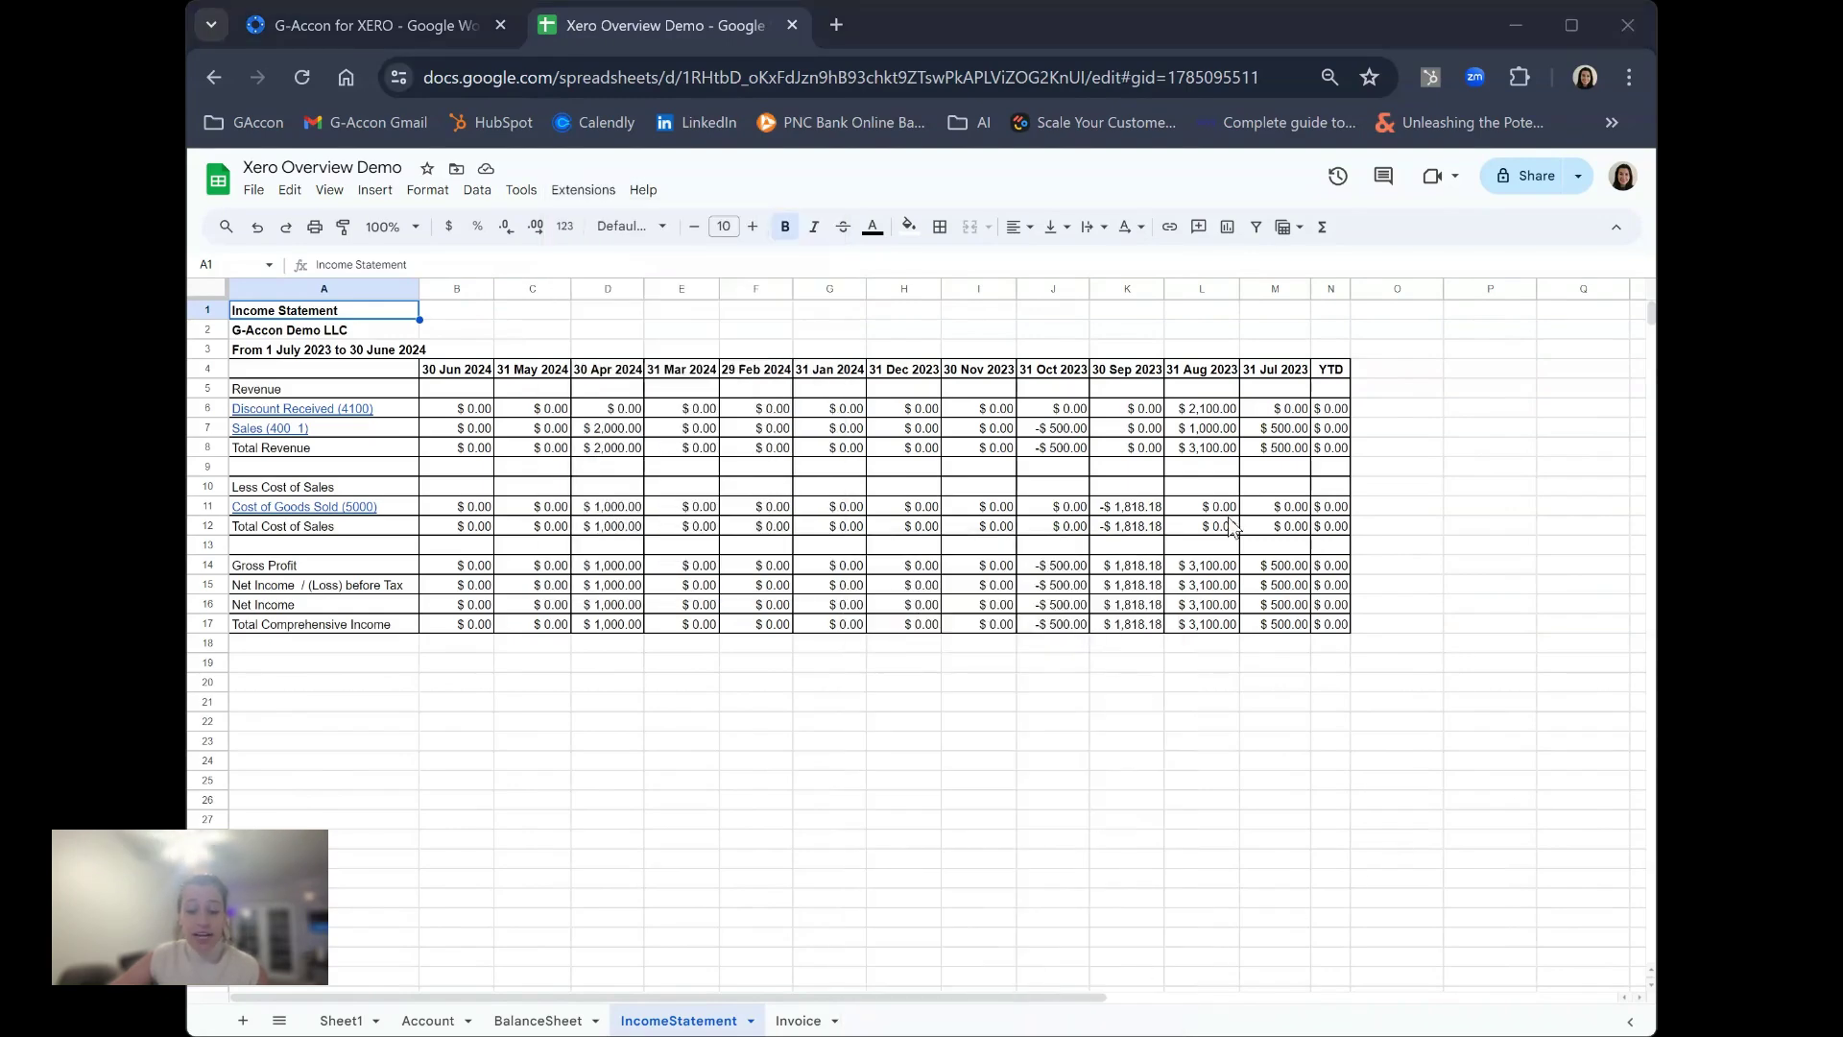
left_click(583, 189)
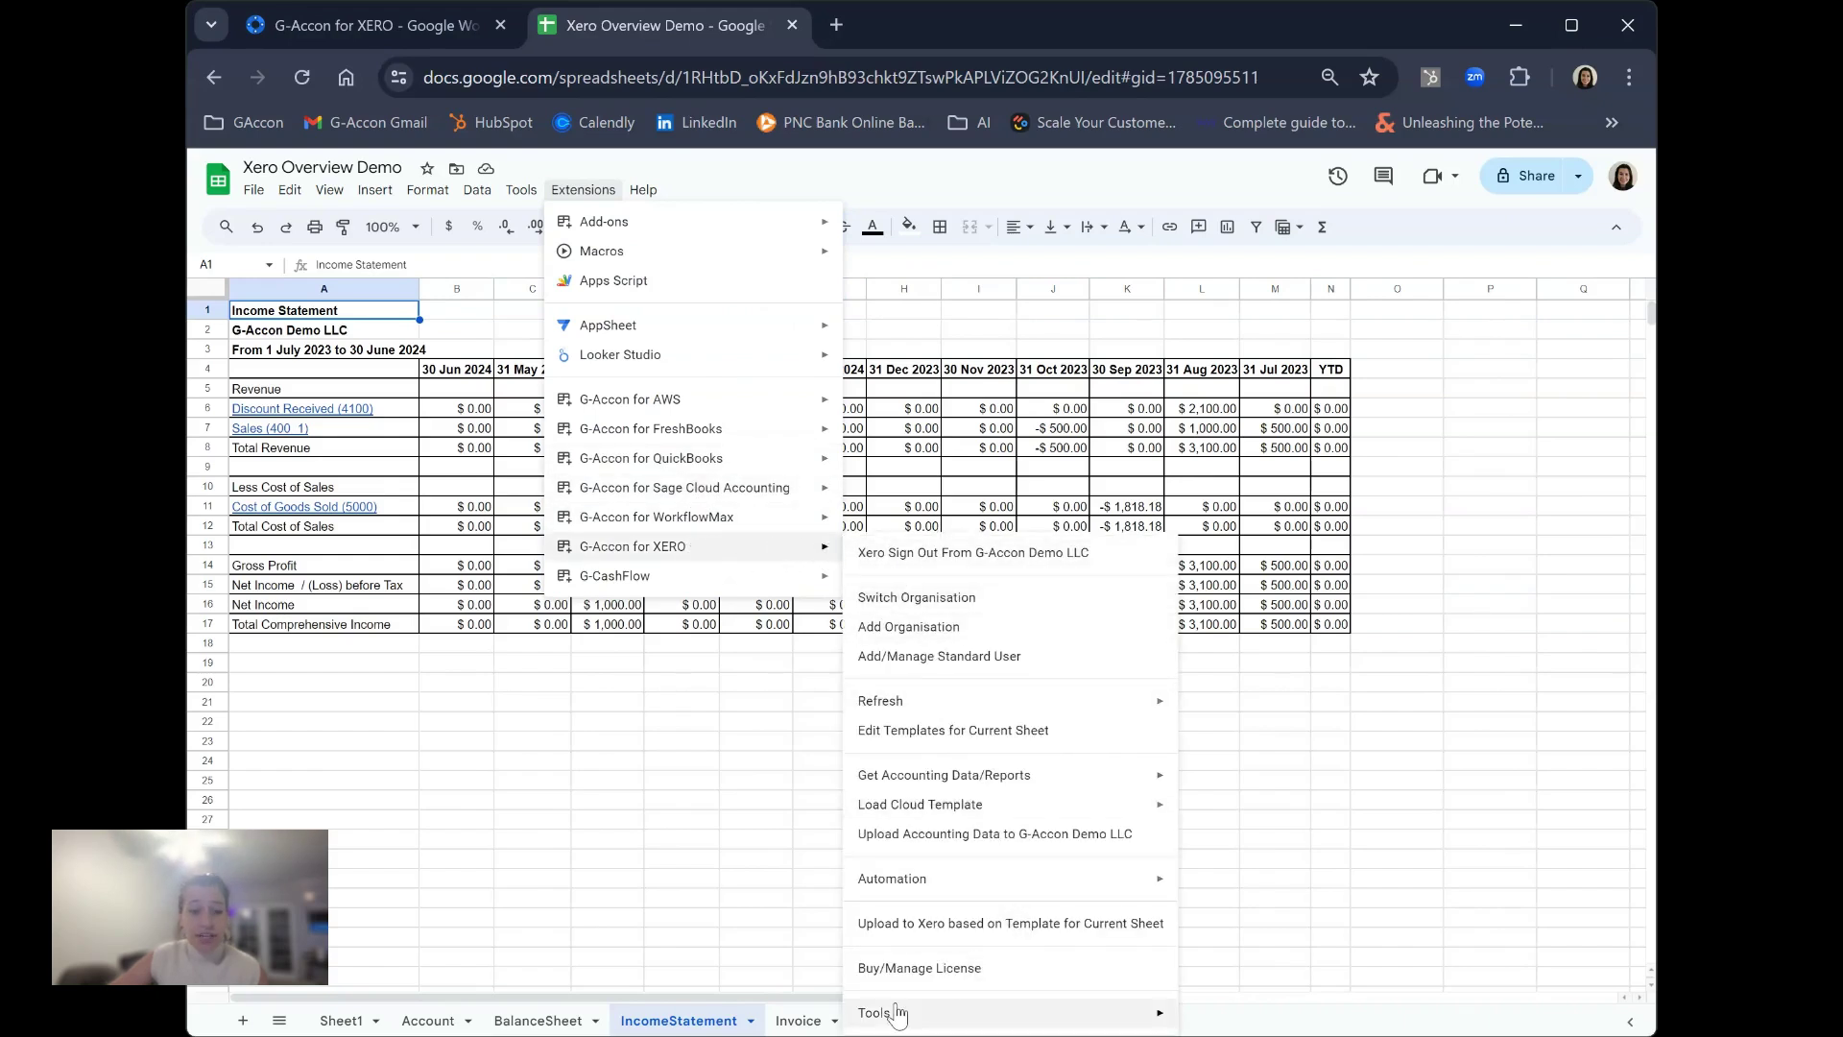
mouse_move(1158, 1020)
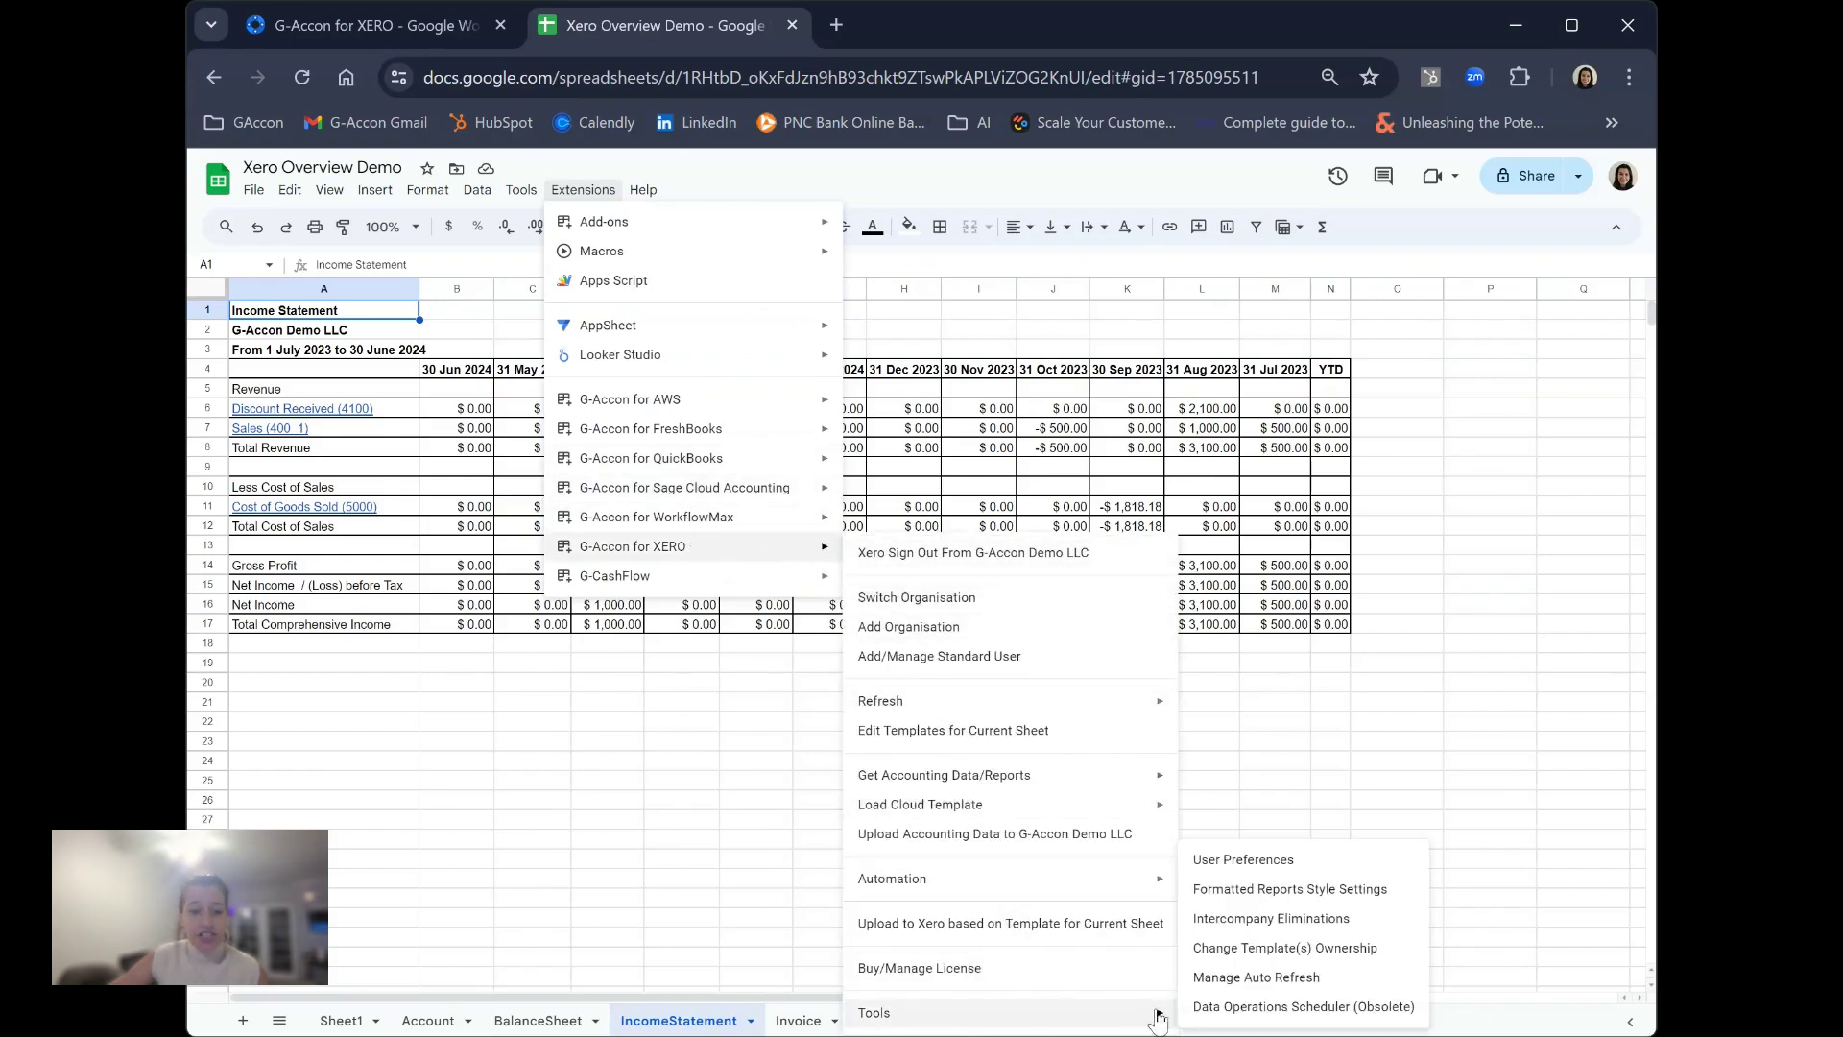
left_click(1257, 918)
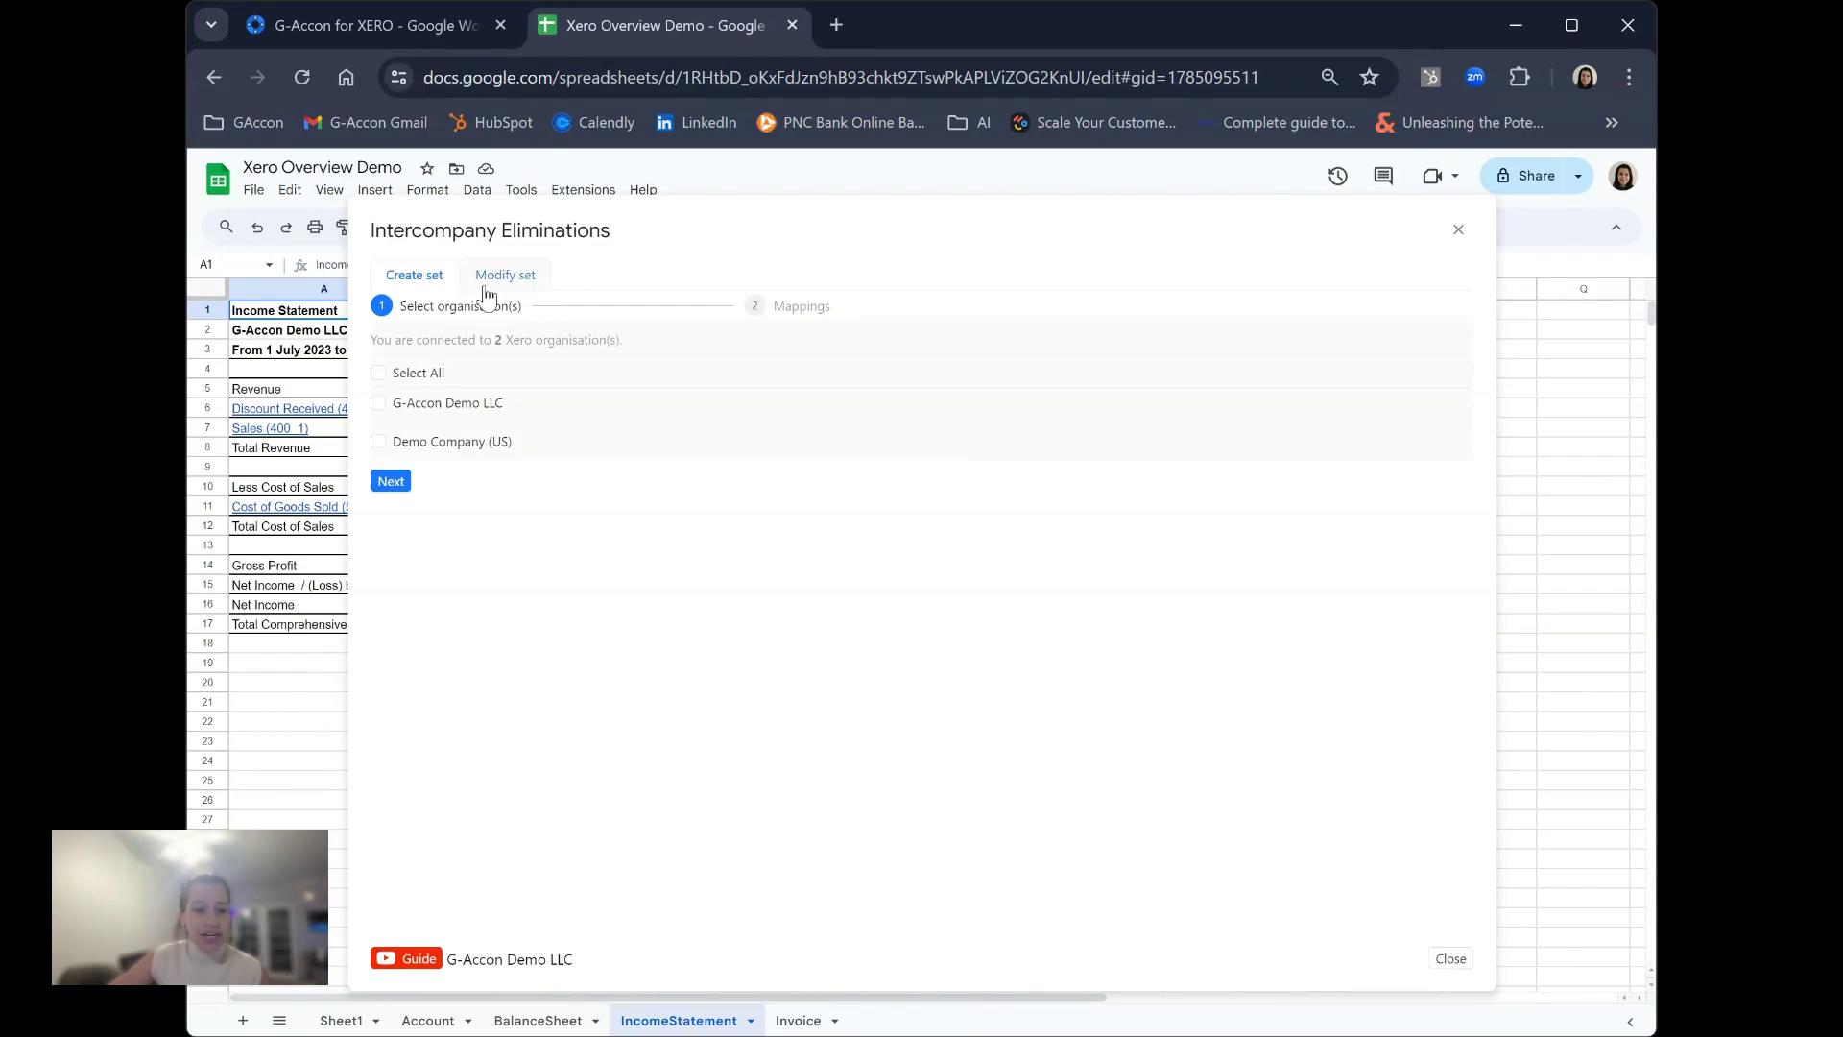
left_click(501, 275)
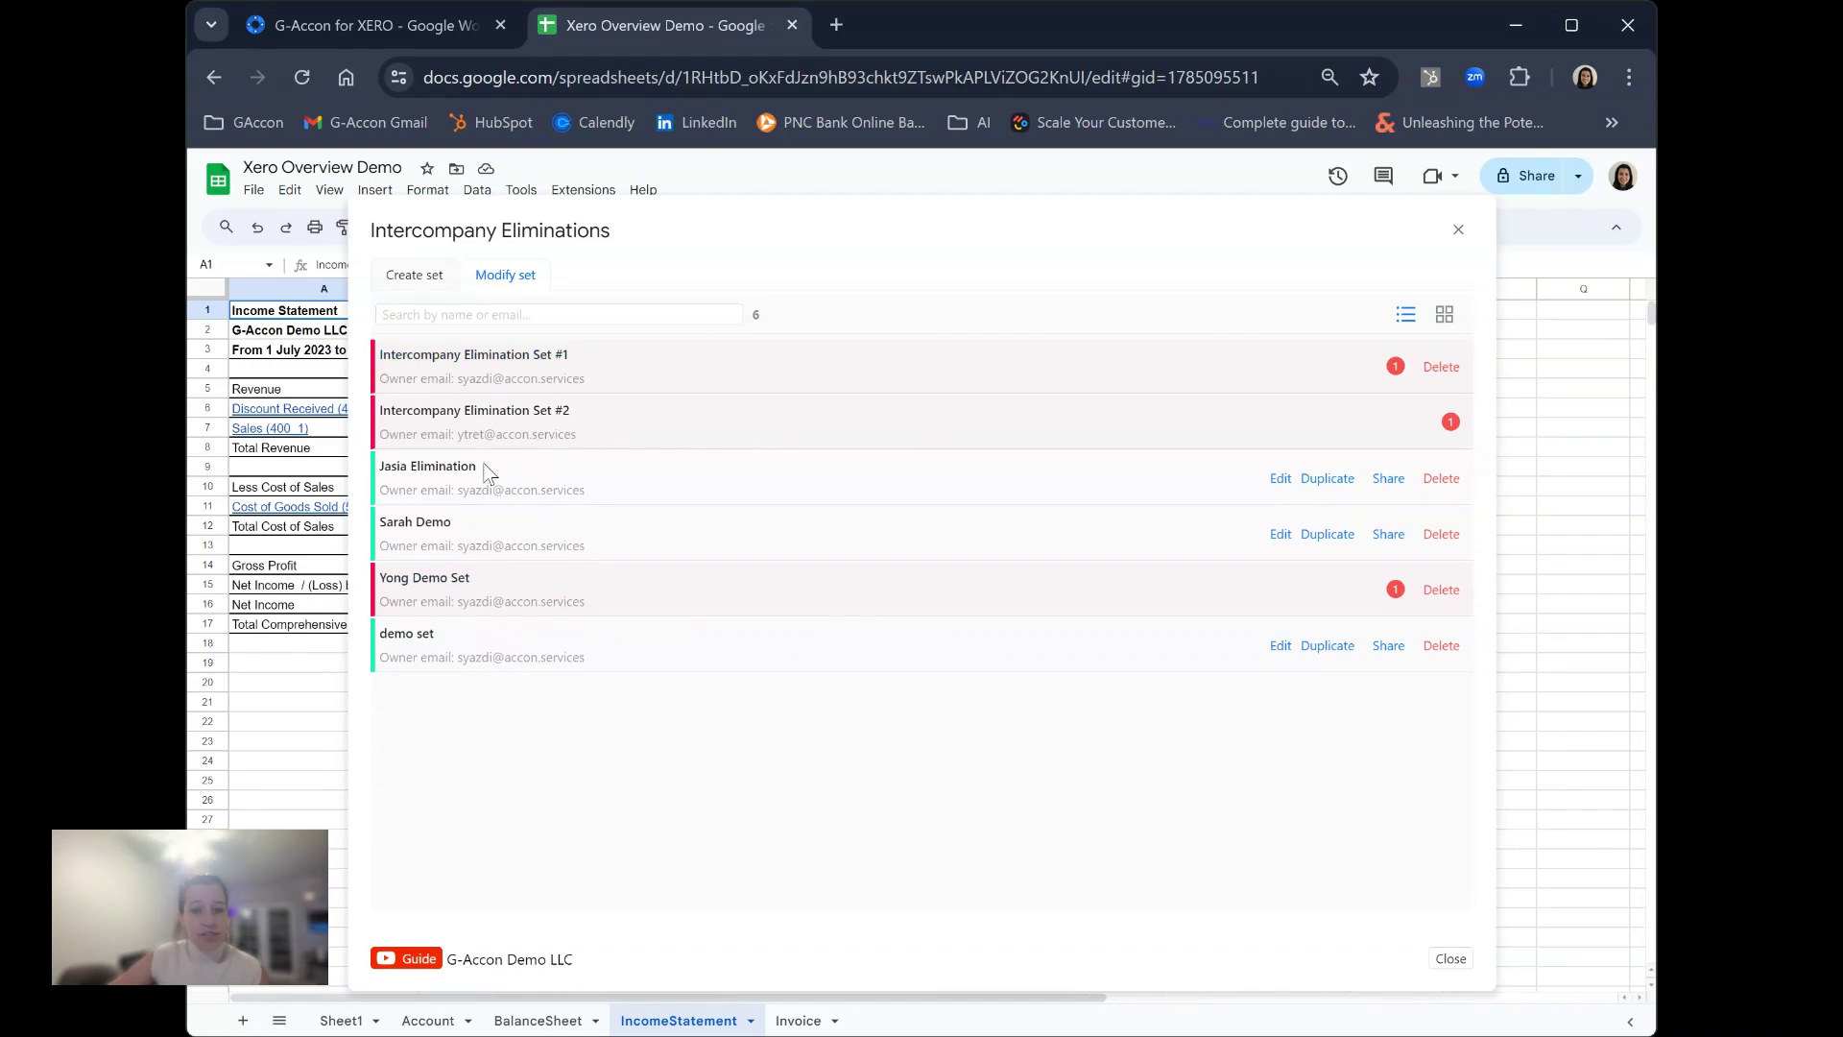
left_click_drag(419, 435, 522, 434)
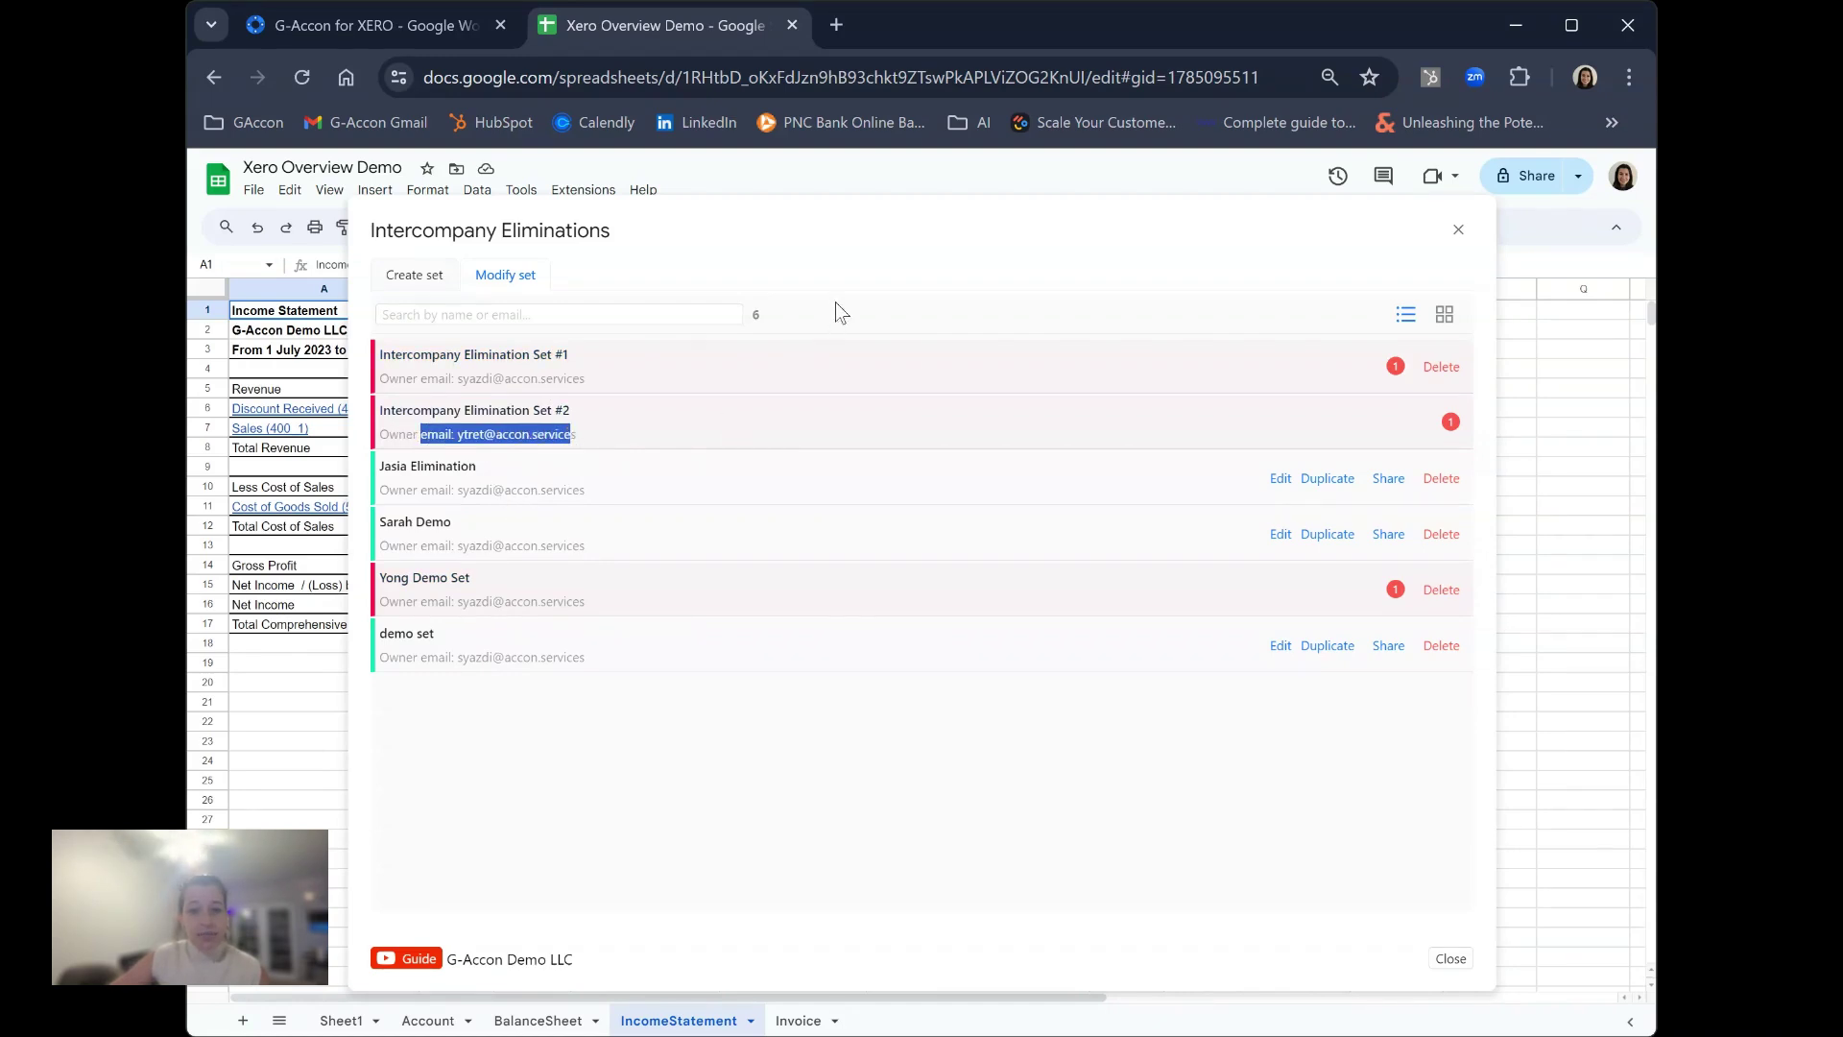
left_click(938, 276)
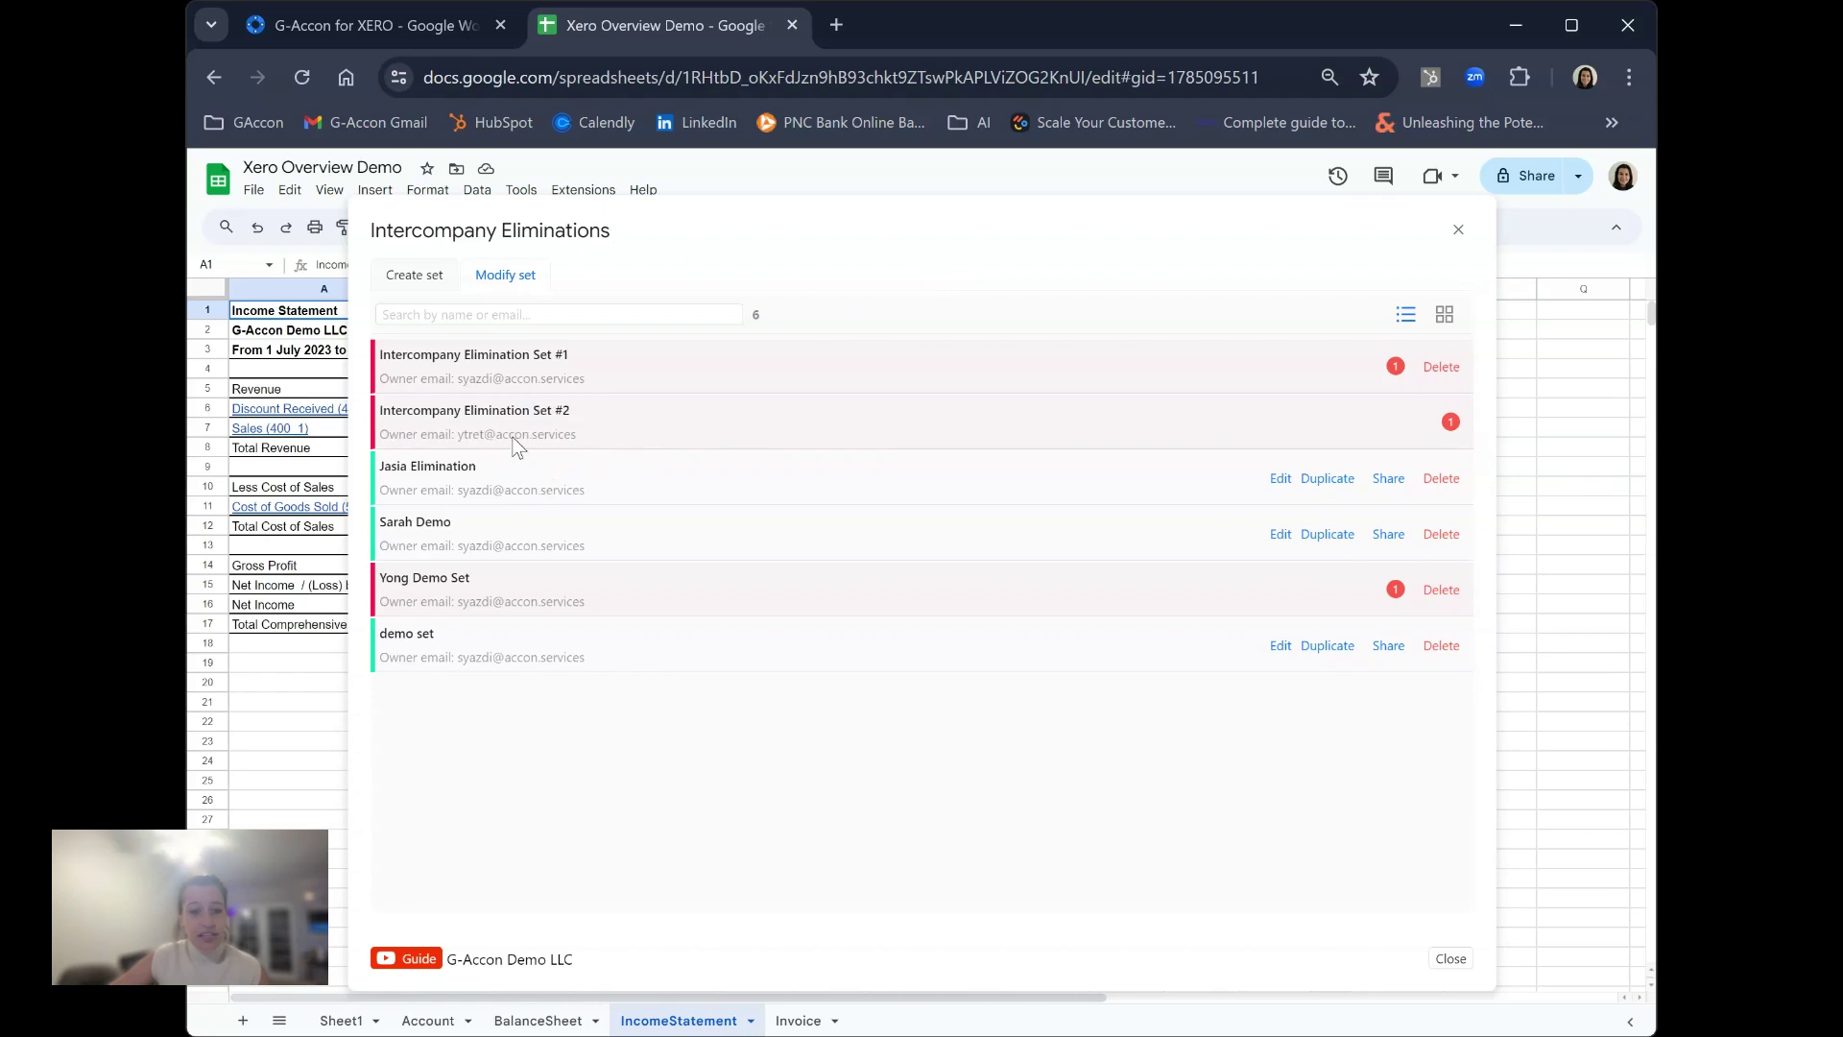
left_click(411, 280)
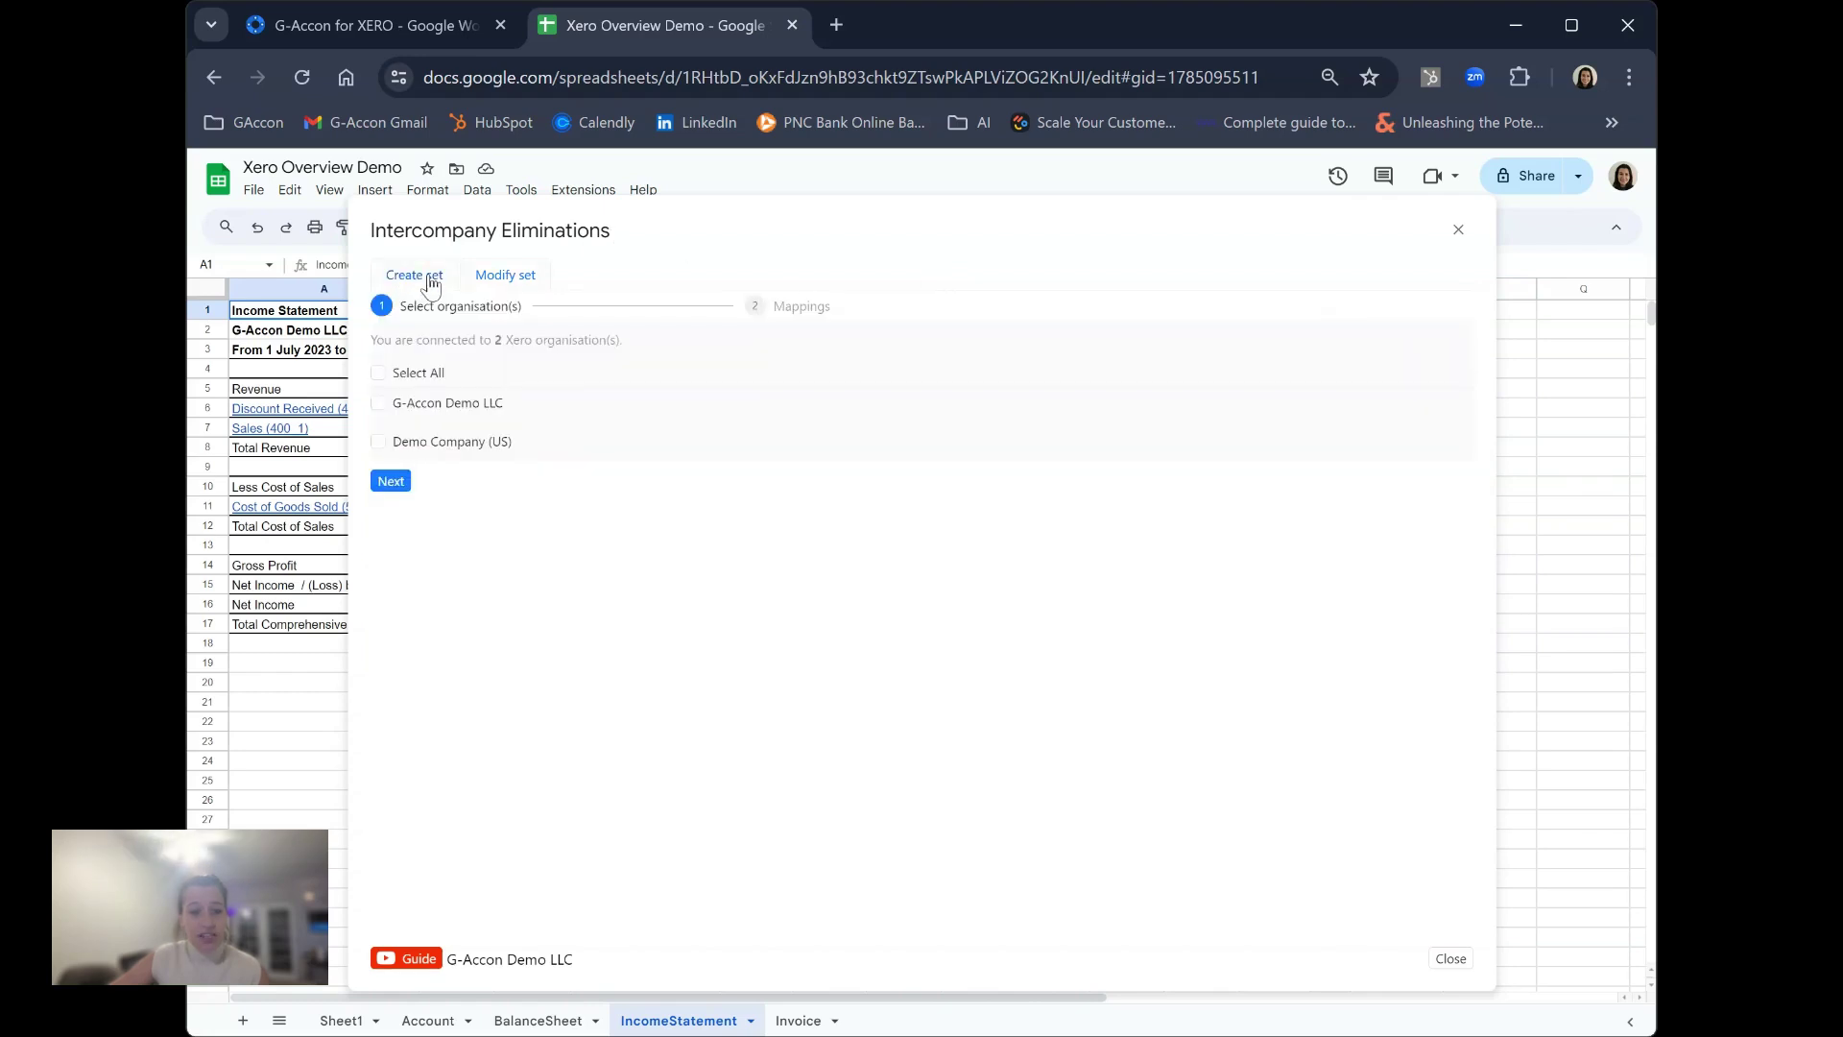
left_click(1459, 230)
Step: Start a G-Accon consolidated report and expand its report and parameters section
left_click(591, 195)
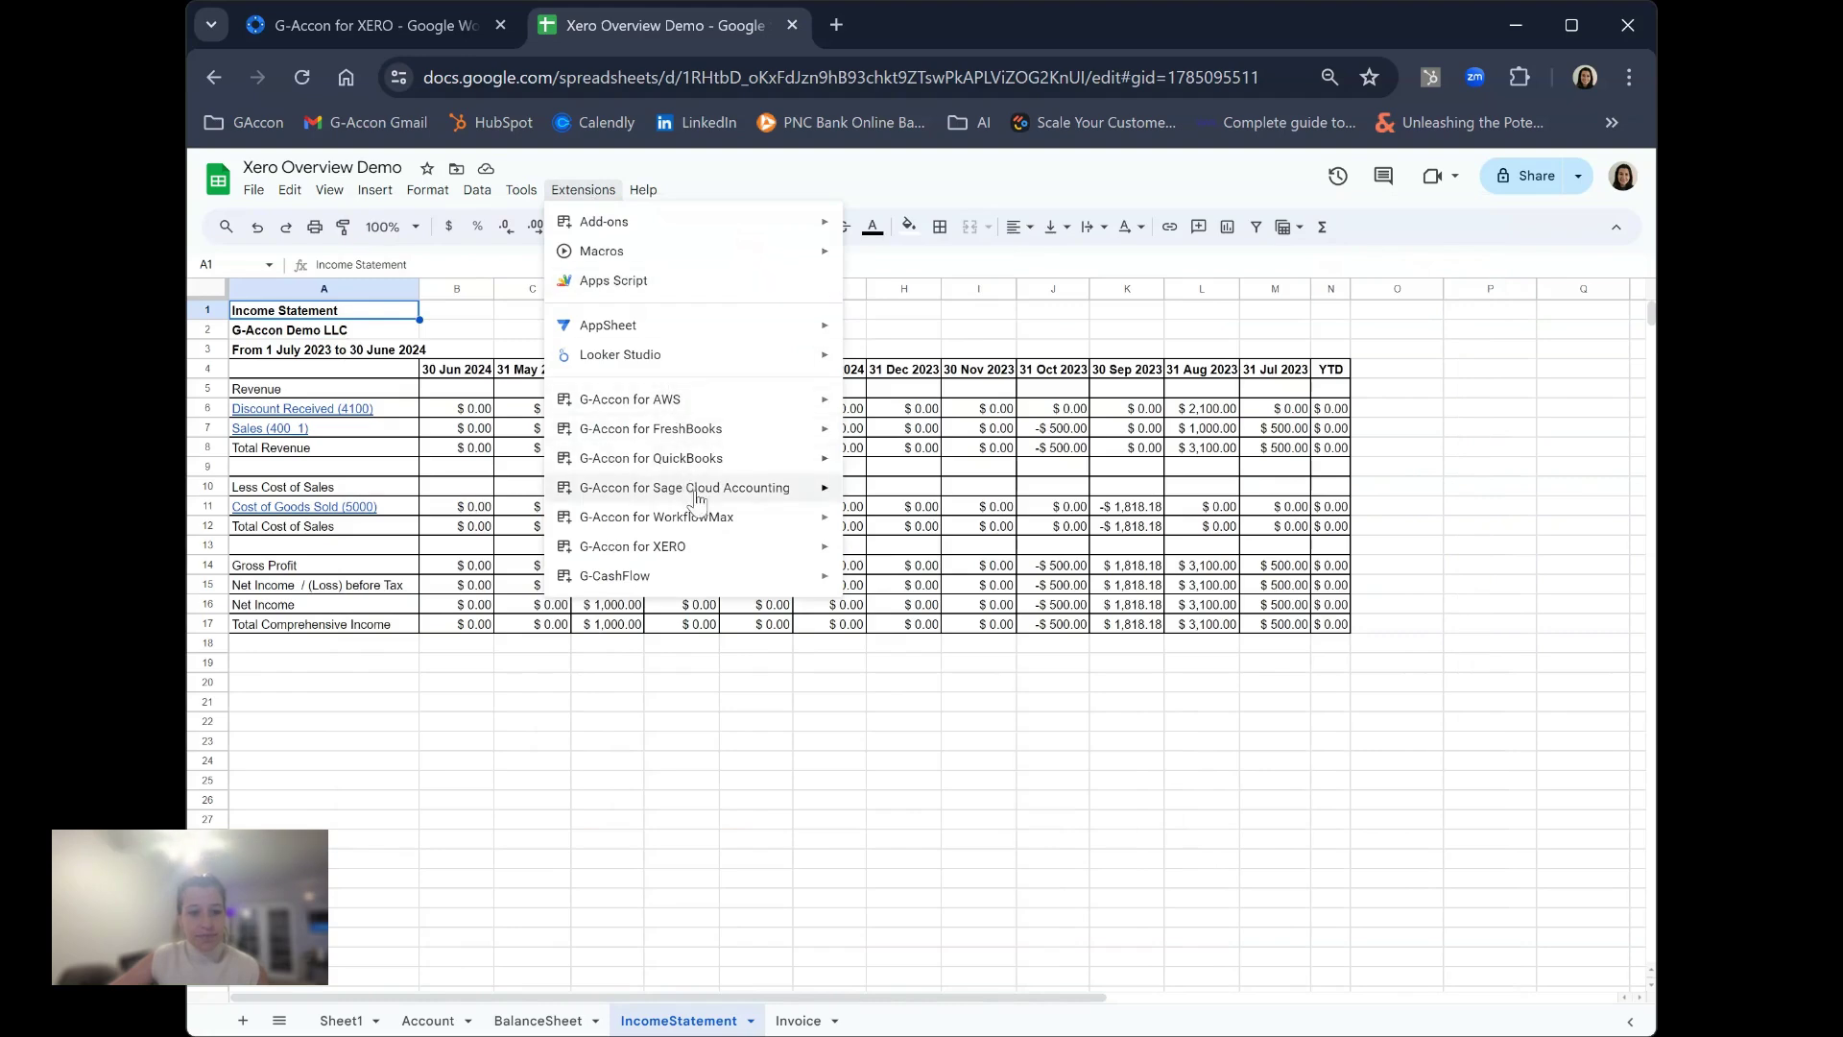
mouse_move(725, 548)
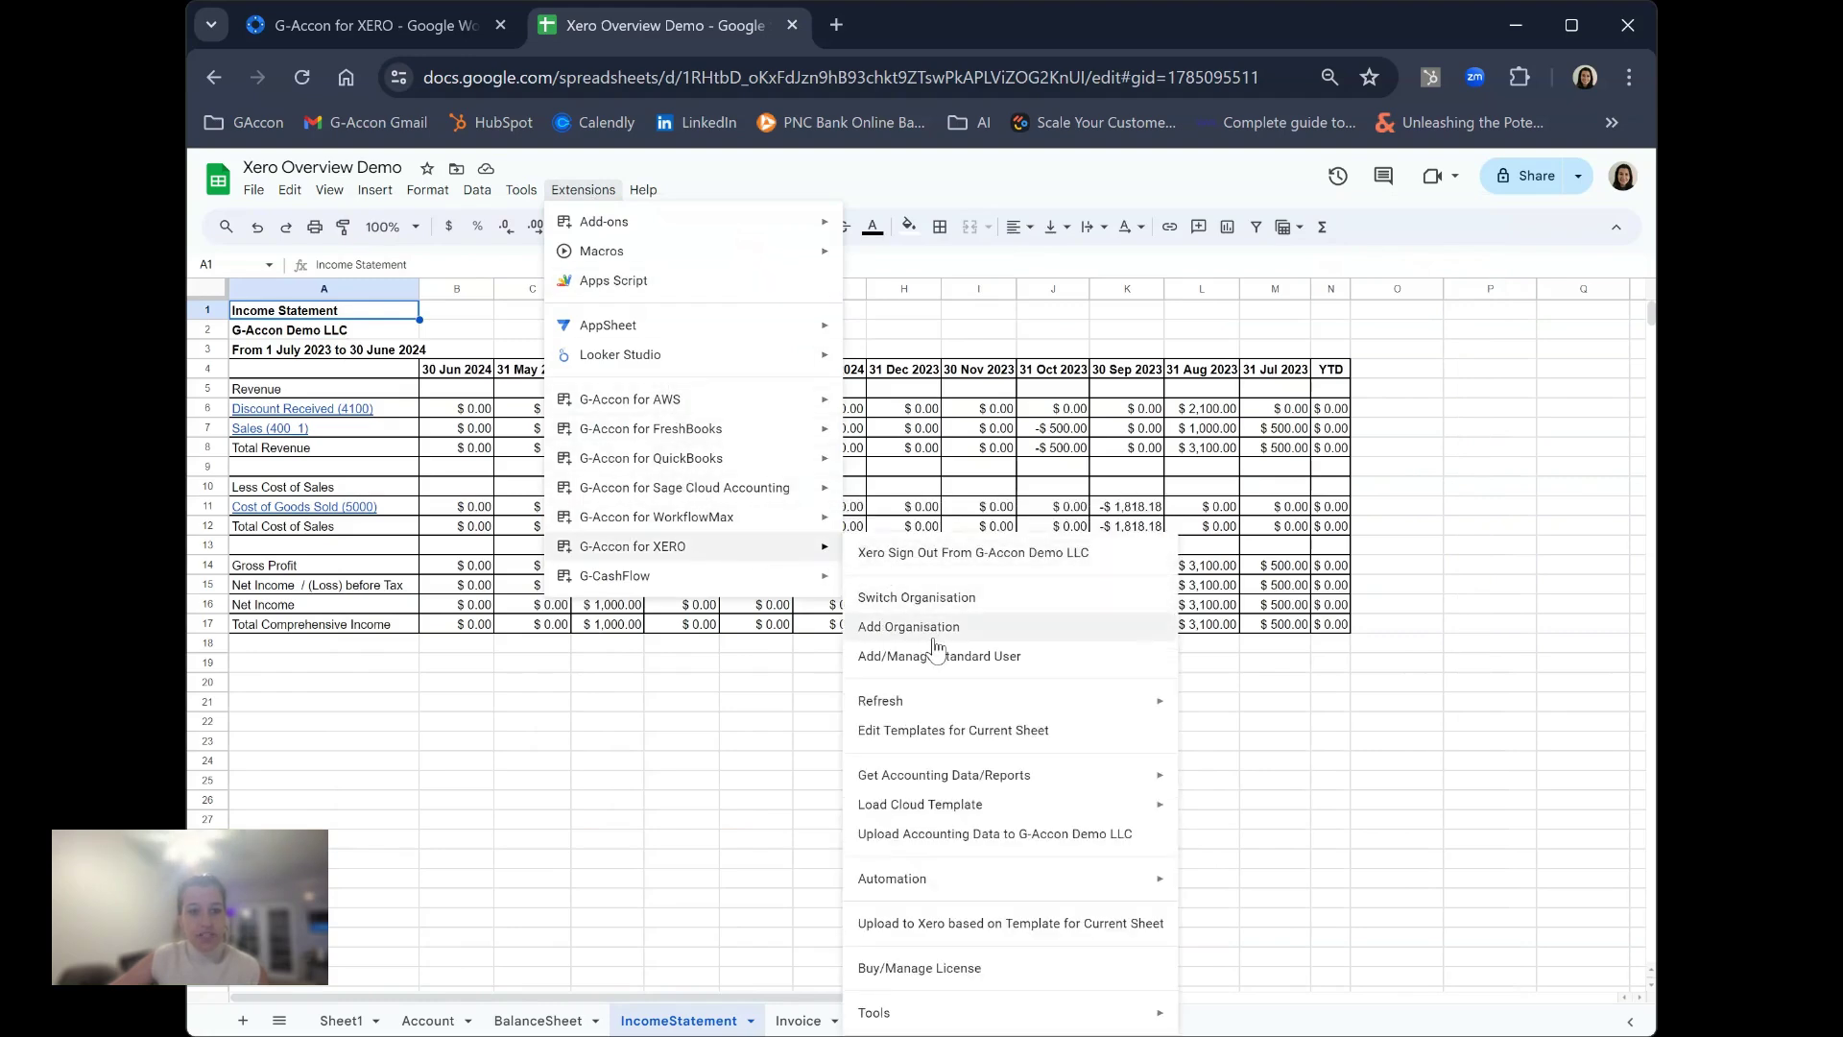
mouse_move(960, 774)
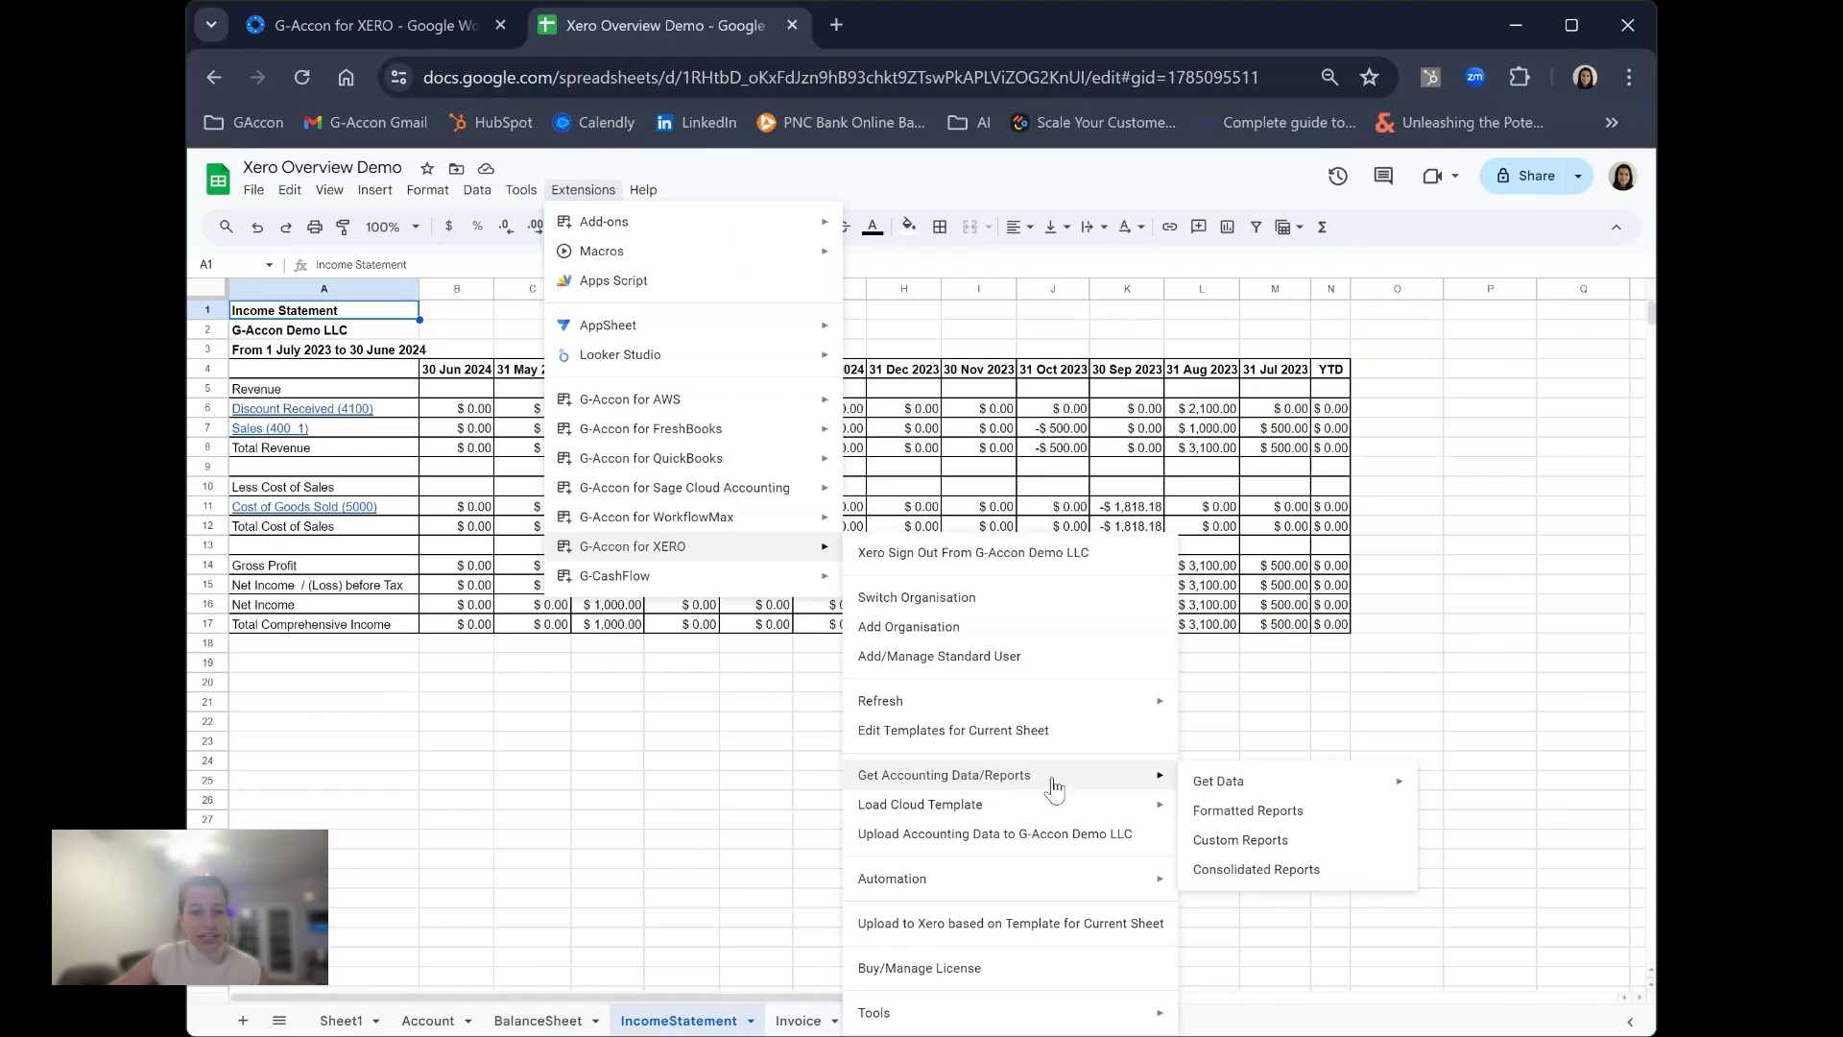
left_click(1263, 868)
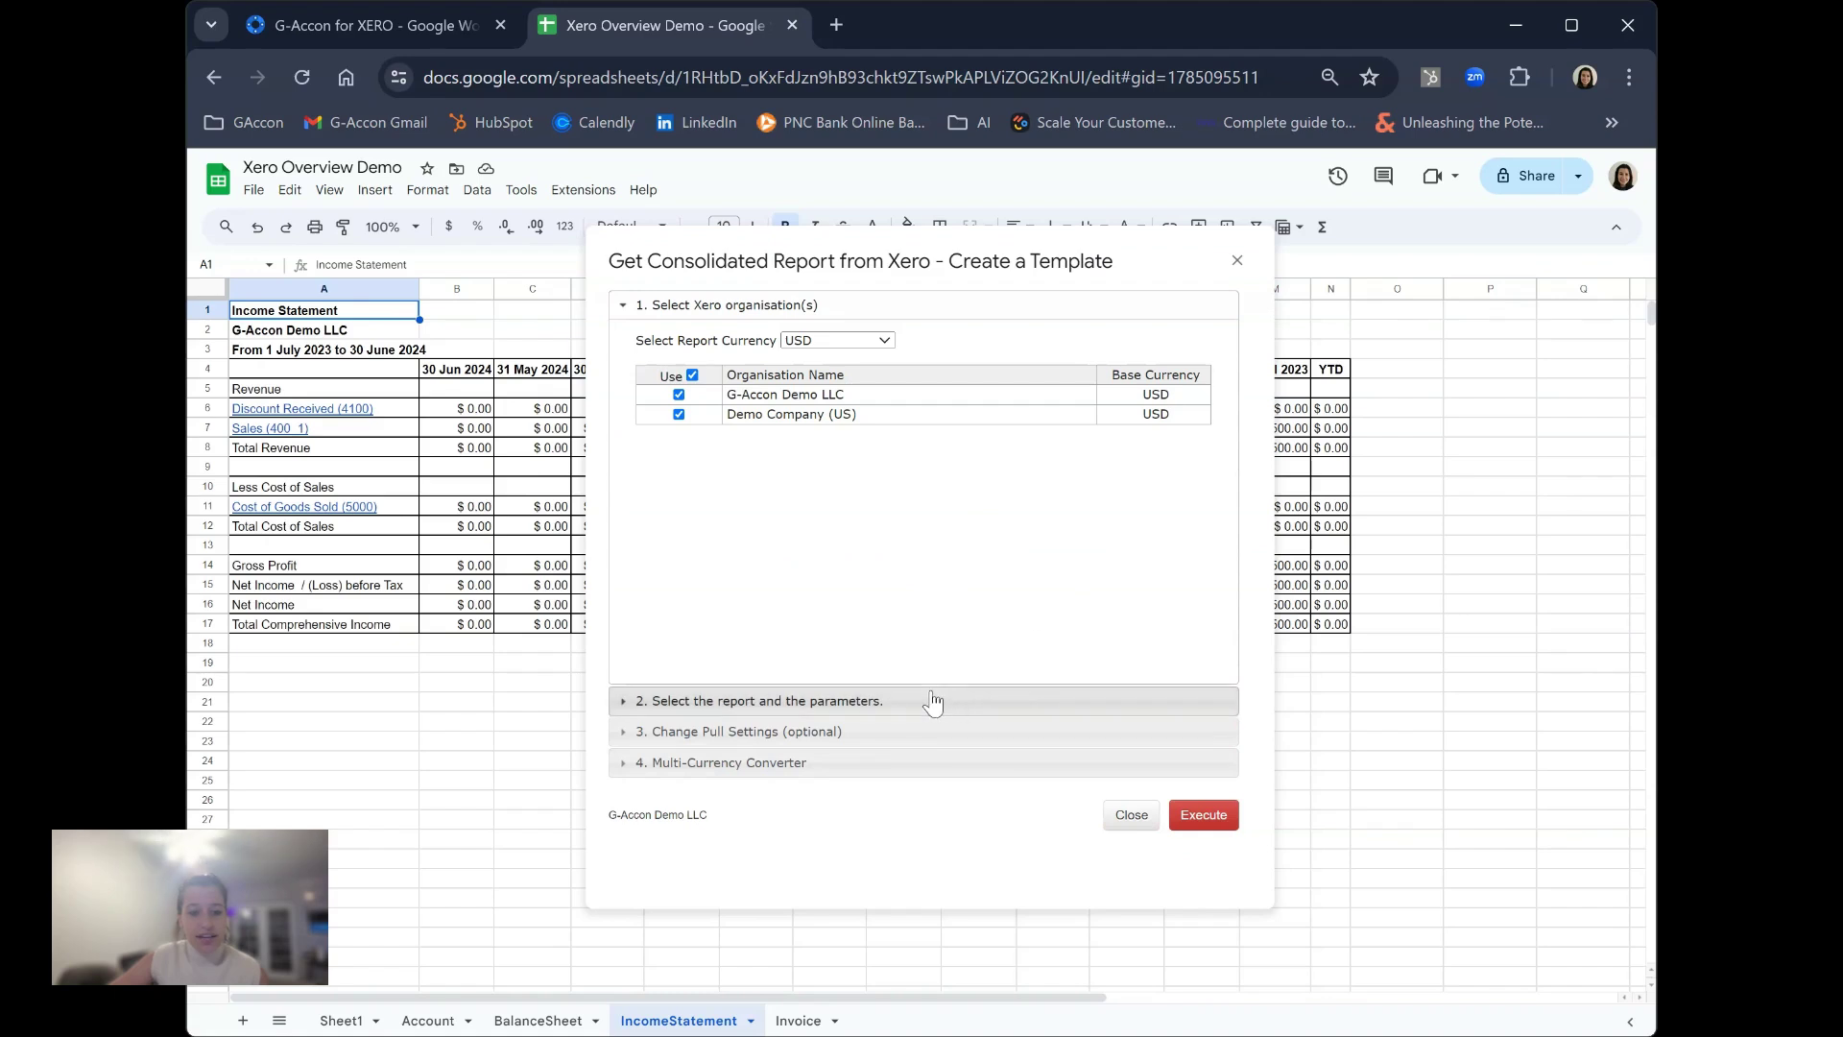
left_click(896, 703)
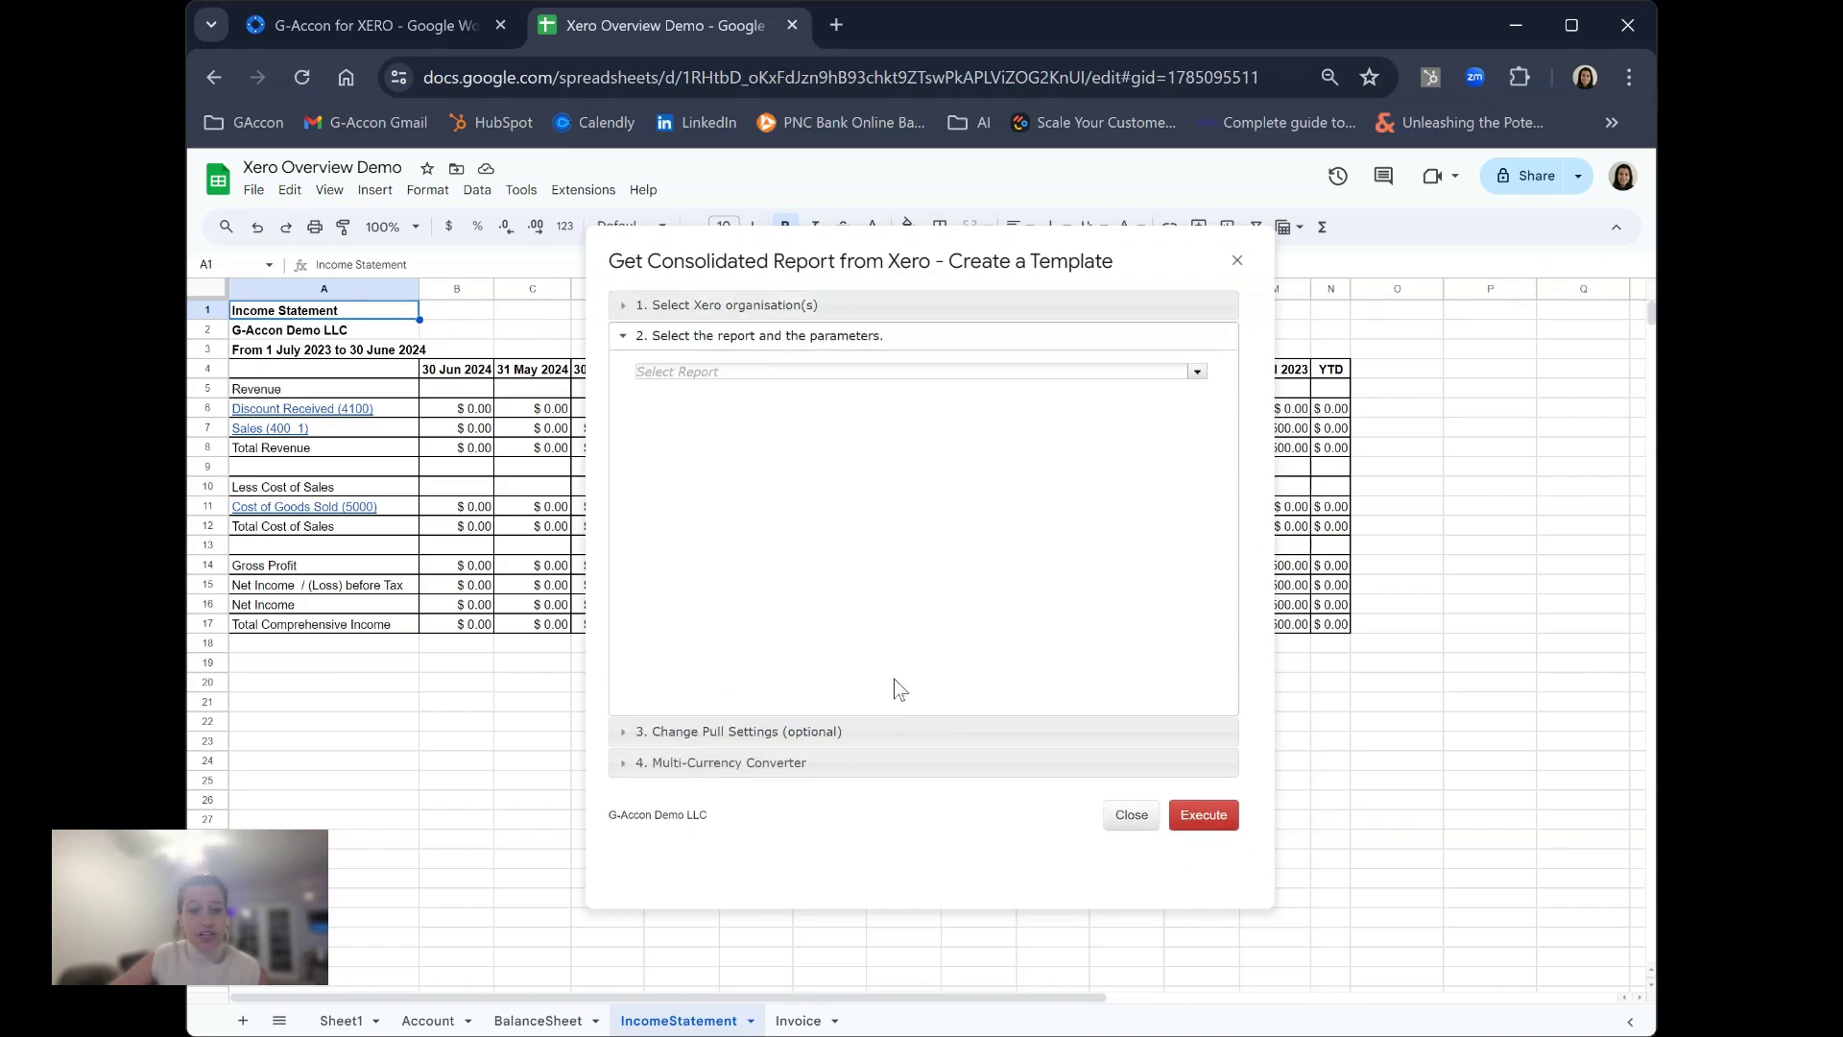
Step: Run Income Statement Intercompany Eliminations with Set #1, eliminated transactions in a separate column
left_click(1198, 372)
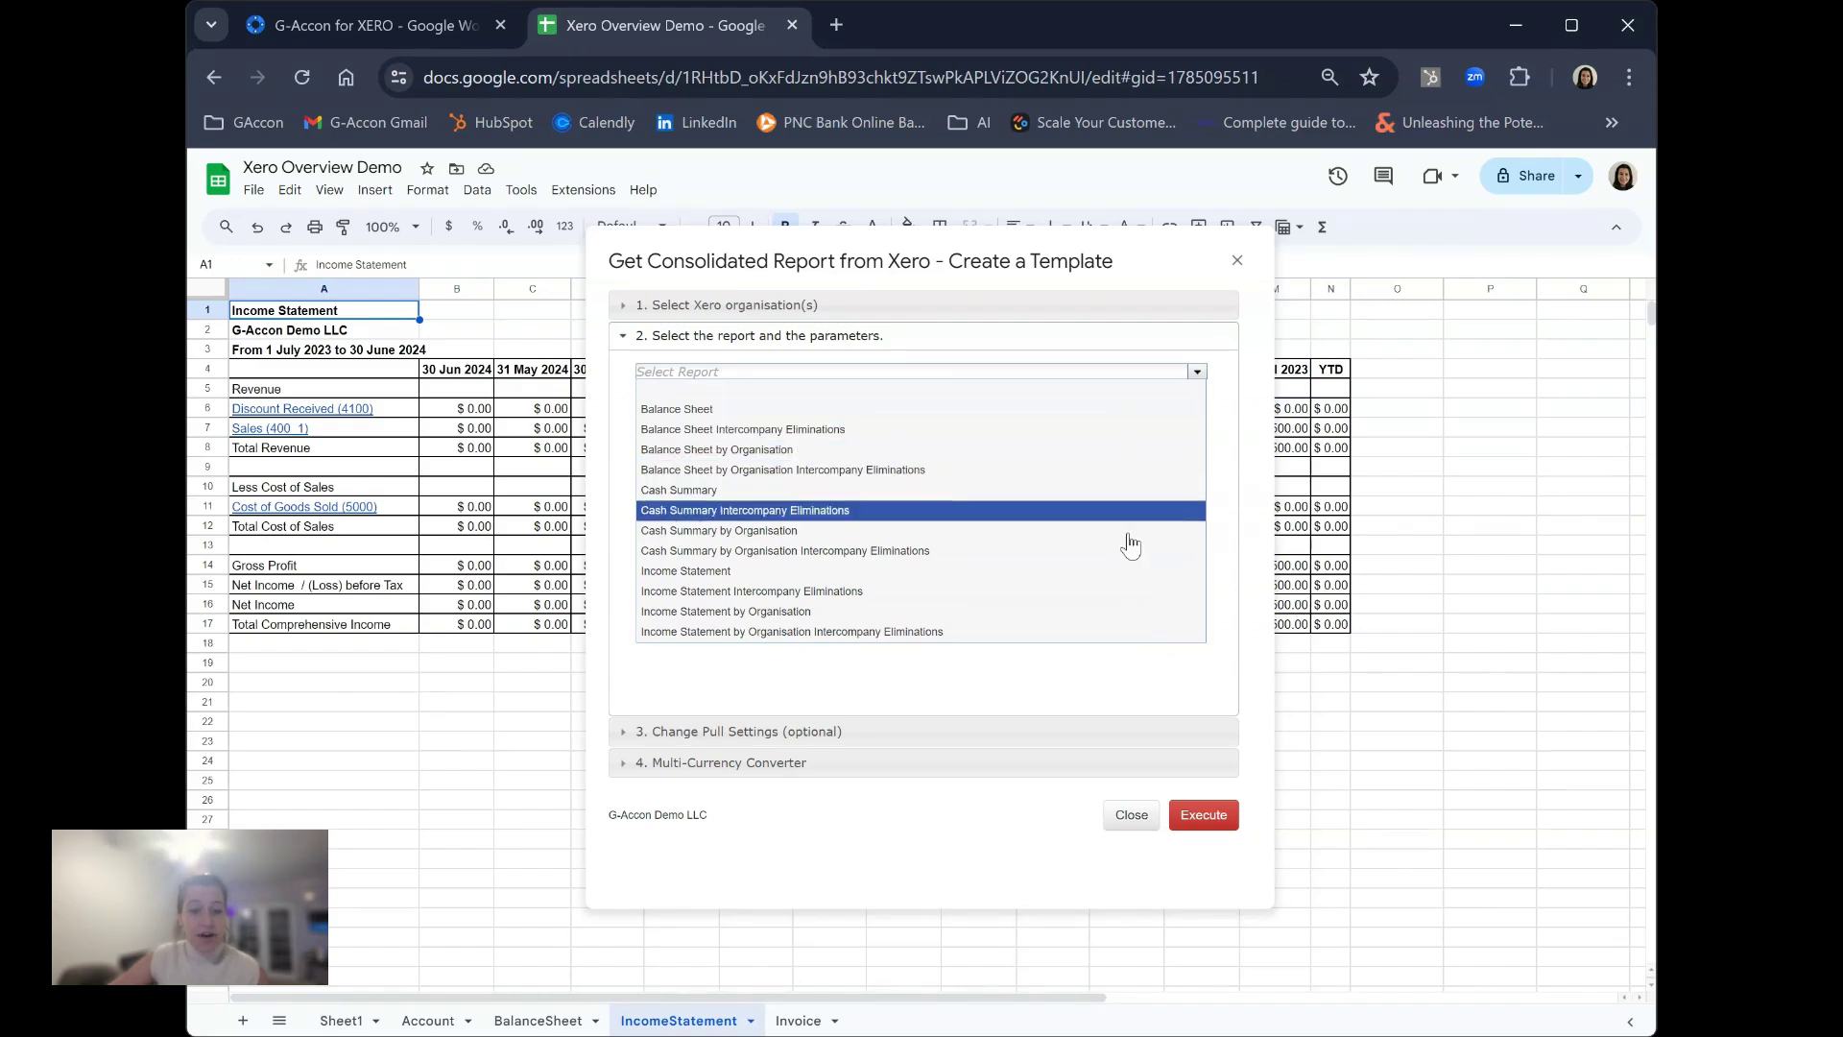
left_click(1141, 592)
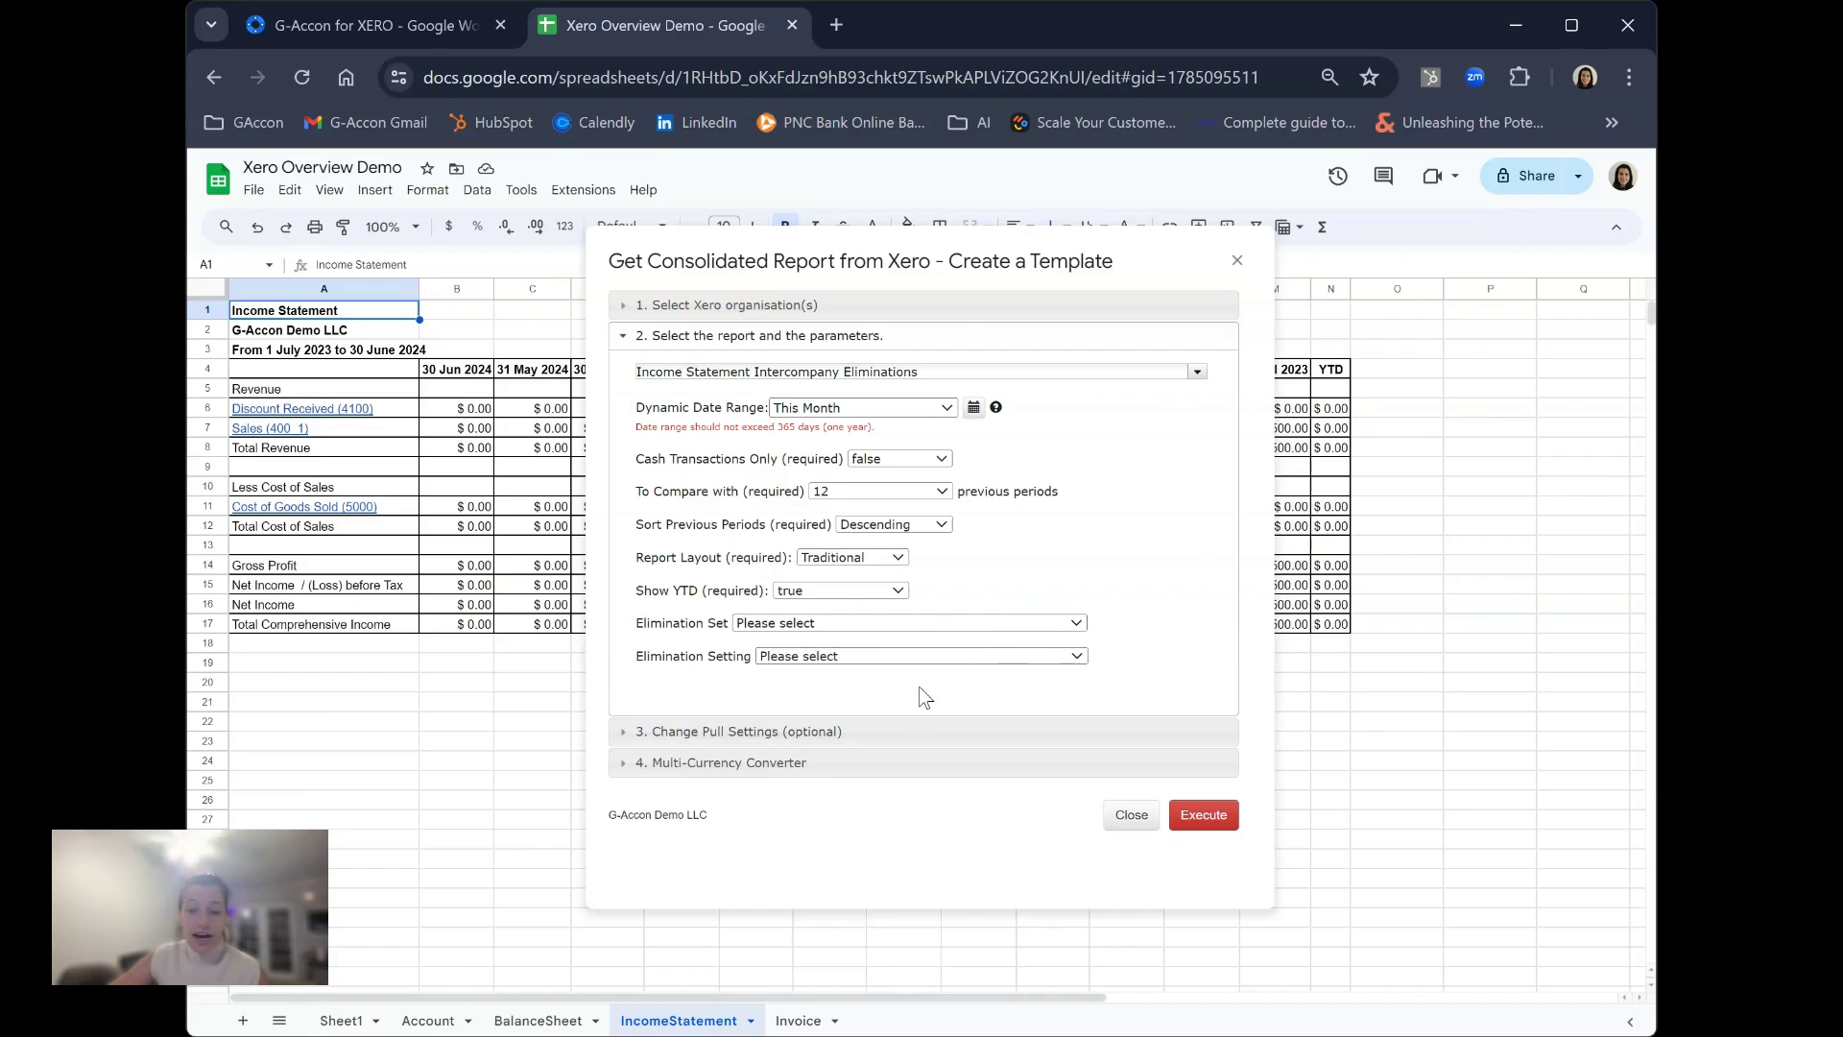
left_click(938, 662)
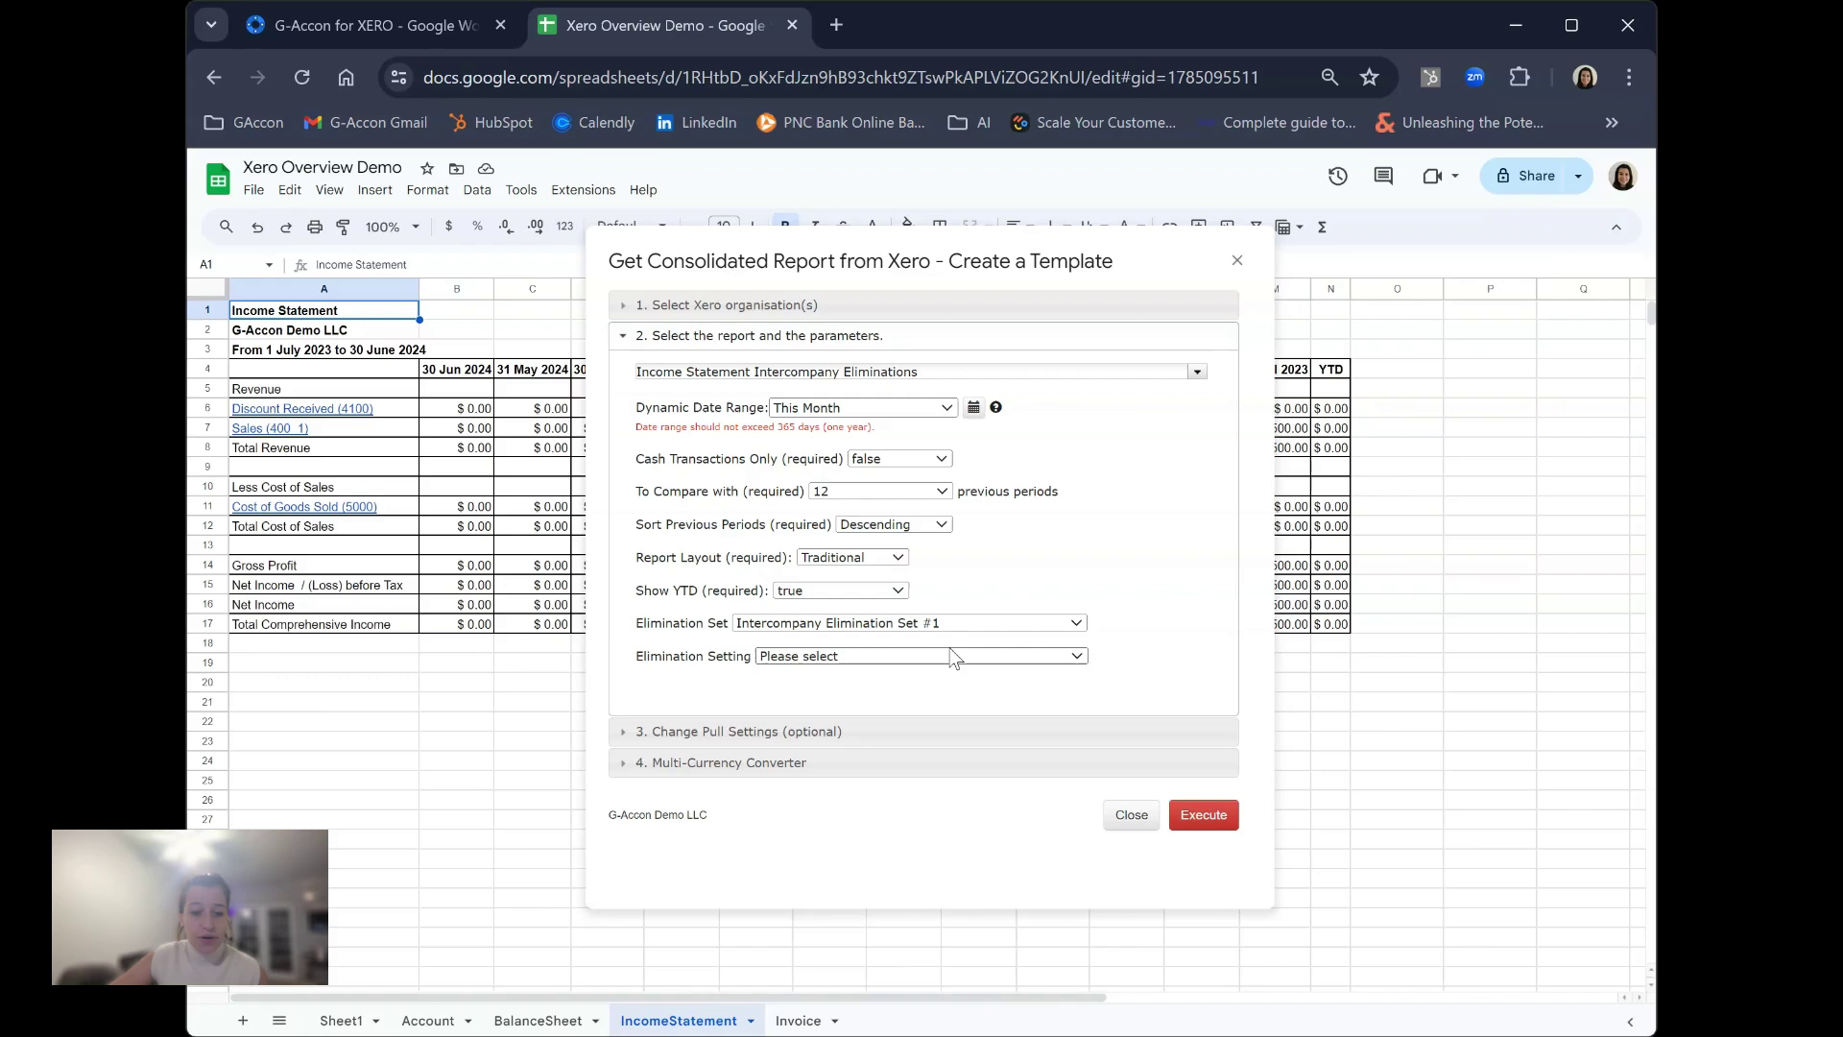
left_click(964, 720)
left_click(1206, 812)
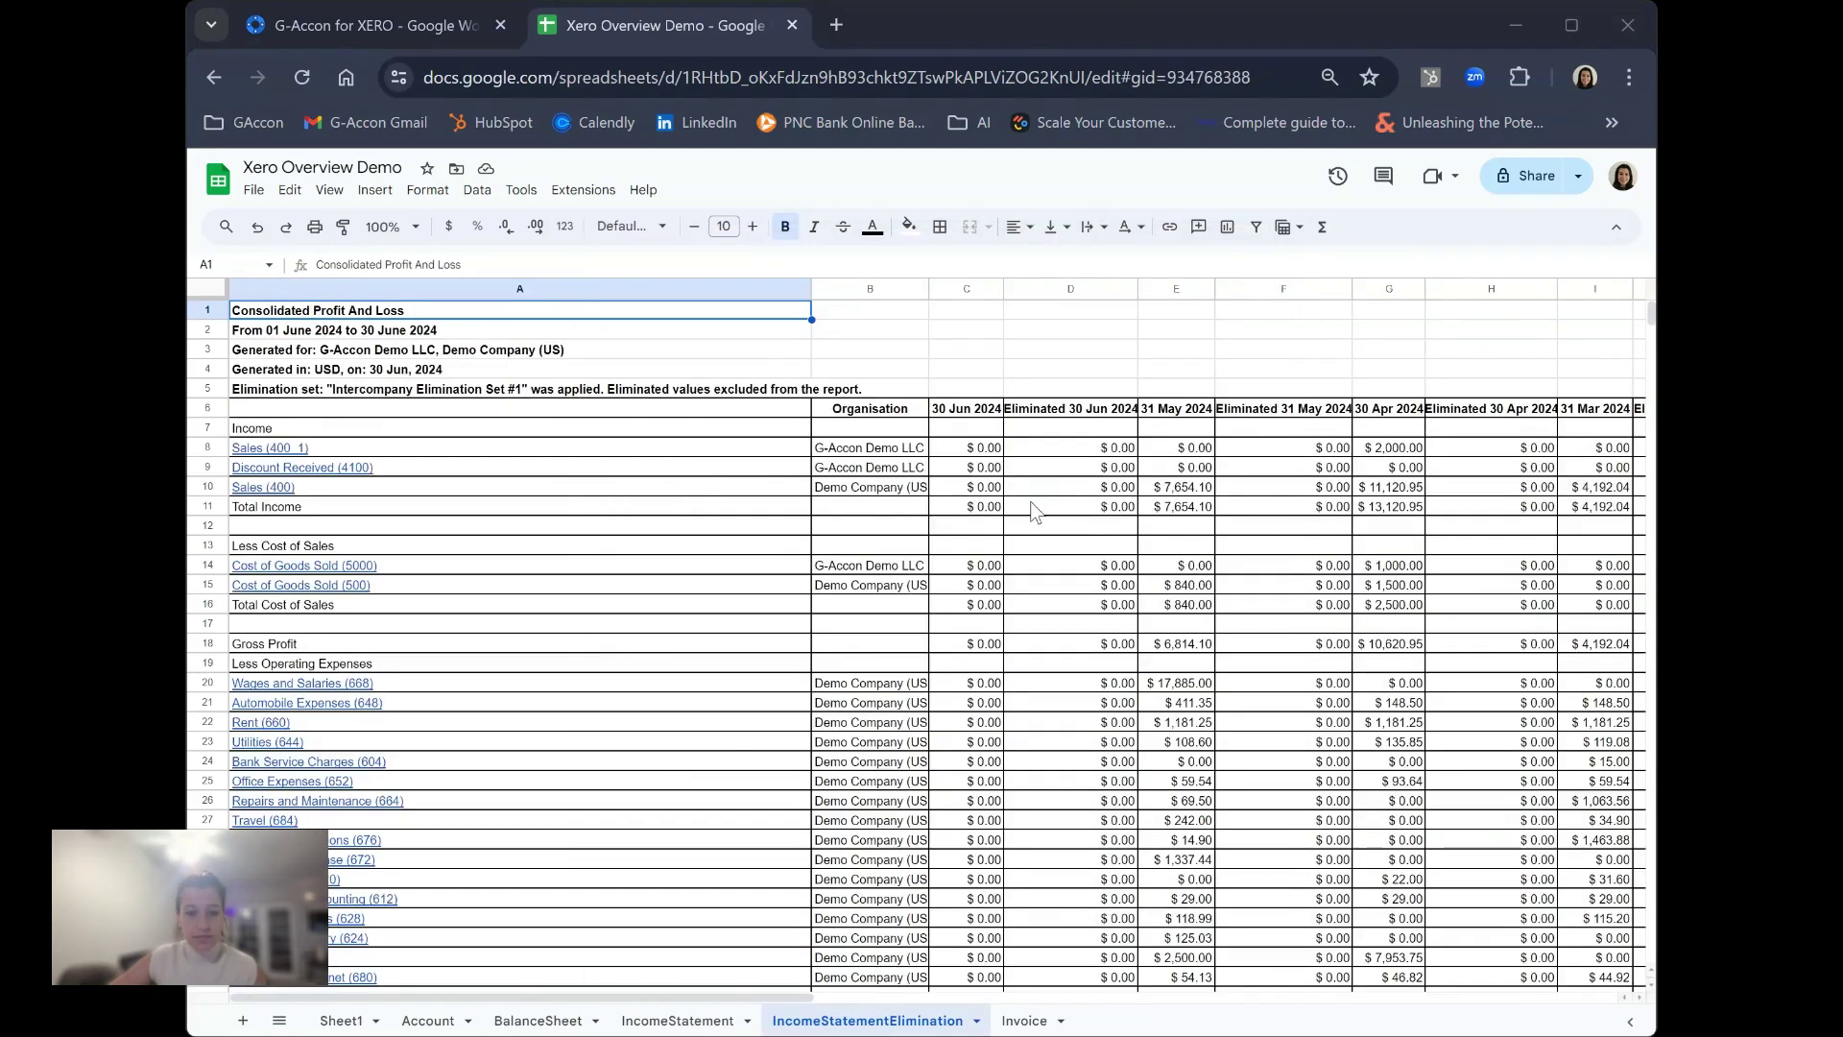
Step: Scroll through the IncomeStatementElimination sheet to inspect the monthly and Eliminated columns
scroll(1001, 500, "down", 2)
scroll(1001, 501, "right", 4)
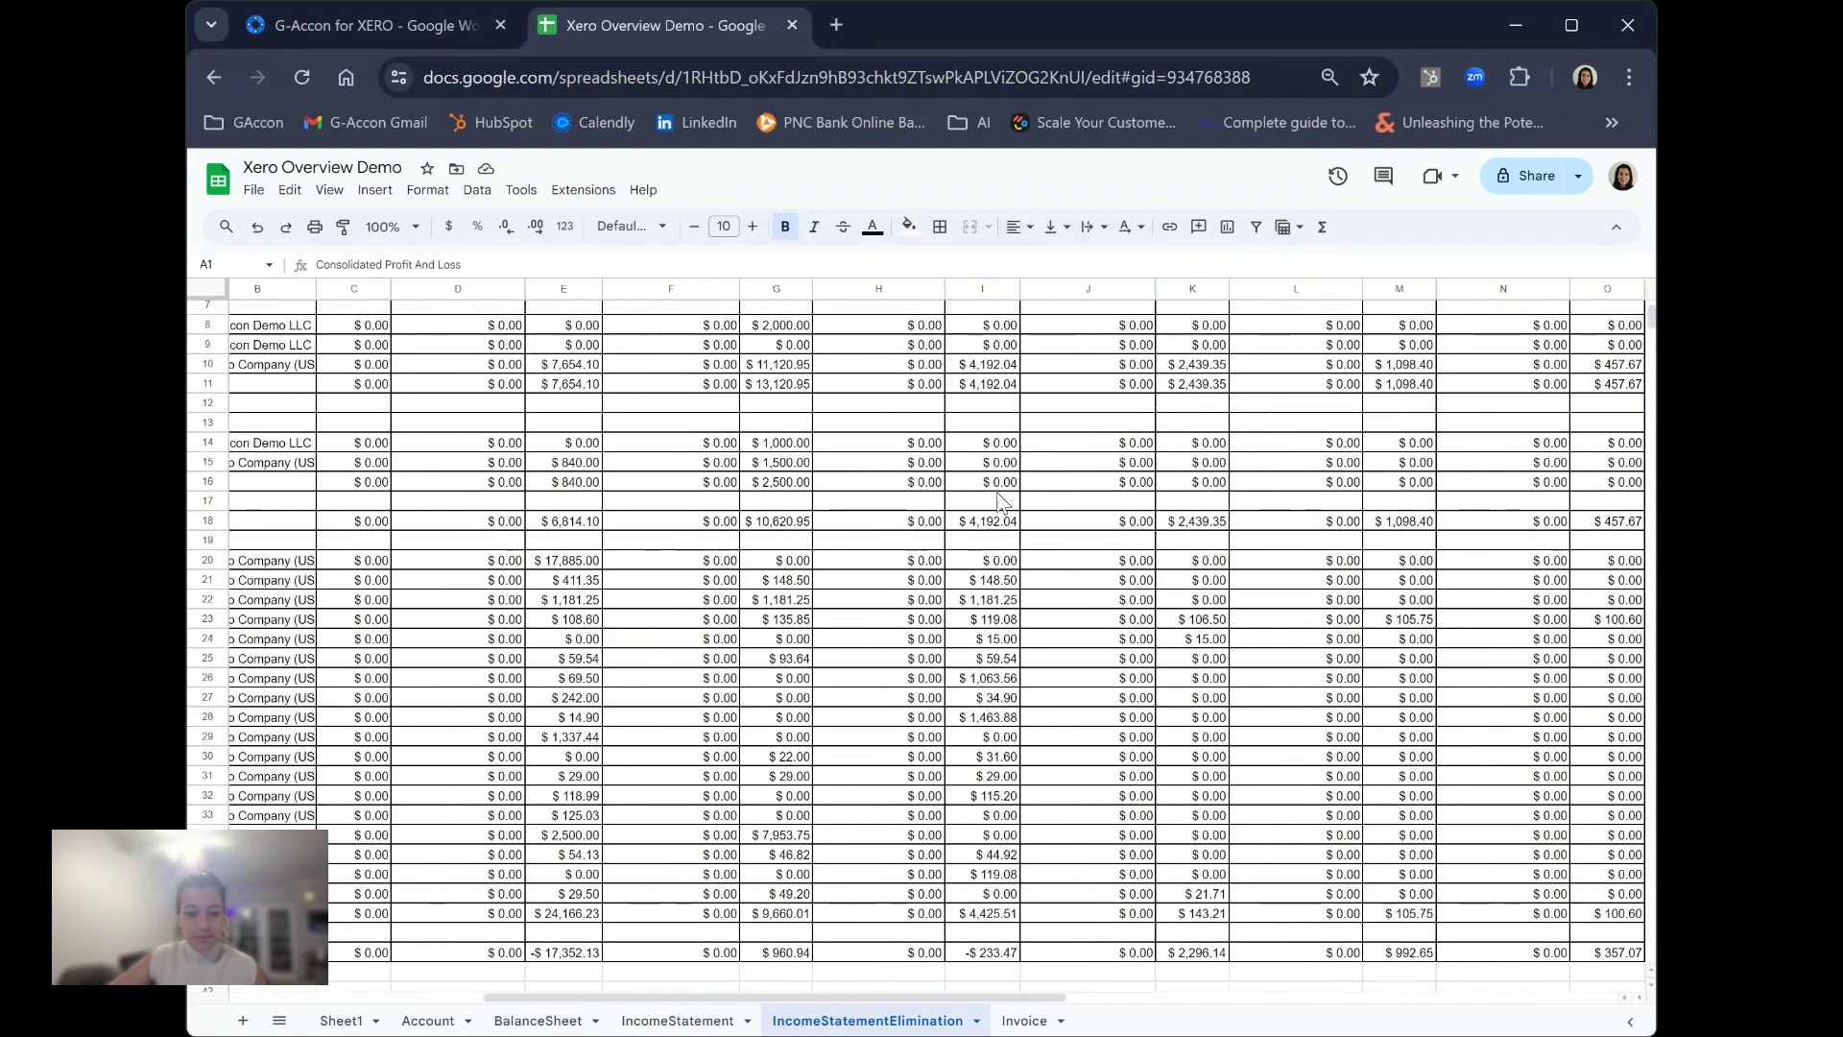
scroll(1001, 501, "up", 2)
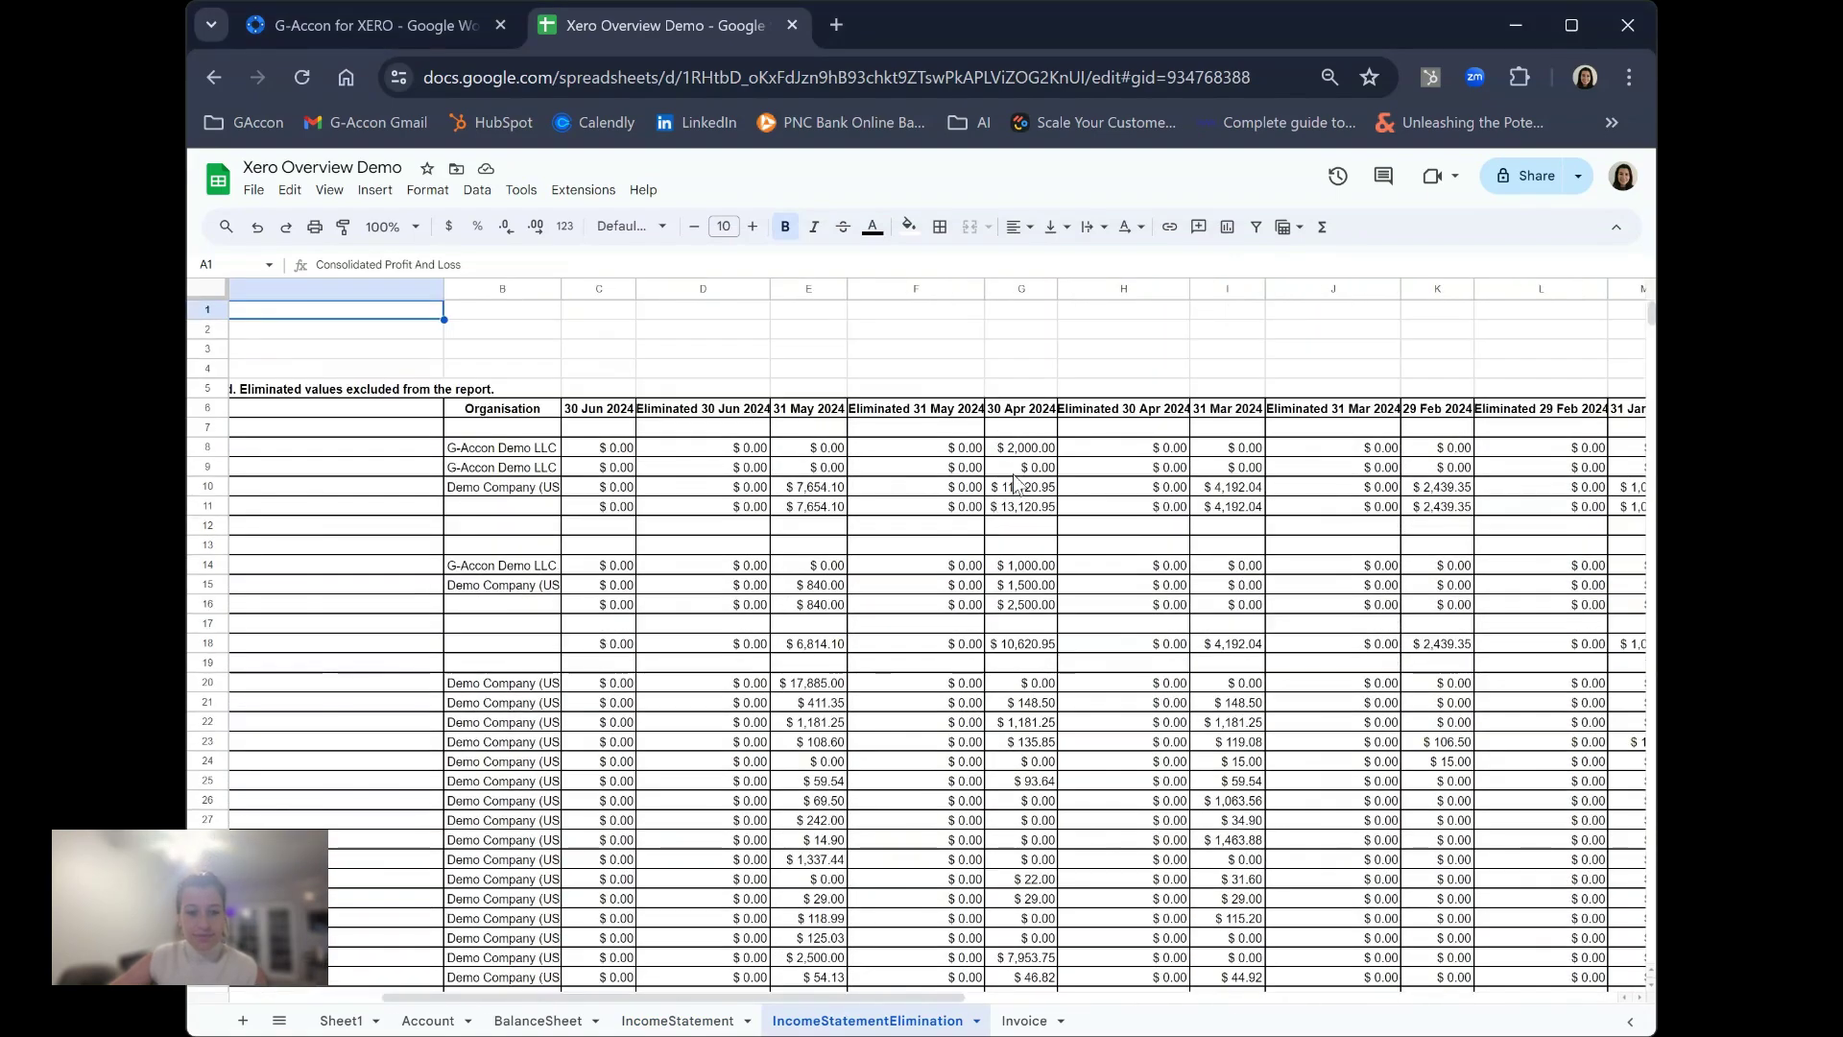
scroll(998, 497, "right", 9)
scroll(1020, 483, "left", 12)
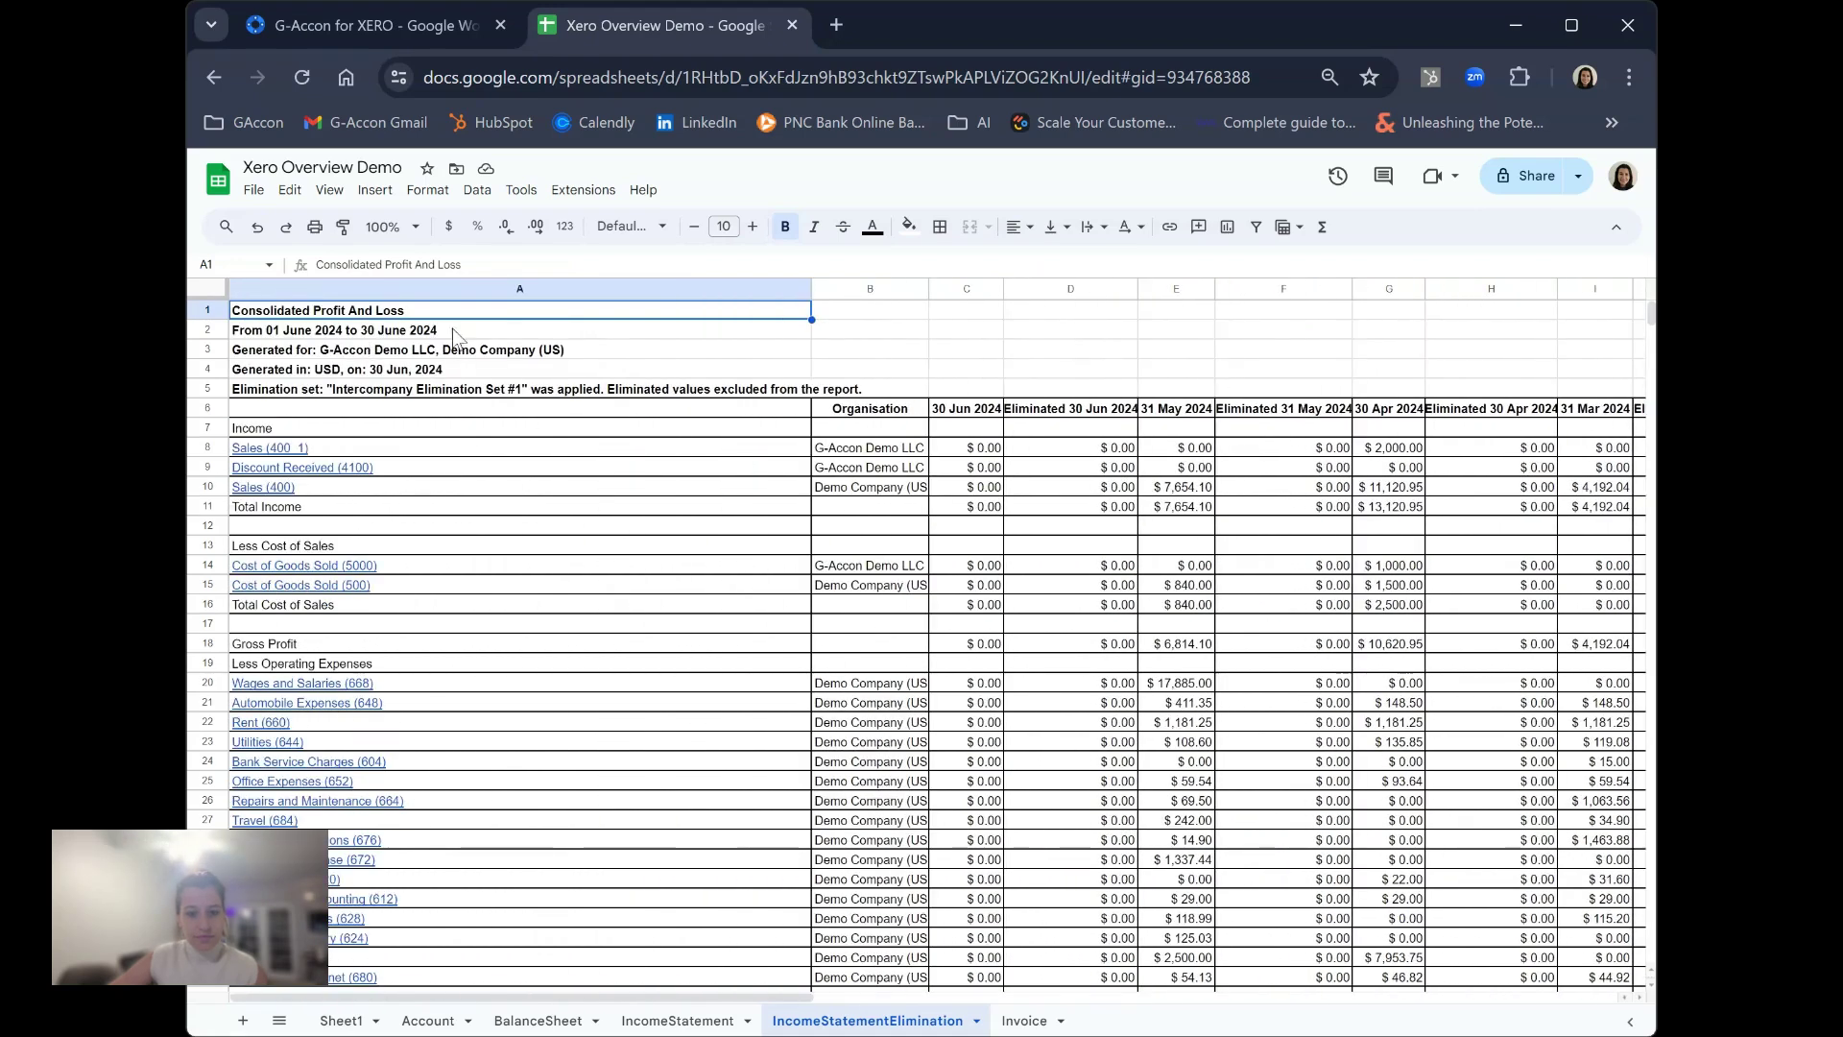
Step: Open the Edit Templates panel for the current sheet
left_click(583, 189)
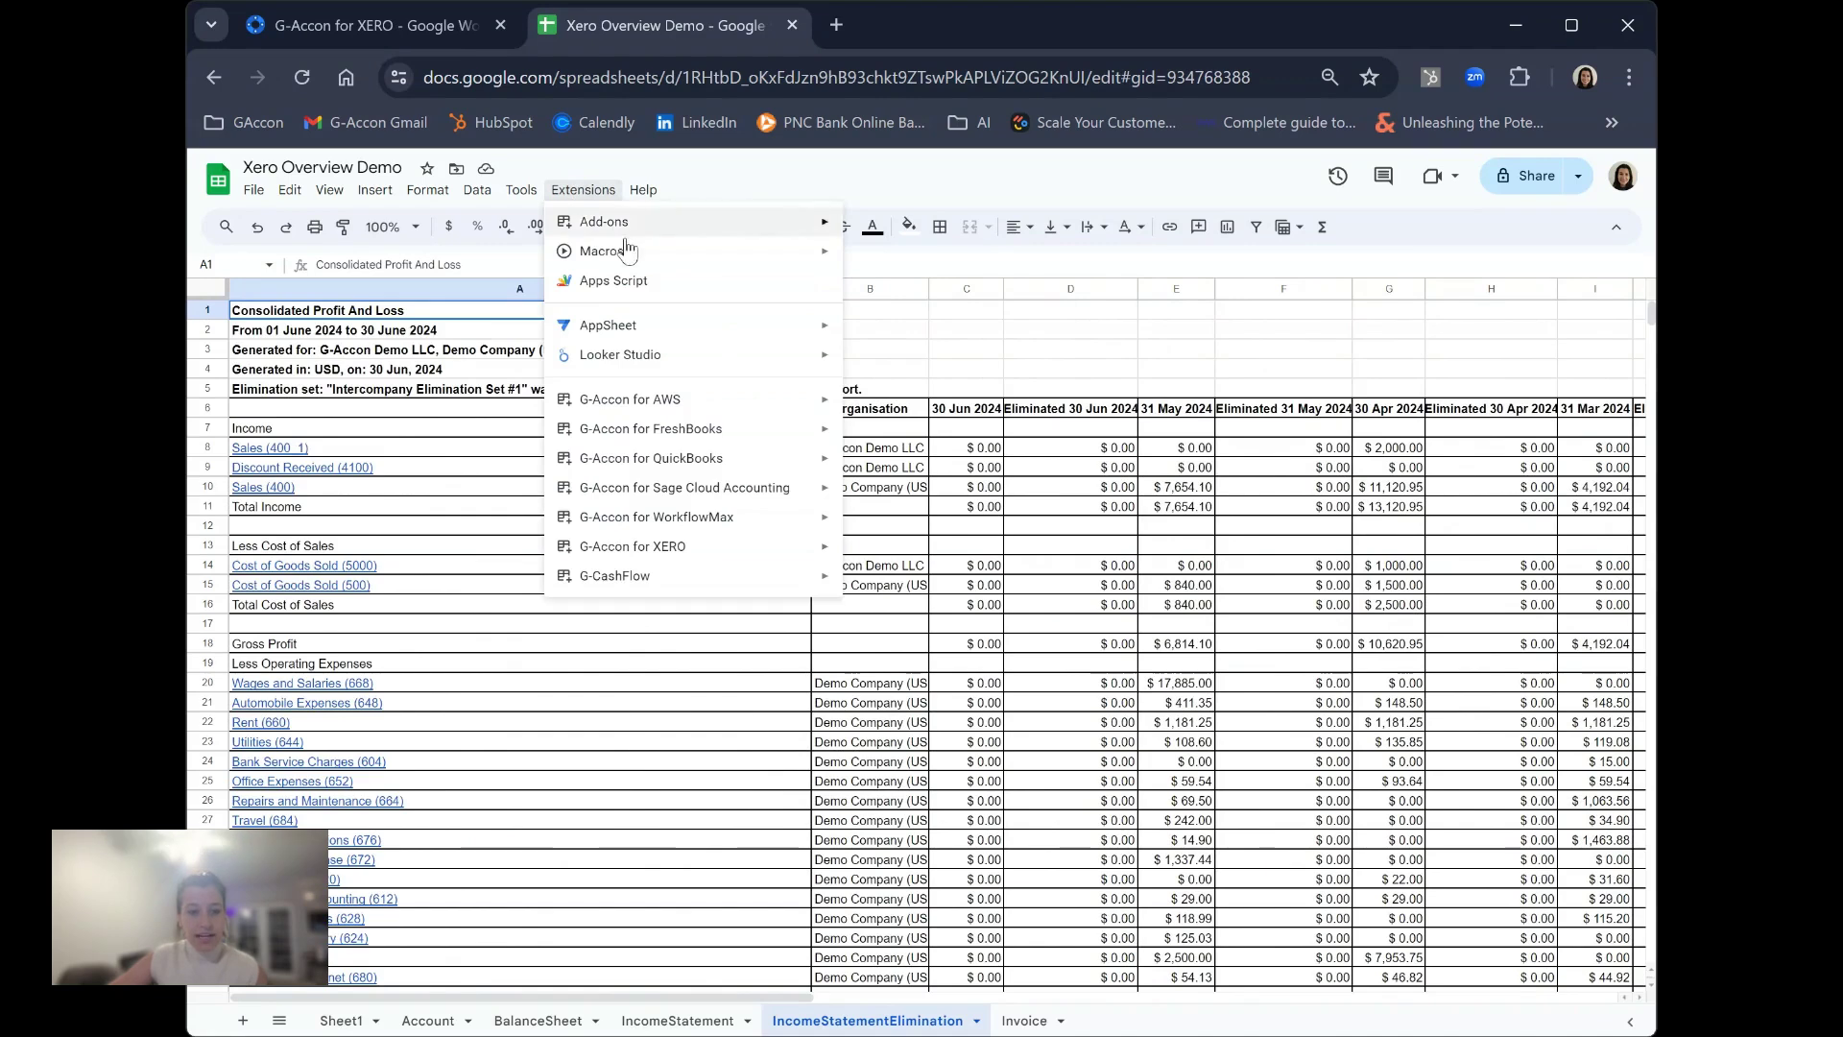
mouse_move(689, 557)
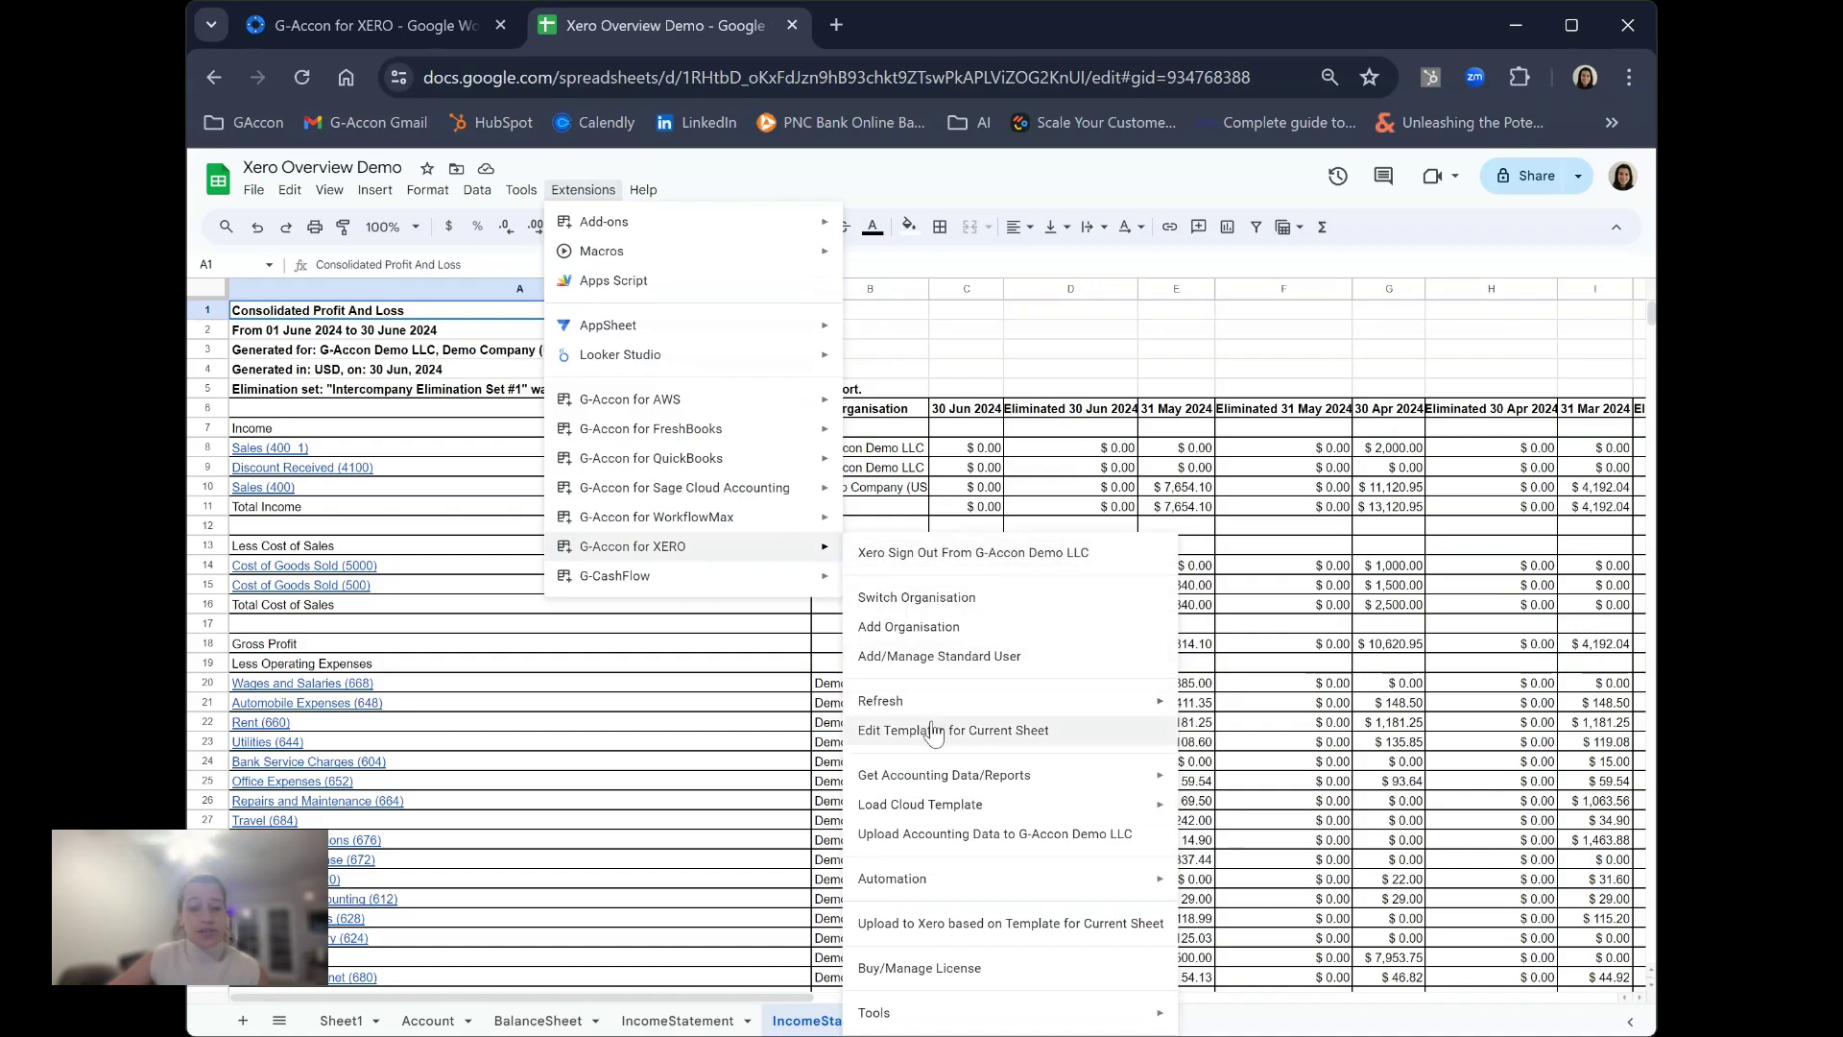
left_click(933, 732)
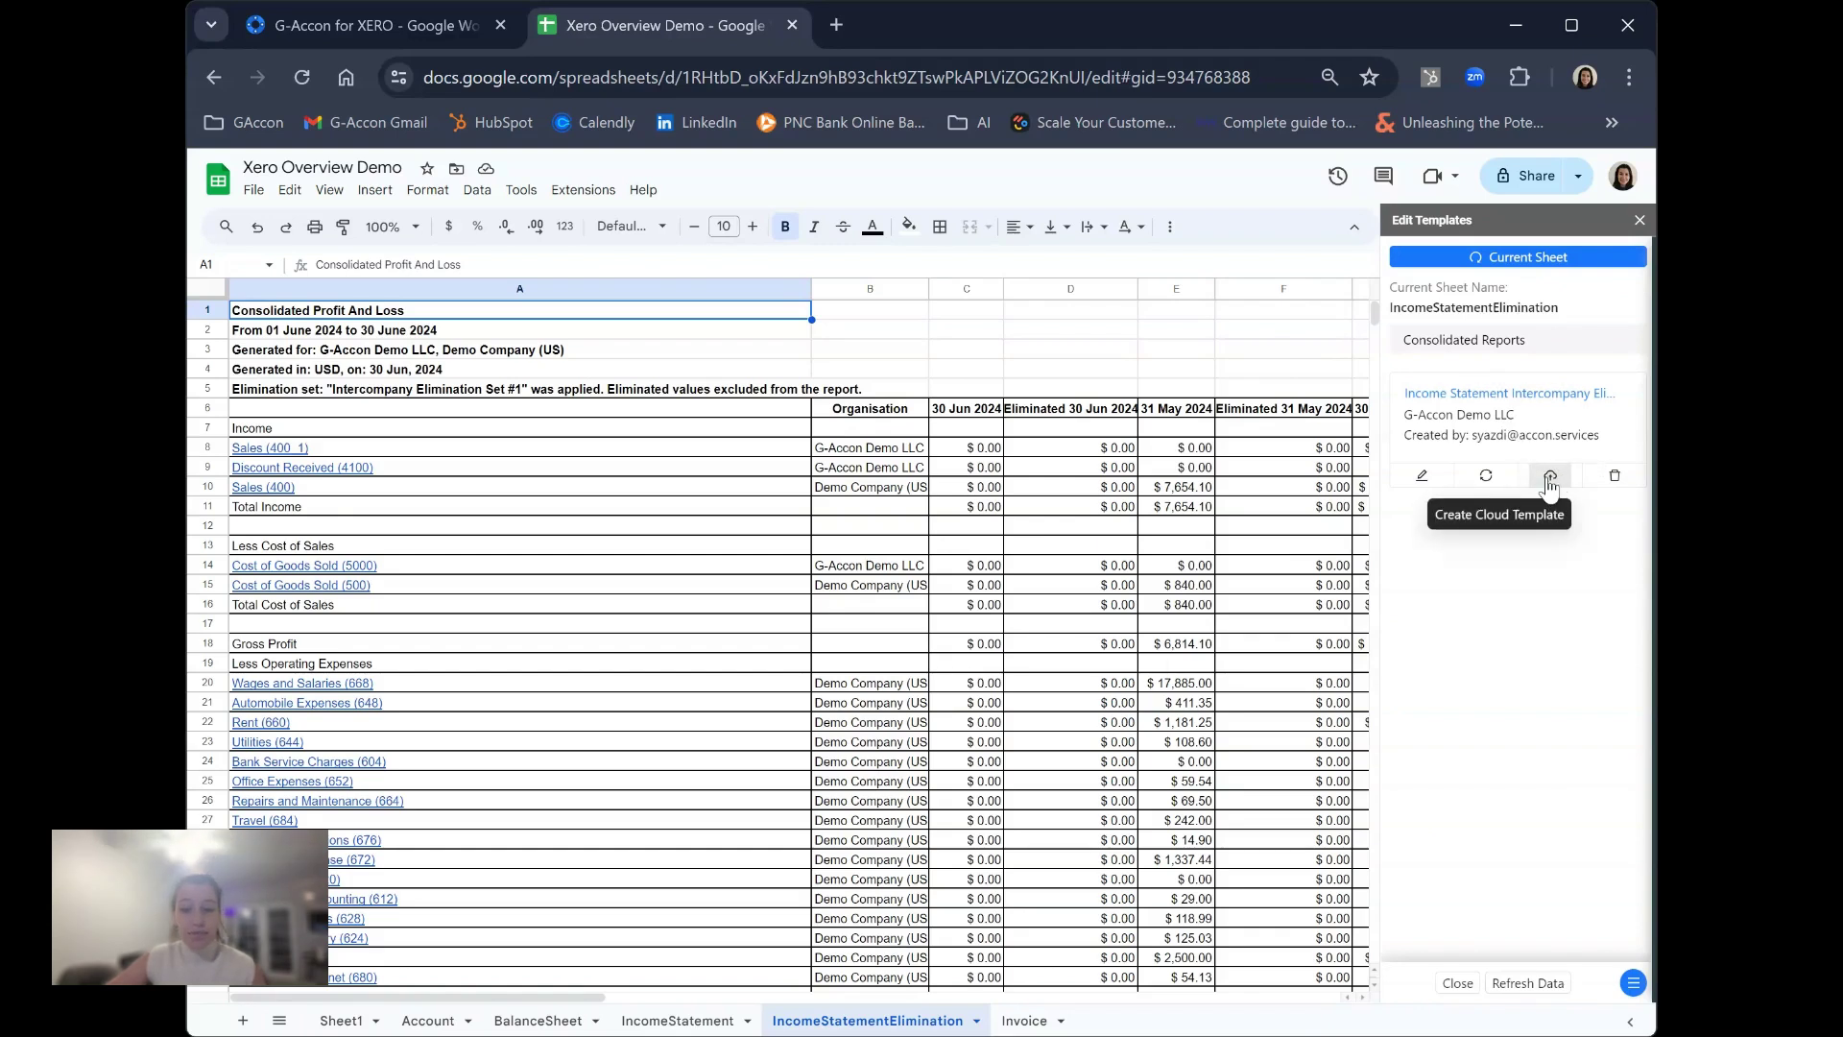
Step: Create cloud template 'Custom Consolidated Income Statement' with description 'demo' and save it
left_click(1550, 477)
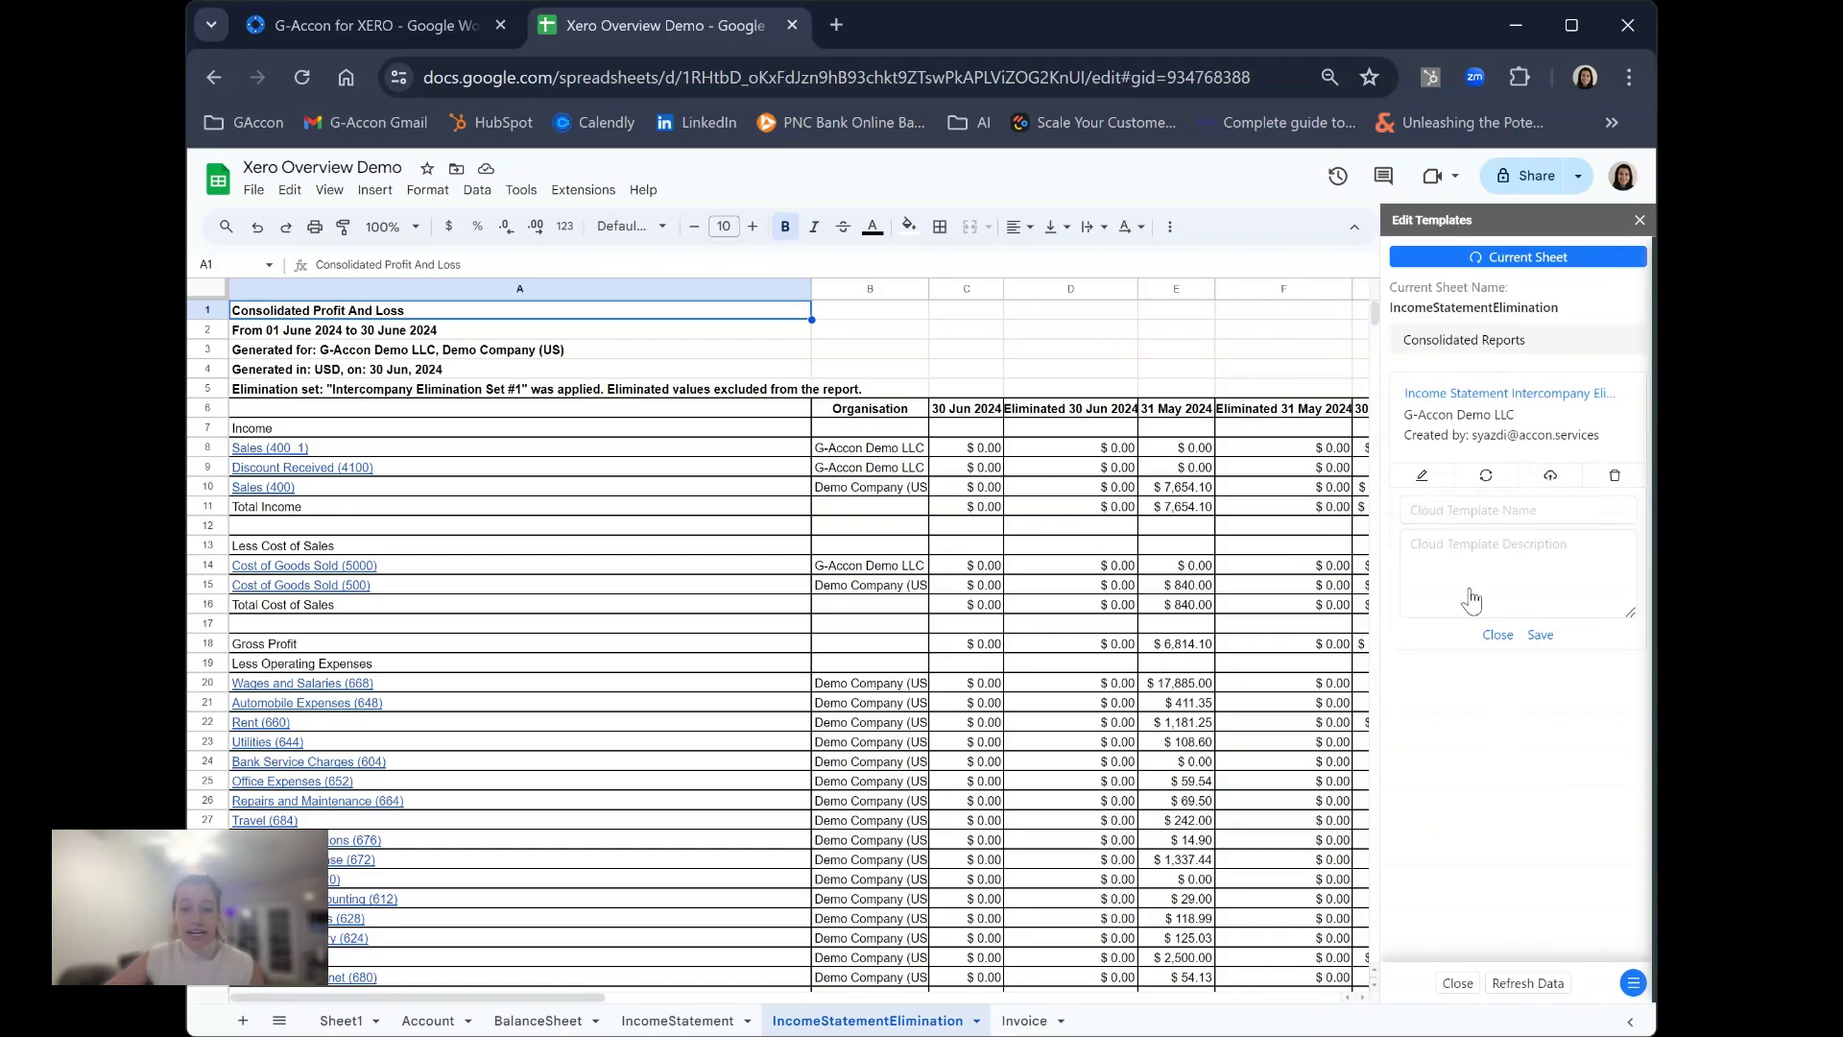
left_click(1452, 511)
type("Cu")
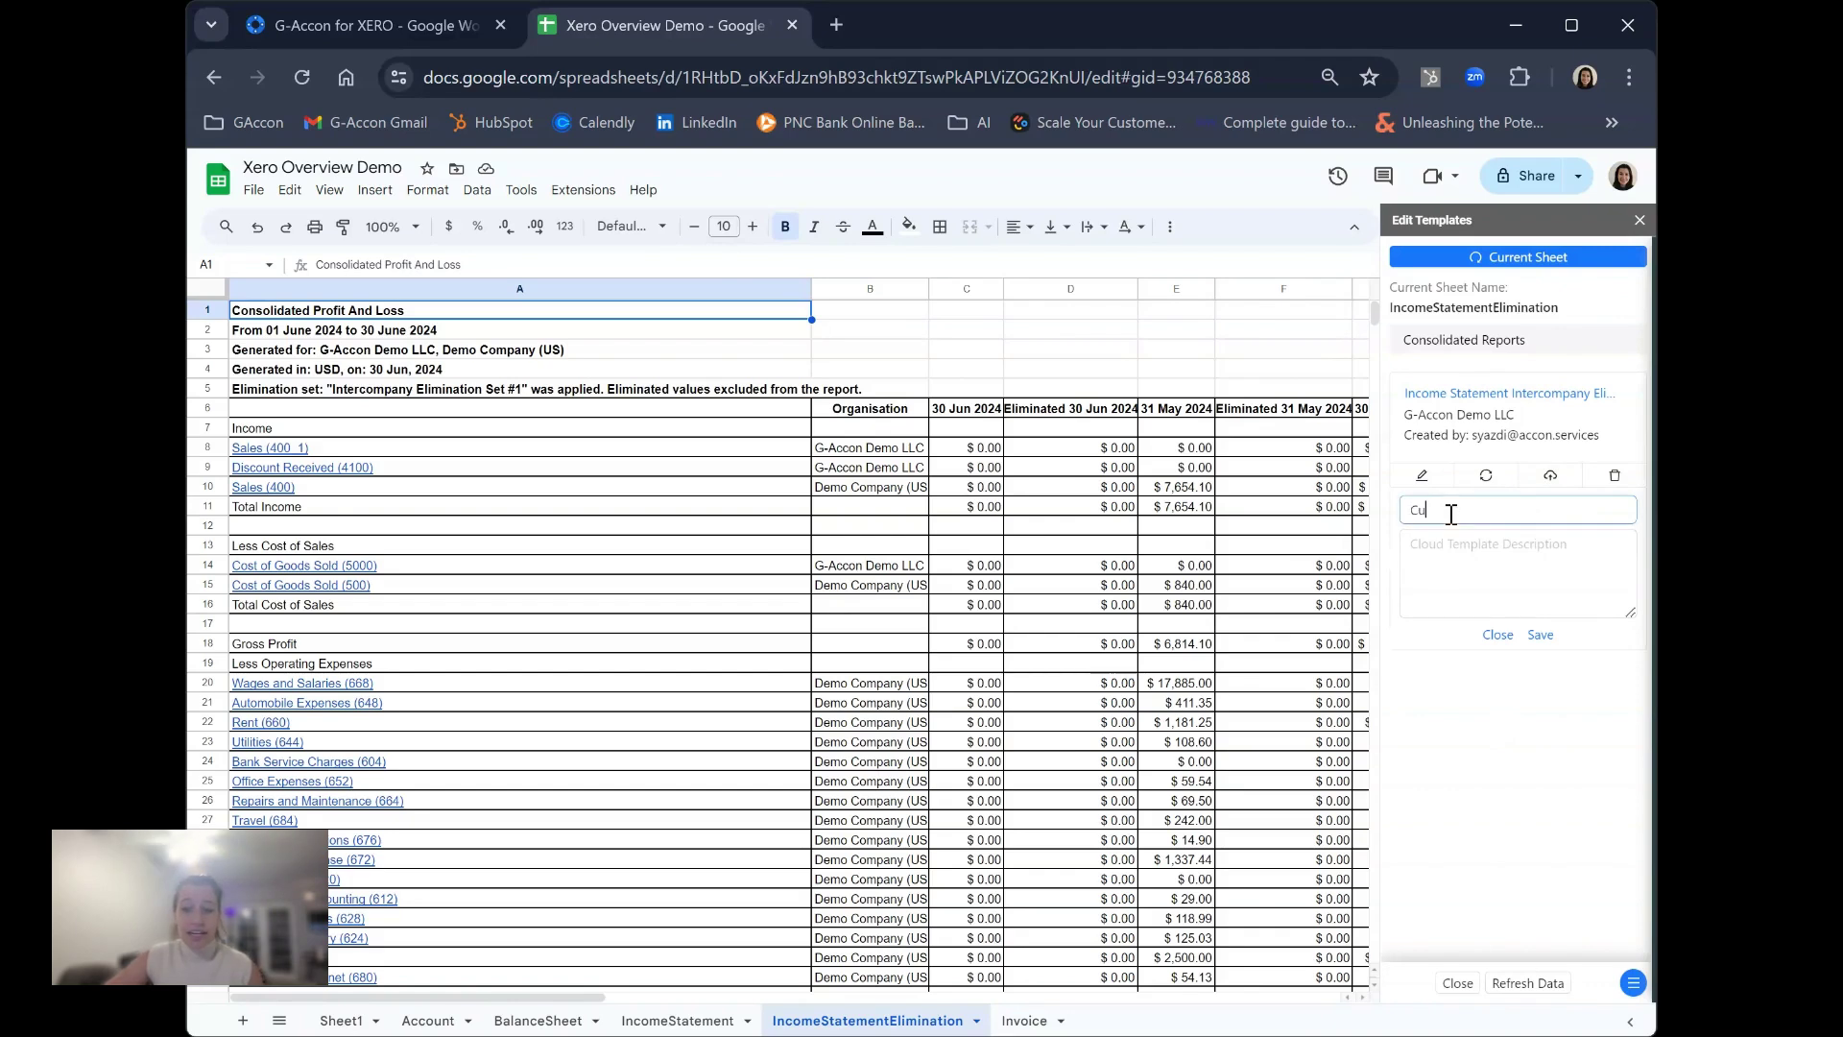
type("stom Consolidate")
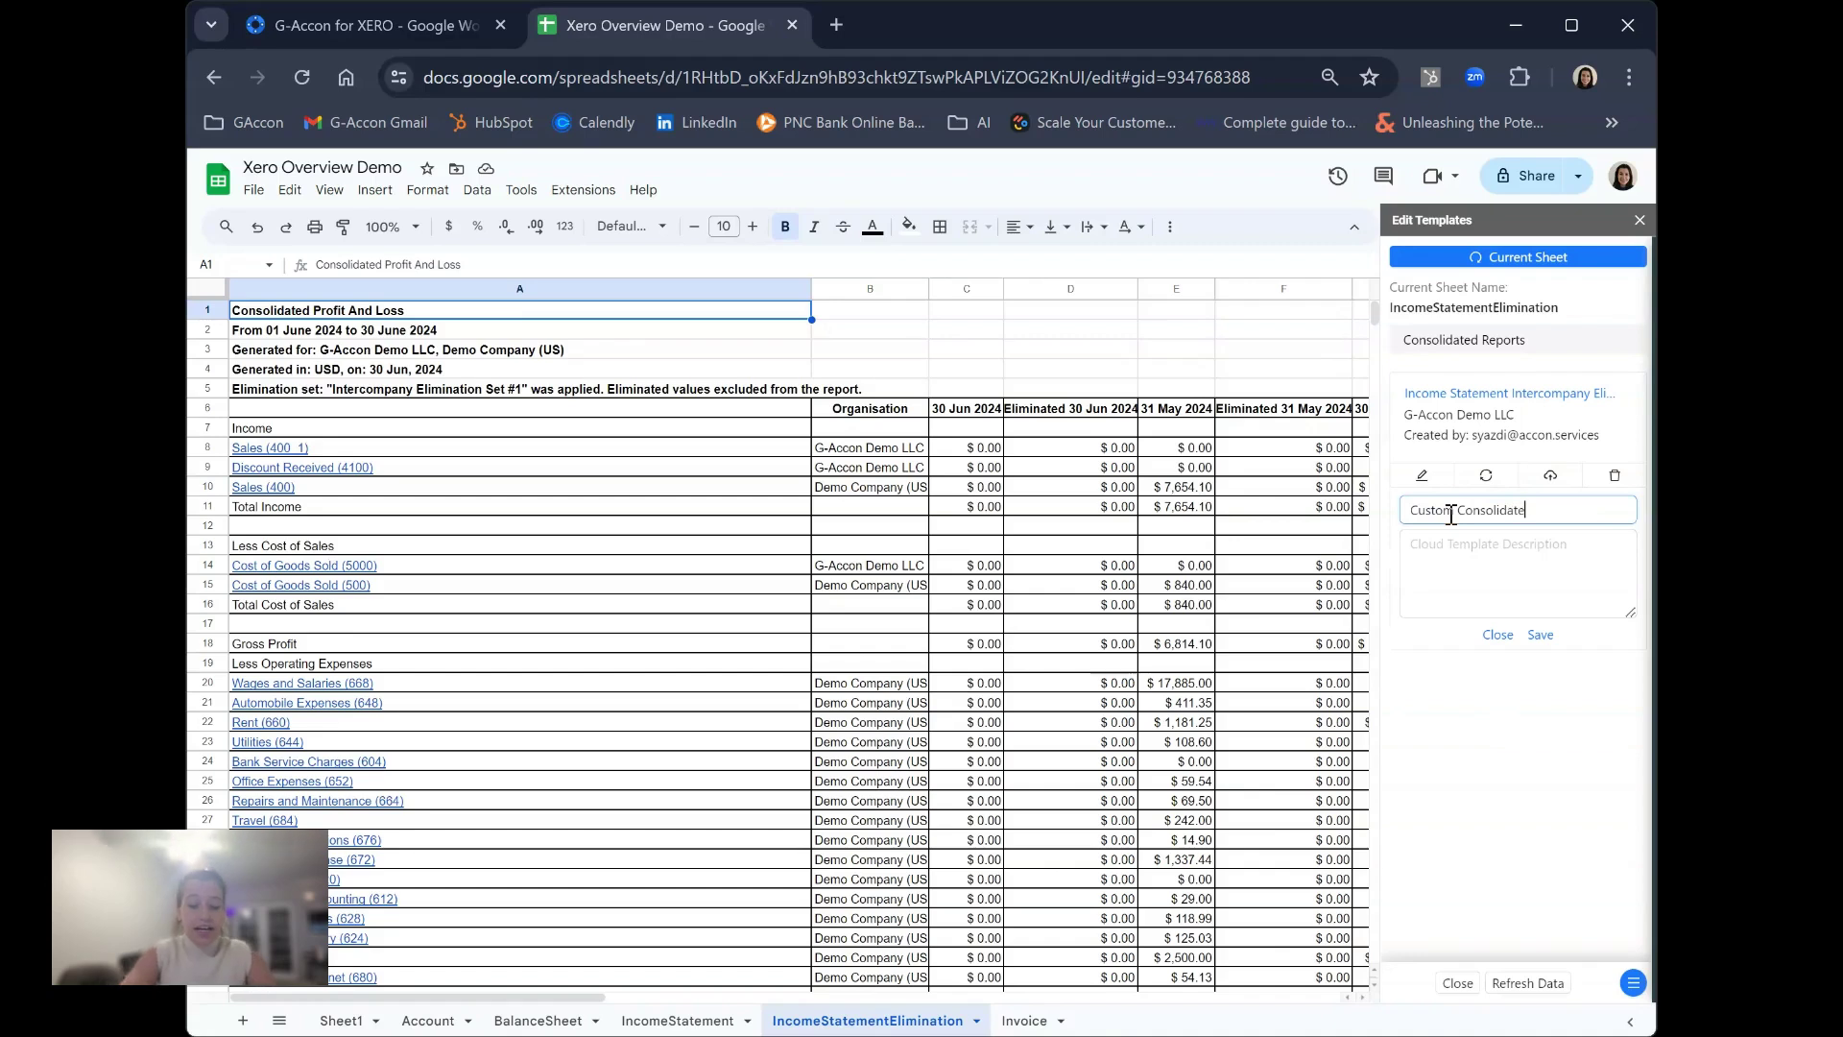
type("d Income Stat")
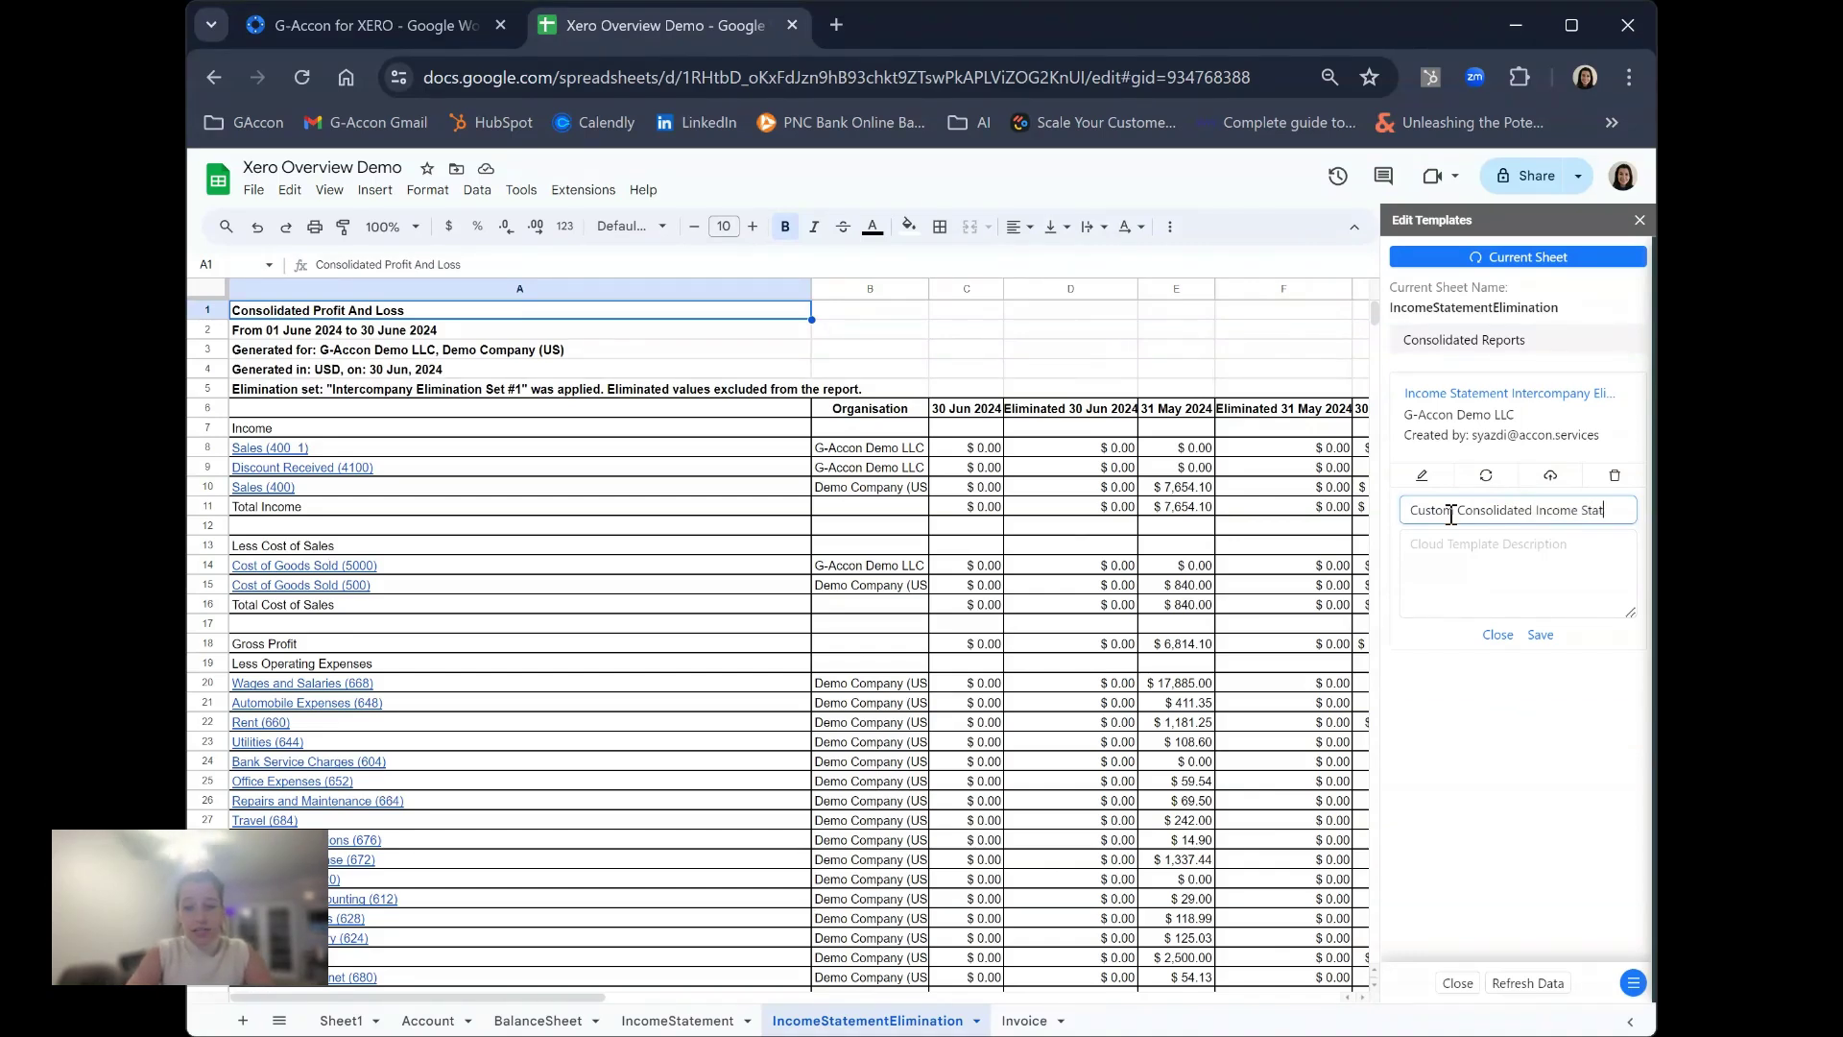
type("ement")
key("Tab")
type("d")
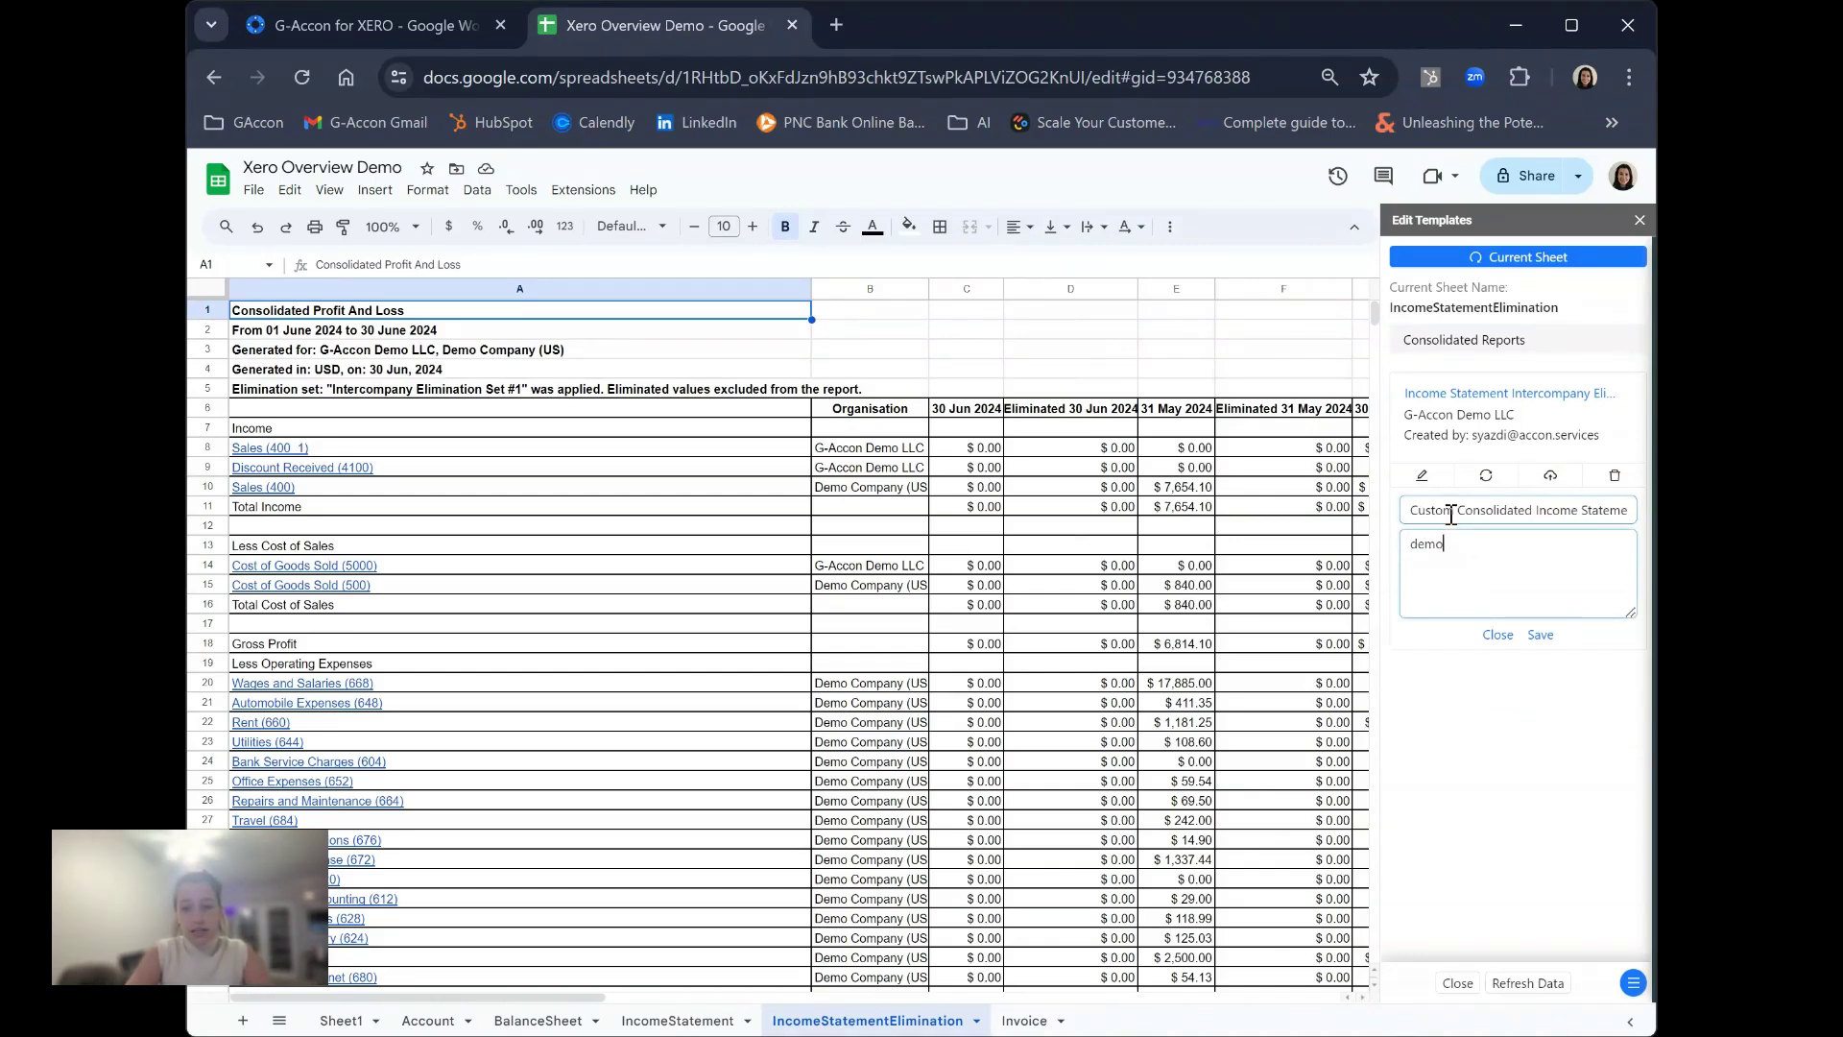
left_click(1540, 637)
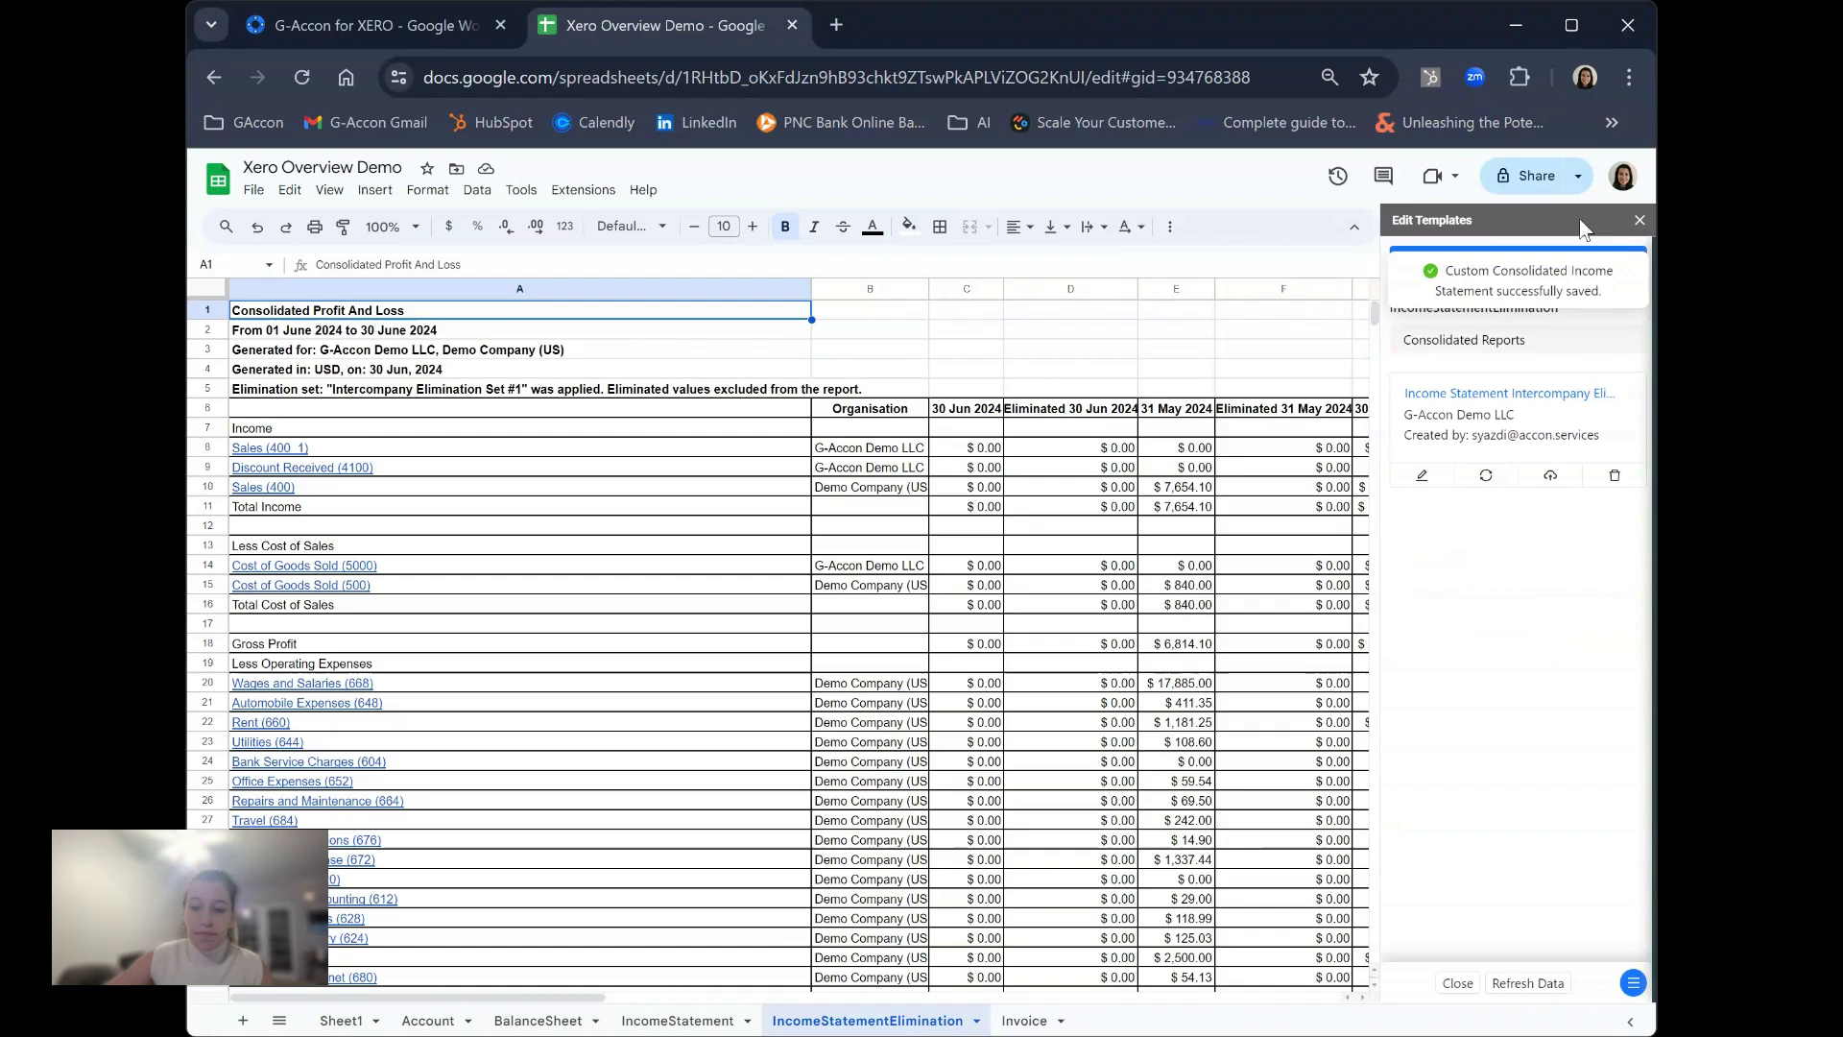
Step: Close the sidebar and find the new template on the last page of the Workspace Cloud Template Library
left_click(1640, 220)
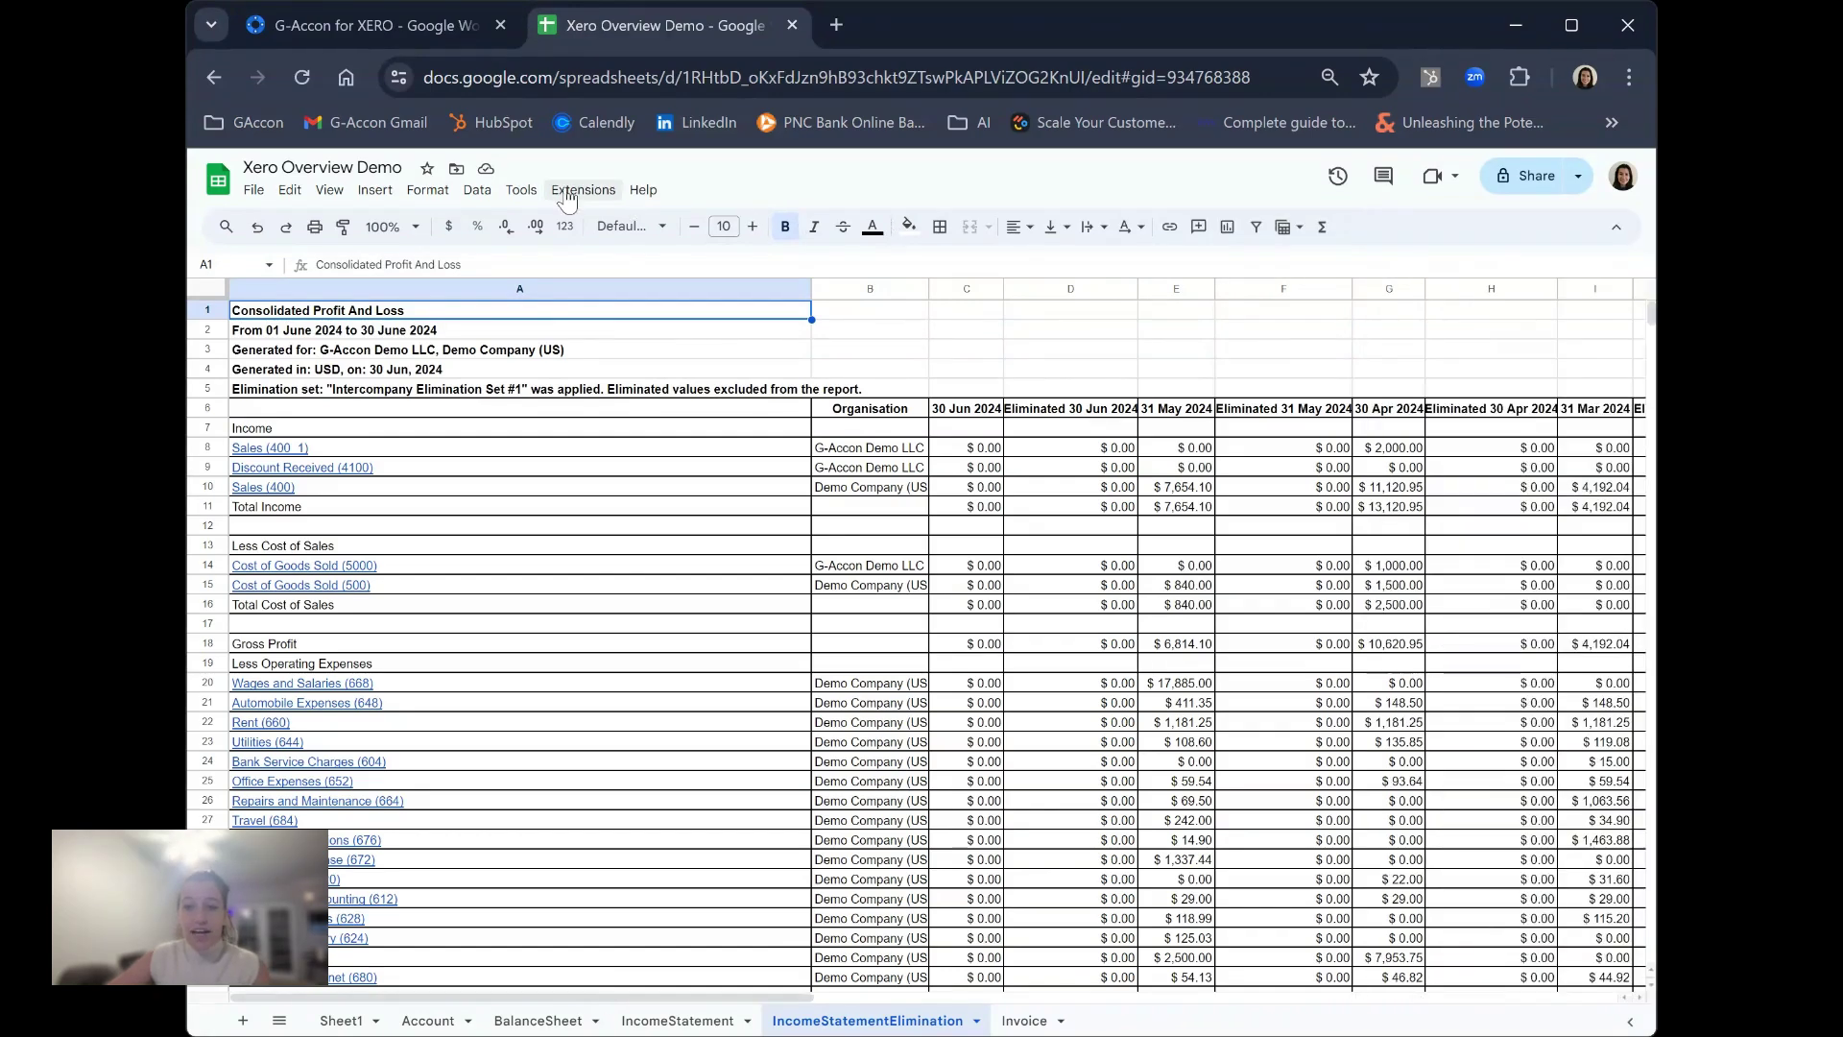
left_click(567, 192)
mouse_move(663, 550)
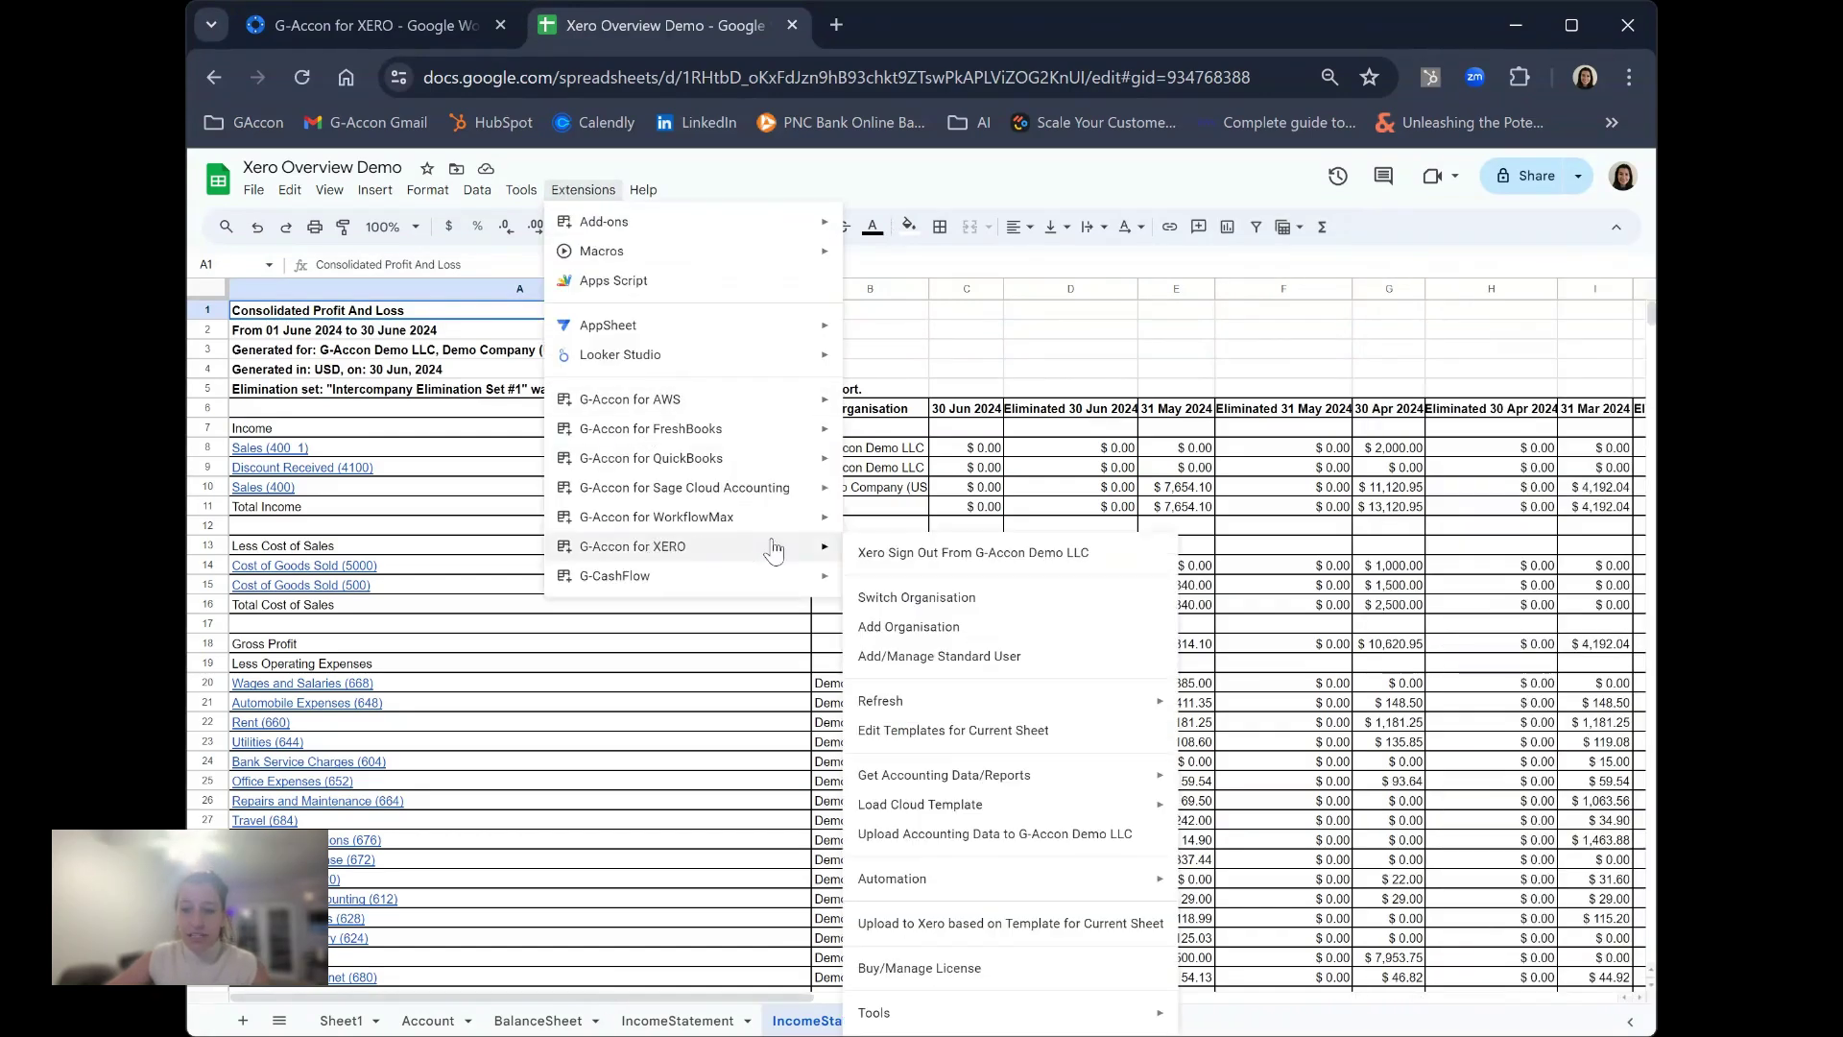
mouse_move(960, 805)
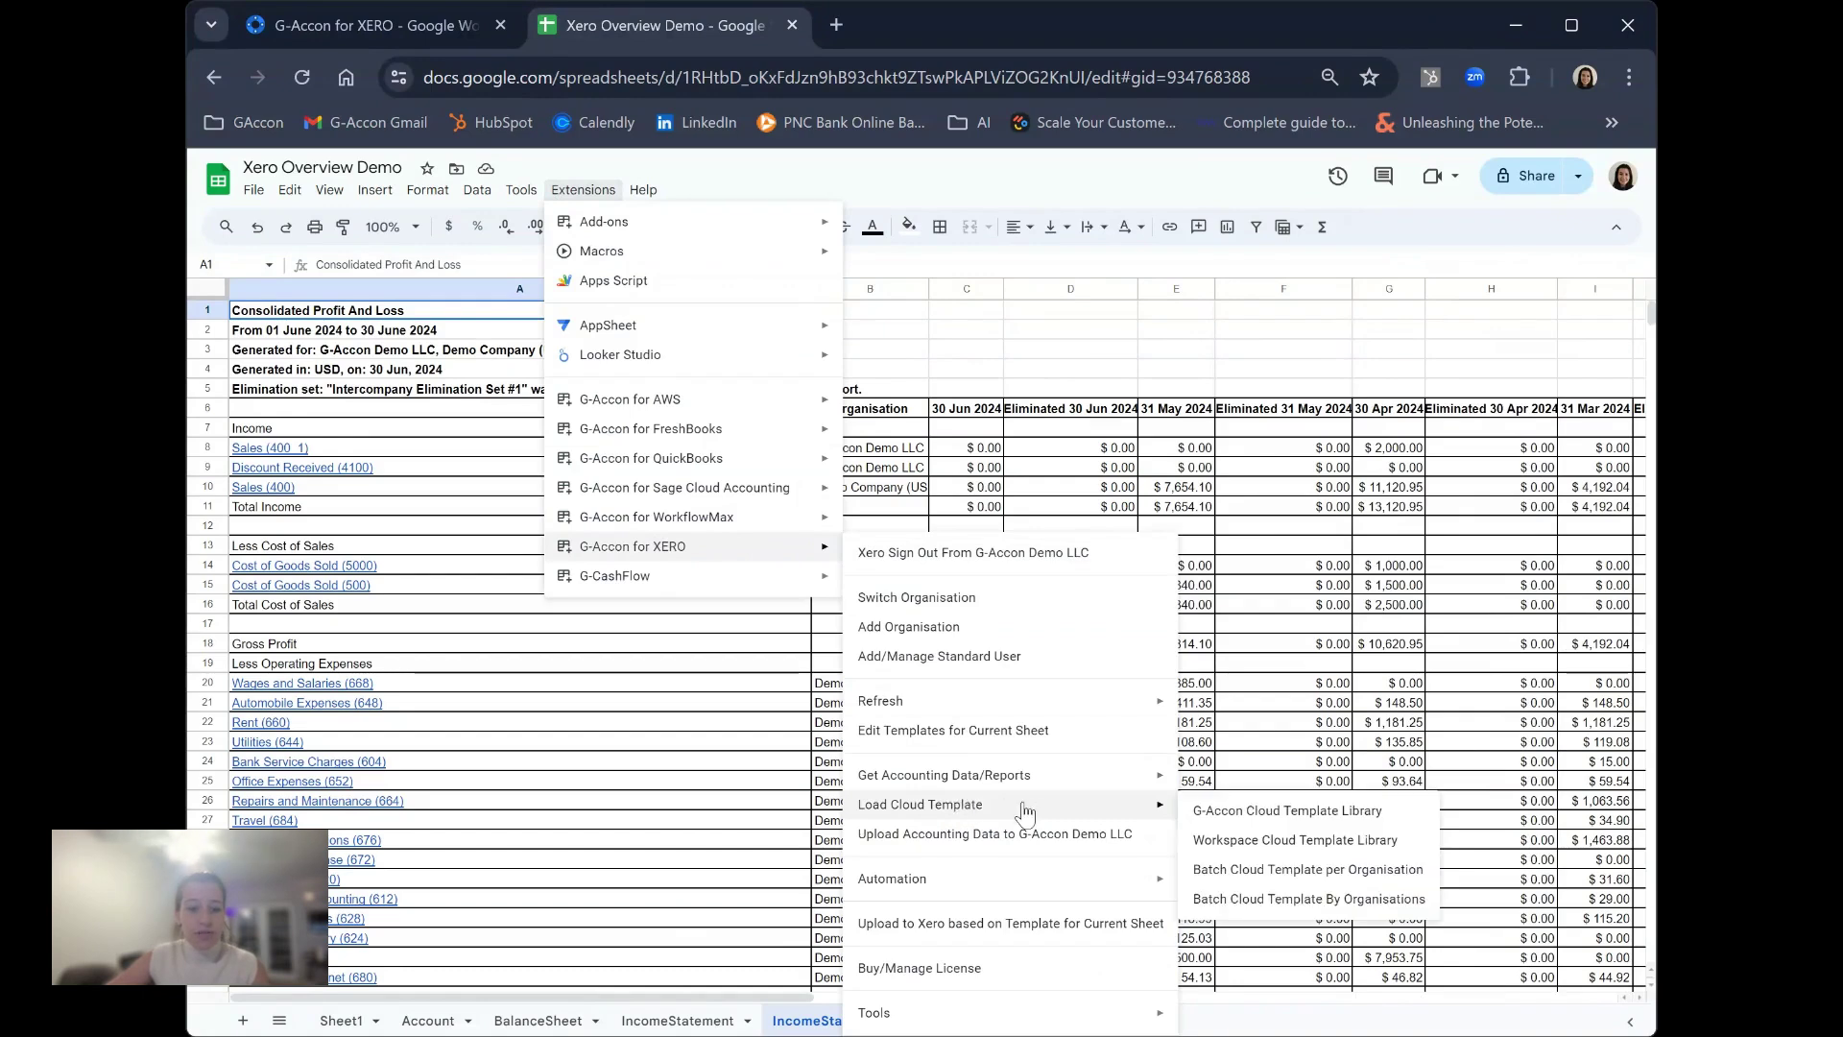
left_click(1223, 843)
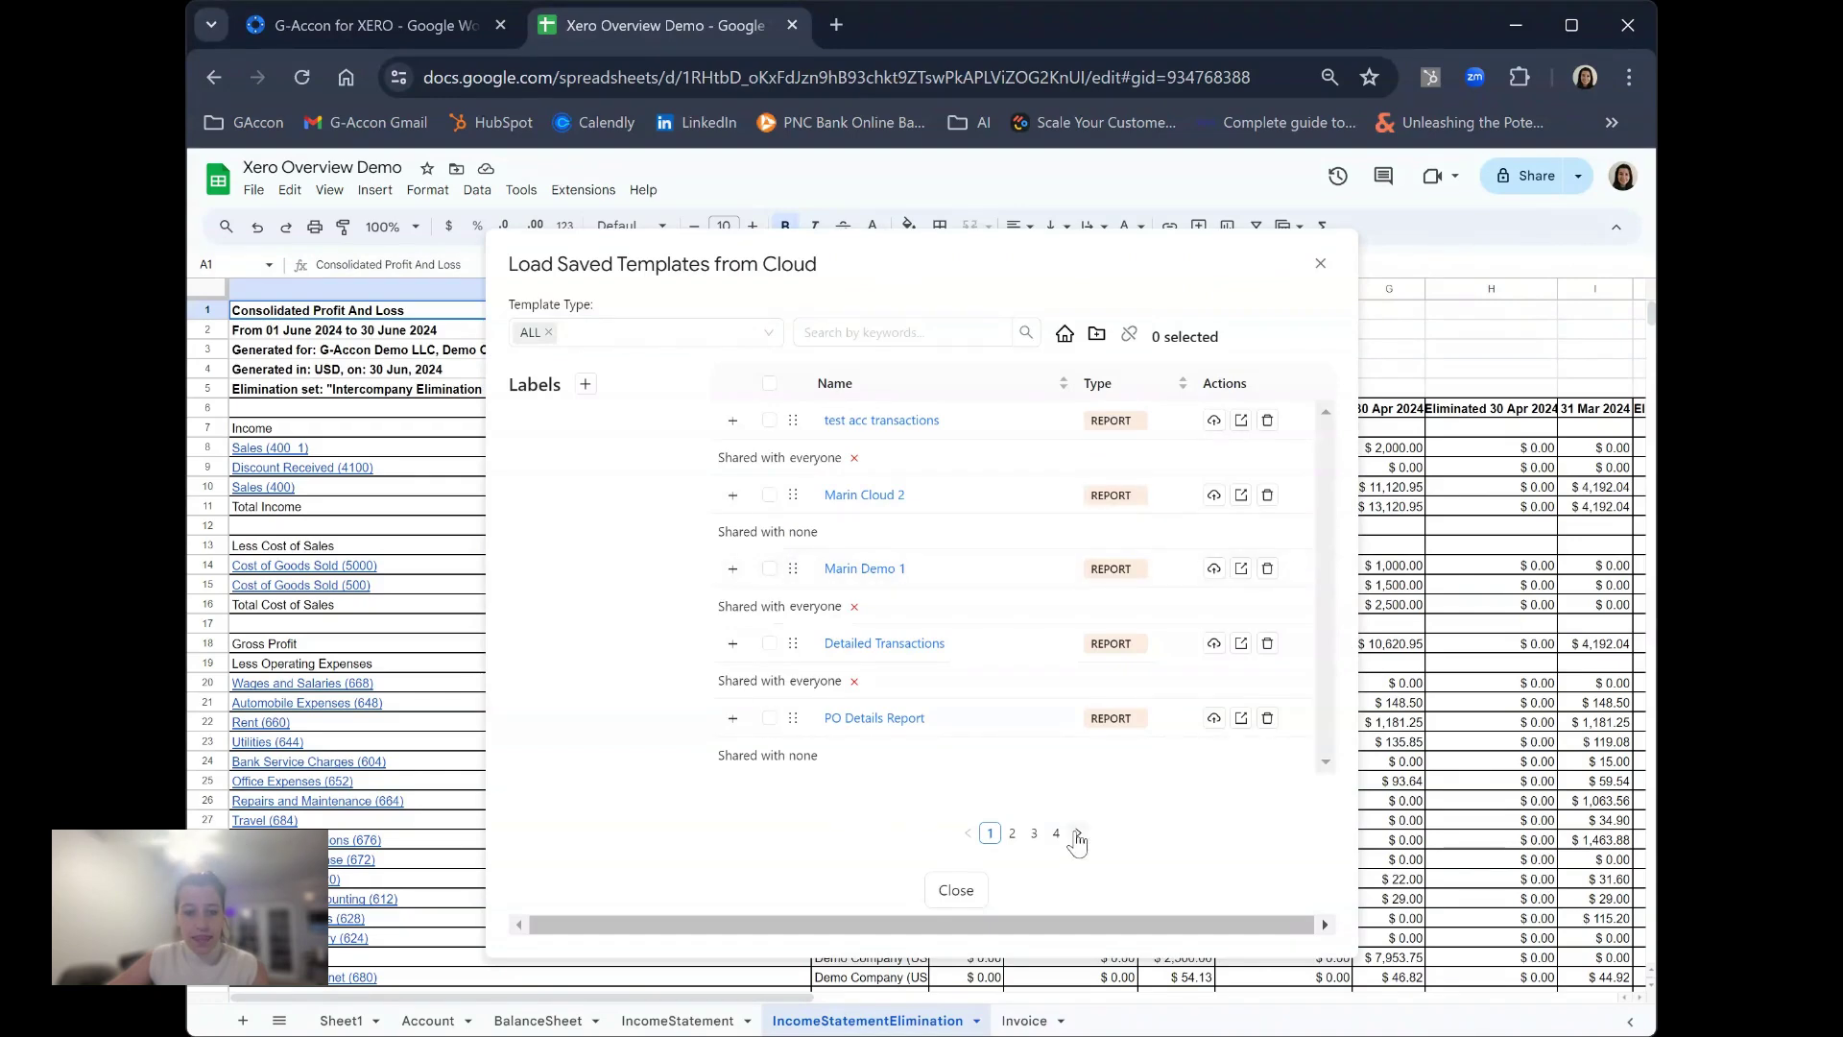
left_click(1058, 834)
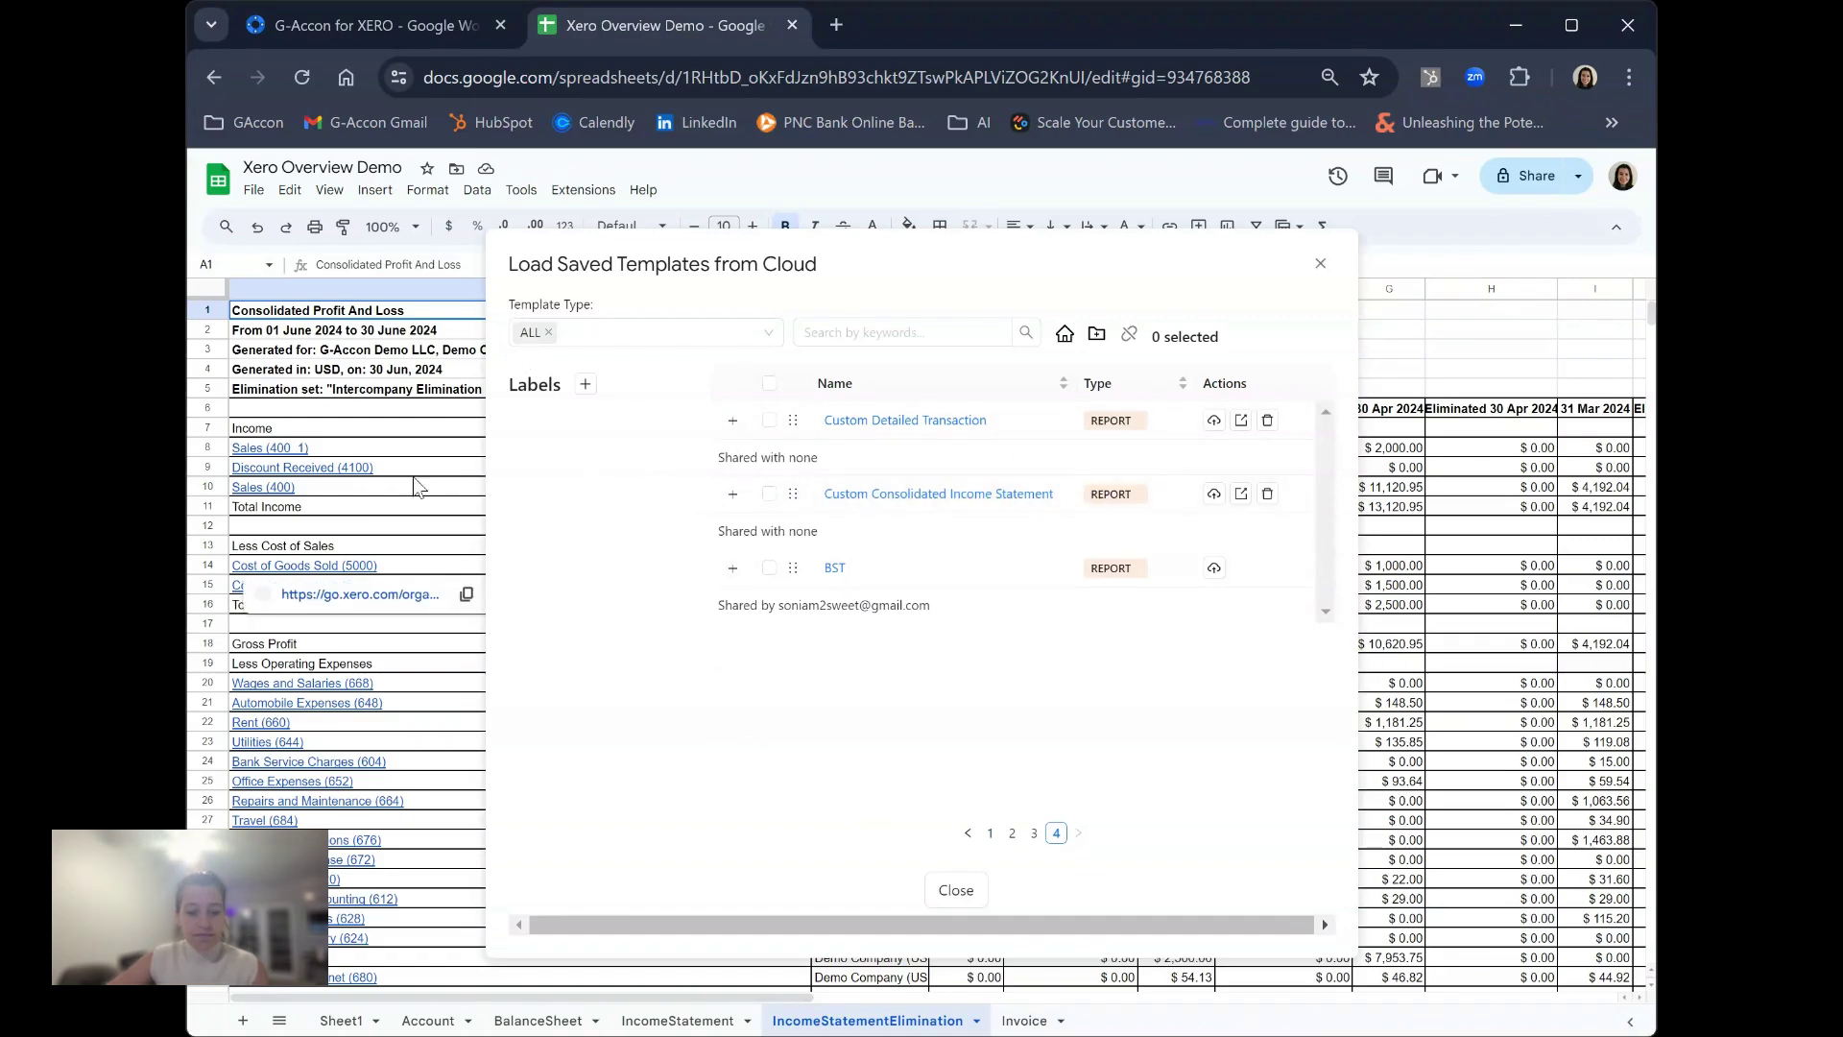
Step: Close the template library and reopen the G-Accon for XERO menu to reach Automation
left_click(1320, 265)
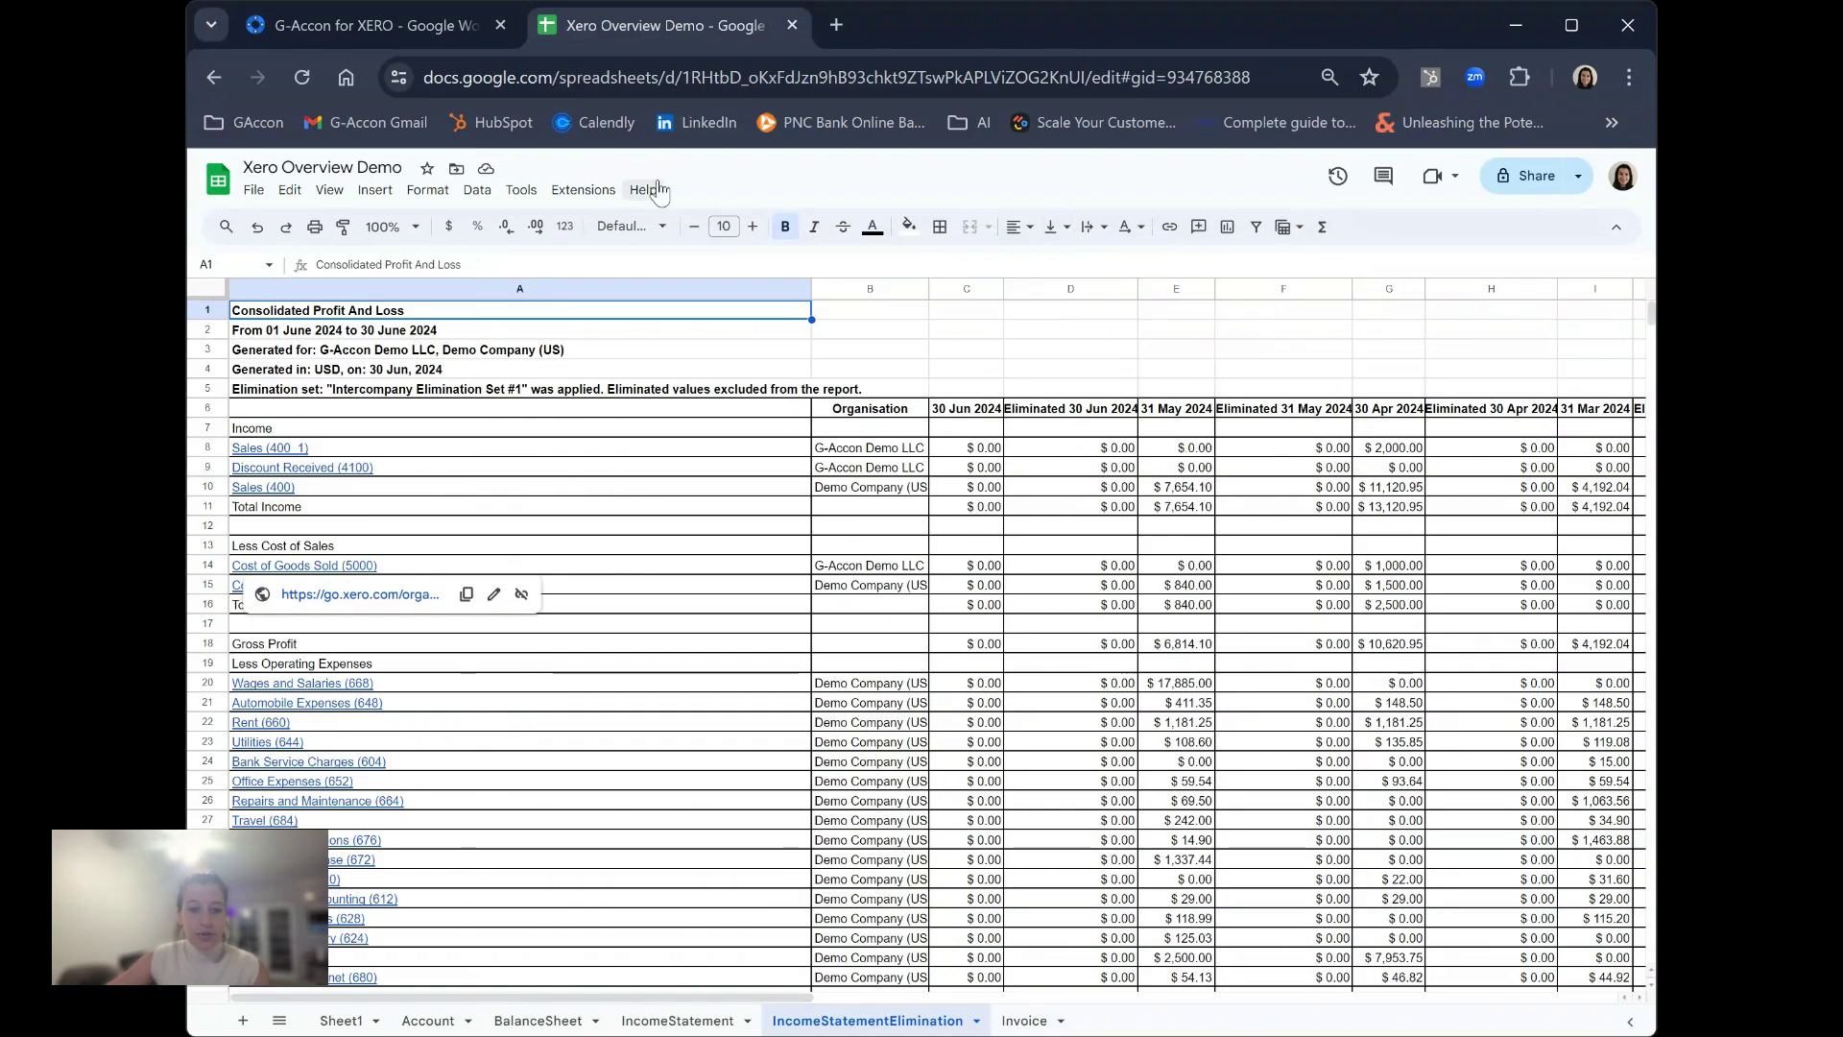
left_click(583, 189)
mouse_move(816, 549)
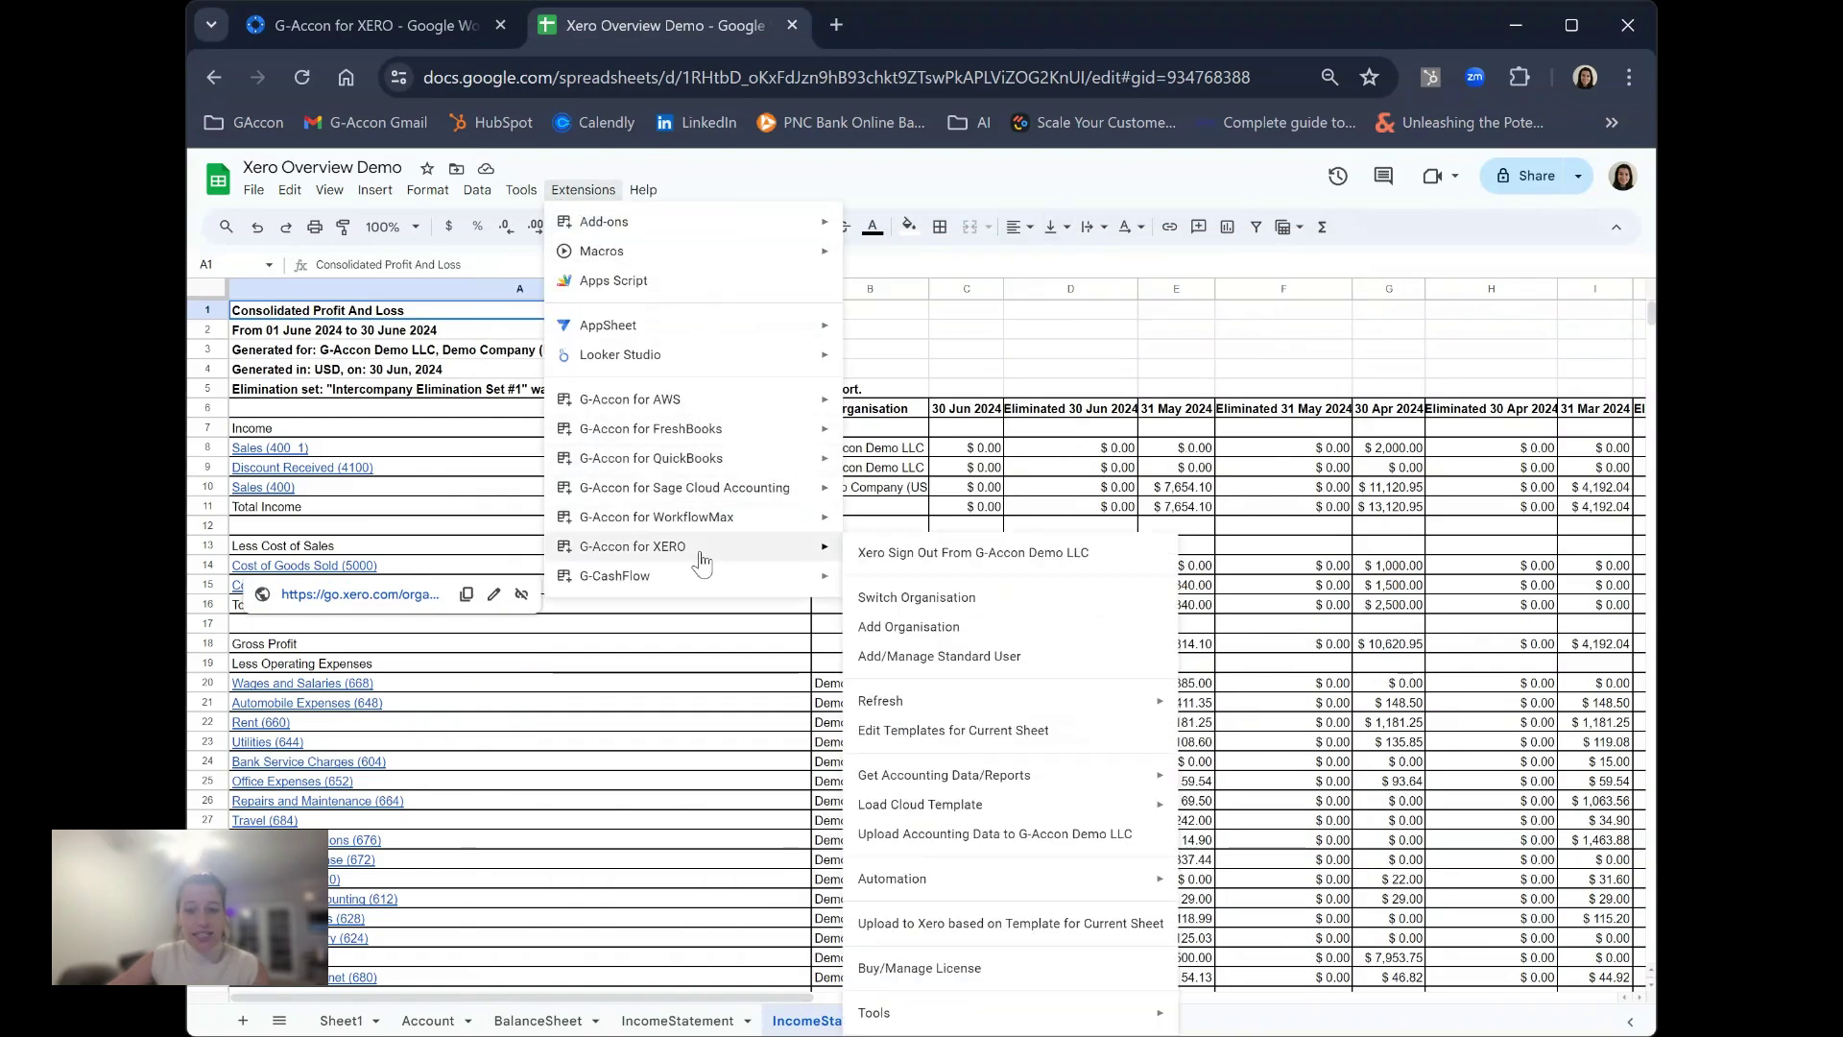
mouse_move(948, 805)
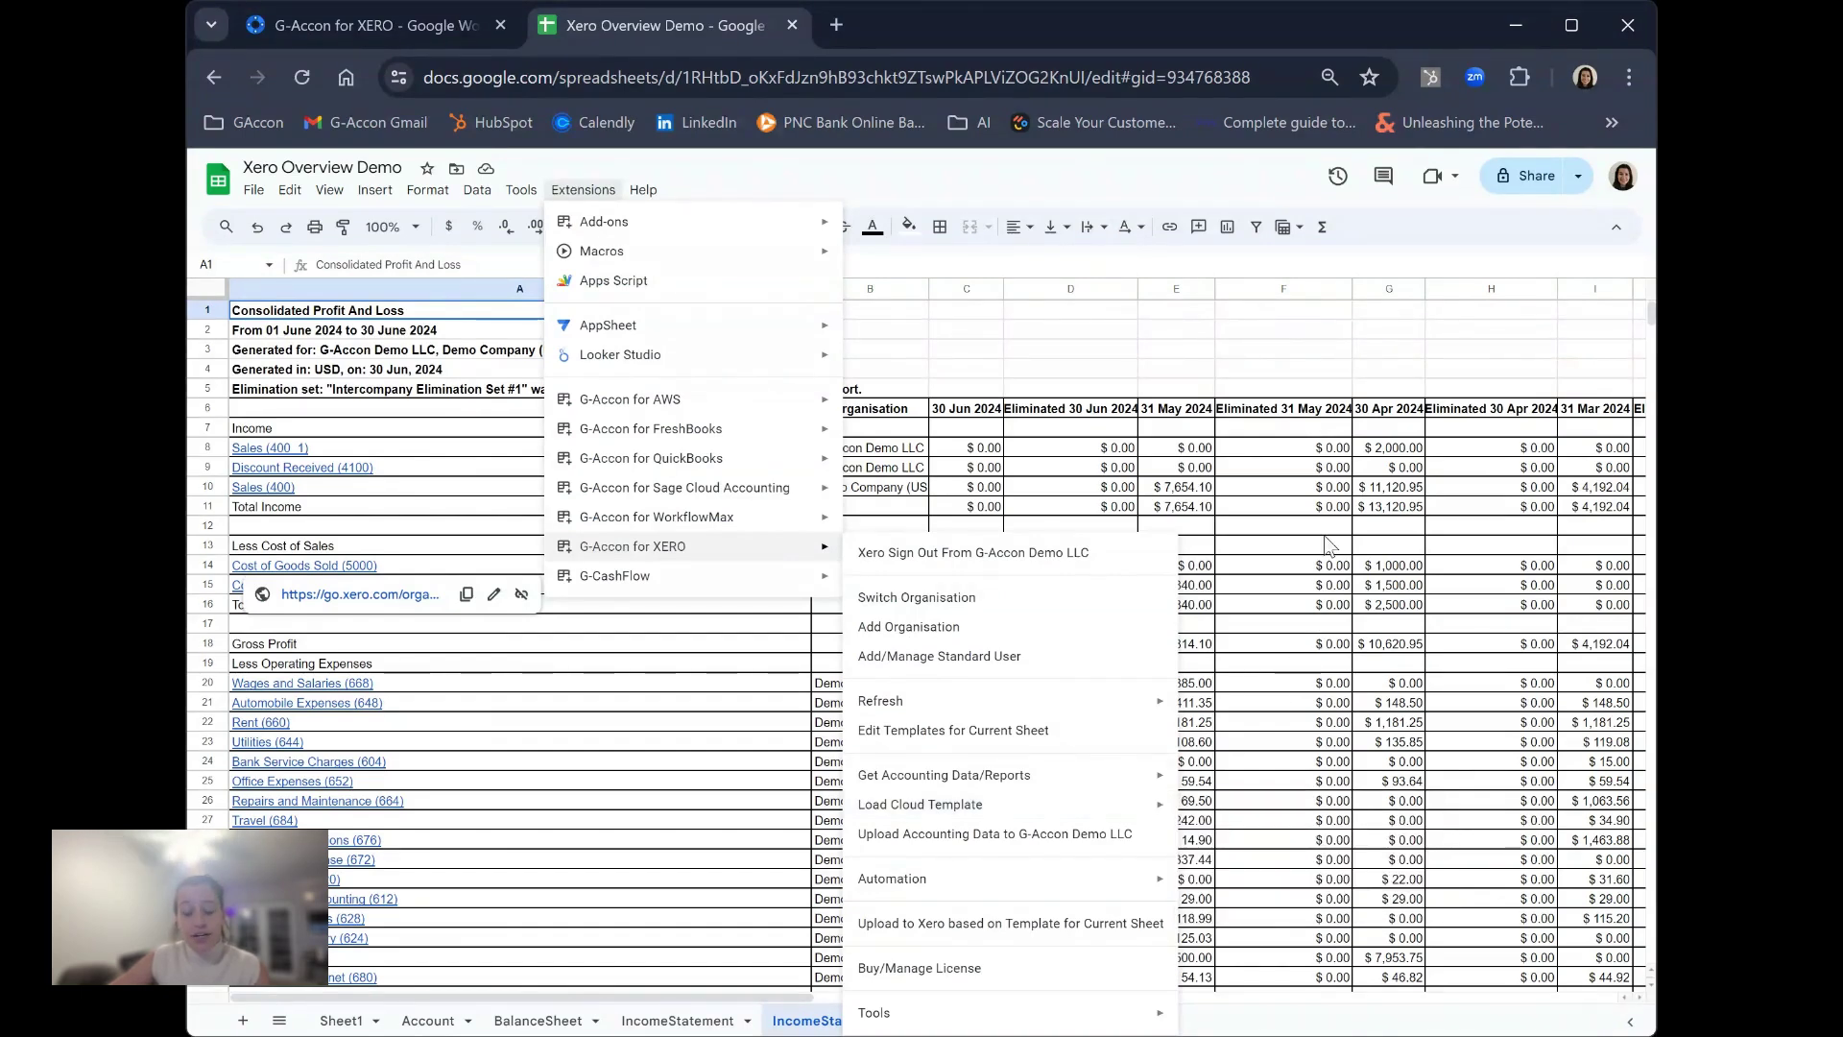
left_click(1295, 503)
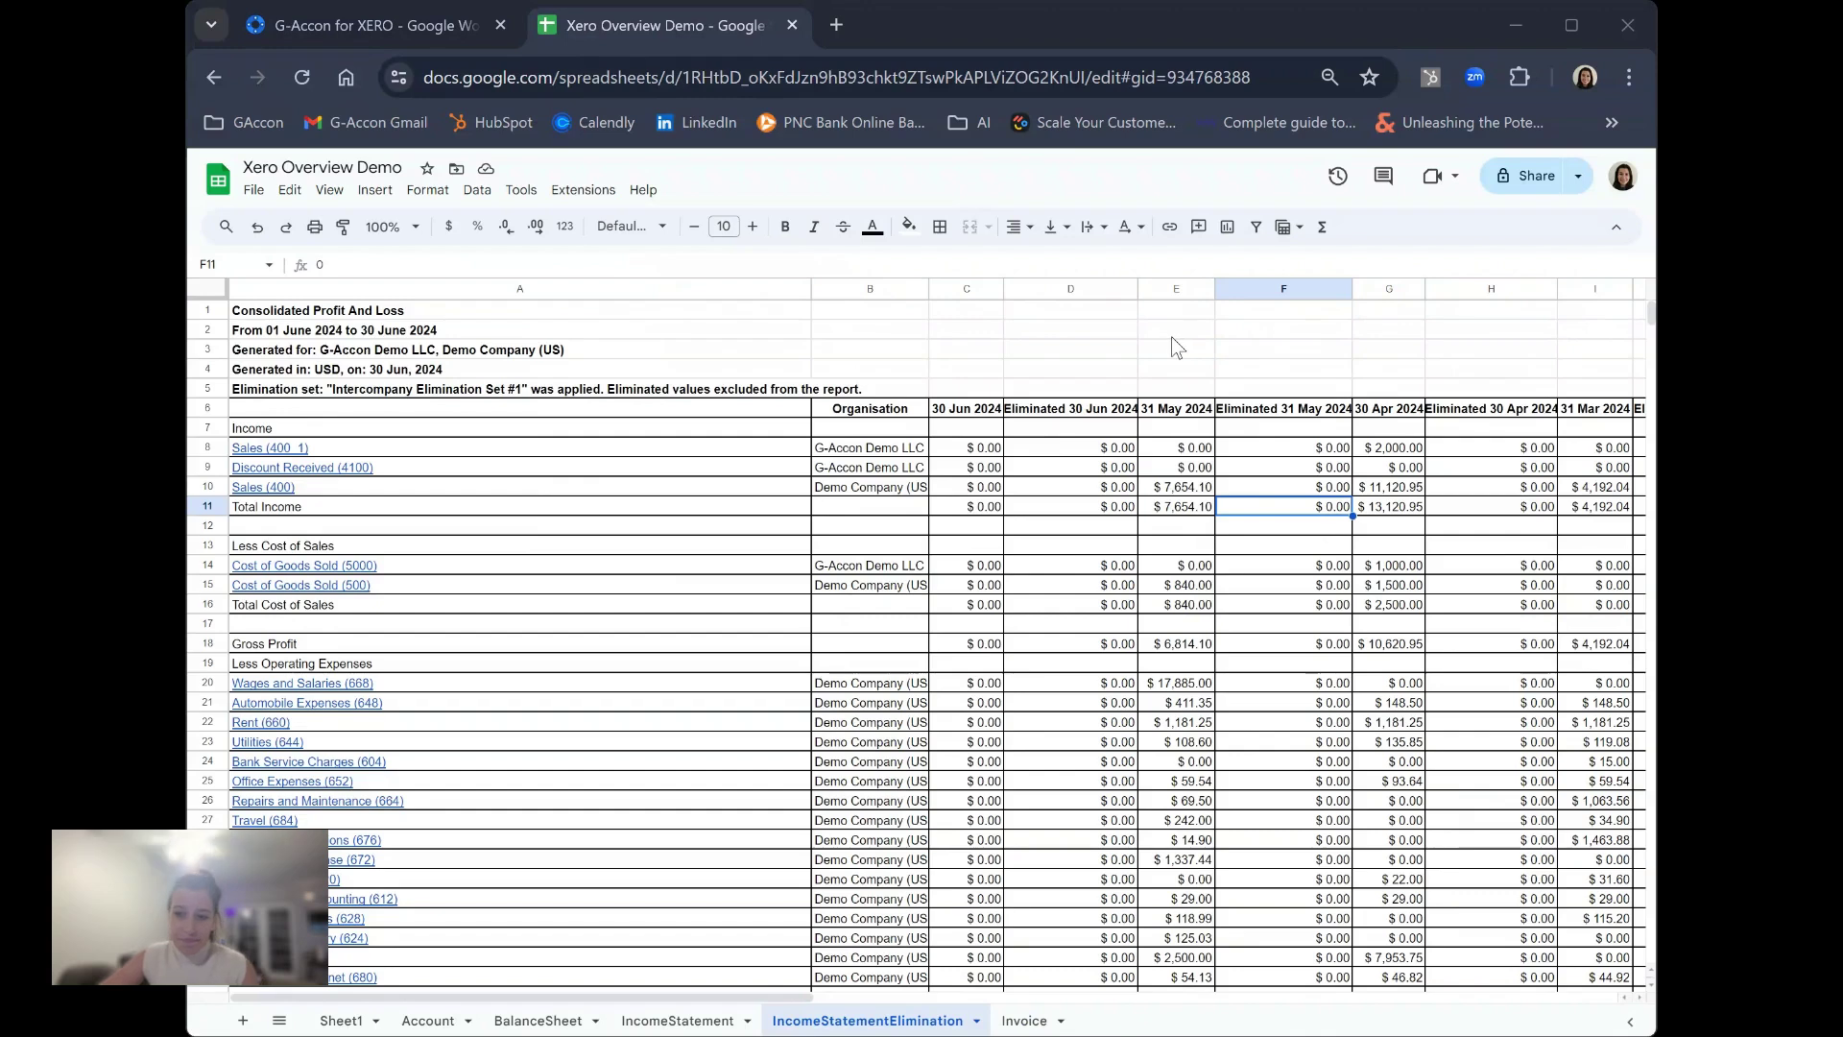
left_click(971, 350)
left_click(585, 192)
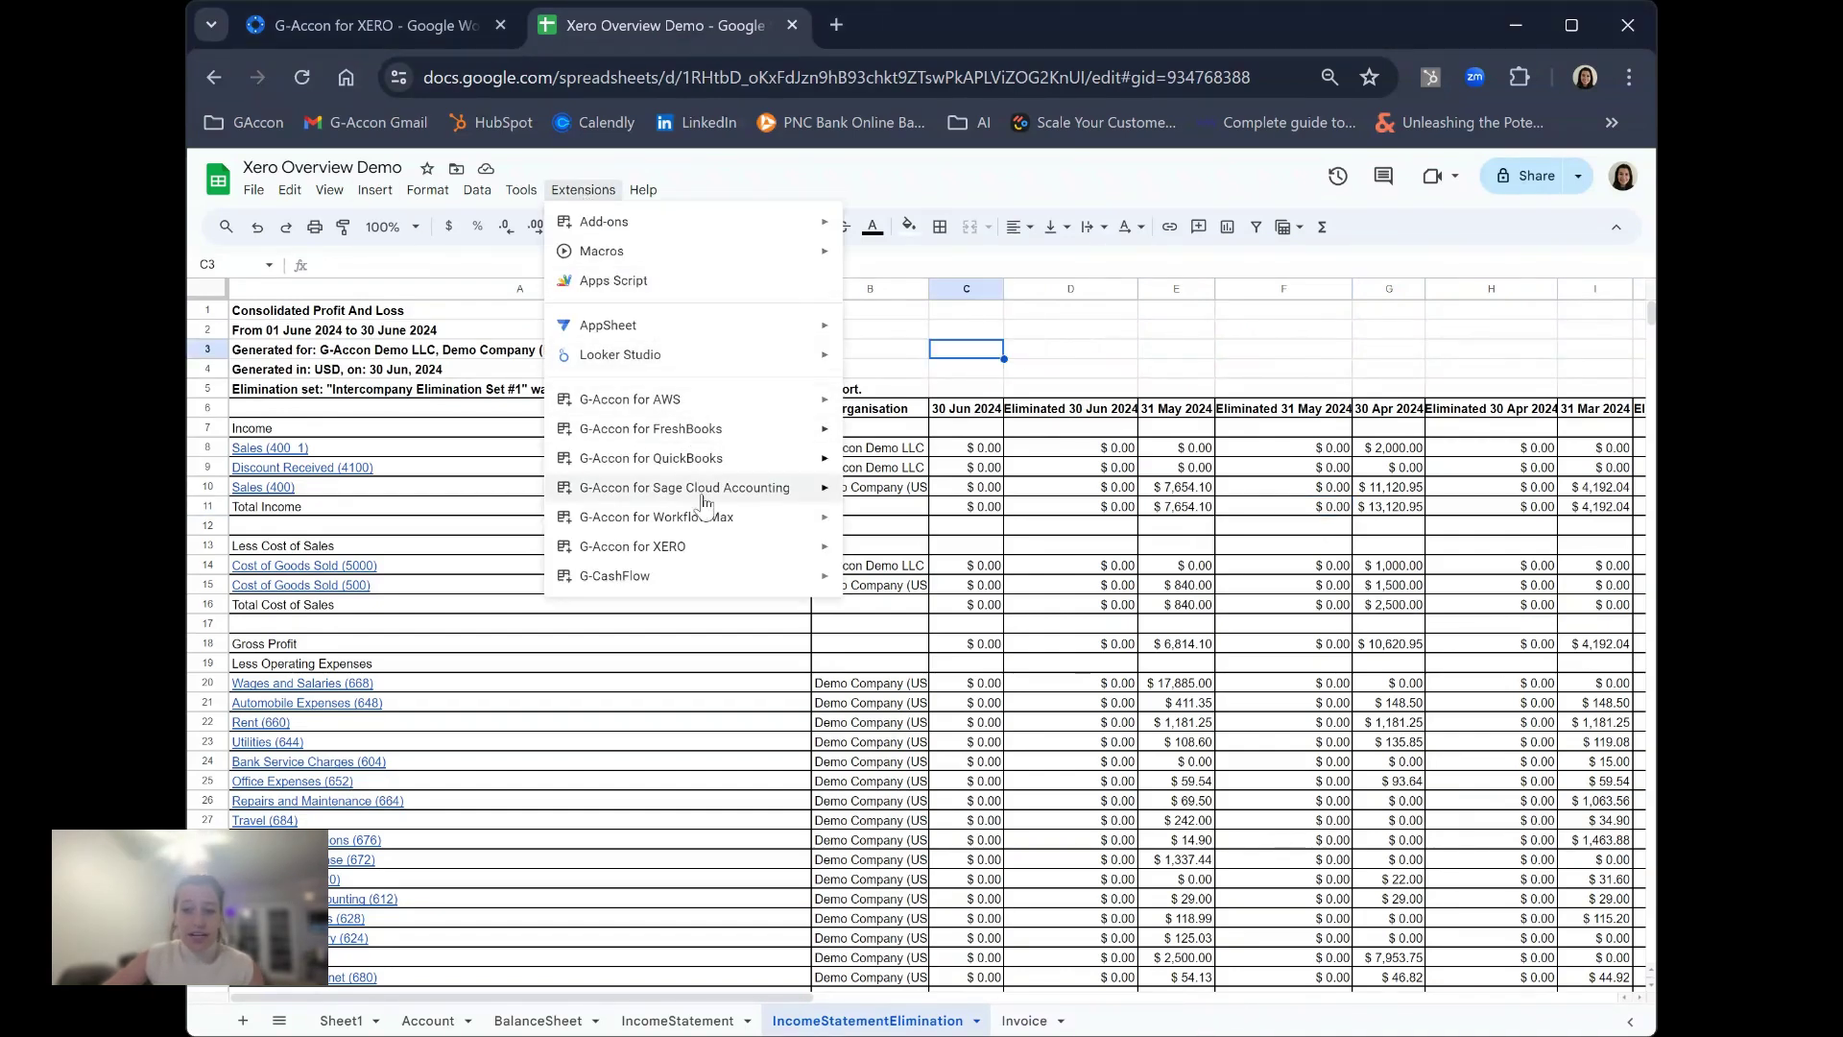
Step: Start creating a new automated workflow in G-Accon
mouse_move(728, 554)
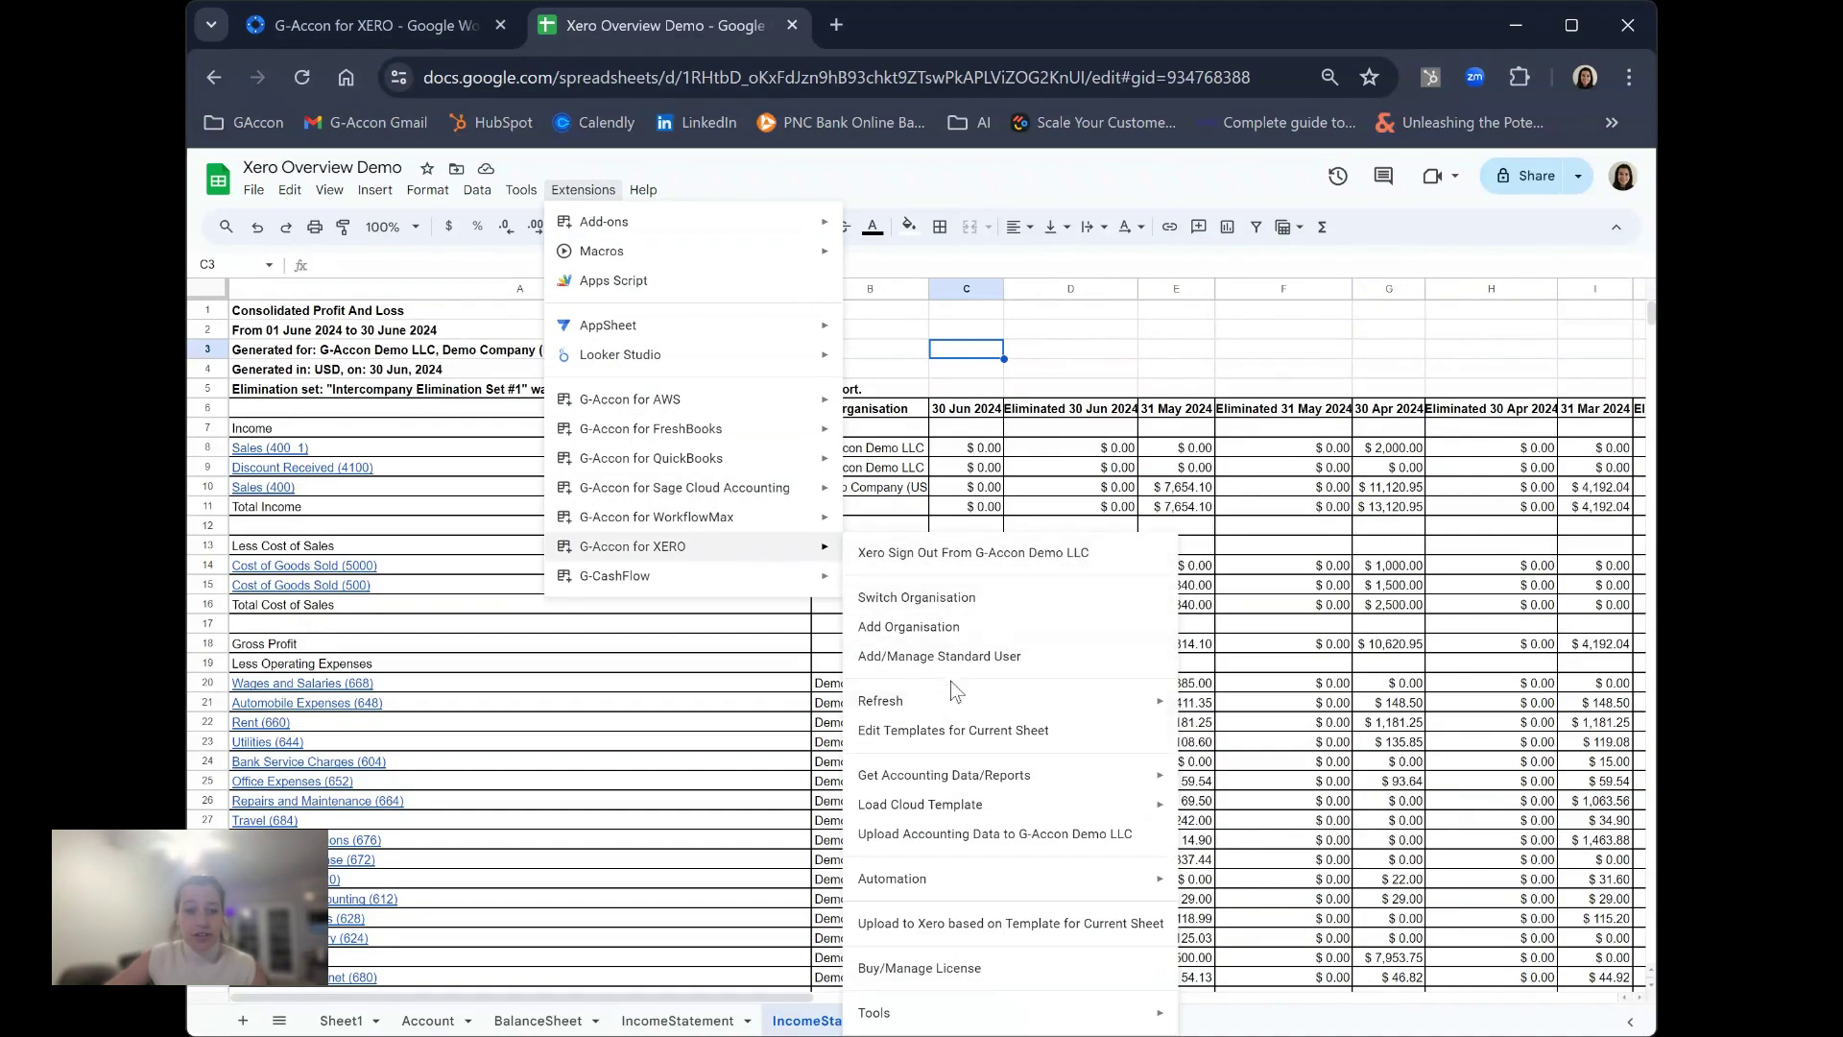
mouse_move(976, 896)
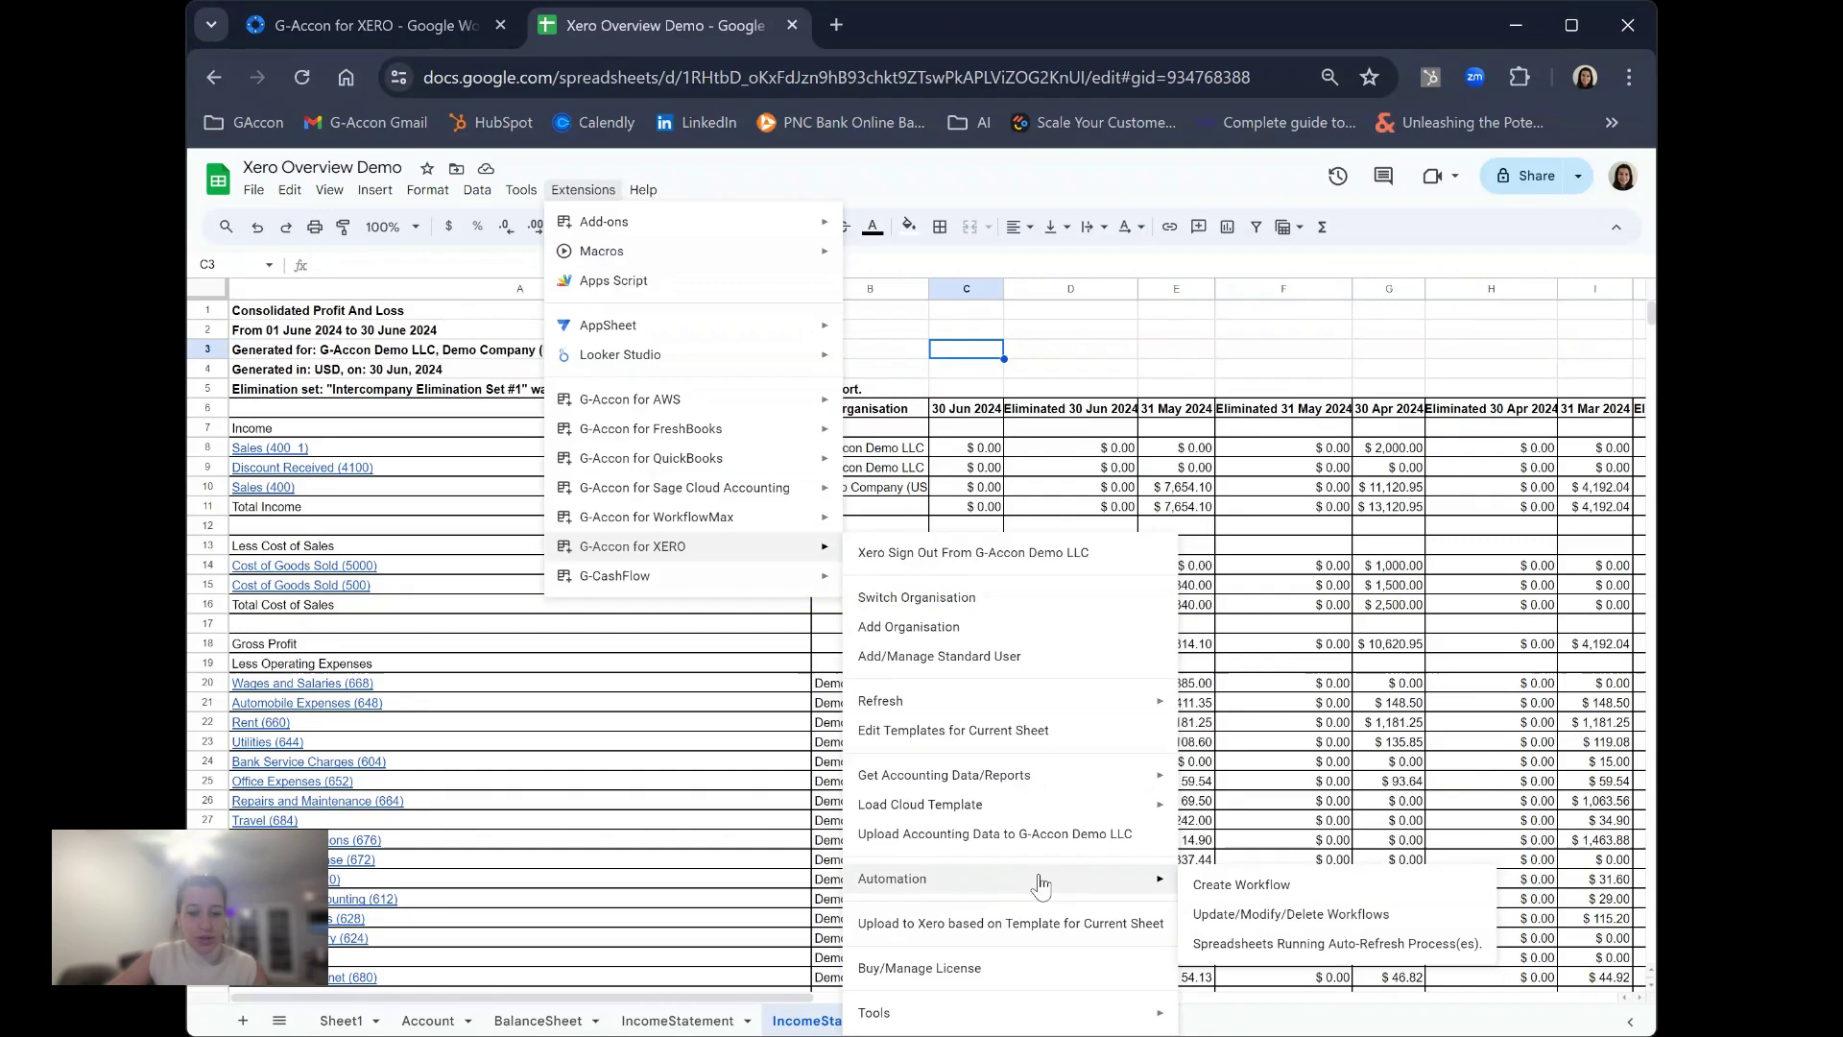
left_click(1239, 884)
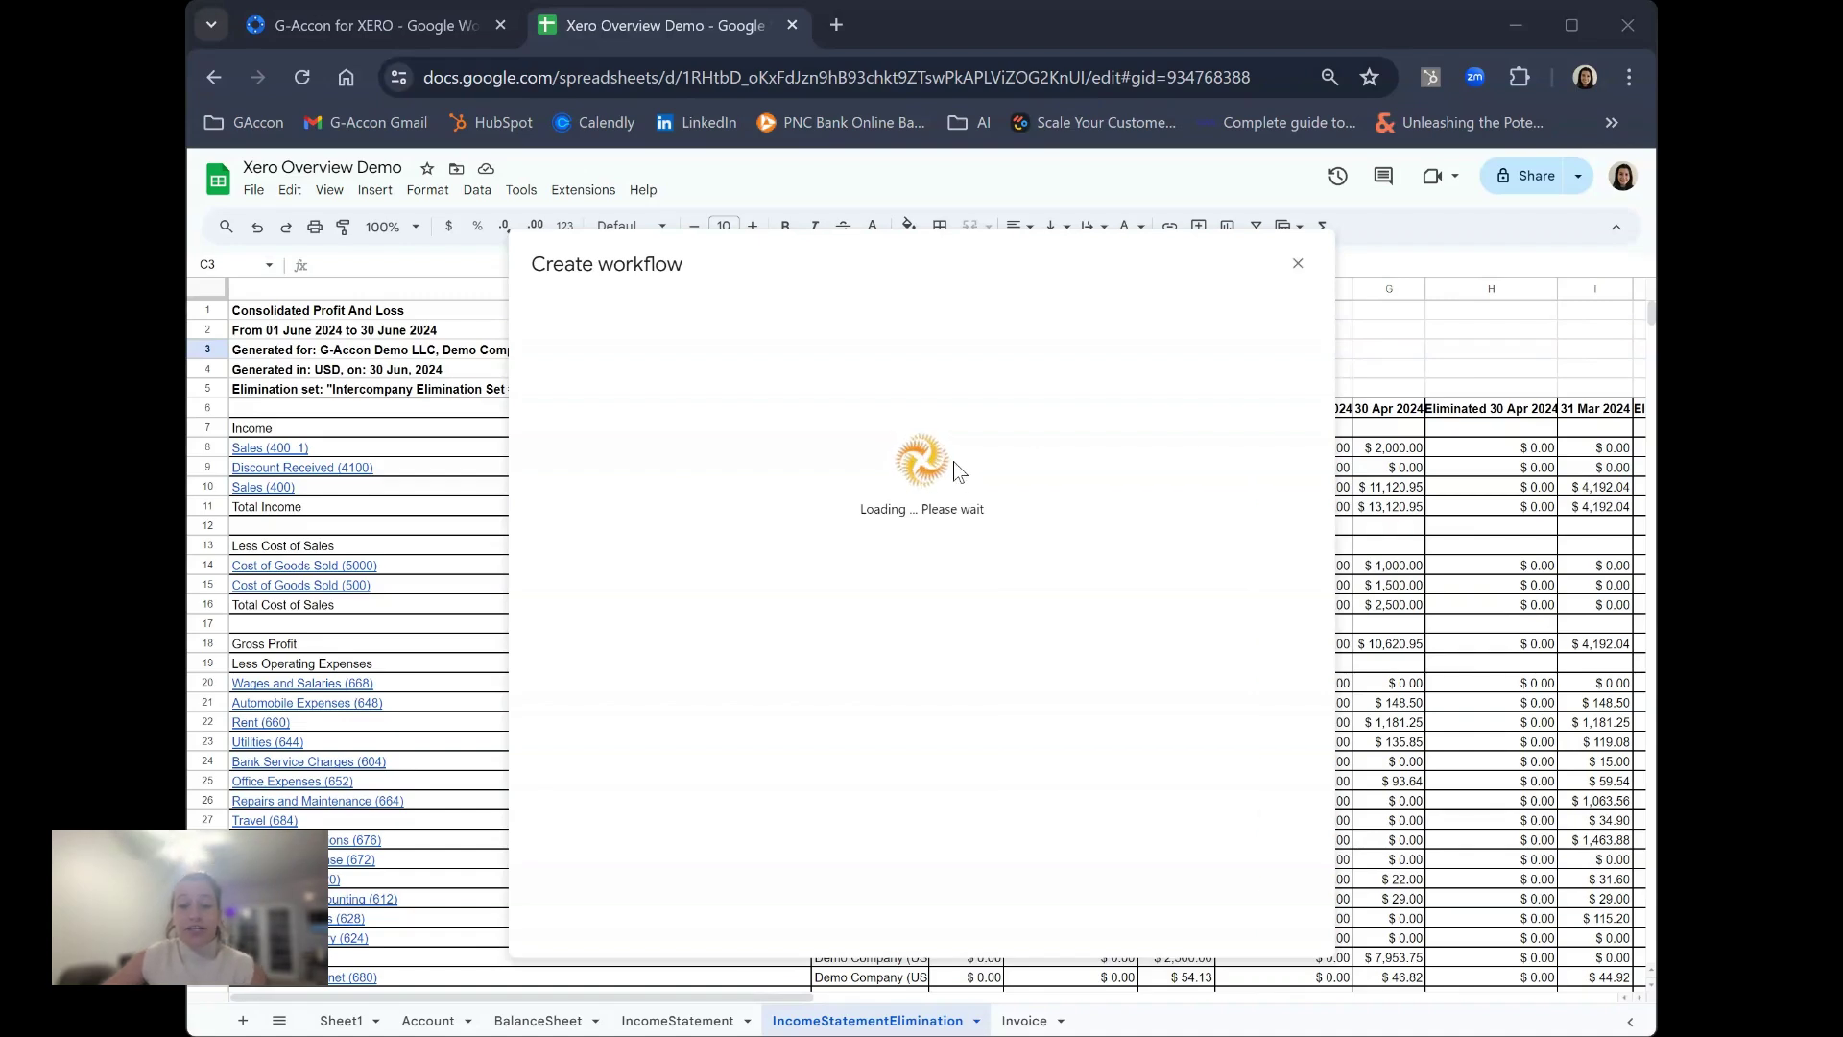
Step: Name the workflow 'Demo Workflow' and schedule it to run daily at 06:00
left_click(736, 381)
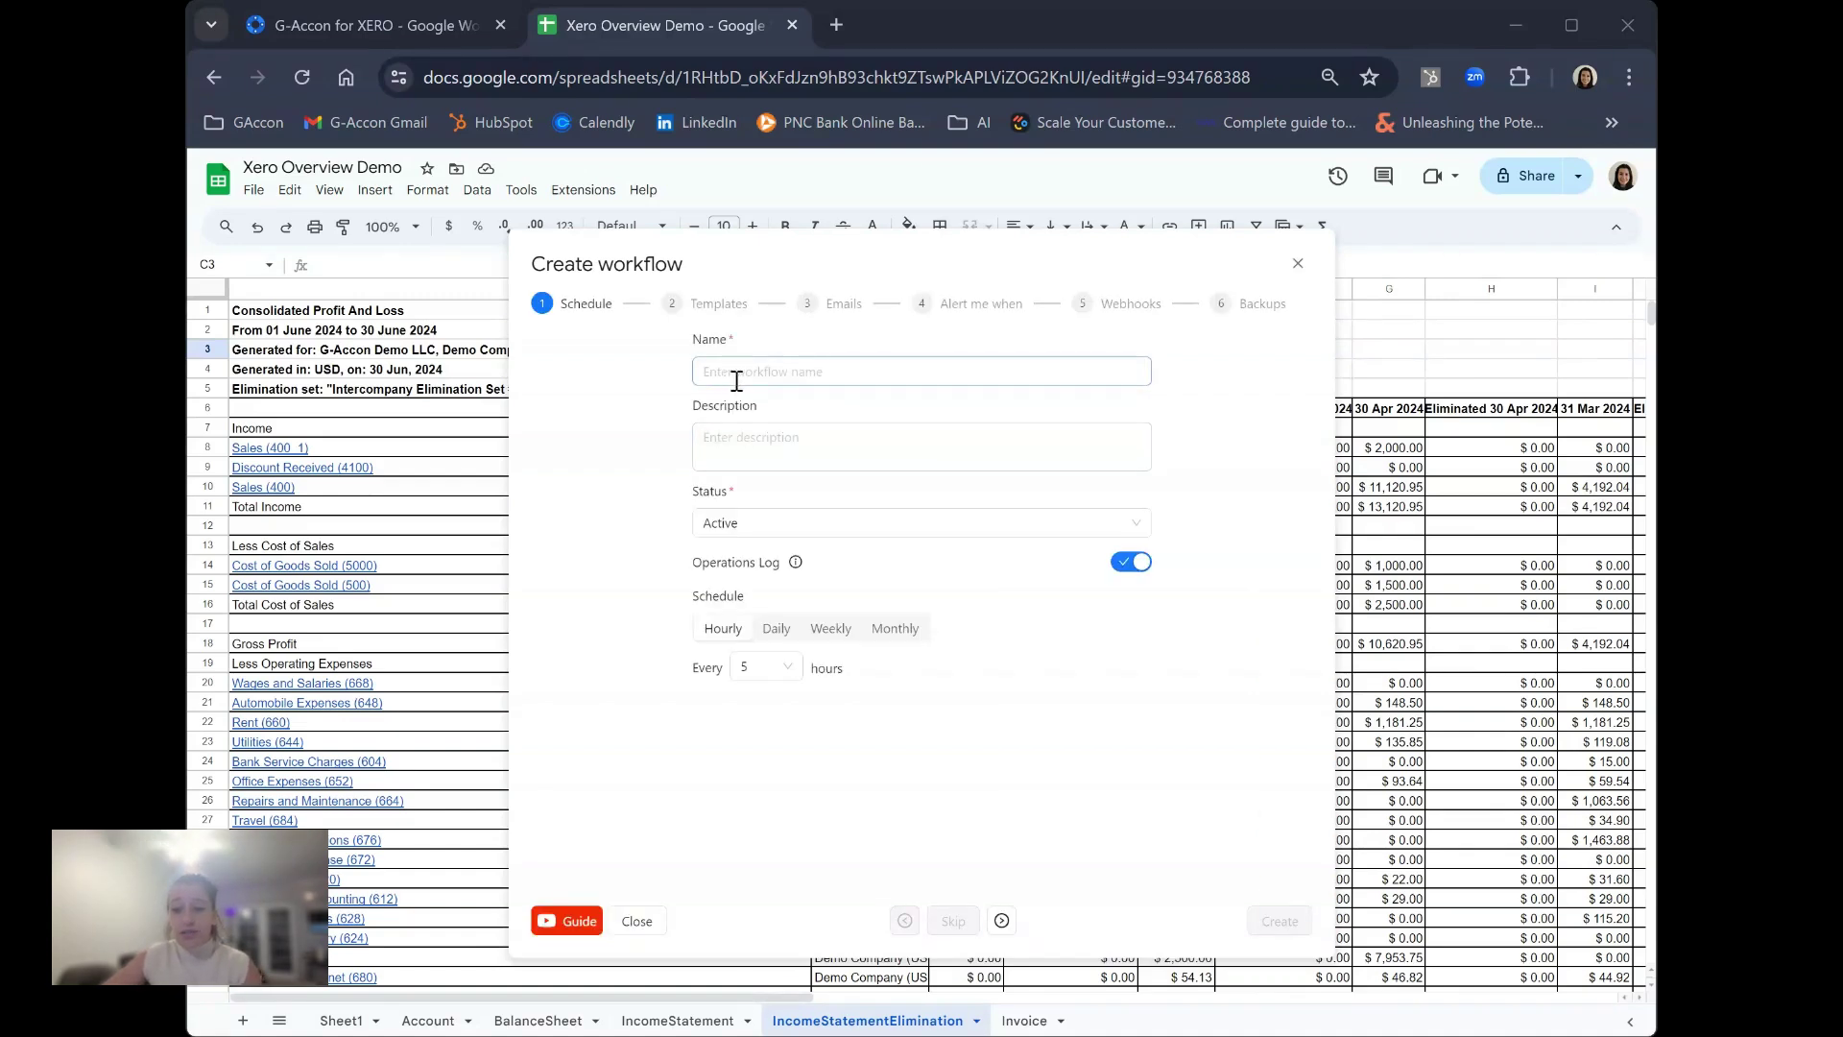
type("Demo Workflow")
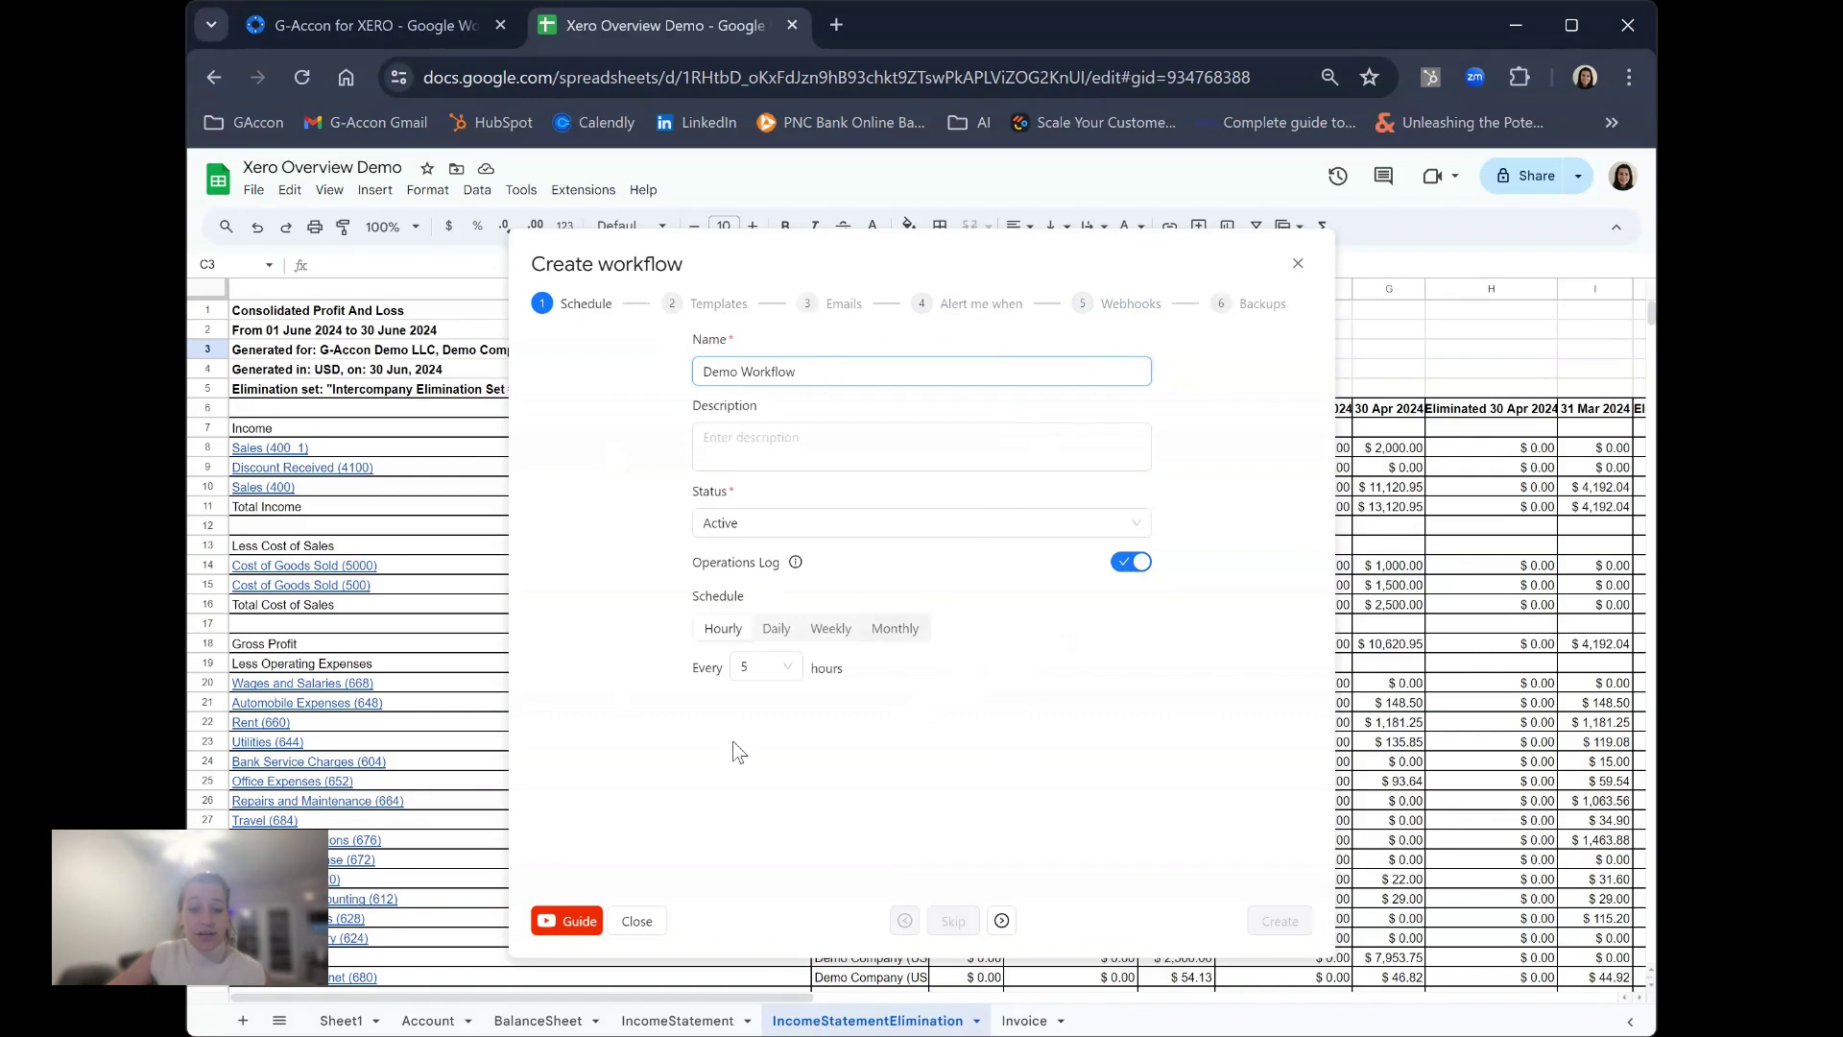
left_click(792, 642)
left_click(816, 667)
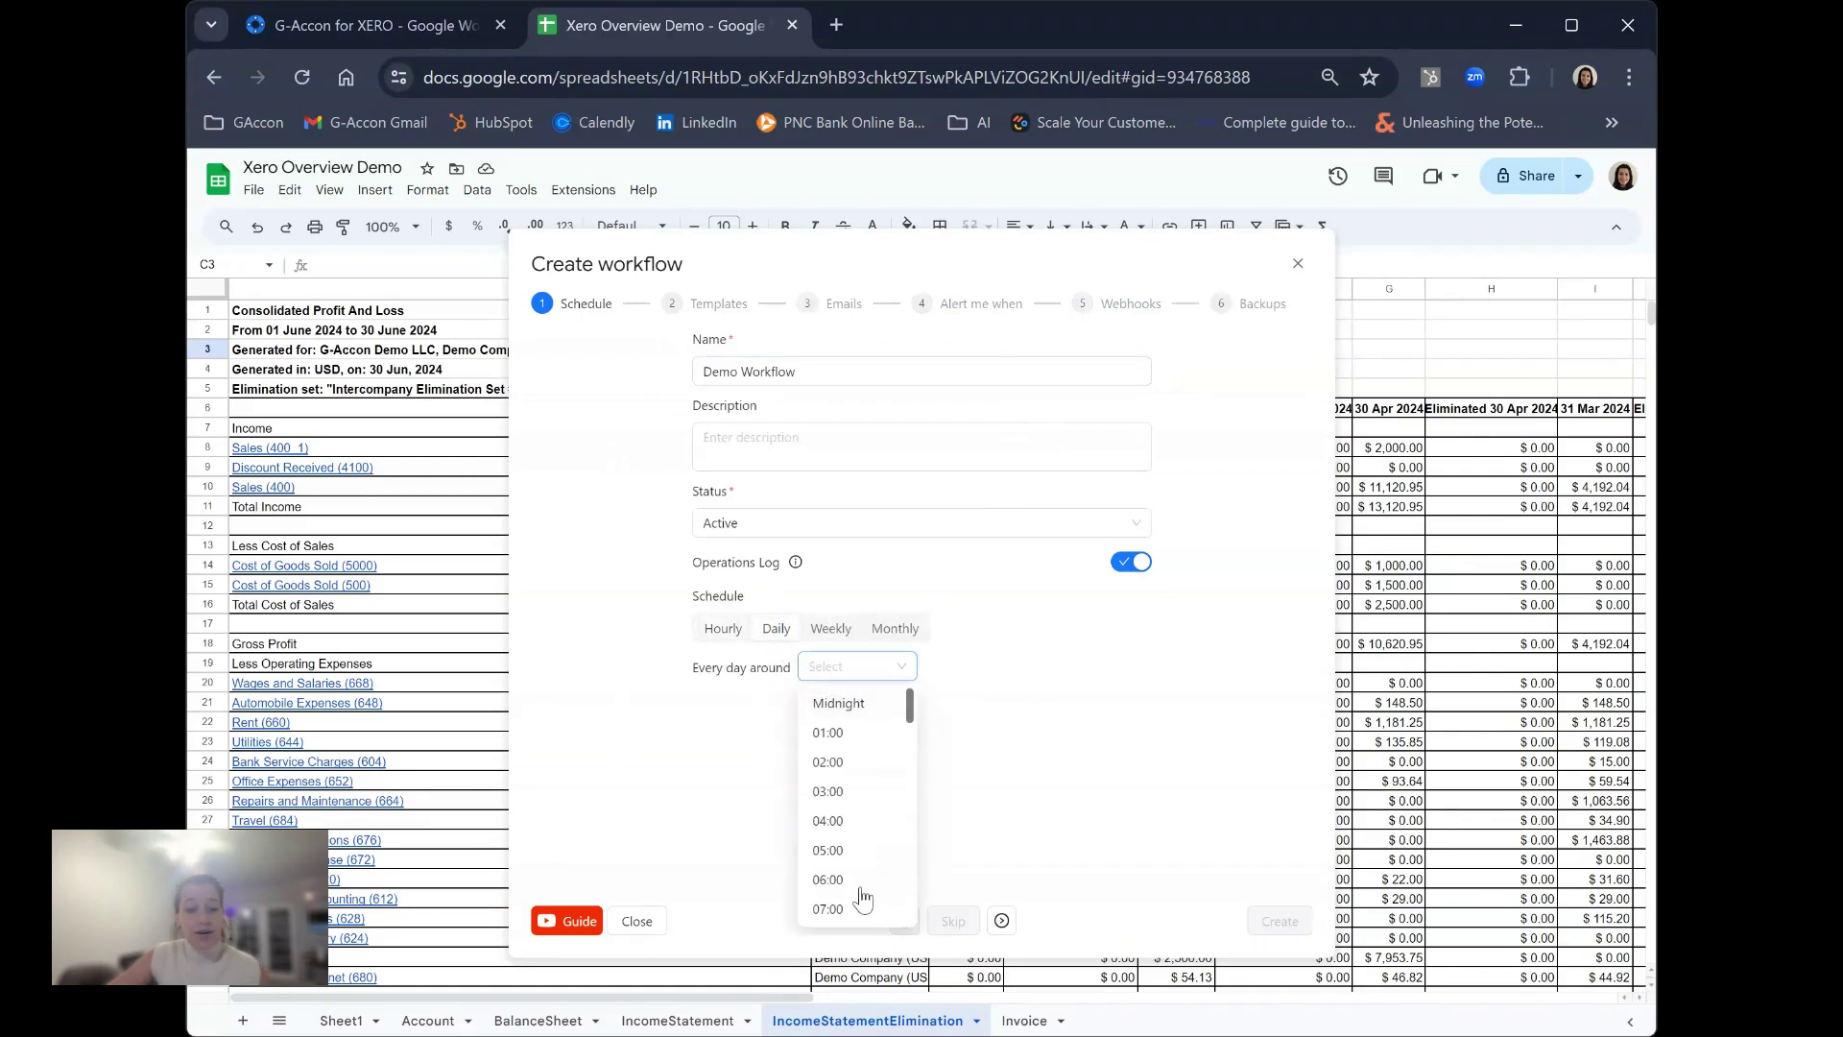
left_click(1002, 921)
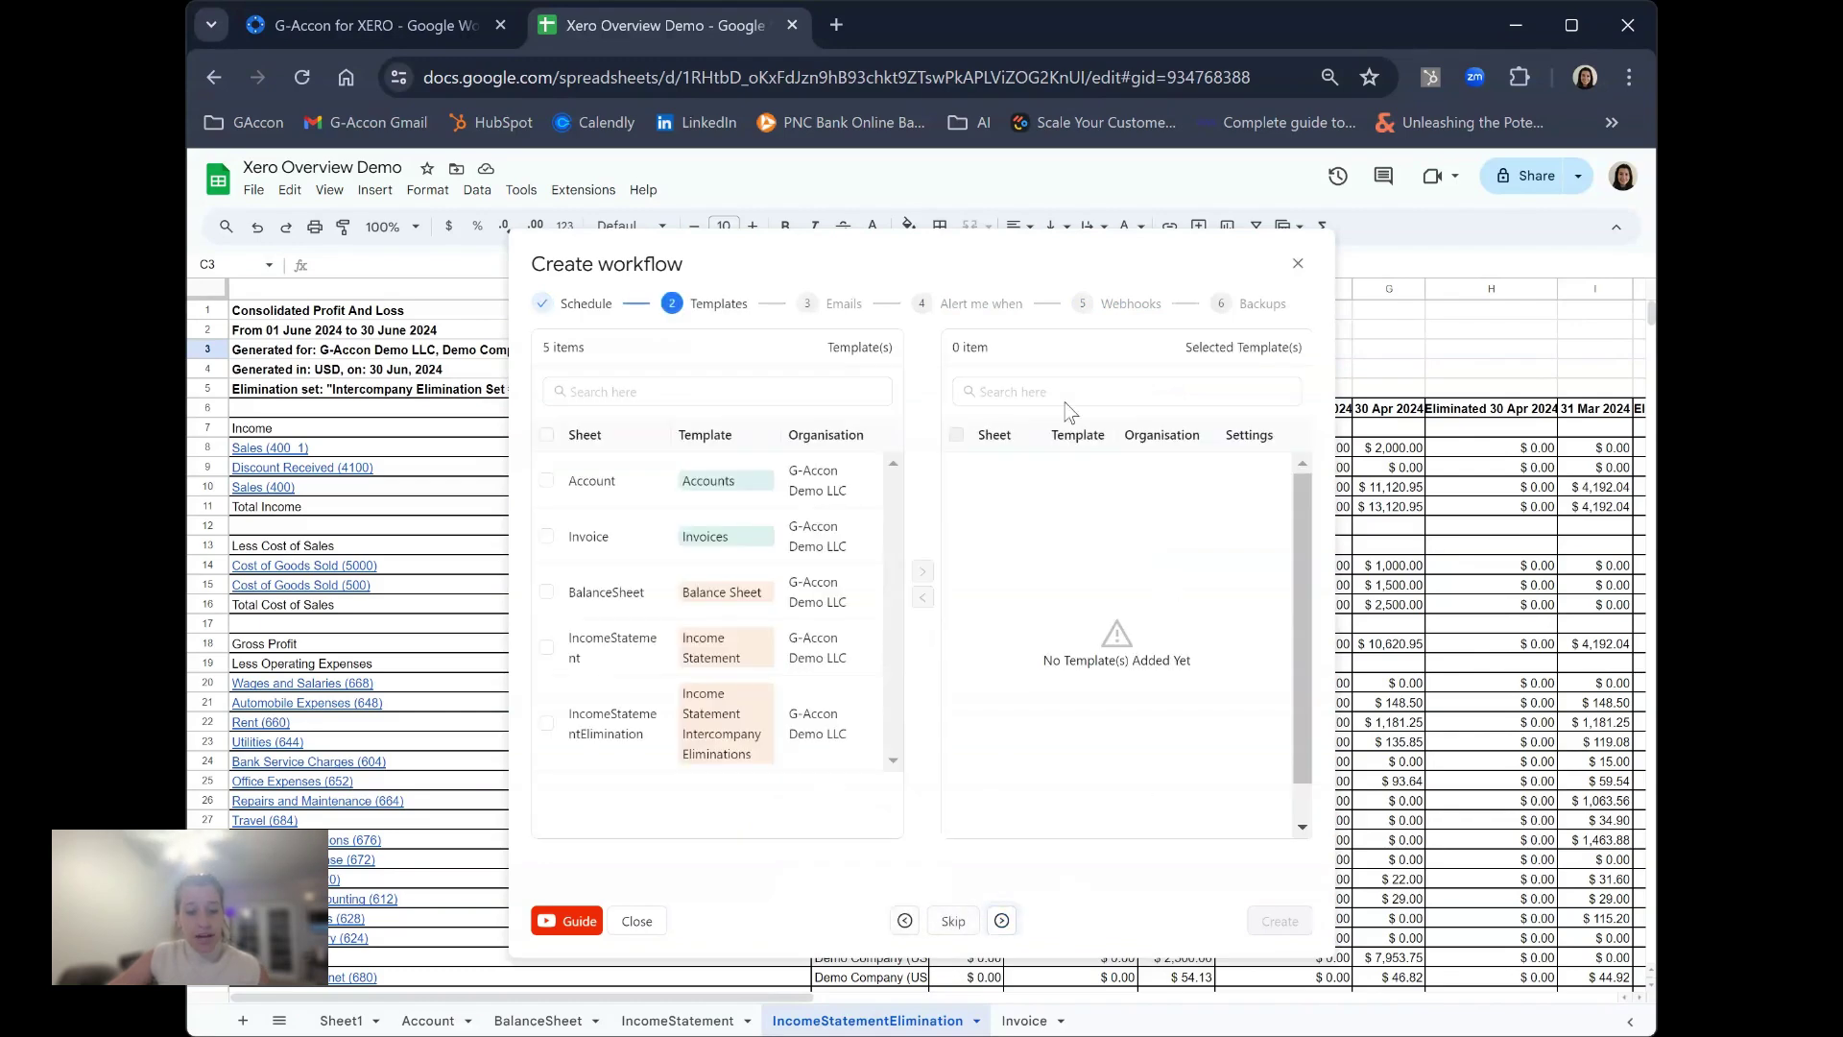
Step: Add all five saved report templates to the workflow
left_click(547, 435)
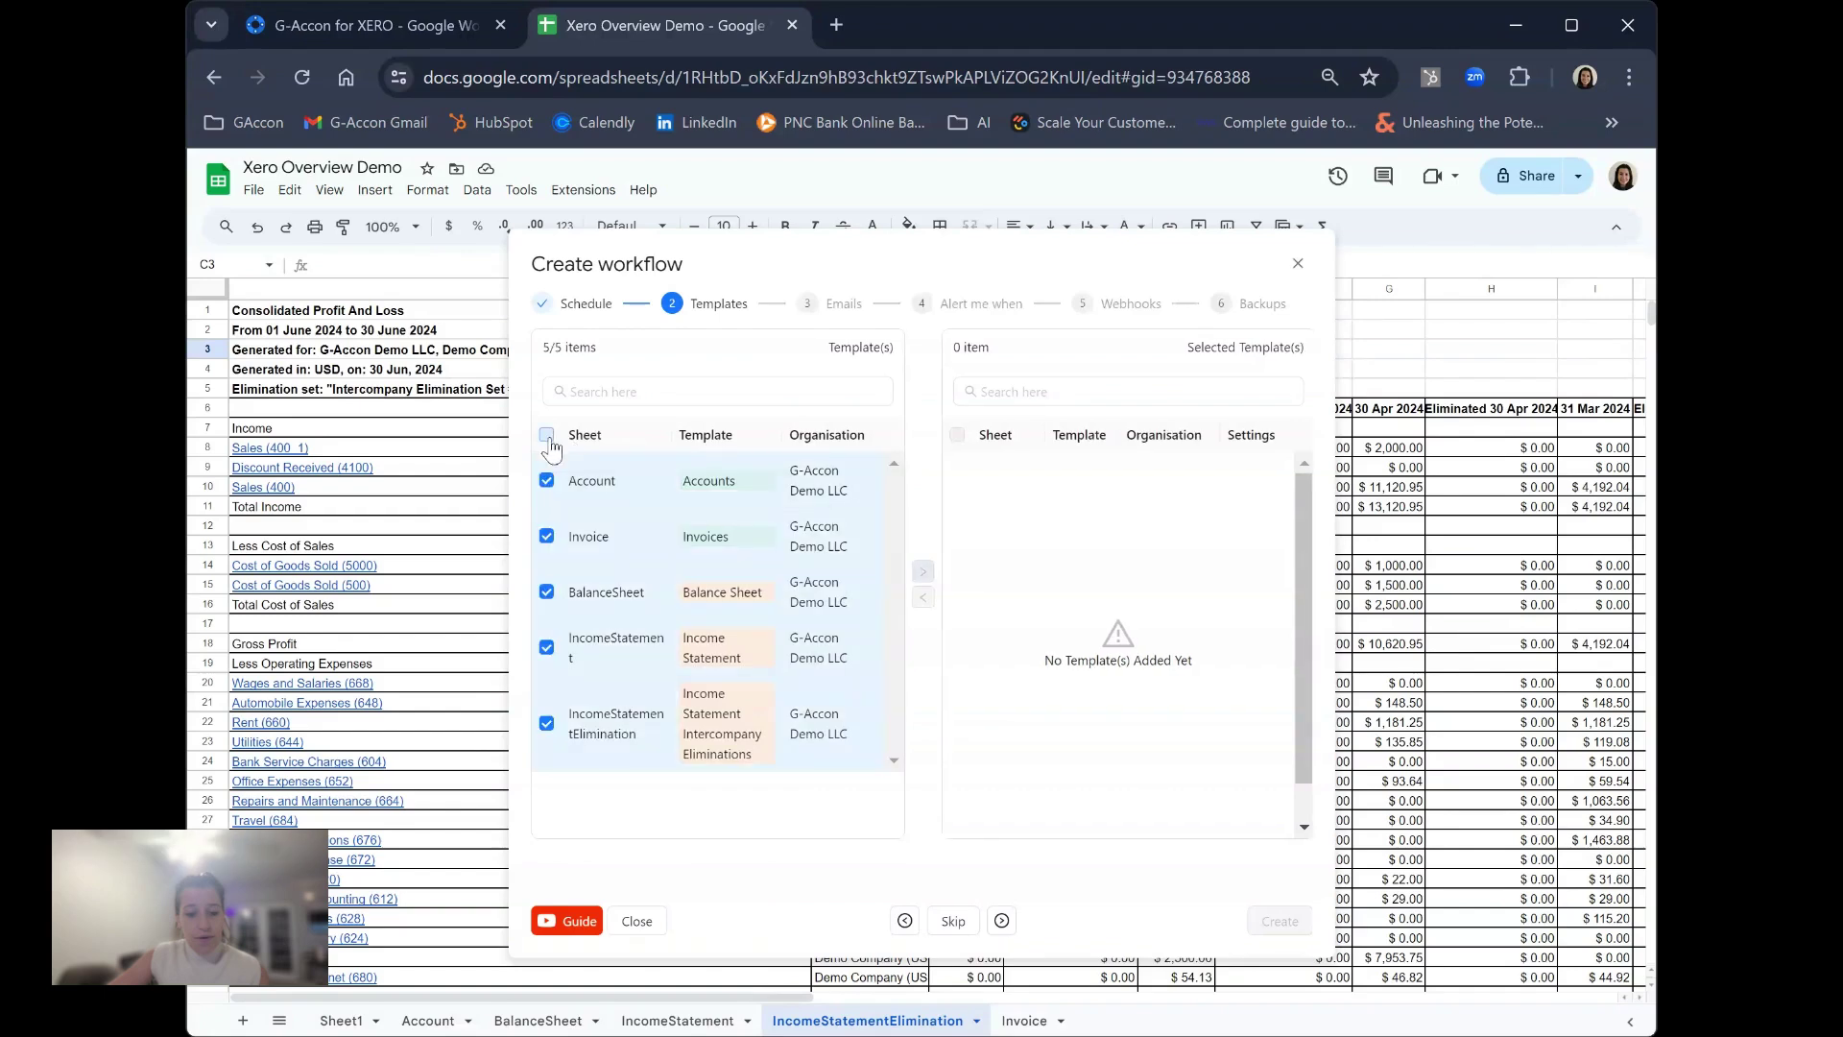
left_click(923, 571)
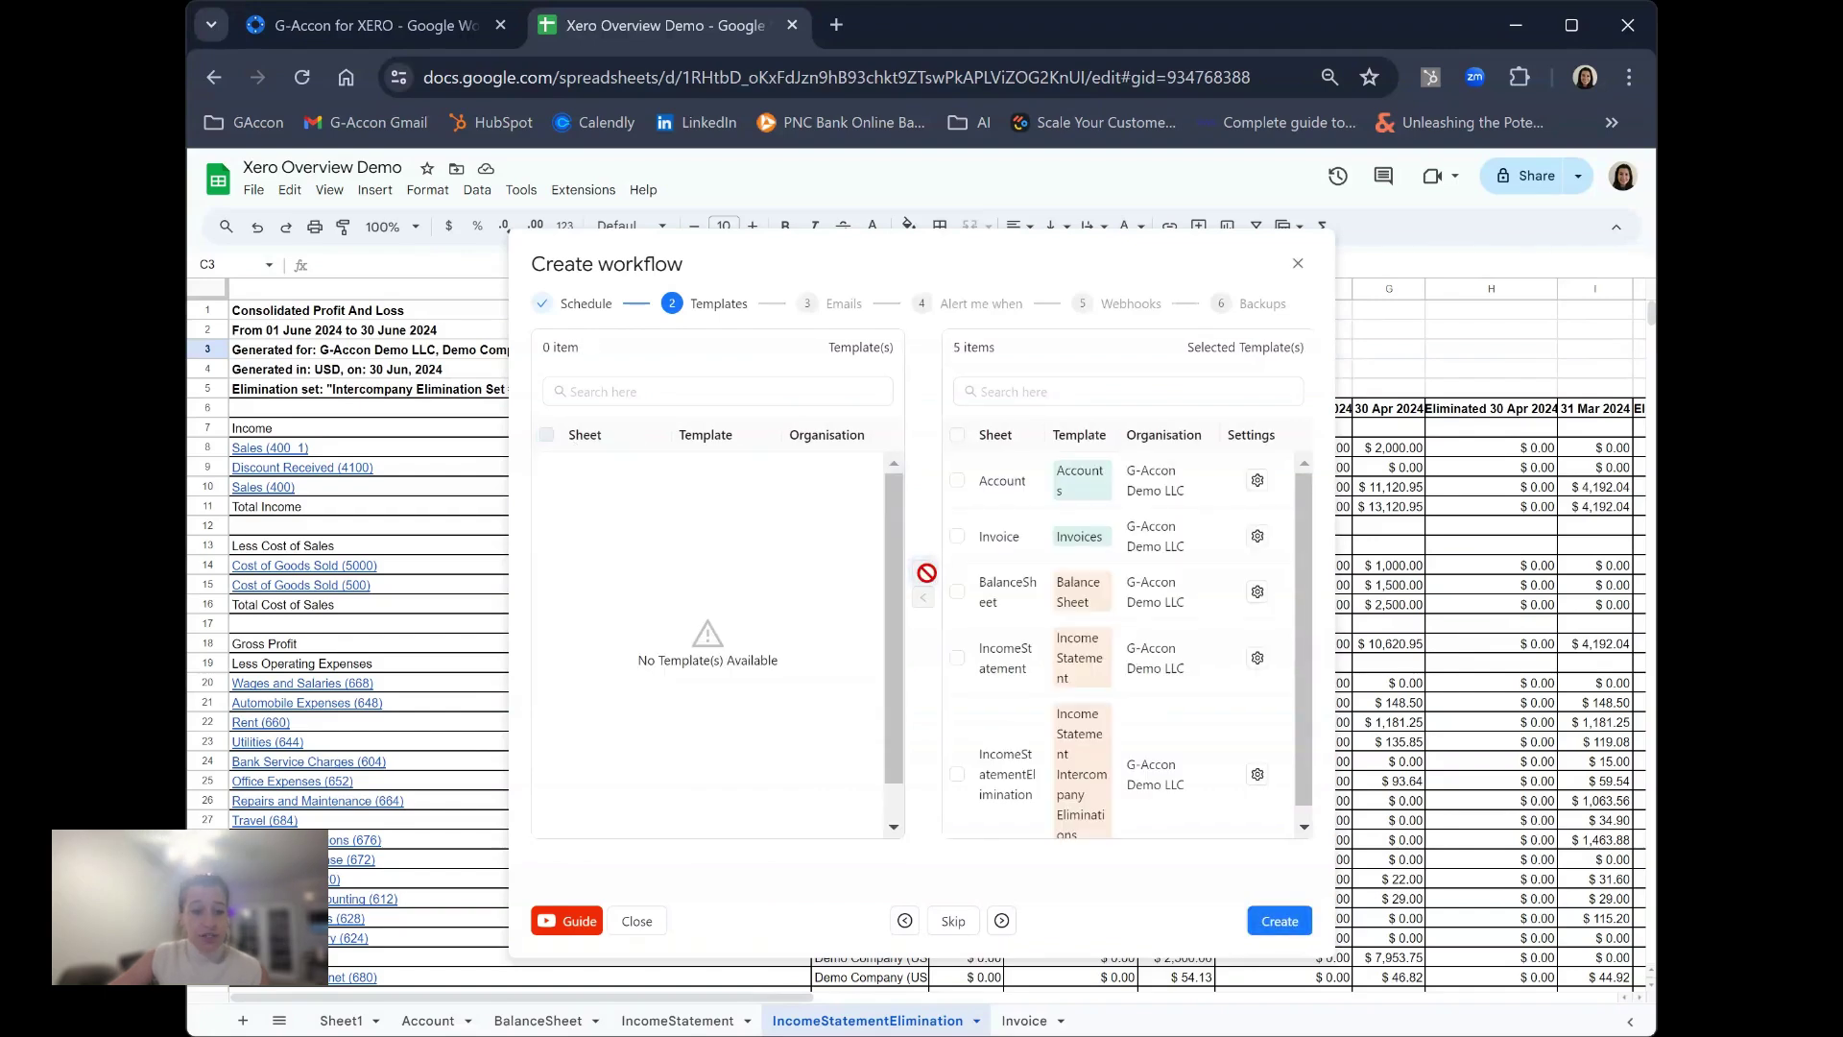
left_click(1001, 920)
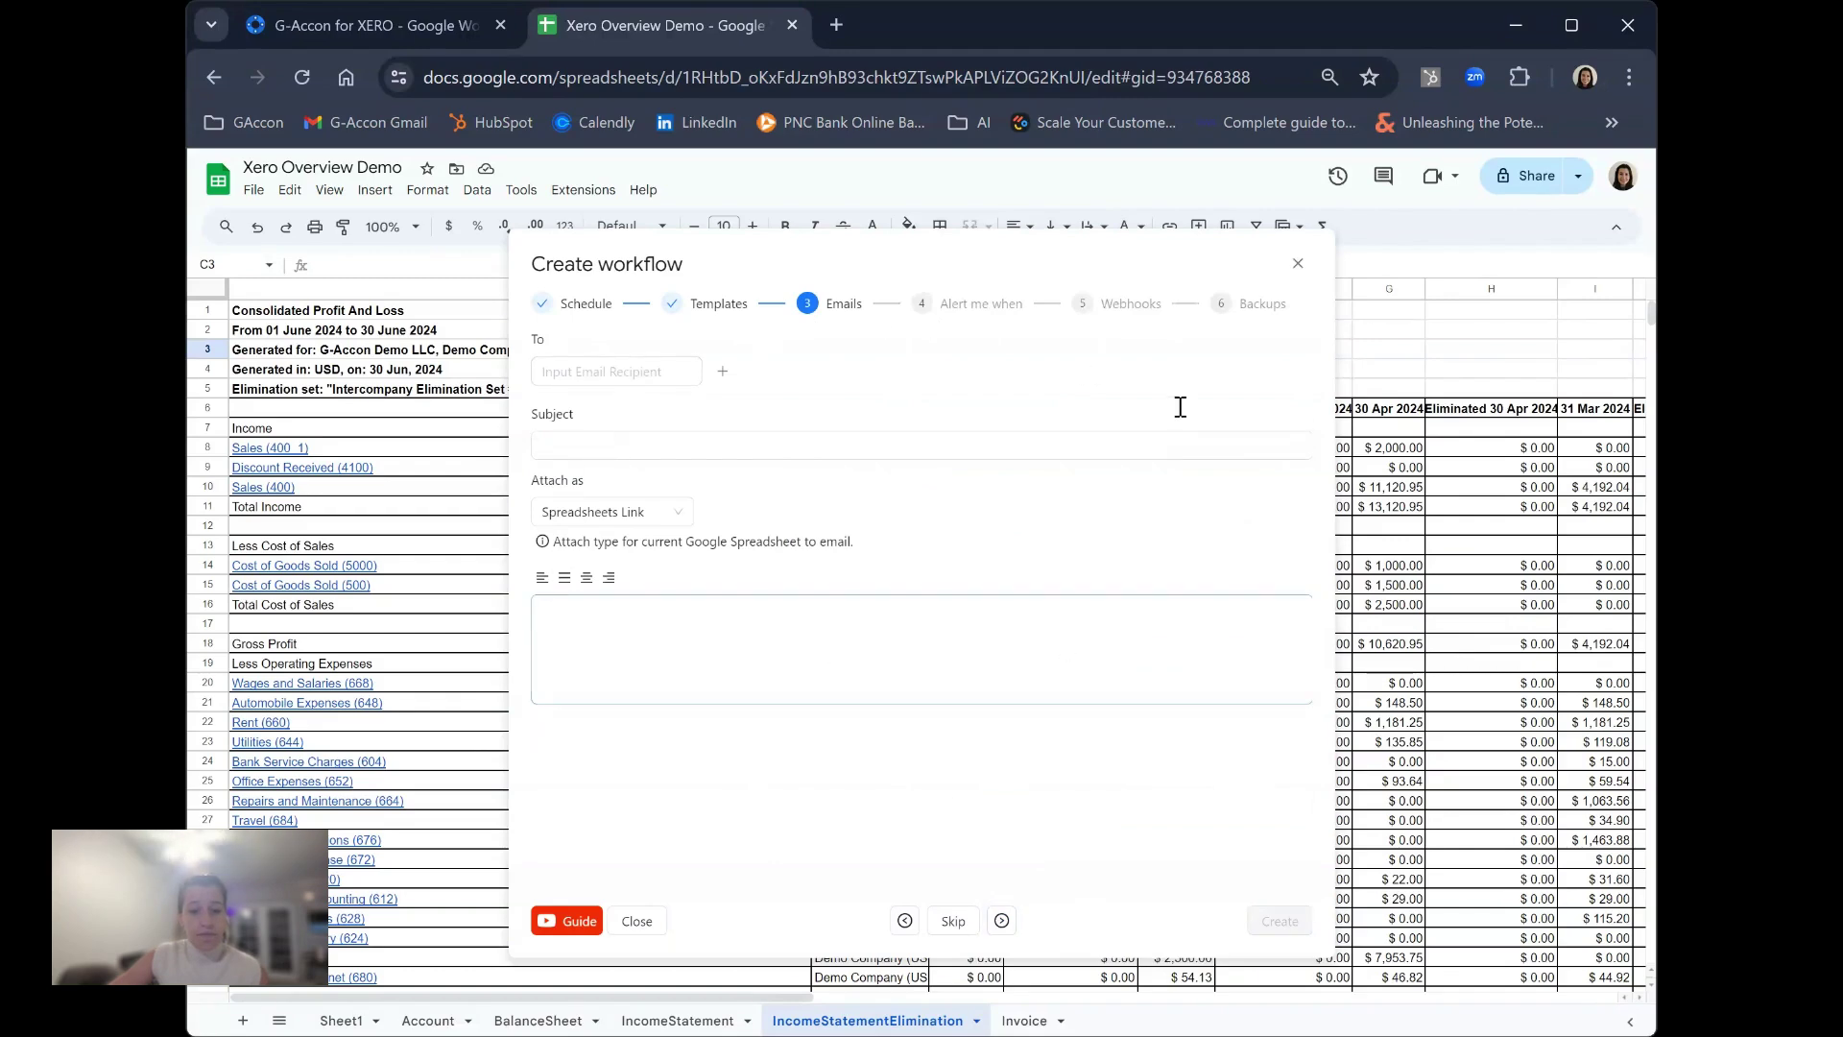
Step: Keep workflow emails attaching the report as a spreadsheet link
left_click(587, 369)
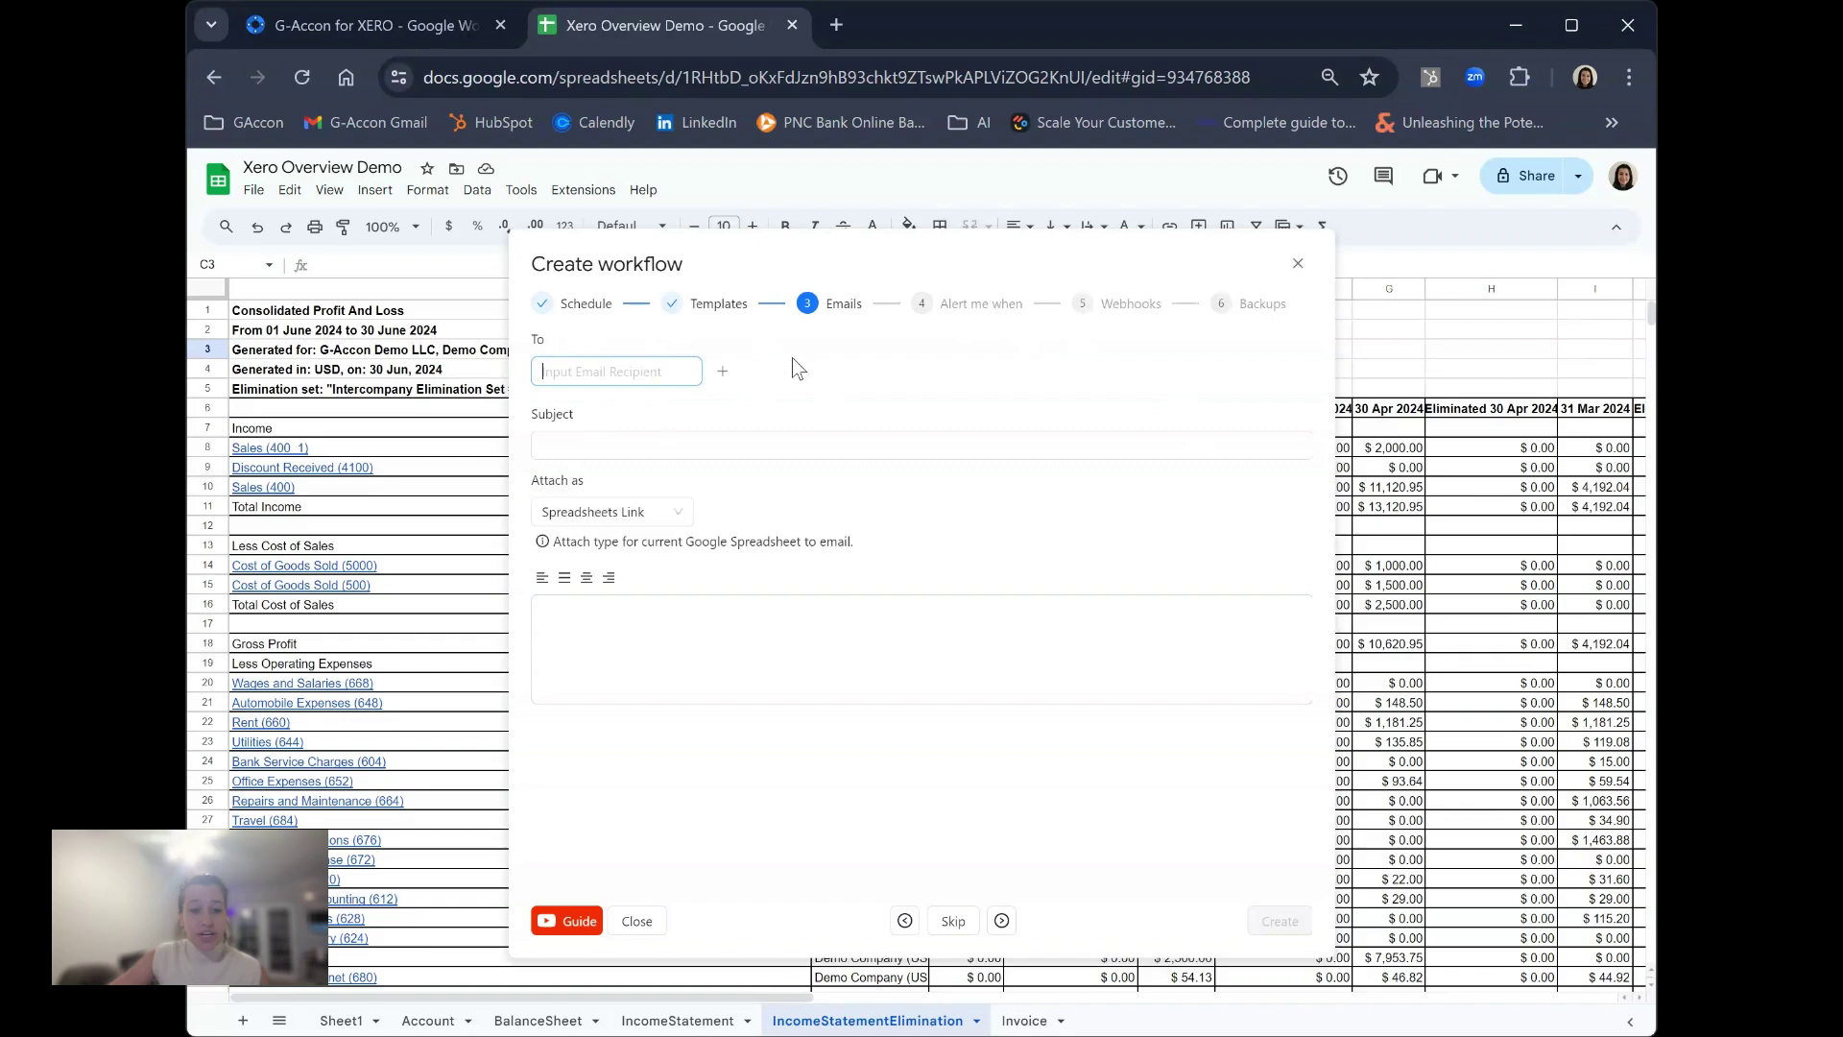
left_click(676, 528)
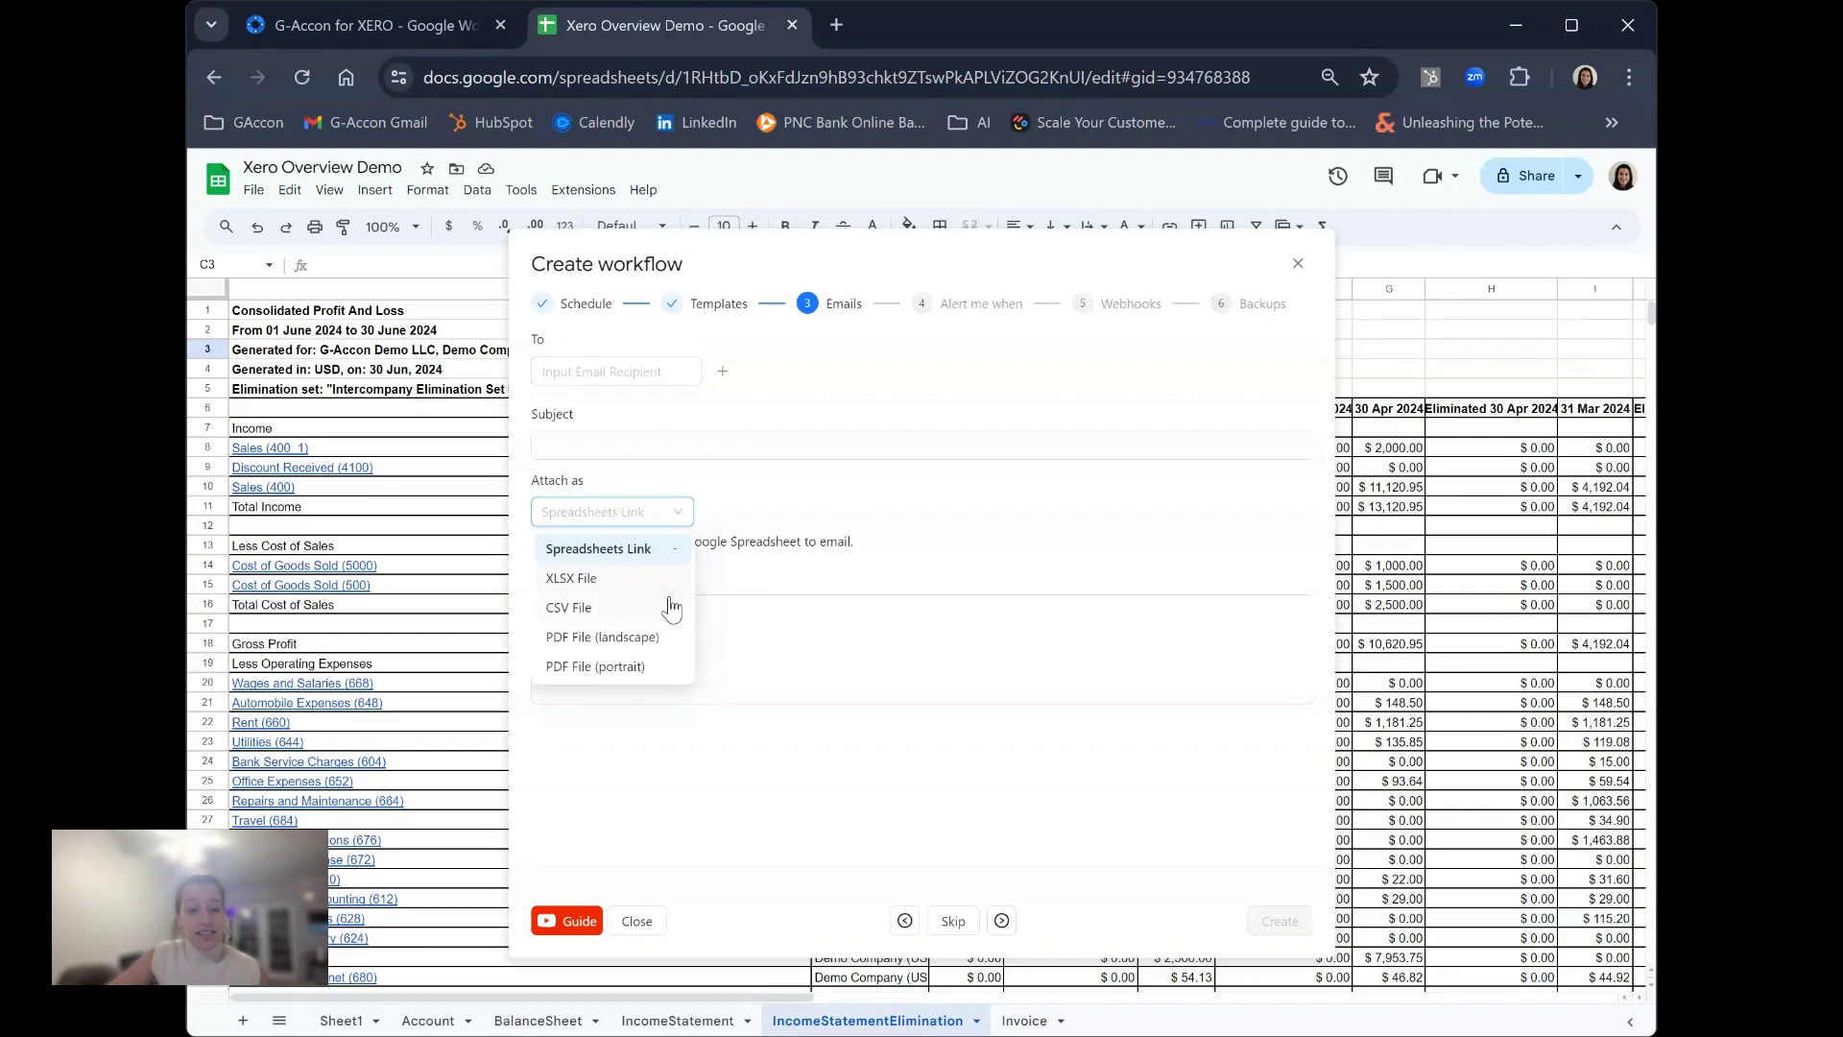
left_click(669, 524)
left_click(1001, 921)
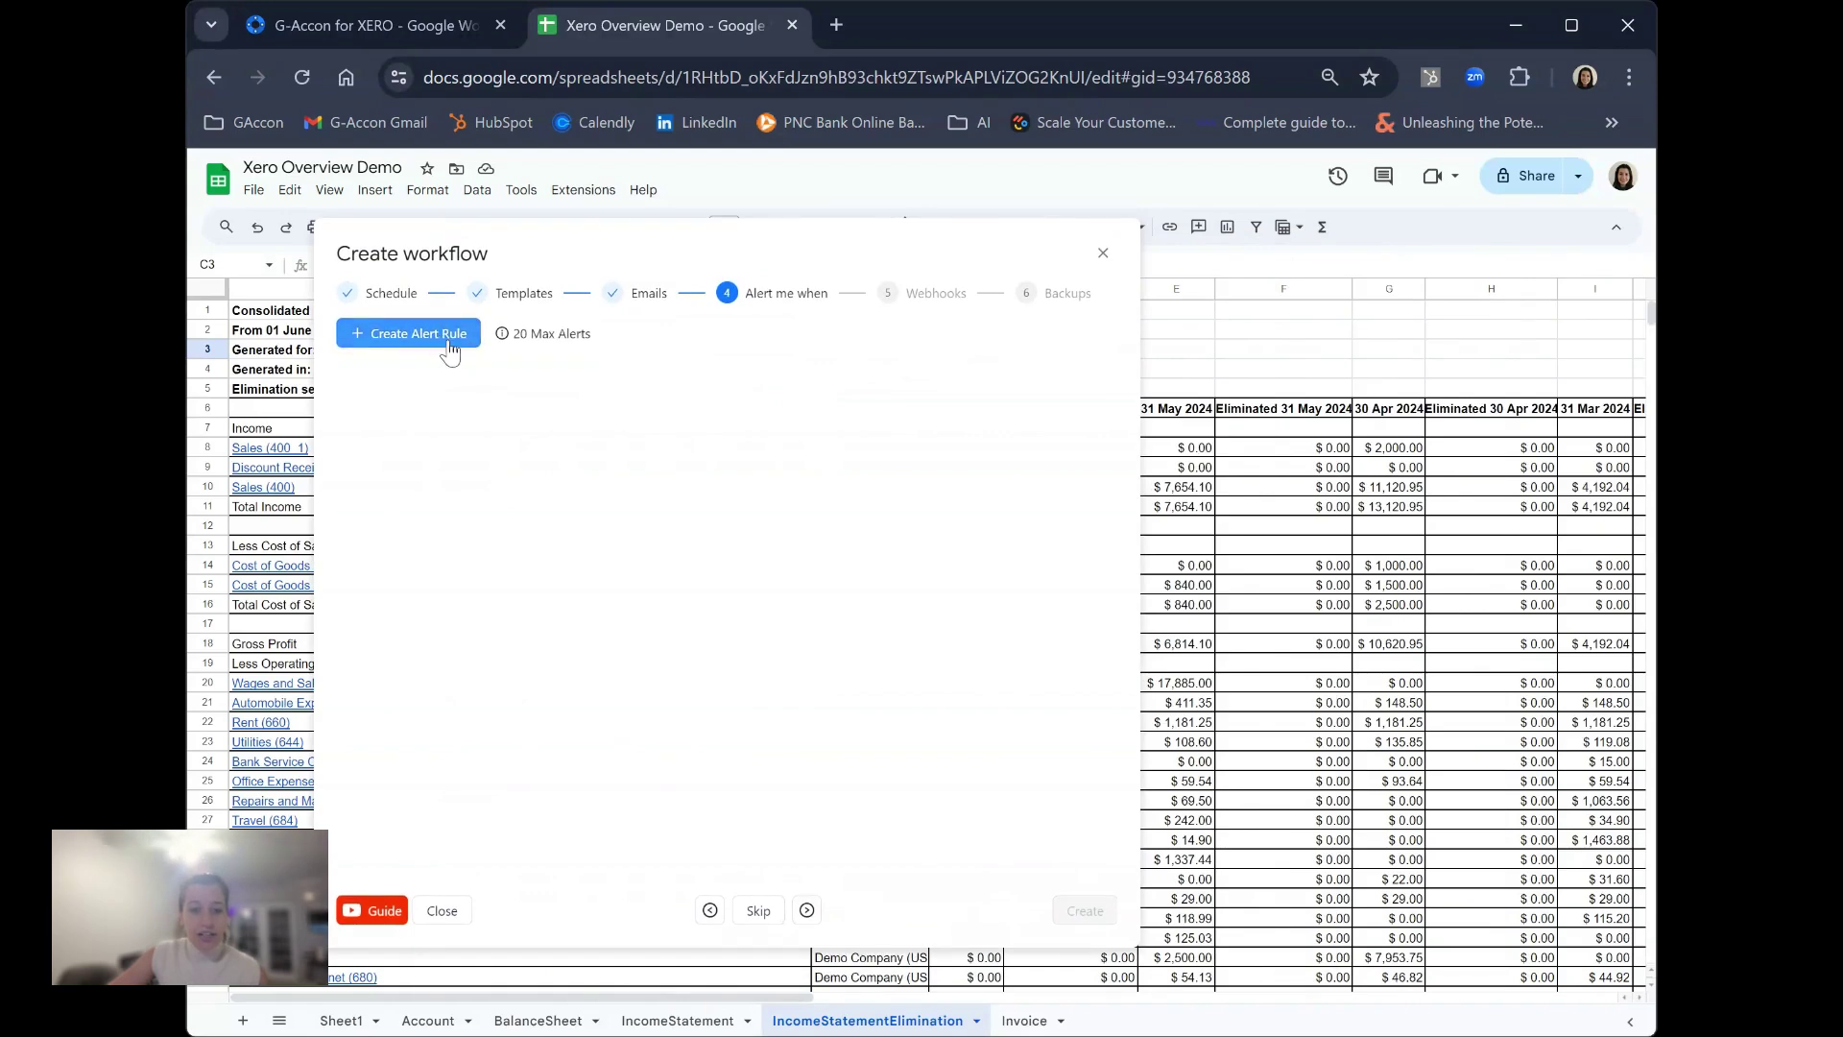
Step: Start a new alert rule watching IncomeStatementElimination cell G10
left_click(457, 350)
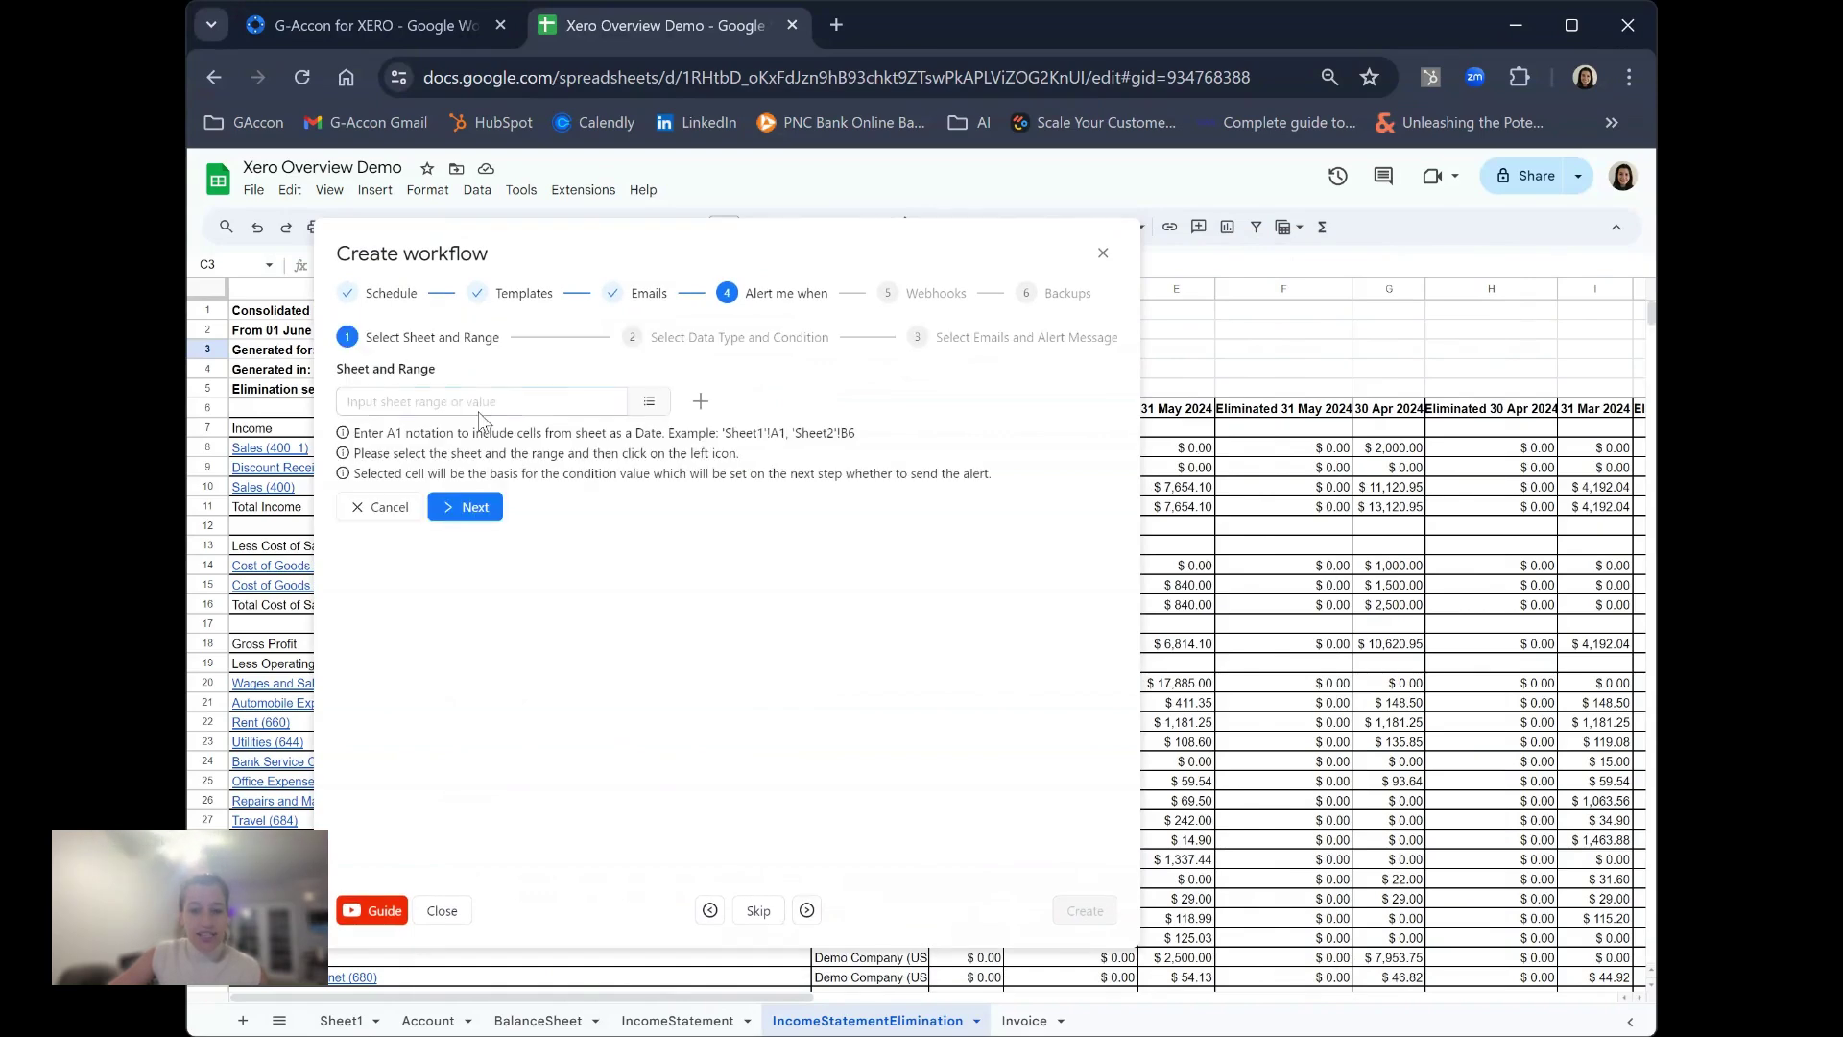
left_click(1390, 487)
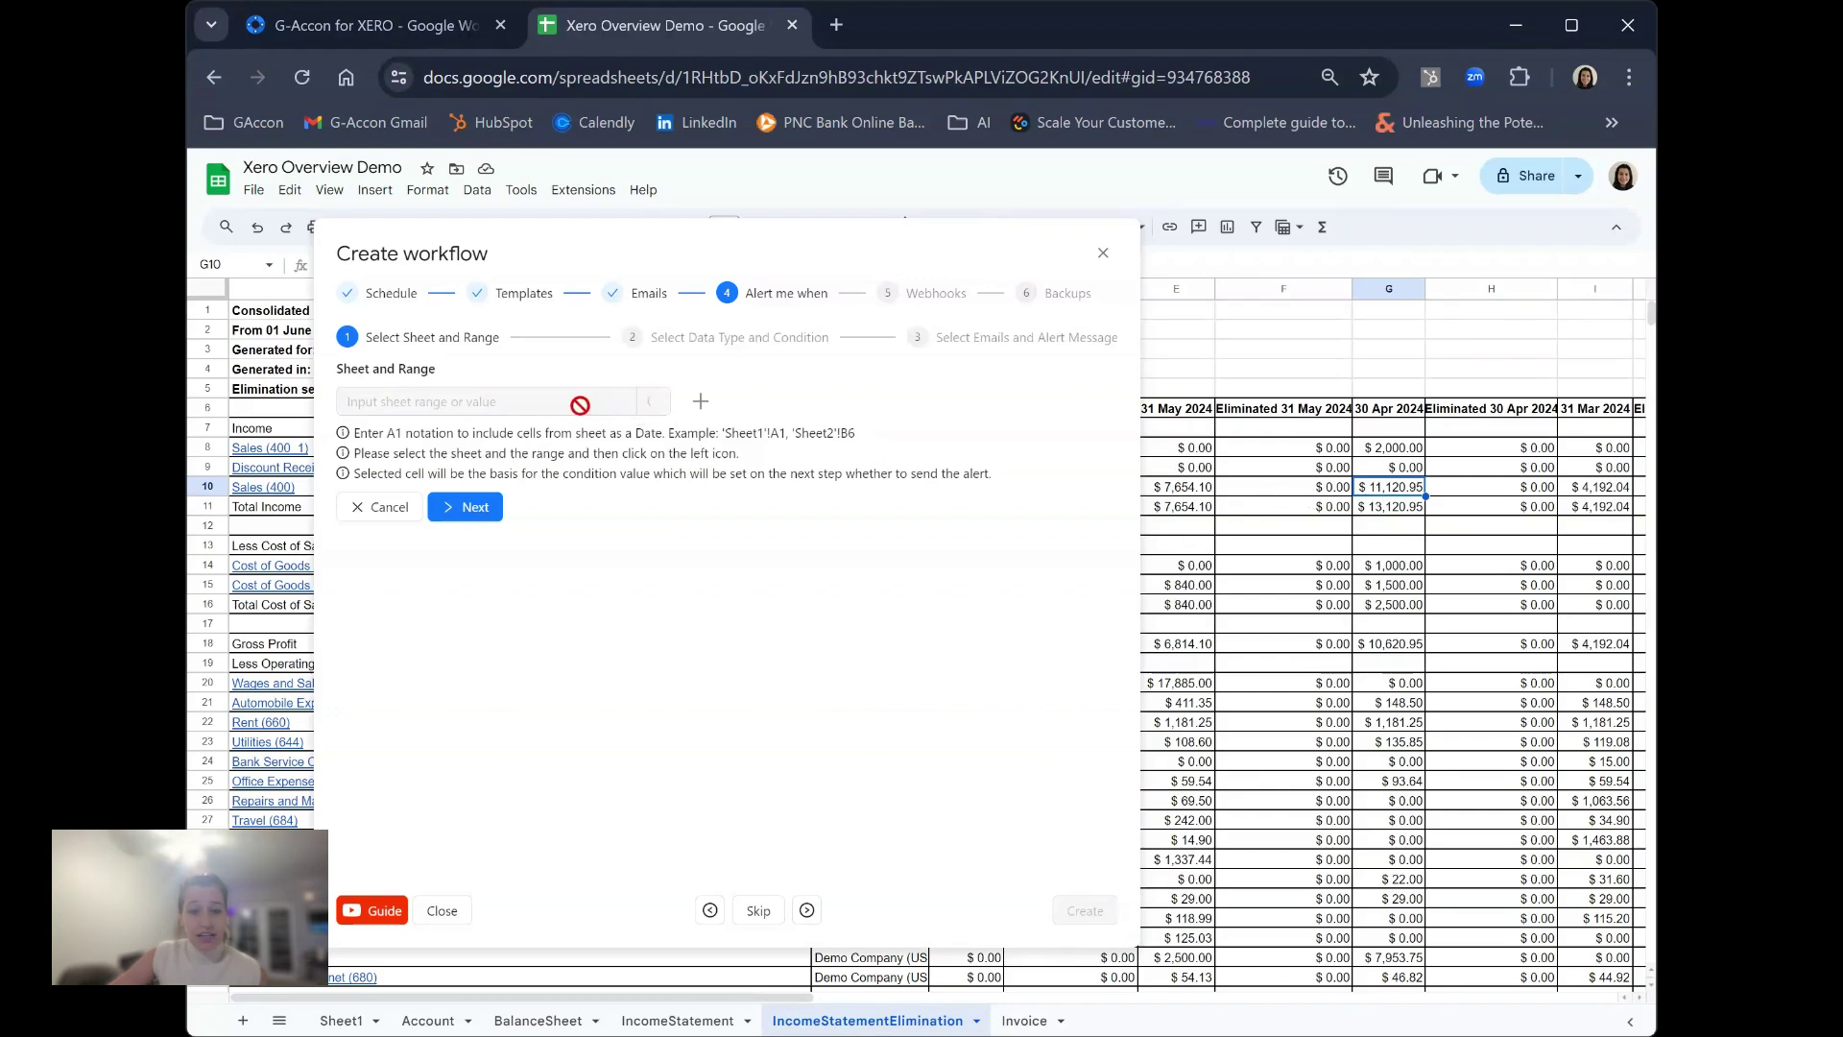
left_click(647, 401)
left_click(485, 540)
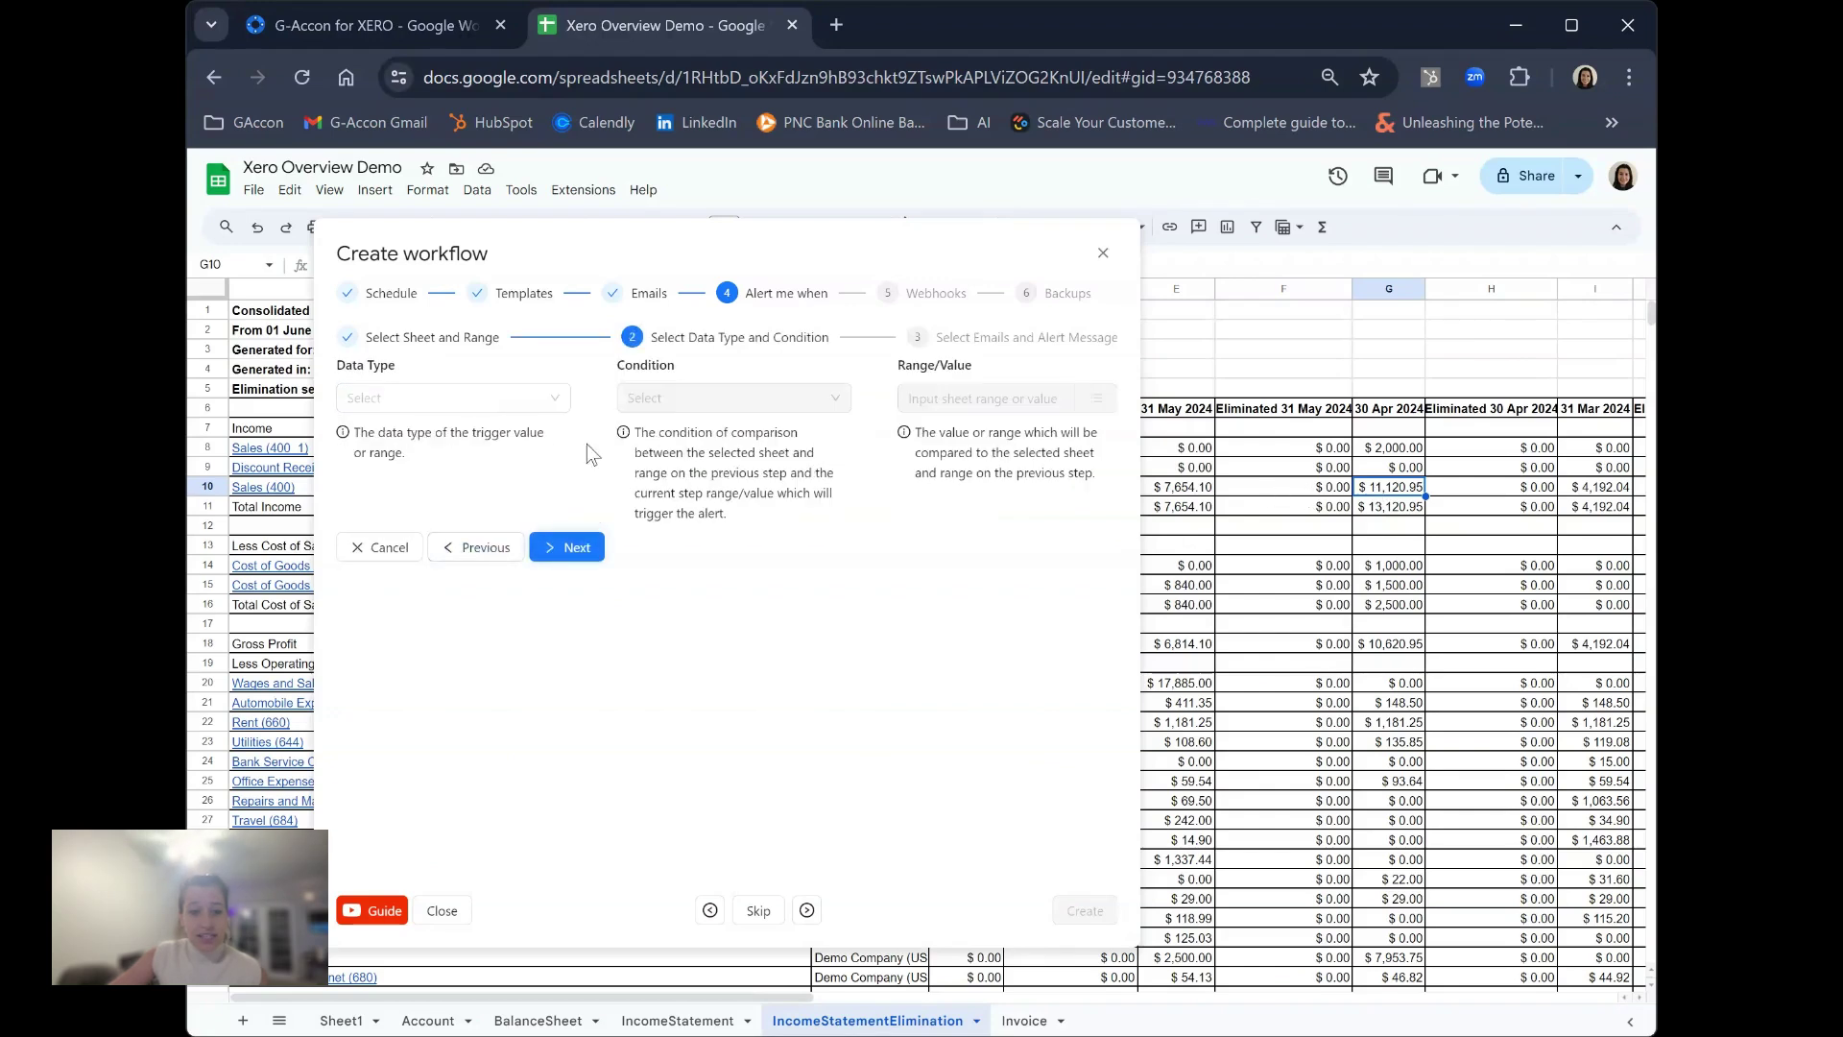
Step: Set the alert condition to Amount/Number greater than 12000
left_click(522, 397)
left_click(516, 437)
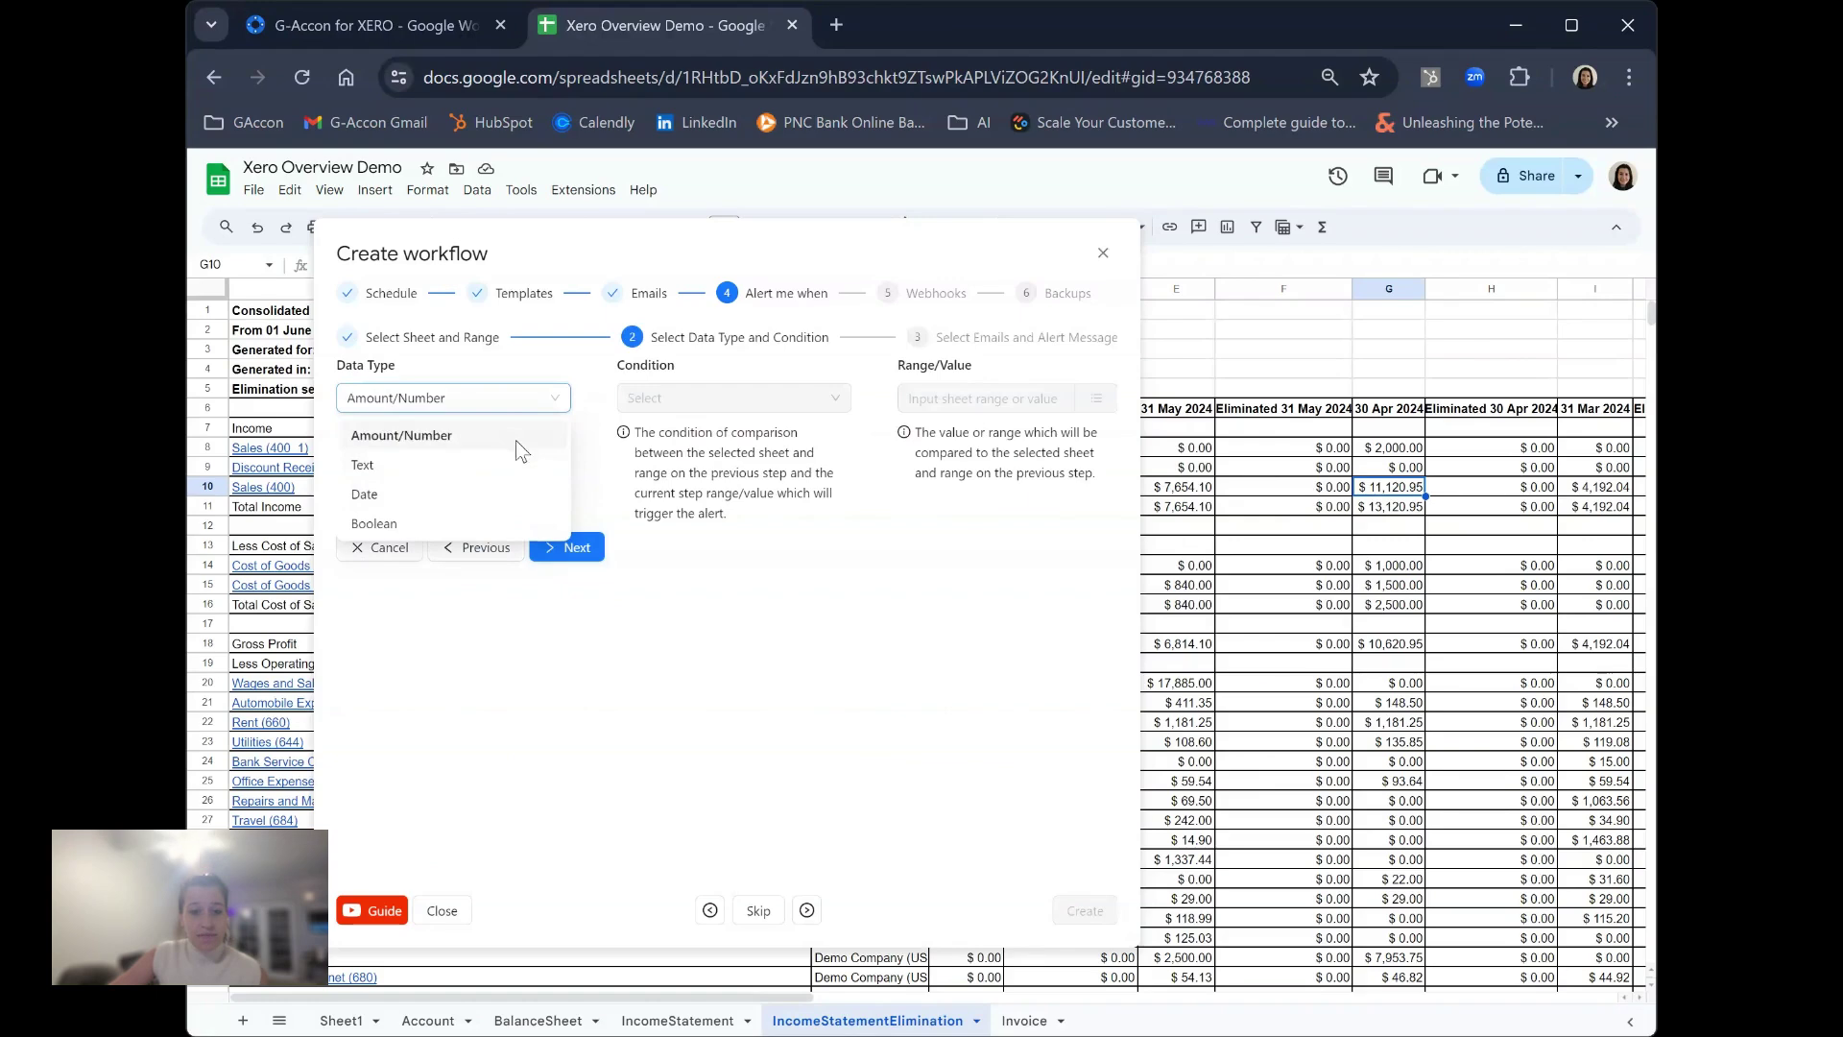
left_click(765, 403)
left_click(755, 498)
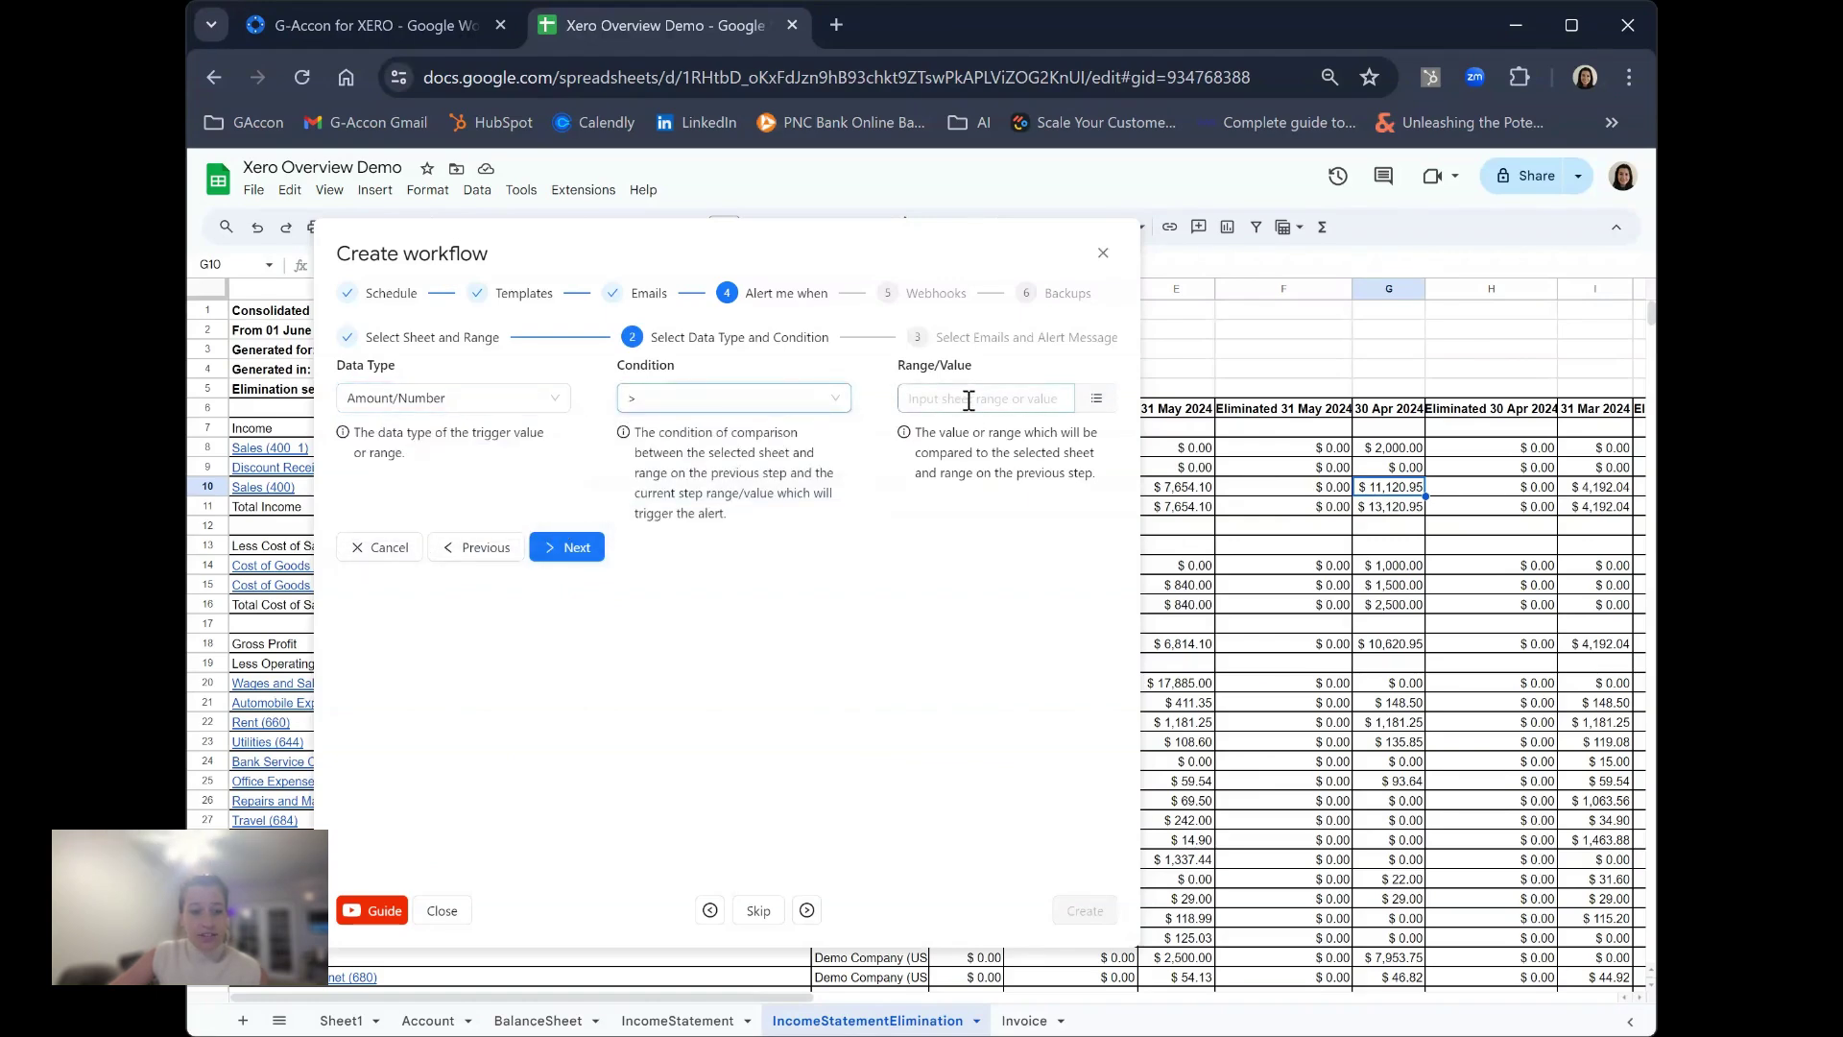
left_click(969, 400)
type("1200")
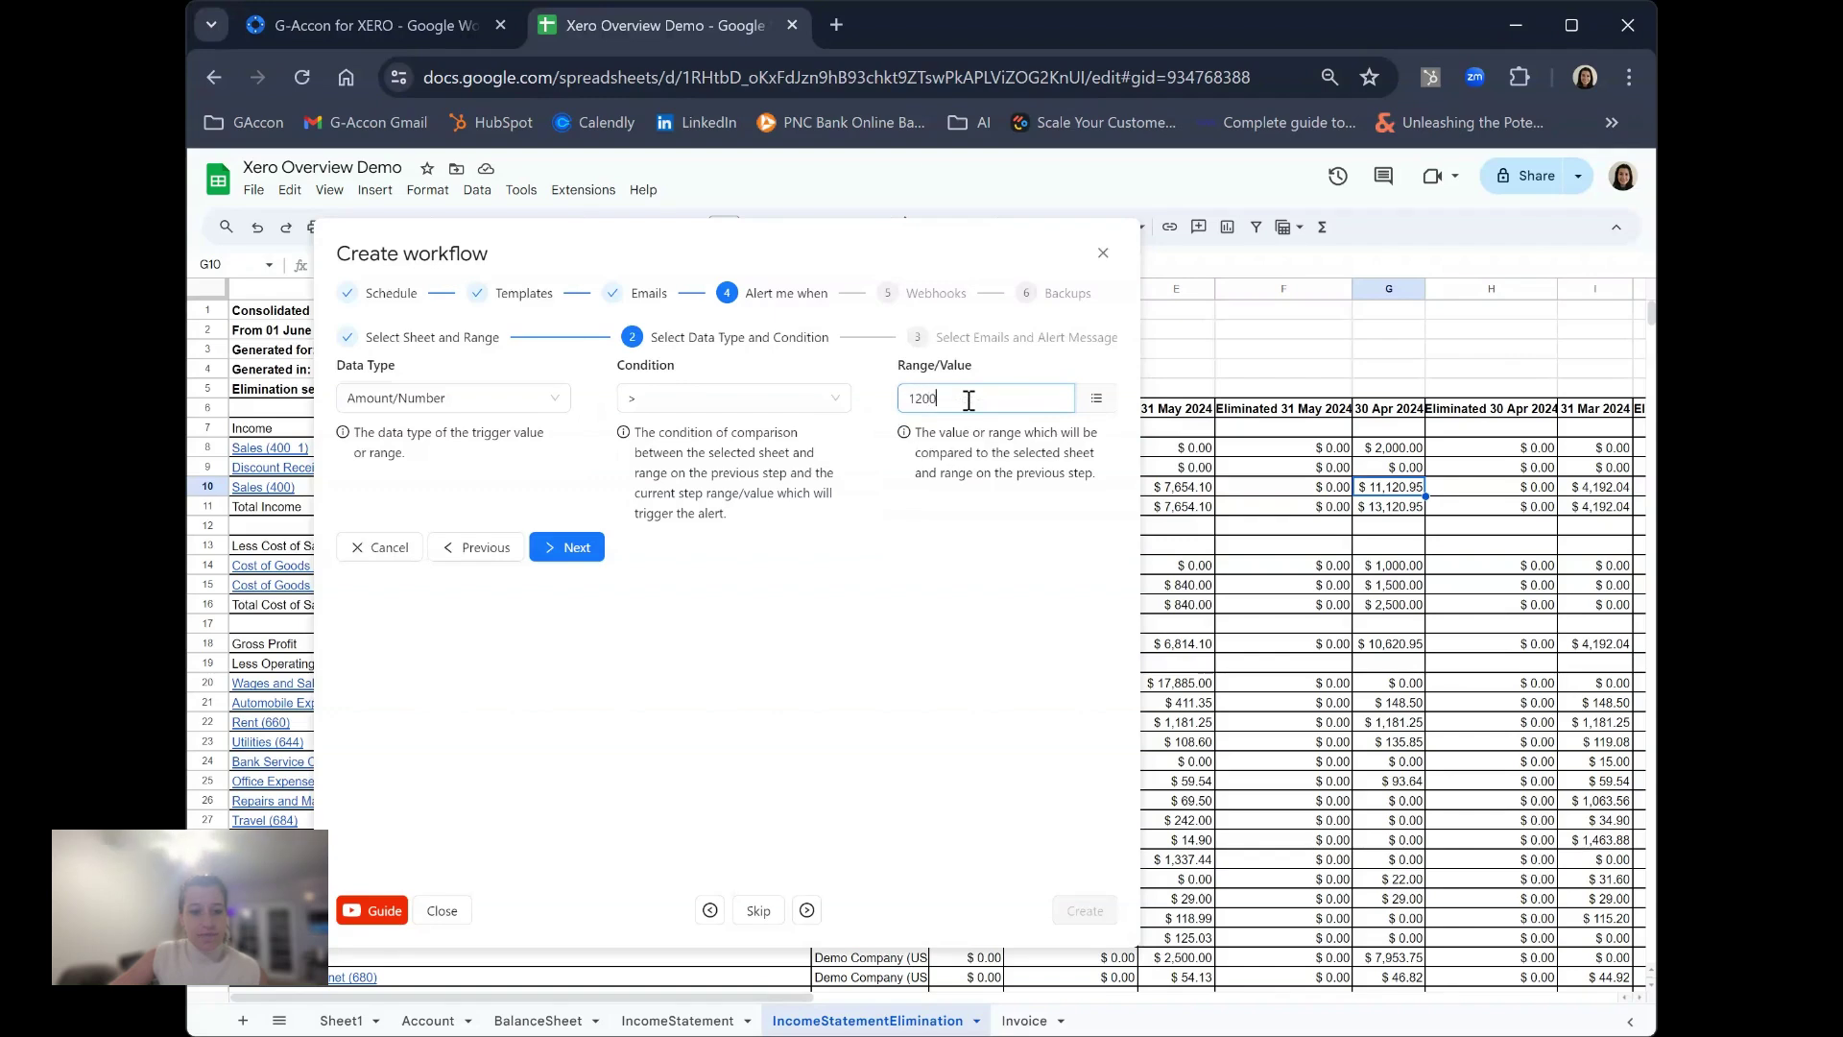
type("0")
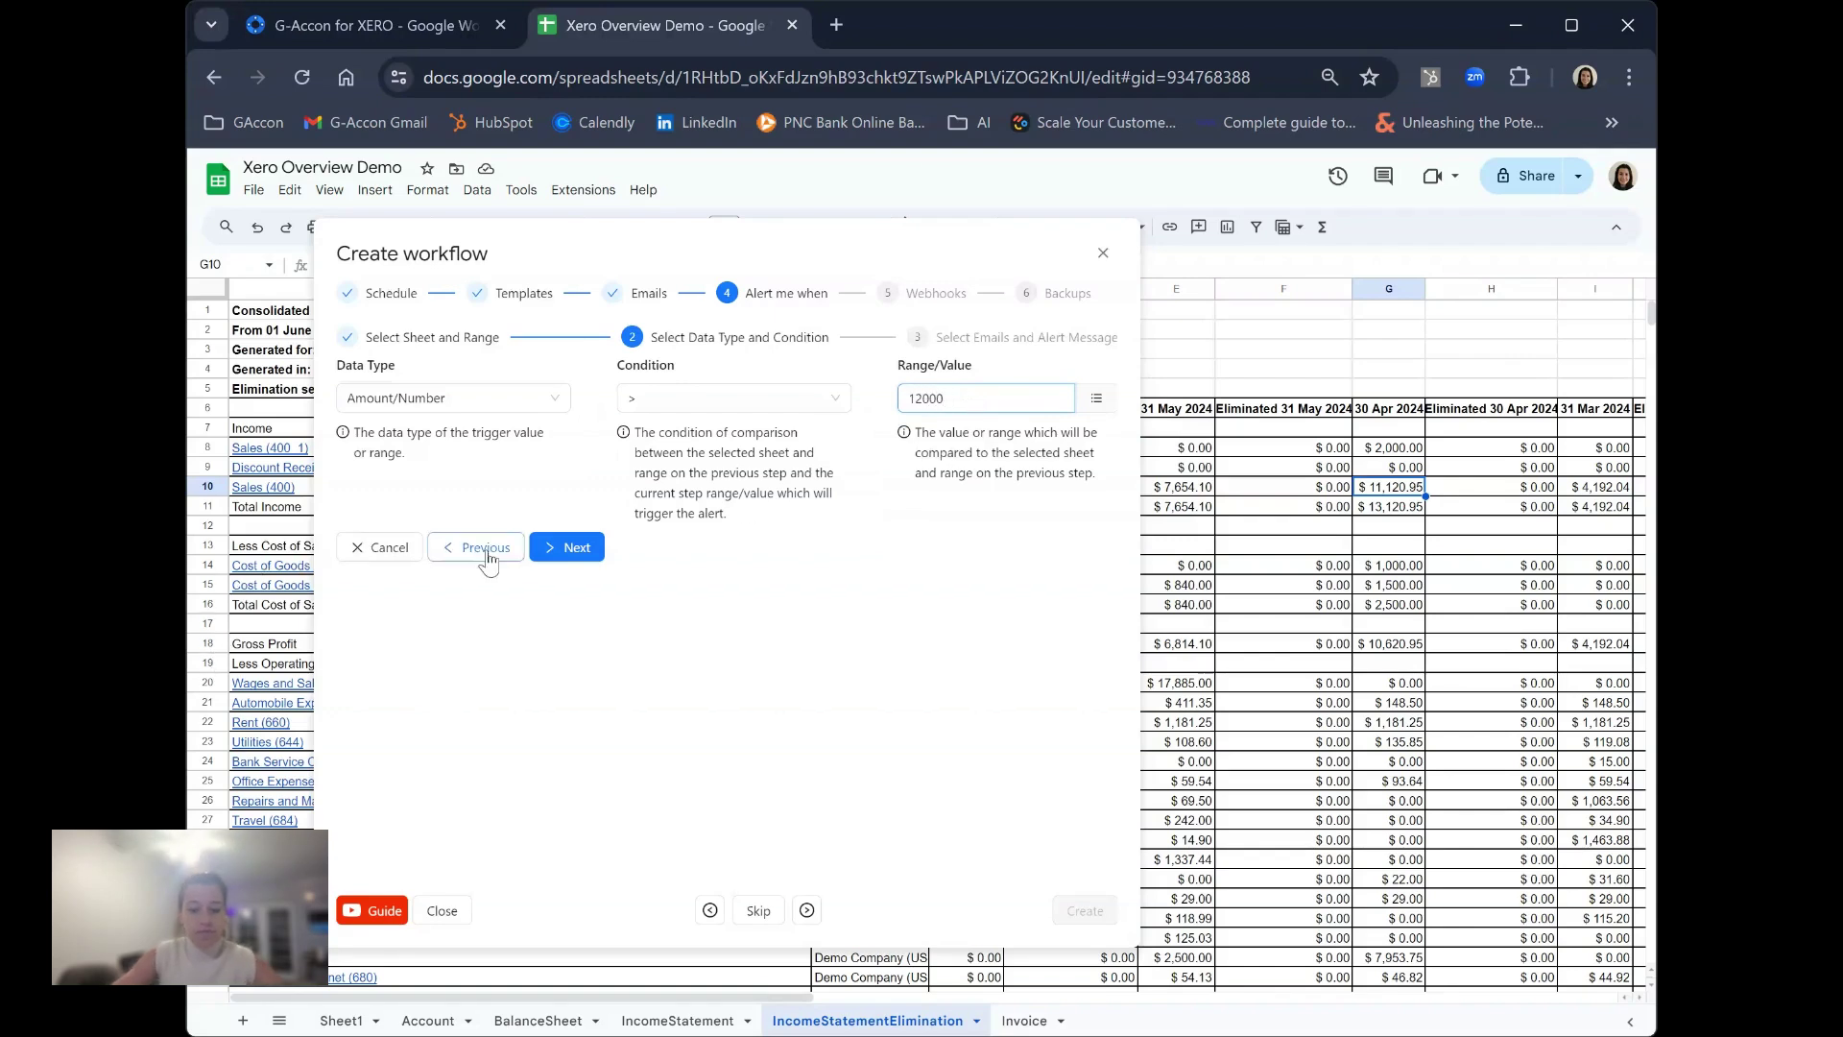
left_click(545, 545)
Step: Give the alert the message 'demo' and save the rule
left_click(549, 554)
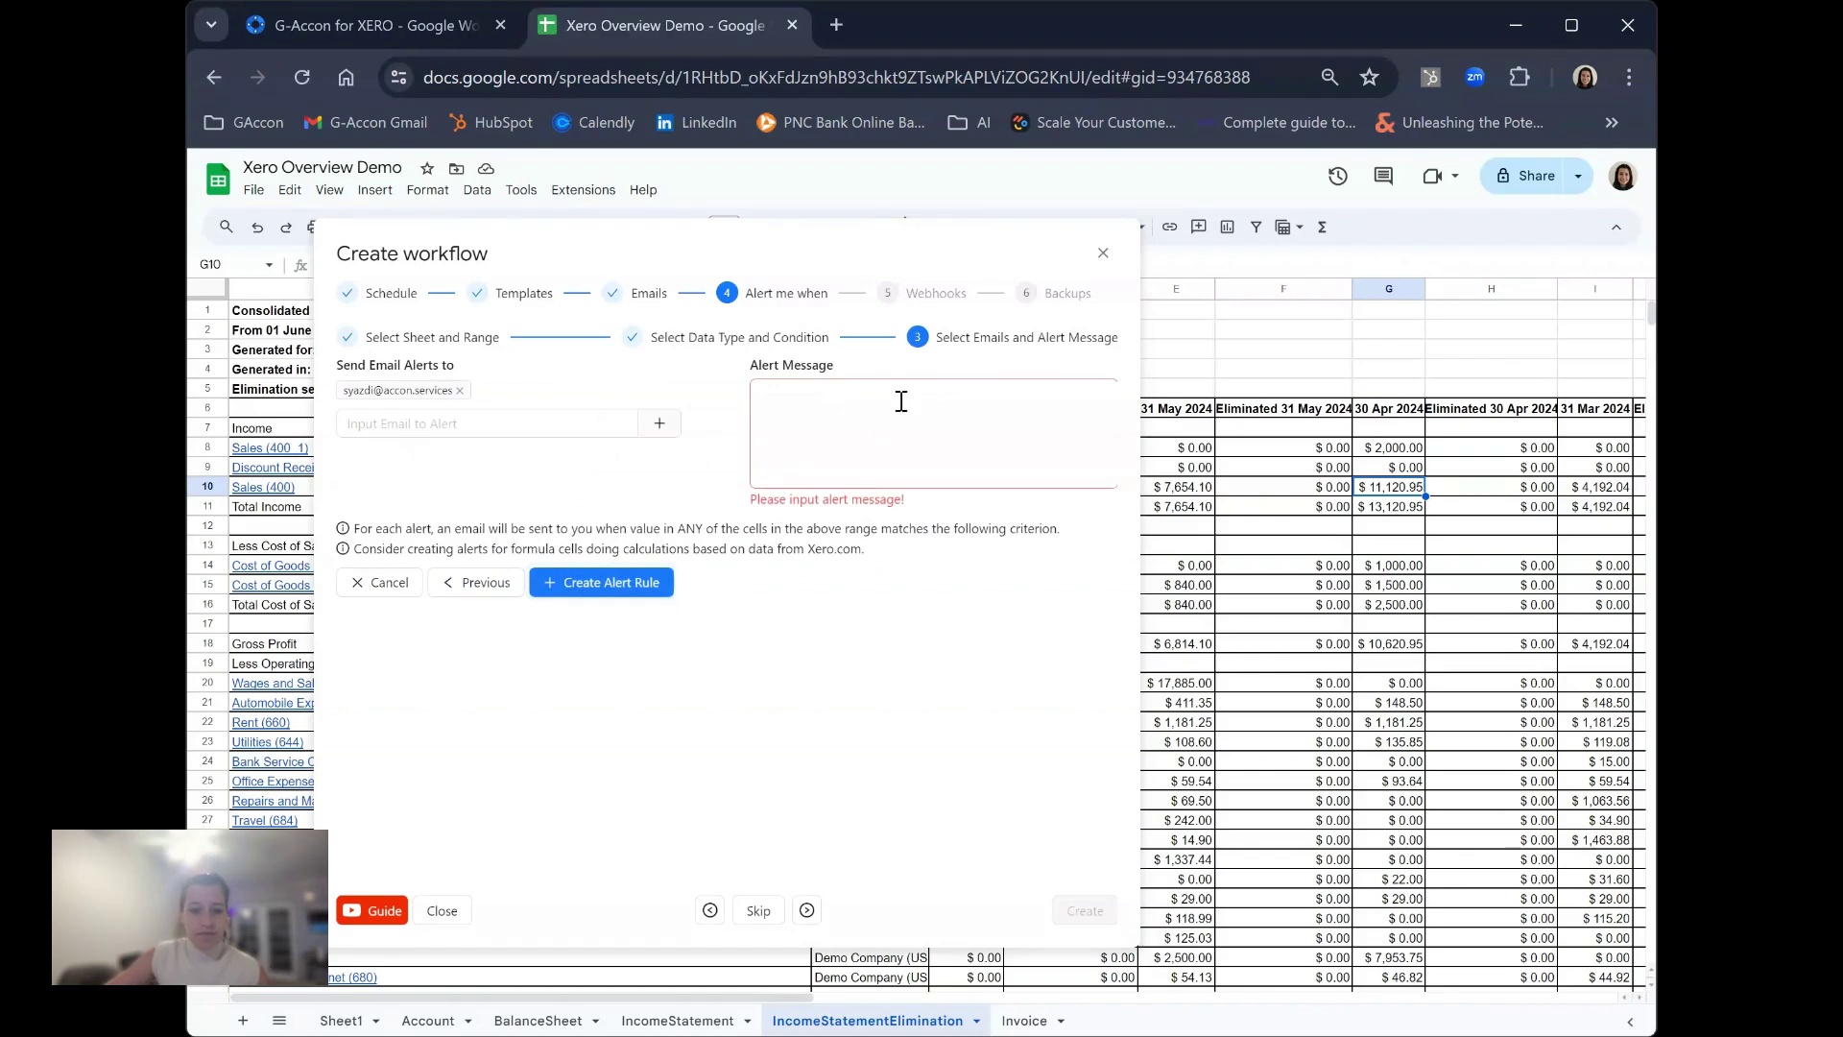
type("demo")
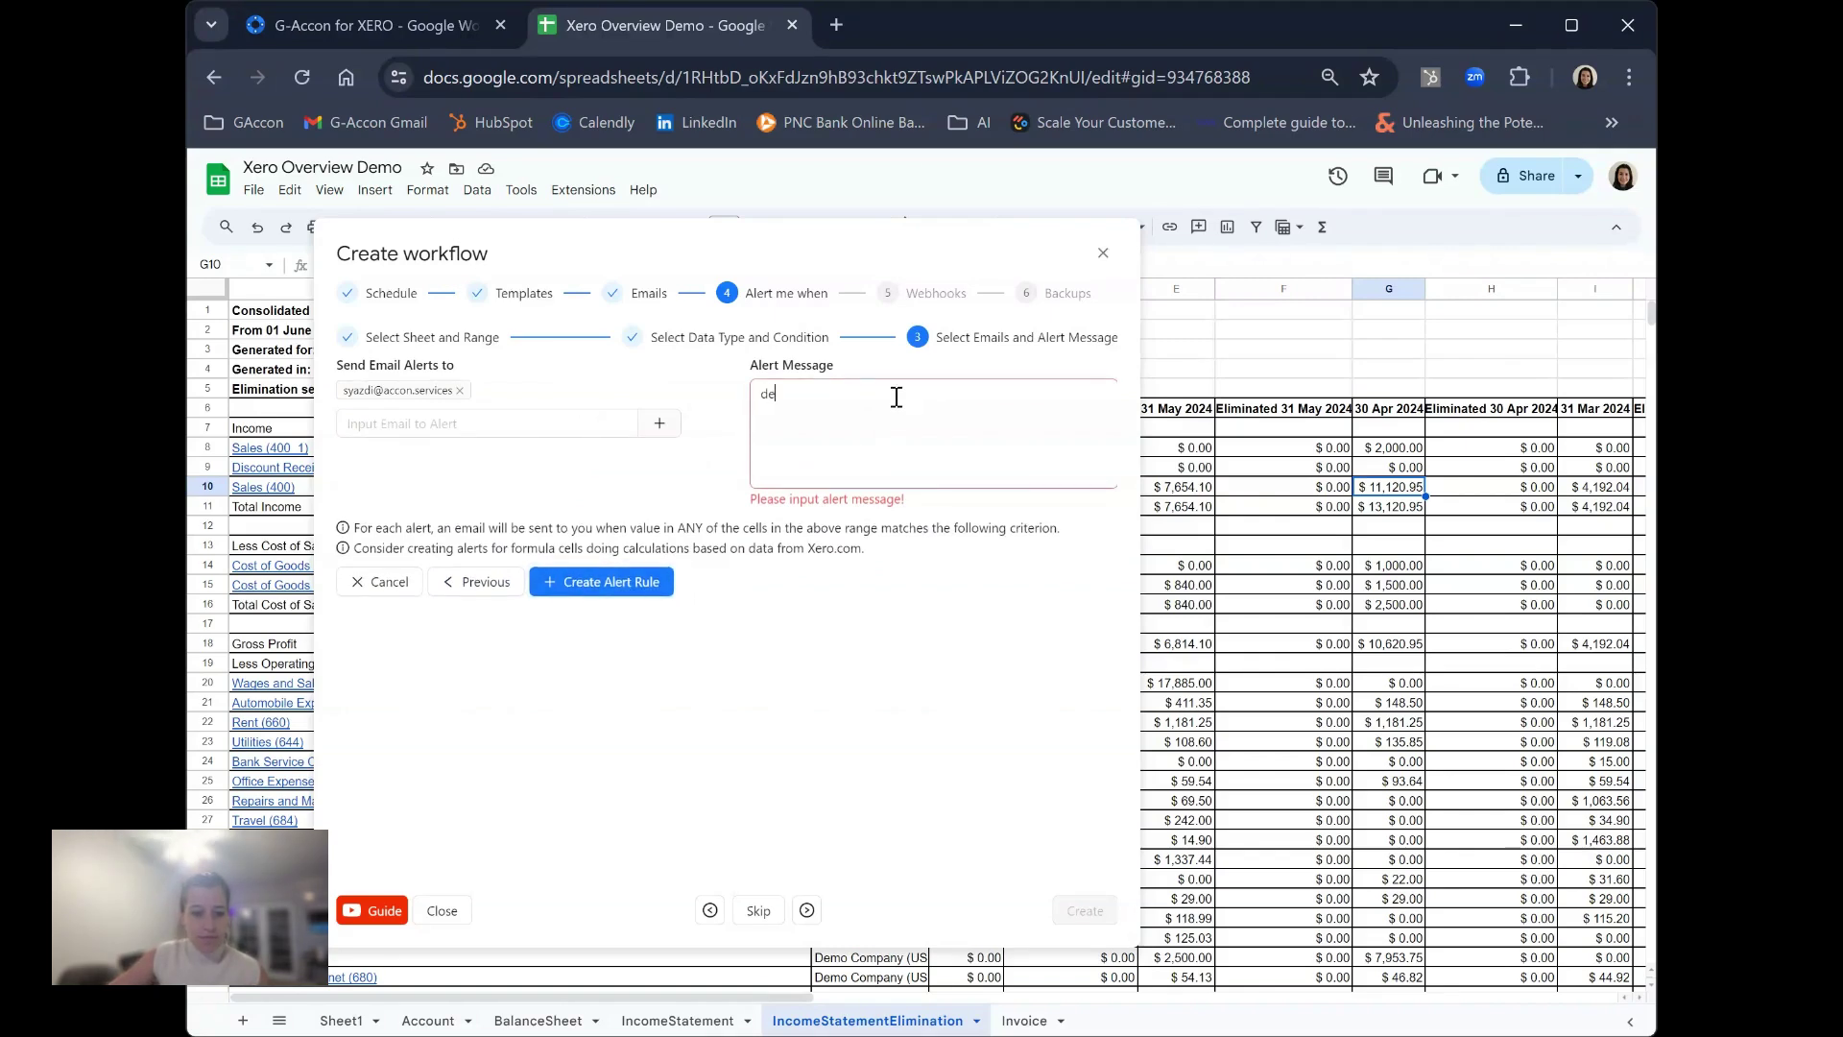
left_click(576, 572)
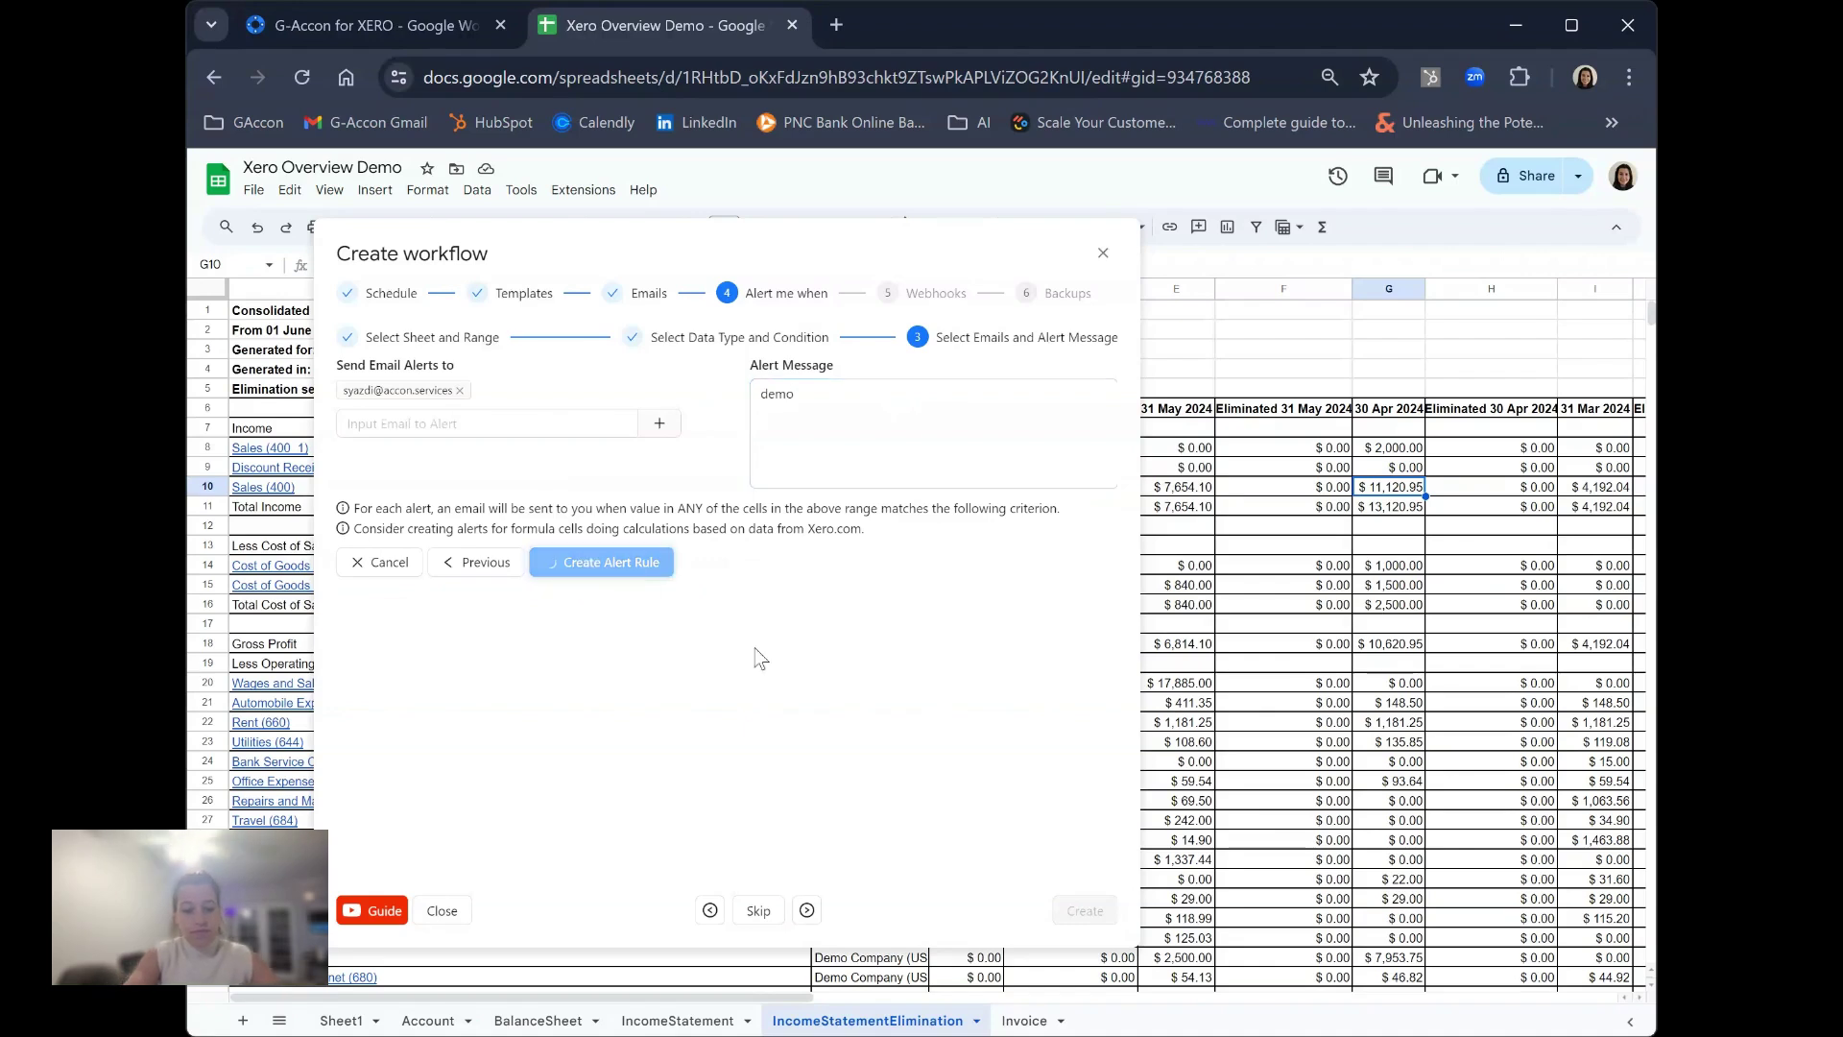
left_click(807, 911)
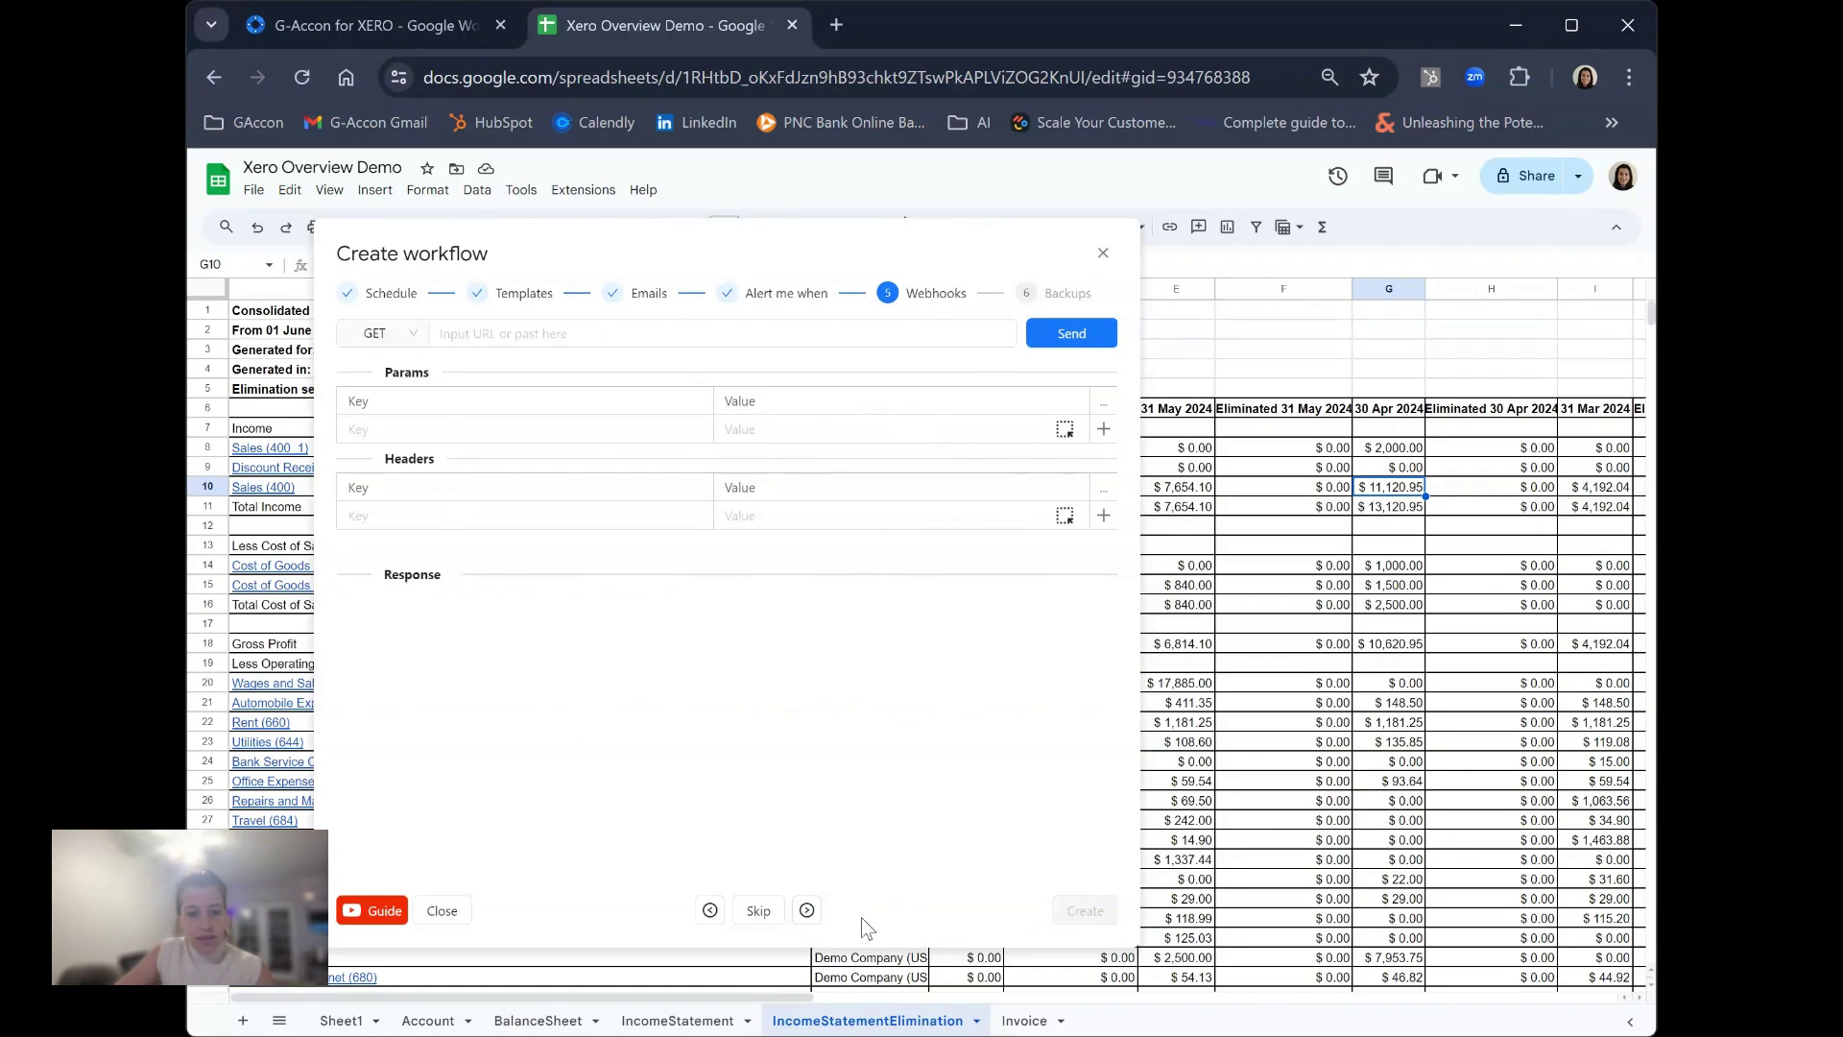
Step: Skip webhooks, switch on spreadsheet backups, and create the workflow
left_click(807, 910)
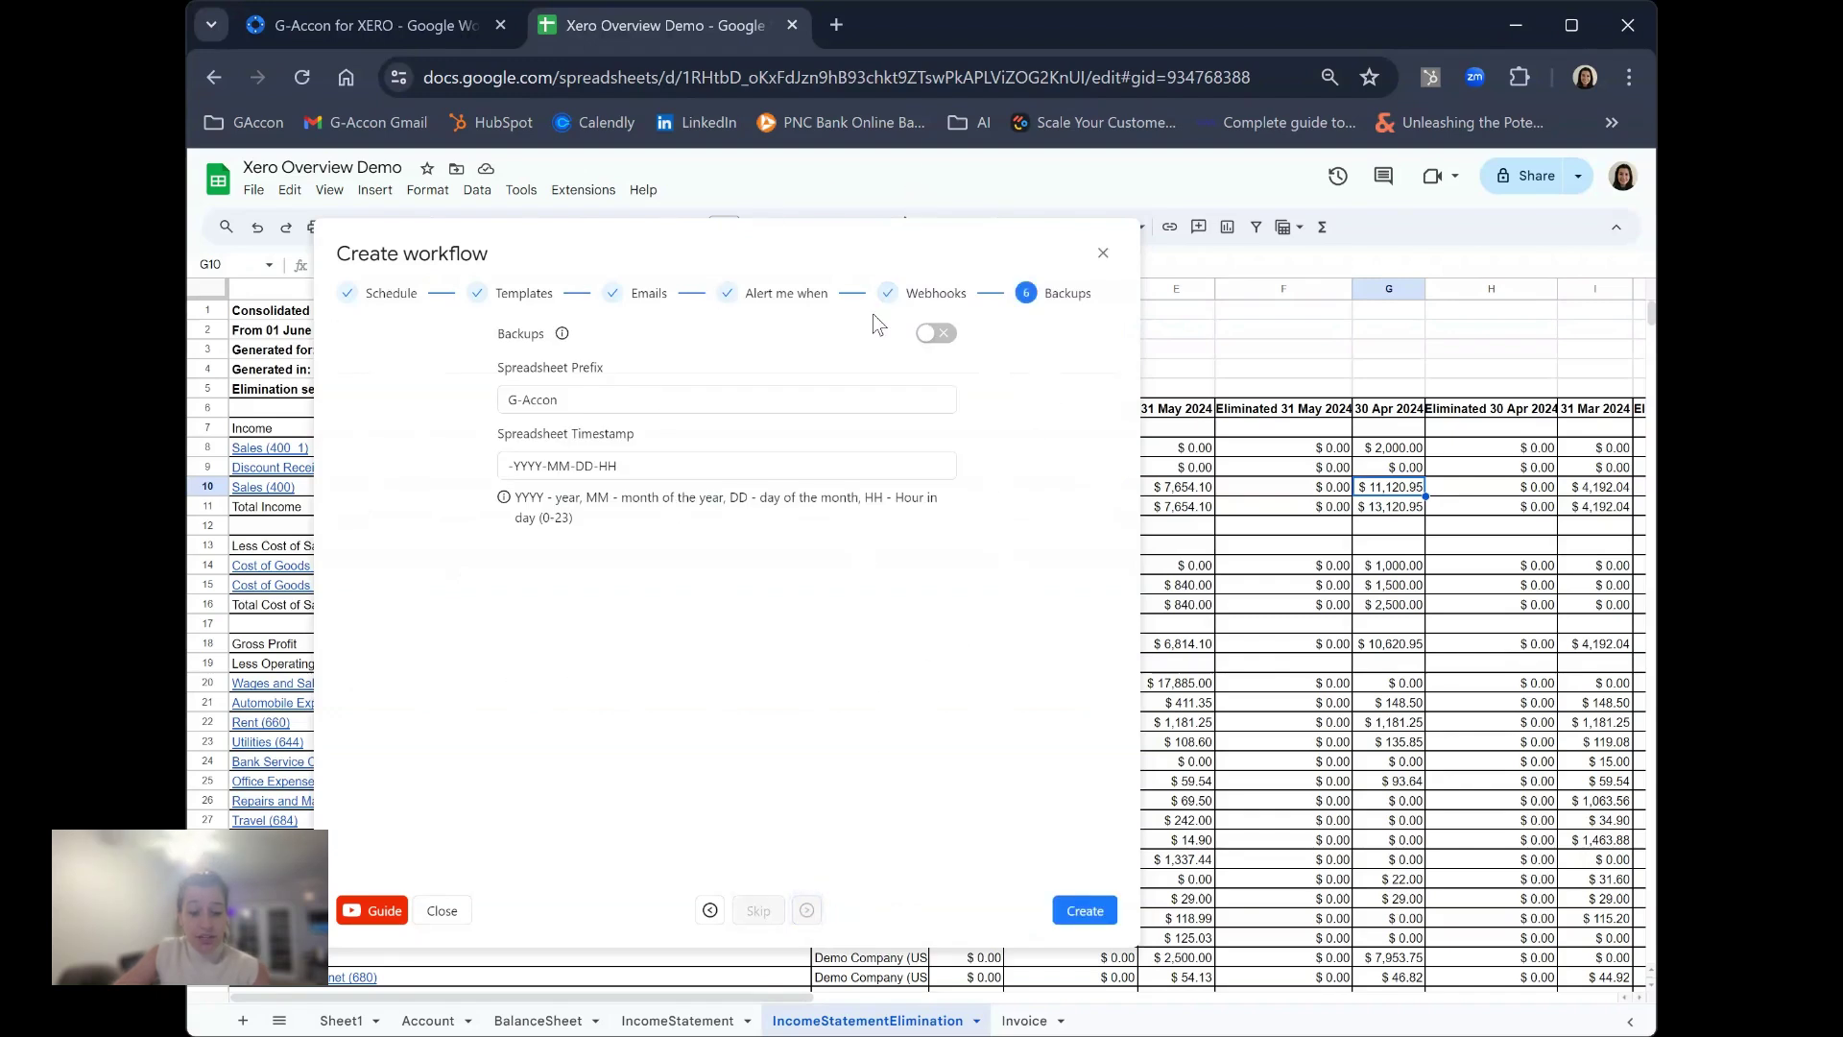
left_click(934, 336)
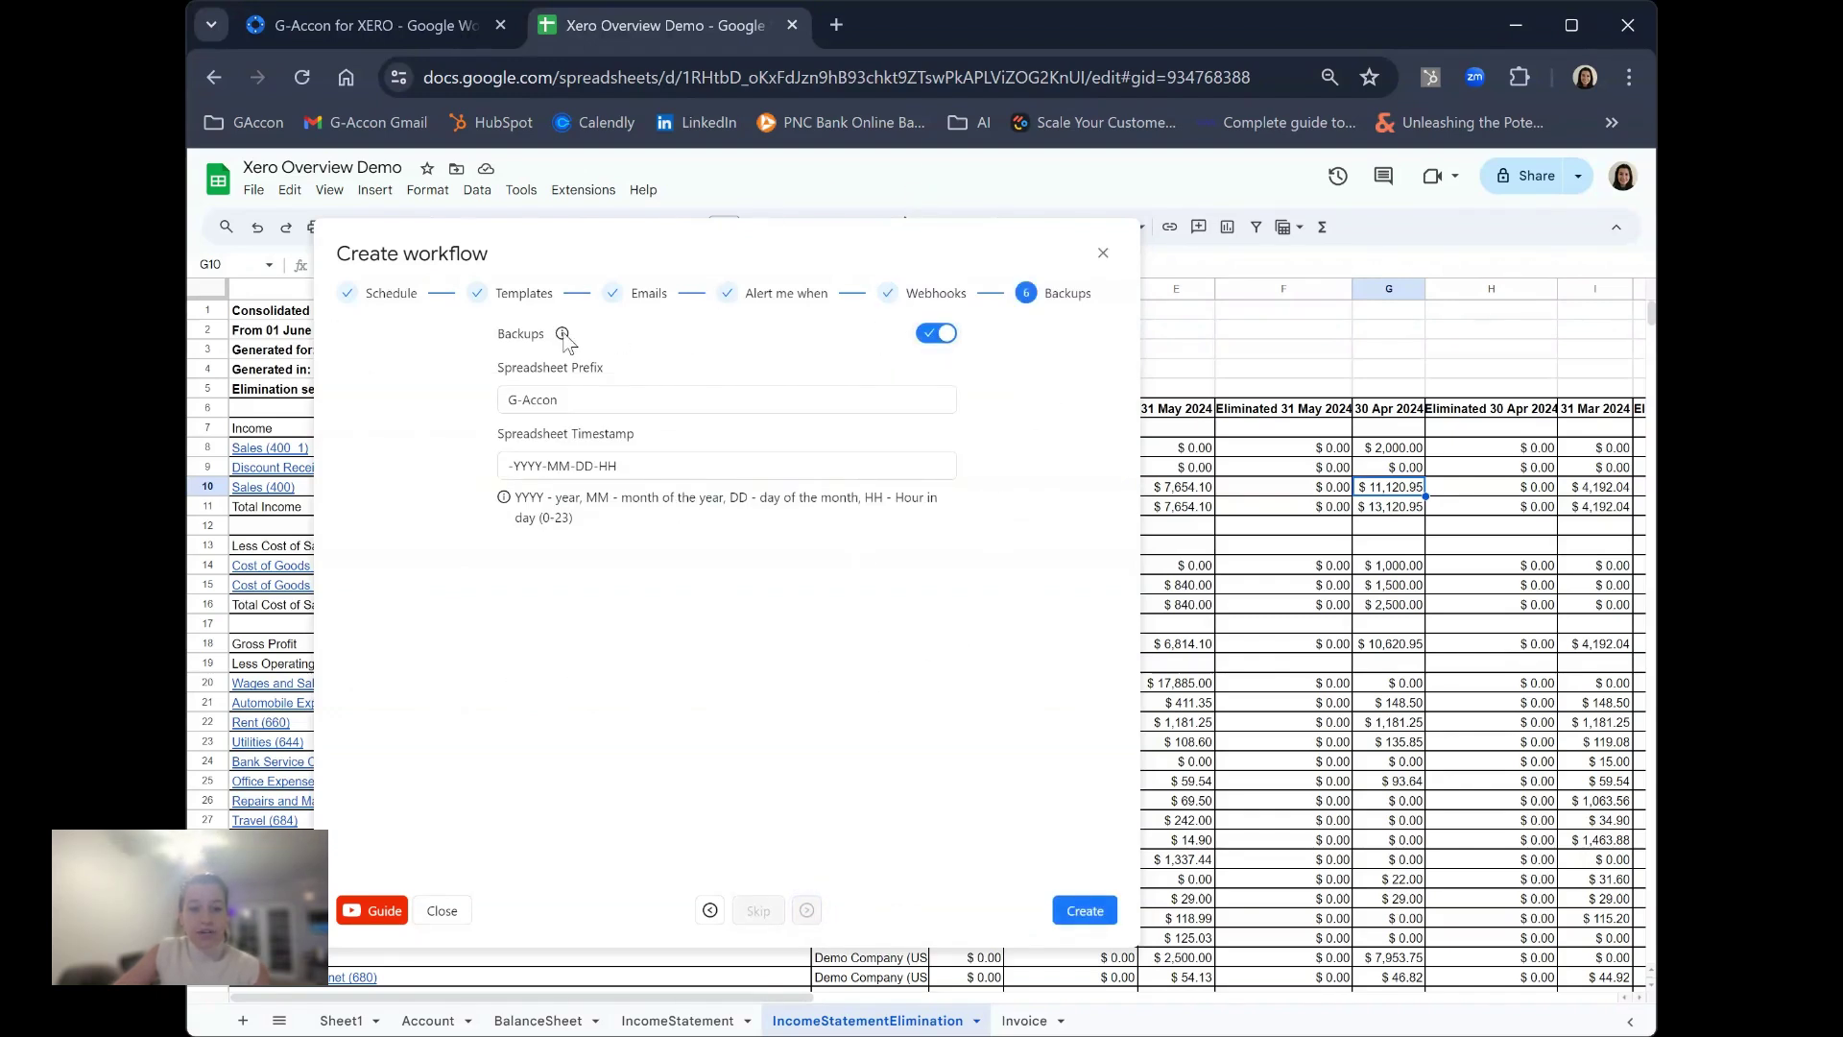
mouse_move(563, 338)
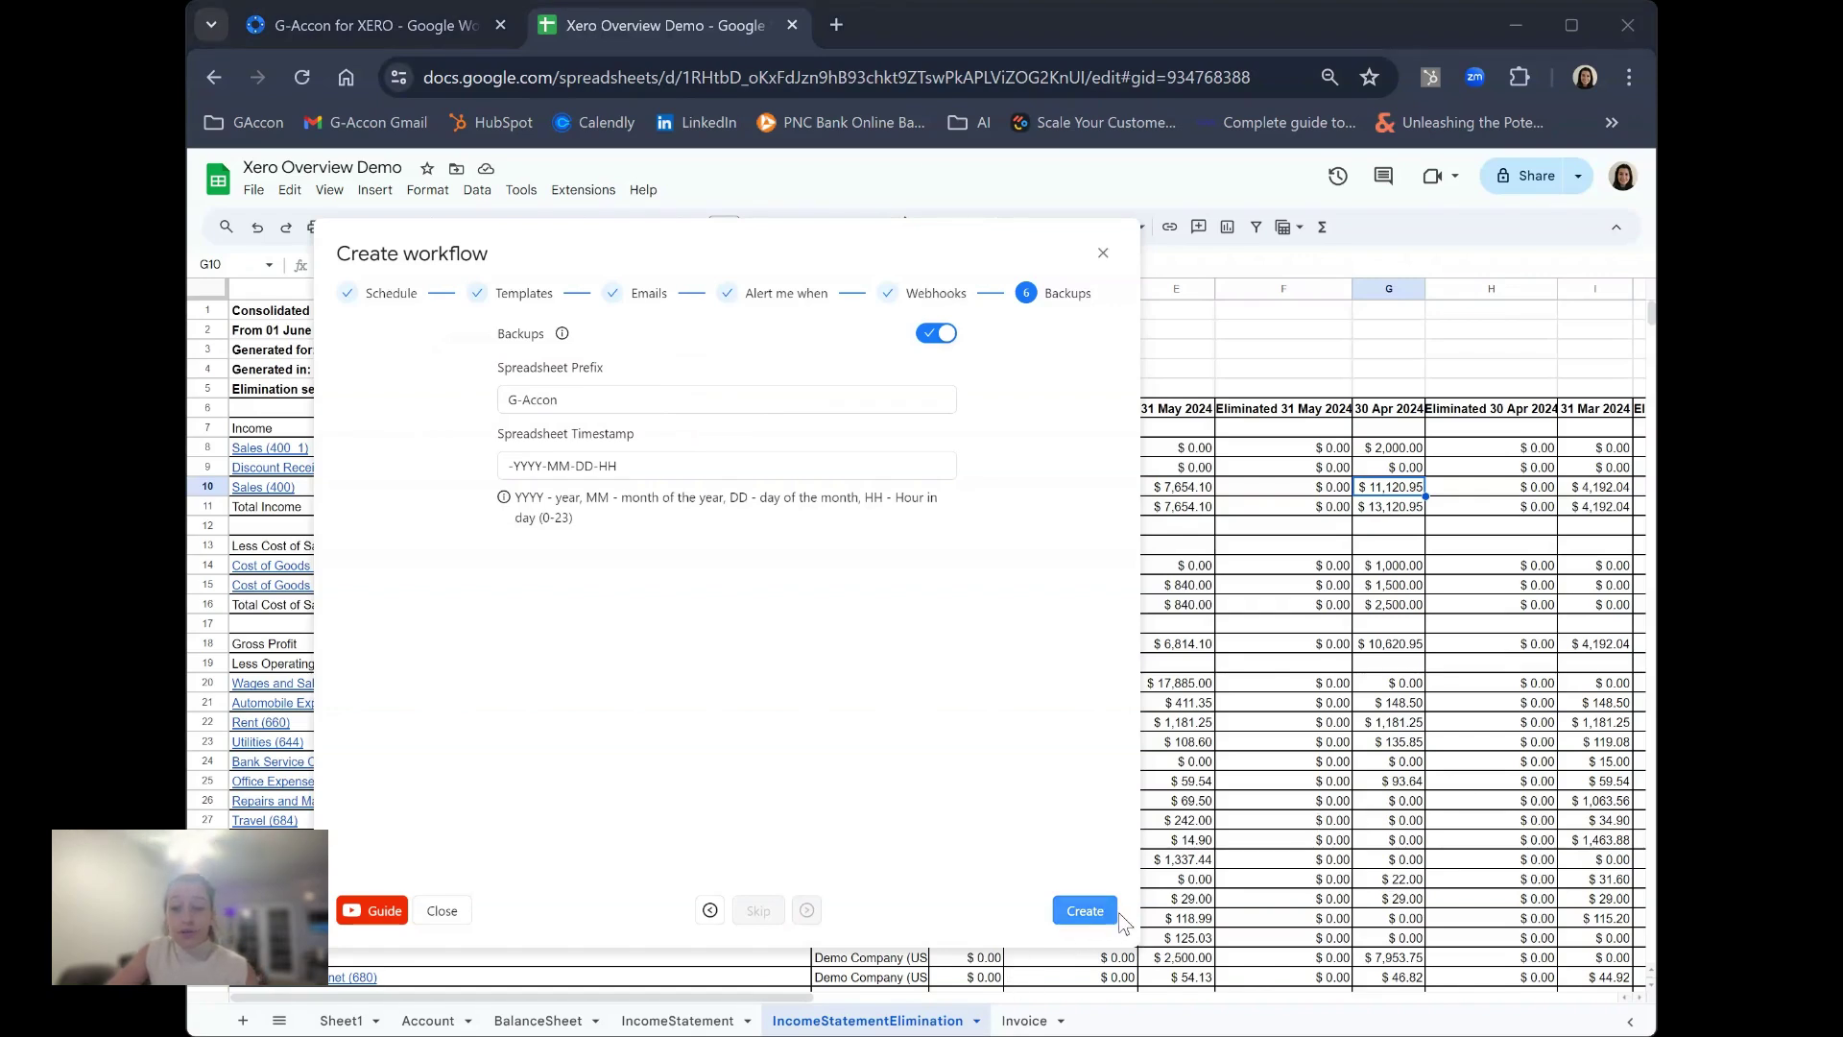
left_click(1085, 910)
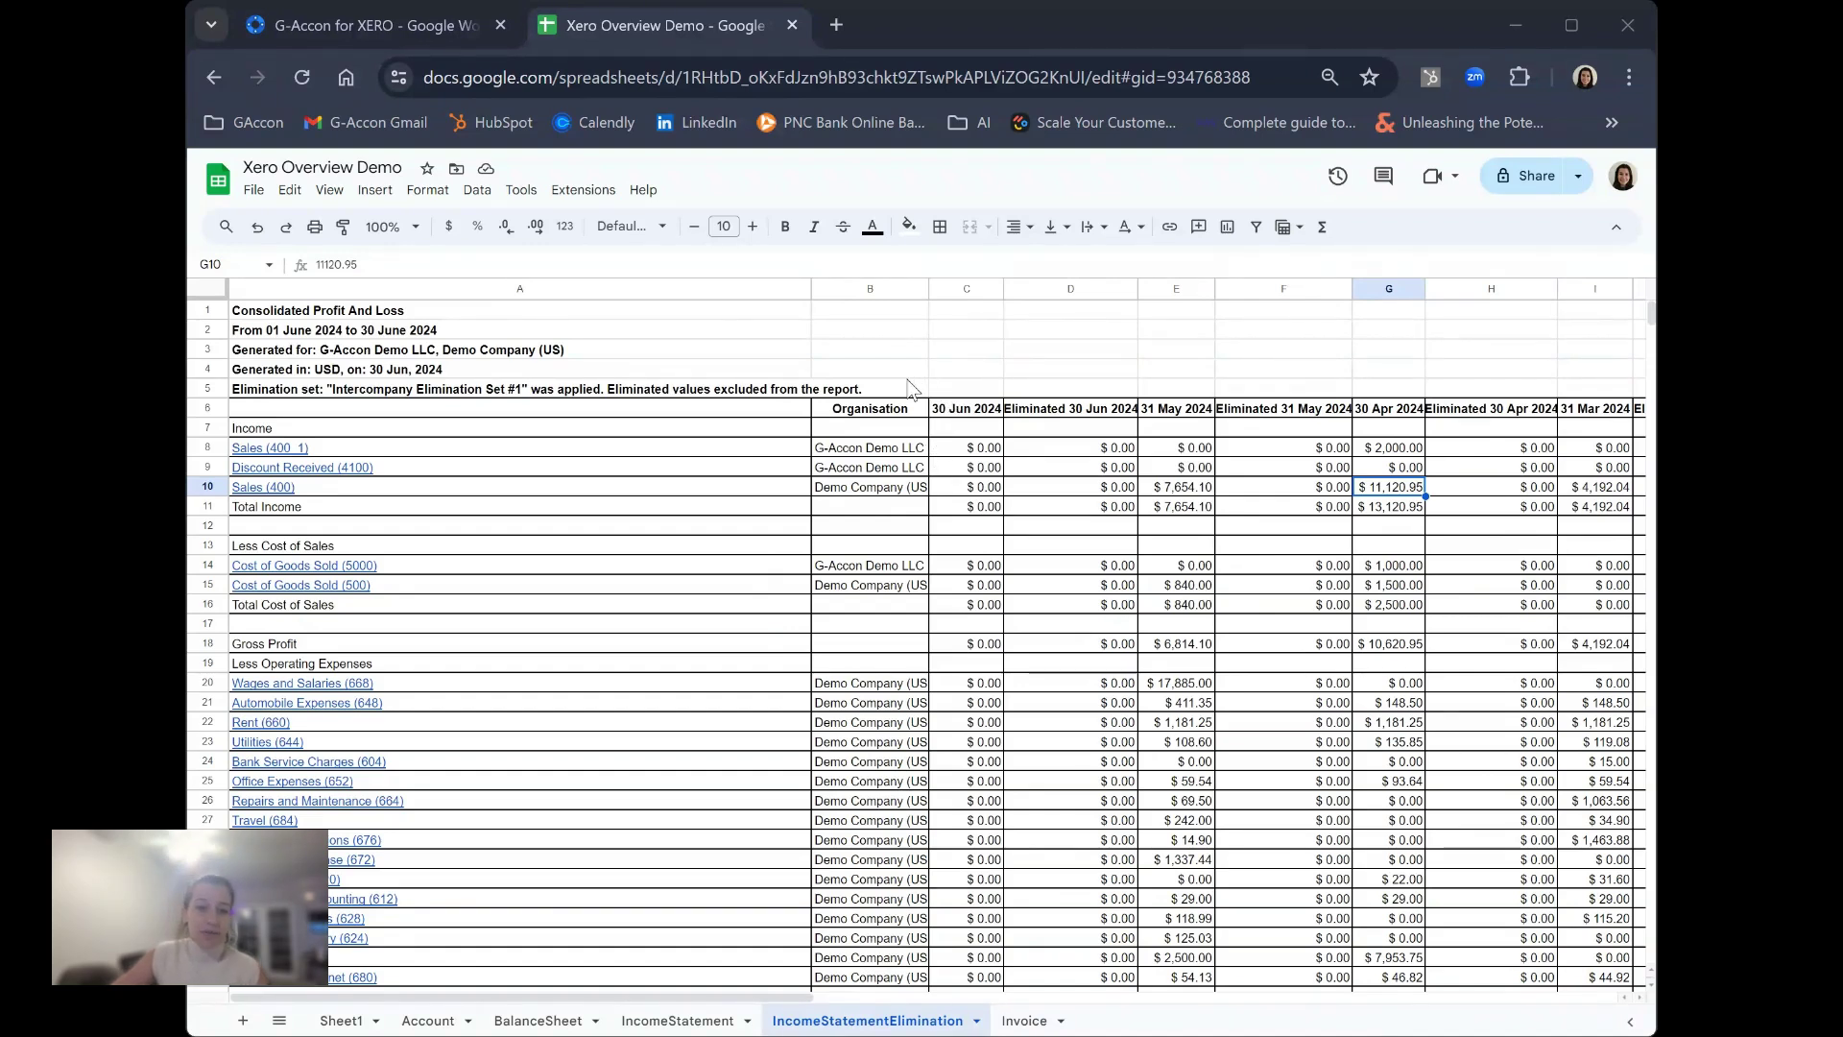
Step: Return to the Consolidated Profit And Loss sheet once the workflow is created
left_click(895, 331)
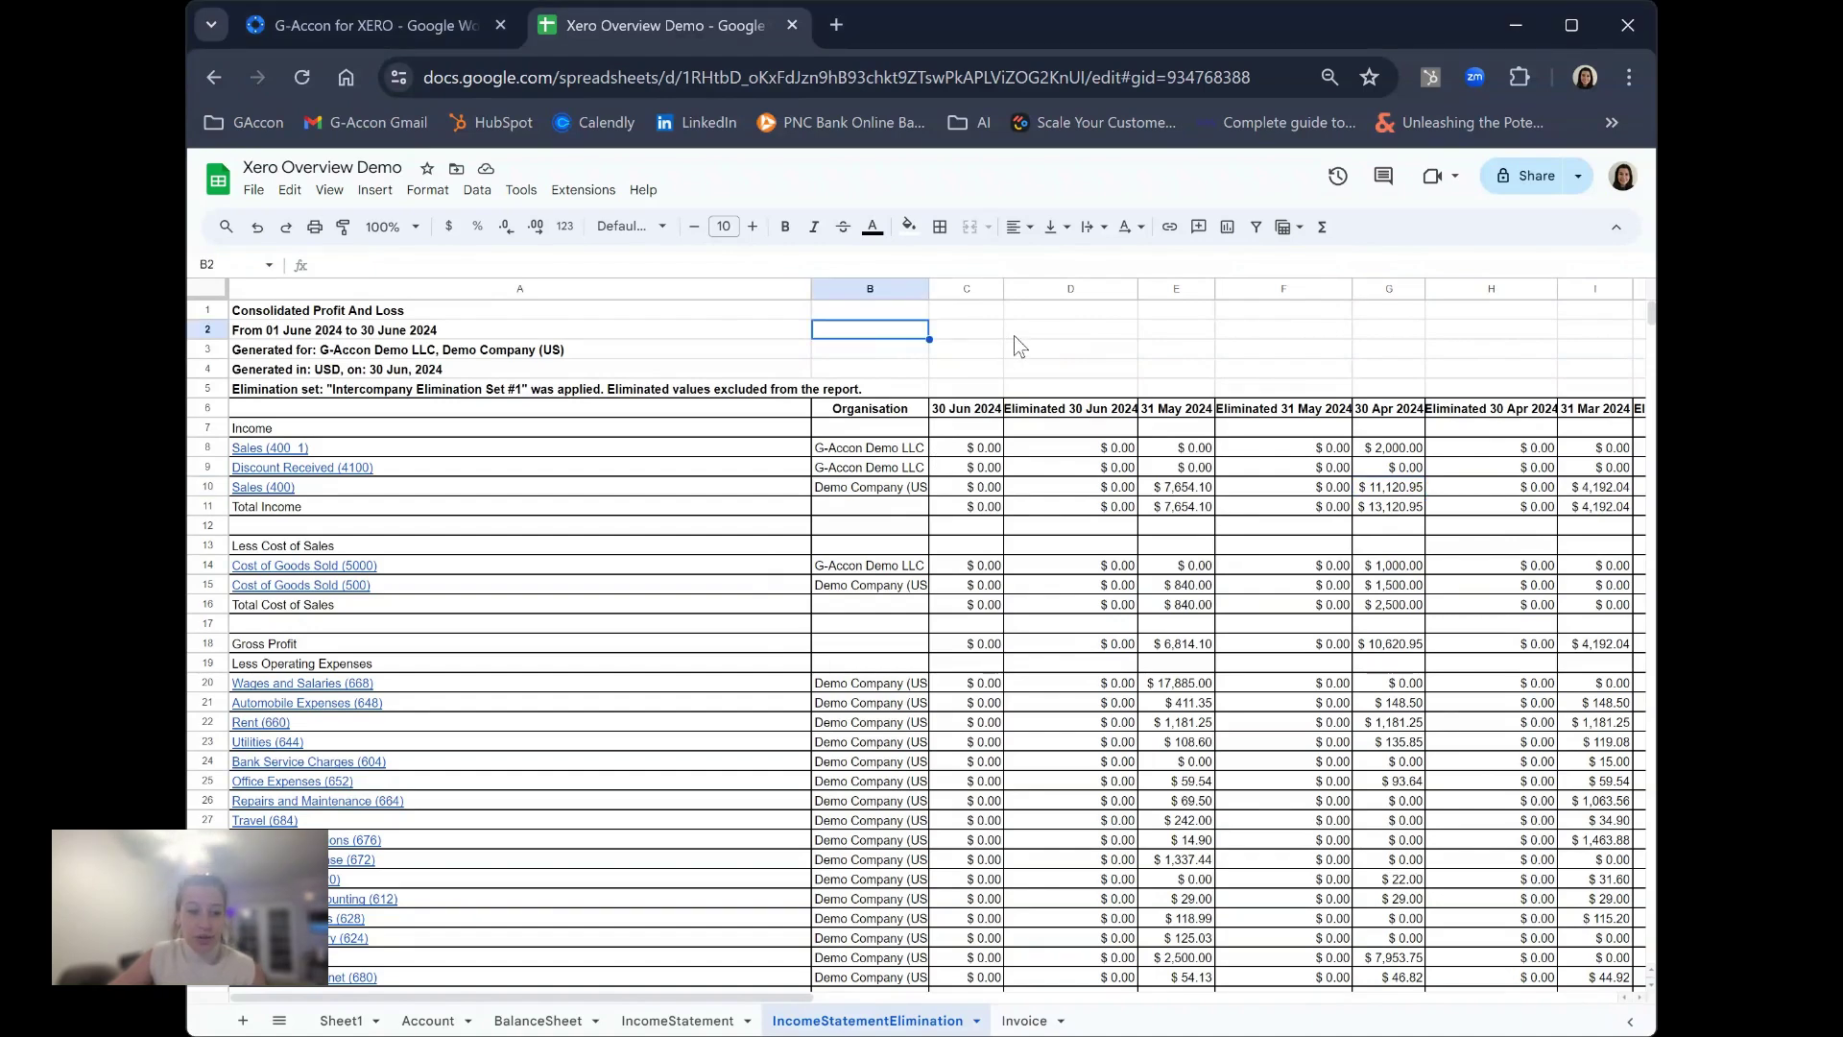